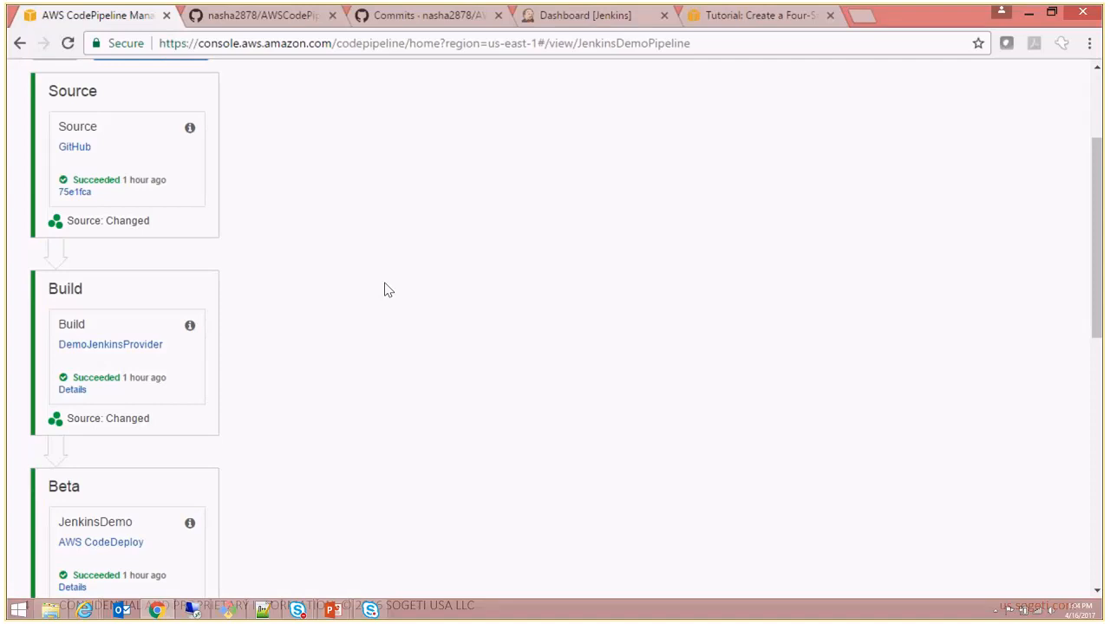
- Review the stages of JenkinsDemoPipeline from Source through Build, Beta, Test and ProdApproval to ProdDeployment
scroll(387, 290, down, 4)
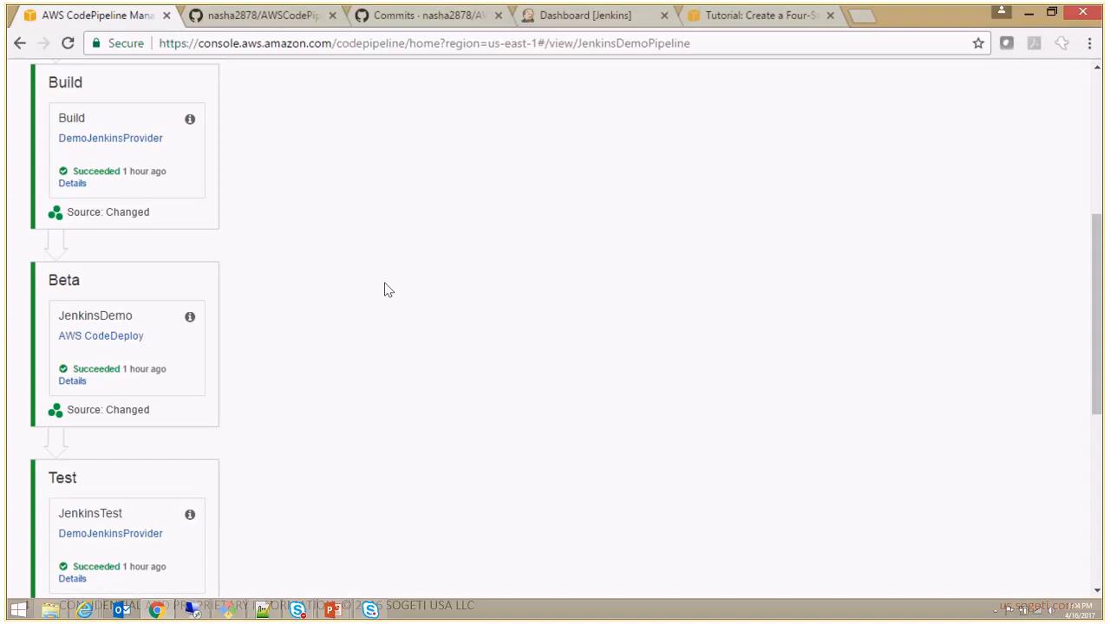
scroll(388, 289, down, 2)
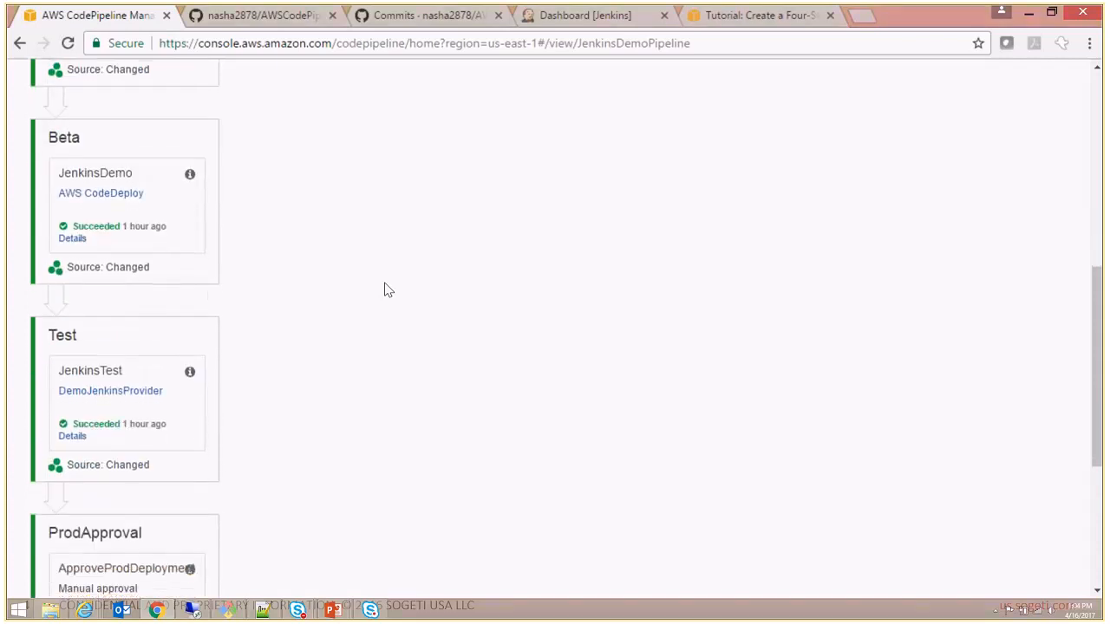
scroll(387, 289, down, 1)
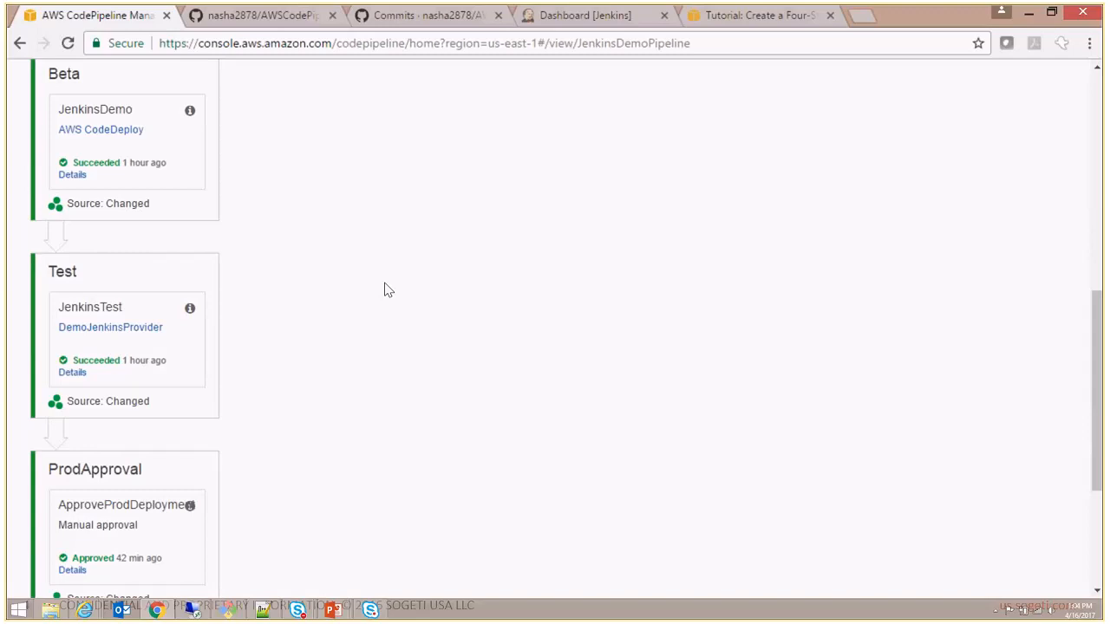
scroll(387, 290, down, 3)
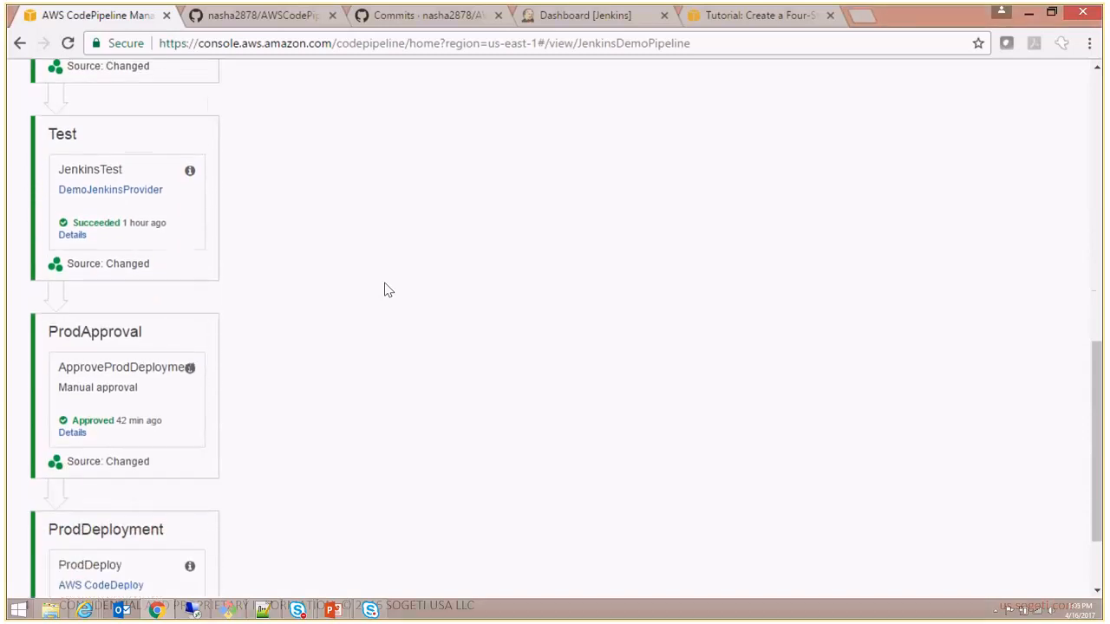
scroll(387, 289, down, 2)
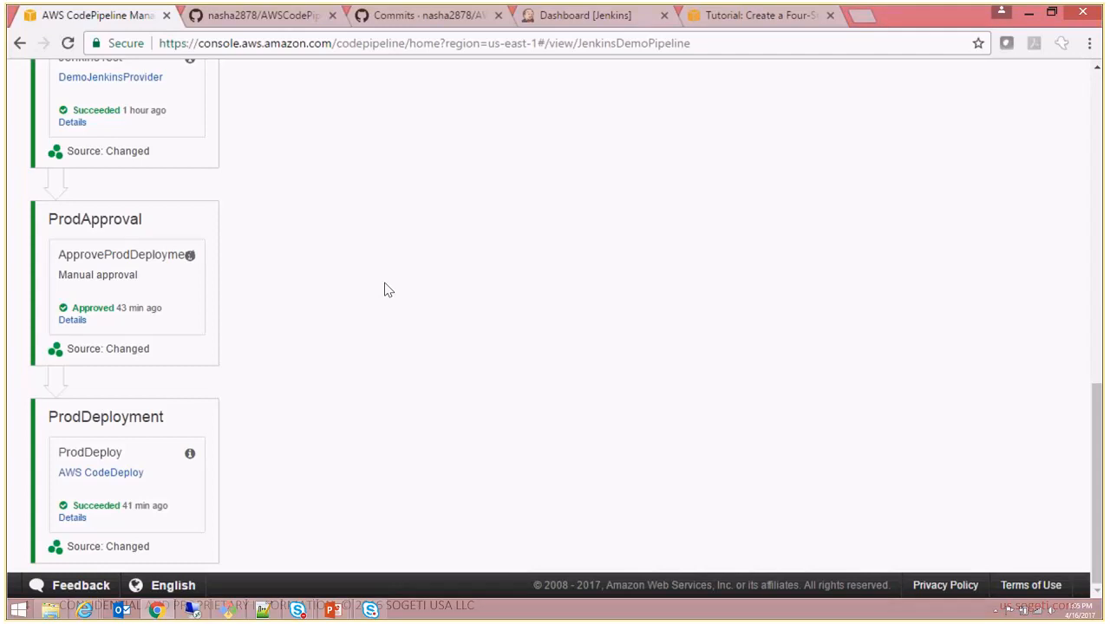
scroll(388, 290, up, 10)
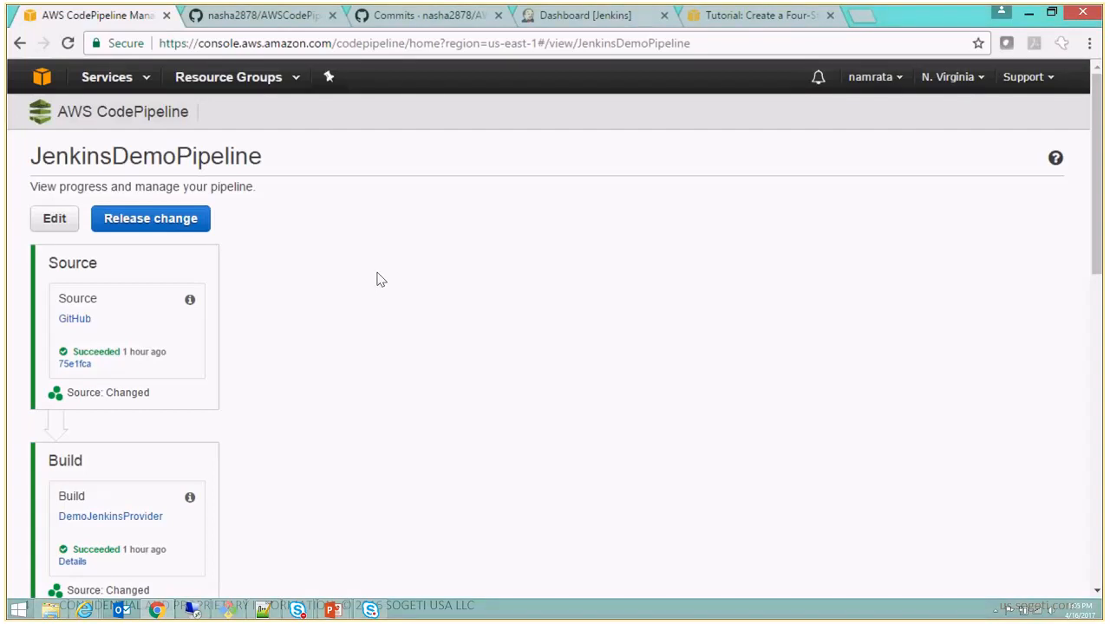
- Switch to the AWSCodePipeline-Jenkins-AWSCodeDeploy_Windows repository on GitHub and highlight its name and the line naming its fork source
click(266, 24)
scroll(101, 239, up, 3)
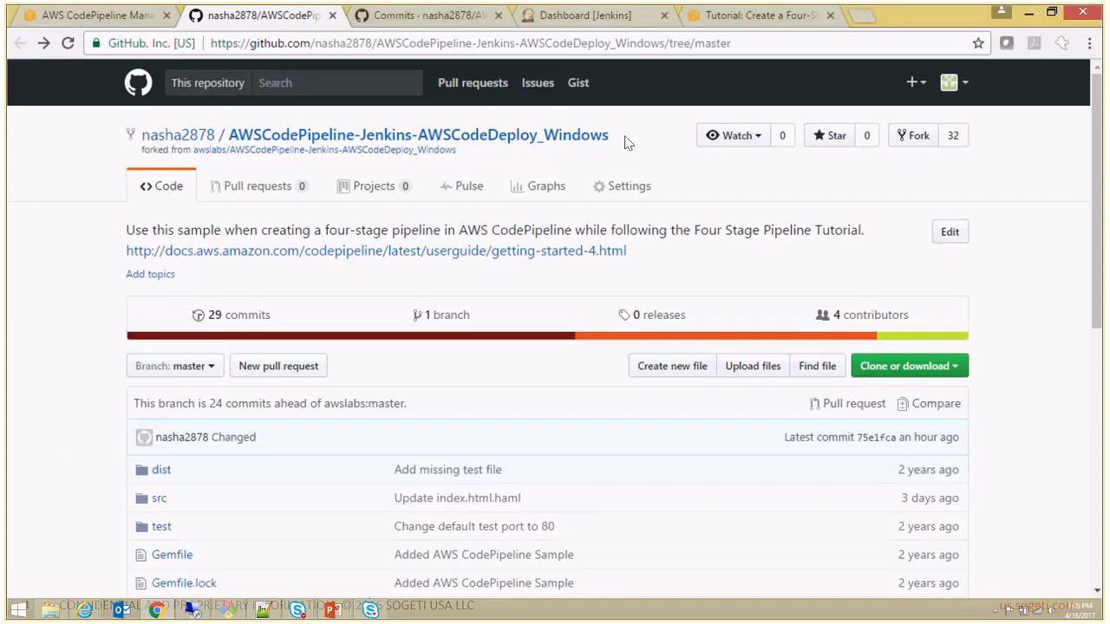
drag(614, 136, 133, 130)
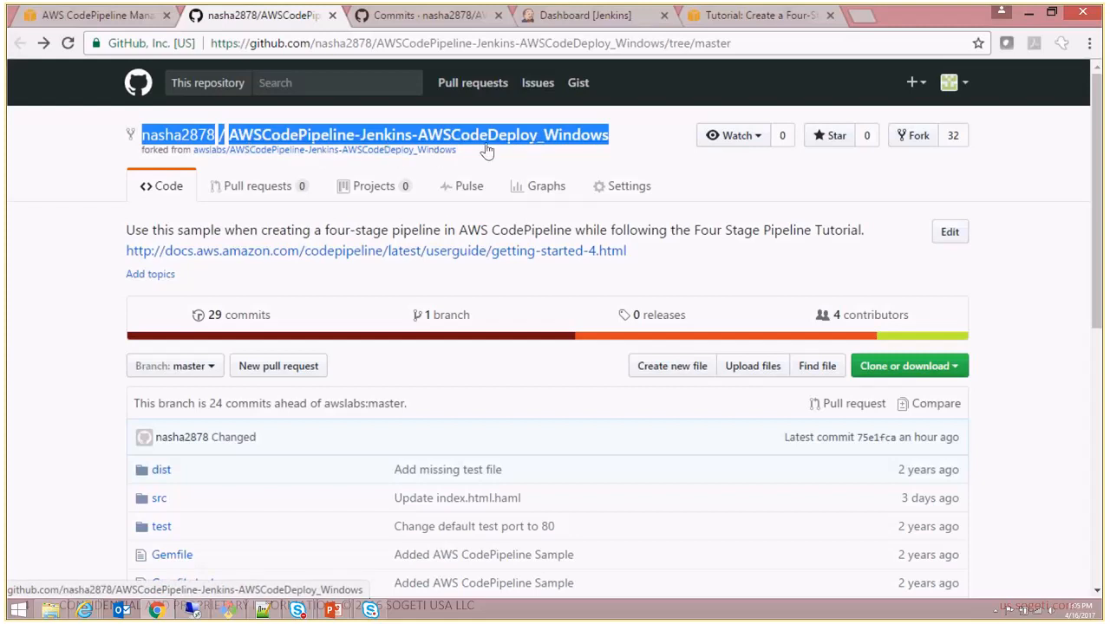
drag(515, 166, 130, 153)
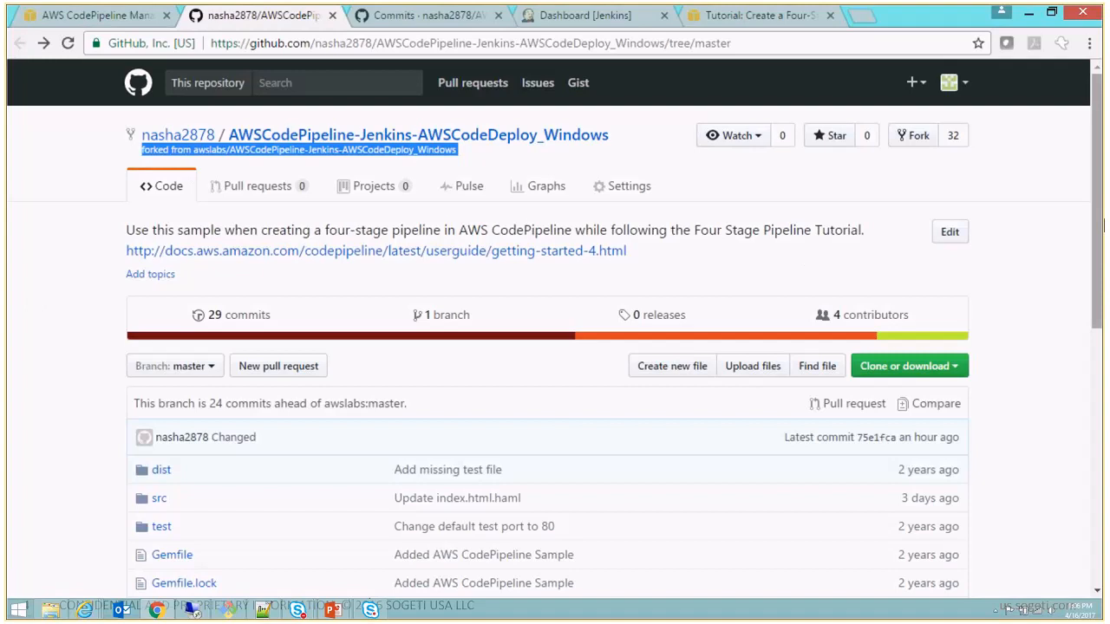
- Open index.html.haml in the repository's src folder and highlight its CSS block
drag(1103, 225, 1102, 372)
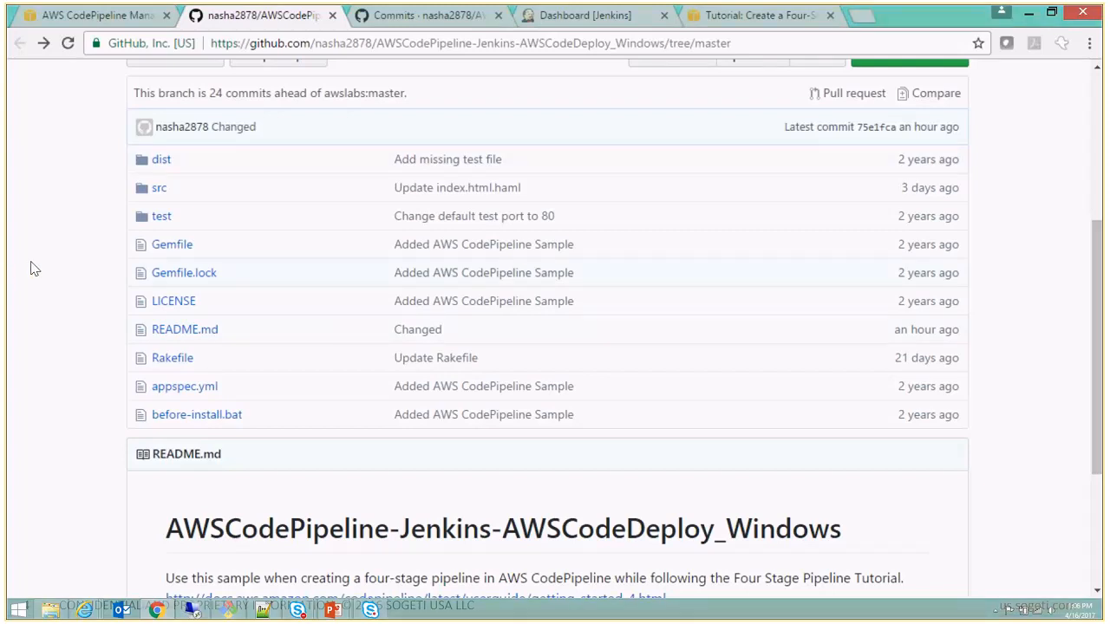
click(160, 190)
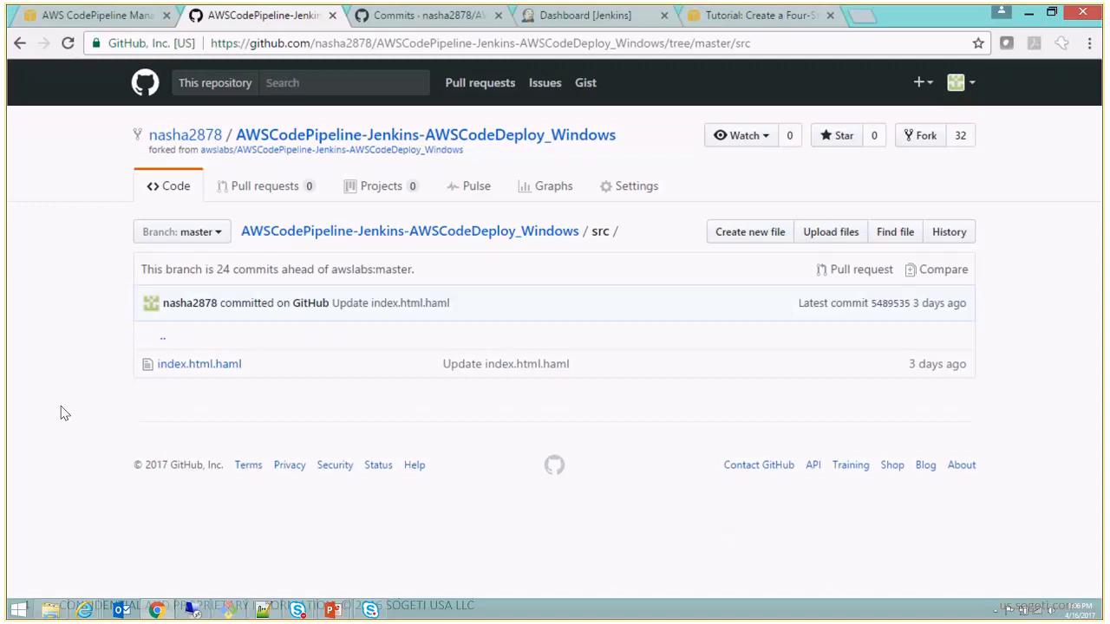
click(200, 365)
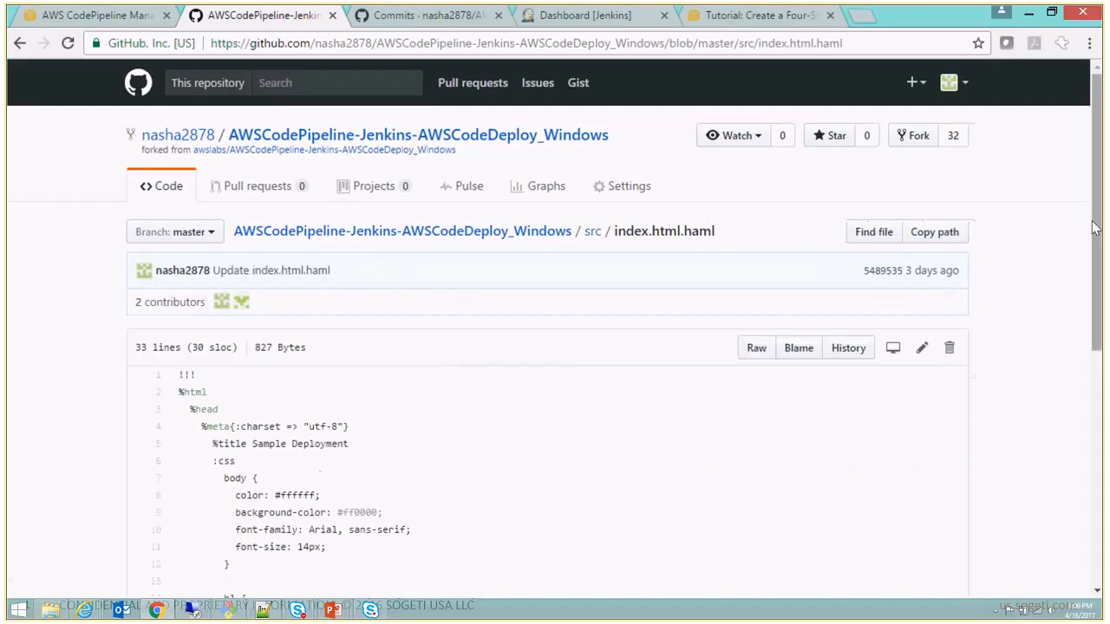
drag(1097, 214, 1103, 370)
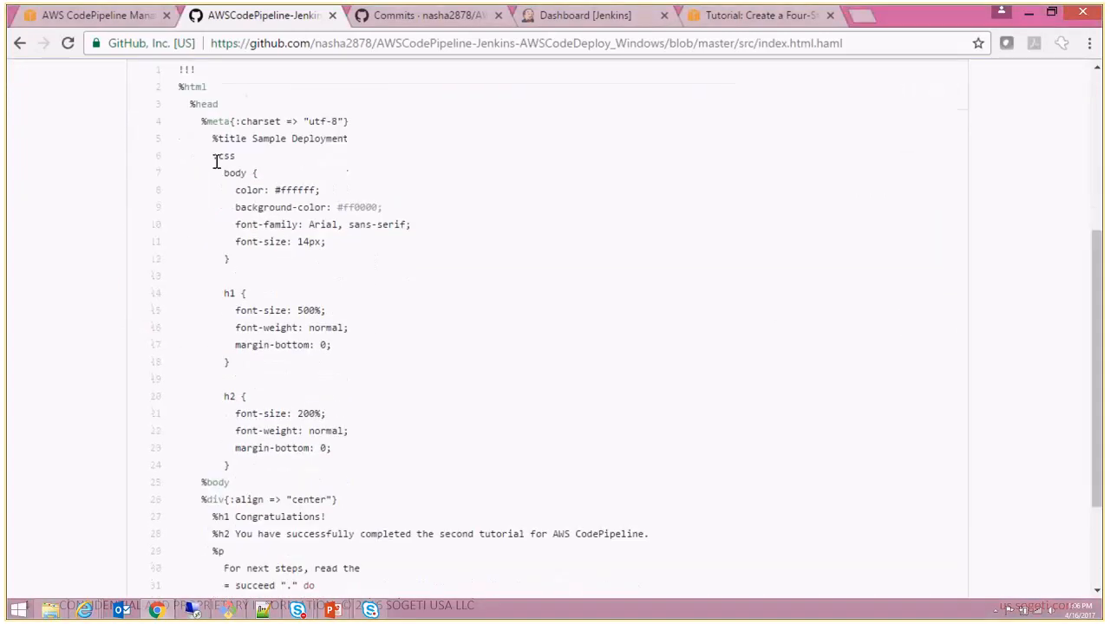
drag(205, 156, 351, 455)
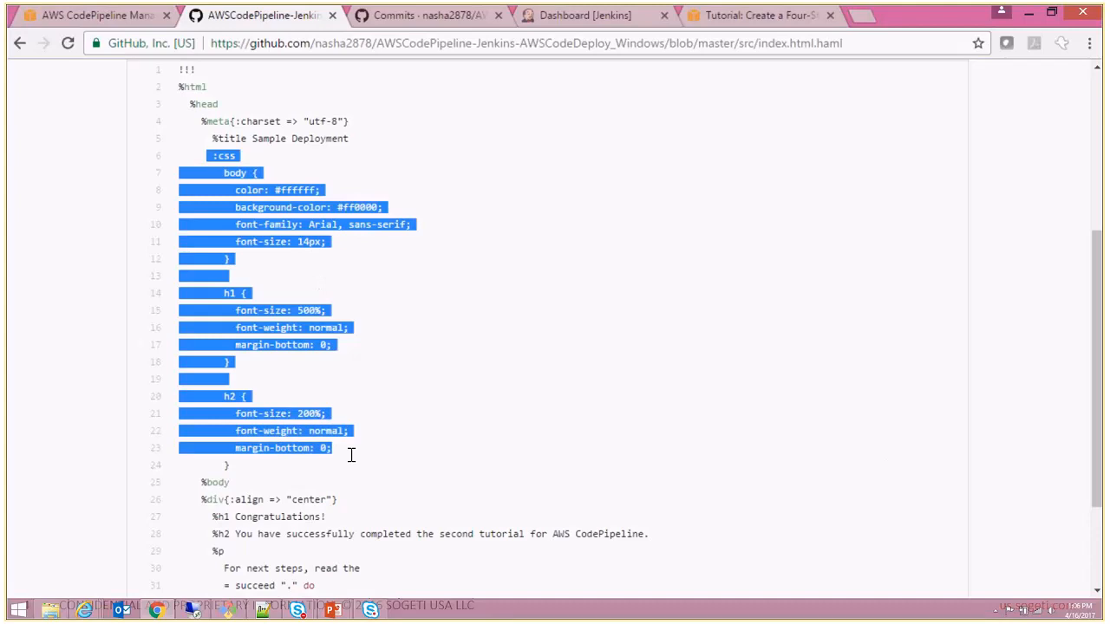
click(1075, 483)
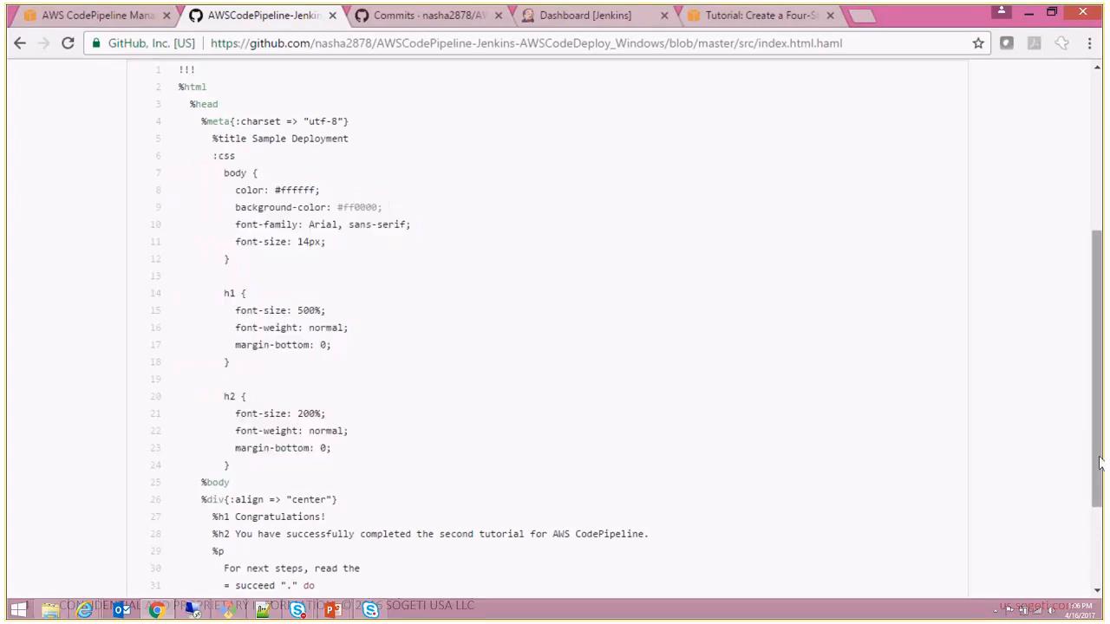
- Highlight the word Congratulations in the h1 line of index.html.haml, return to the CSS section and clear the highlight
drag(1096, 457, 1097, 531)
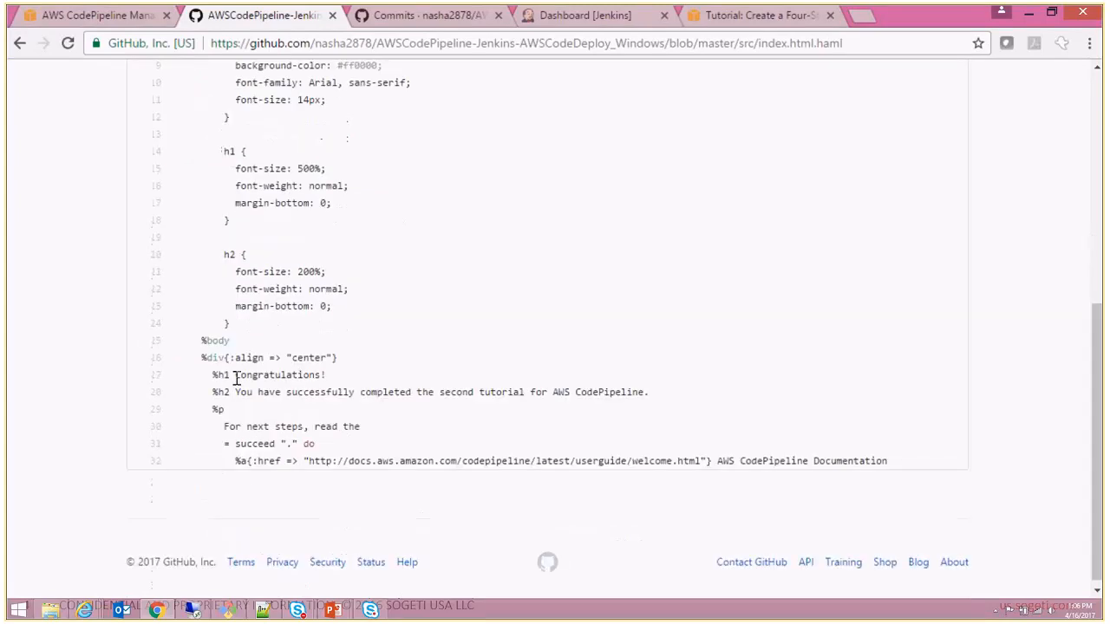
drag(234, 374, 321, 374)
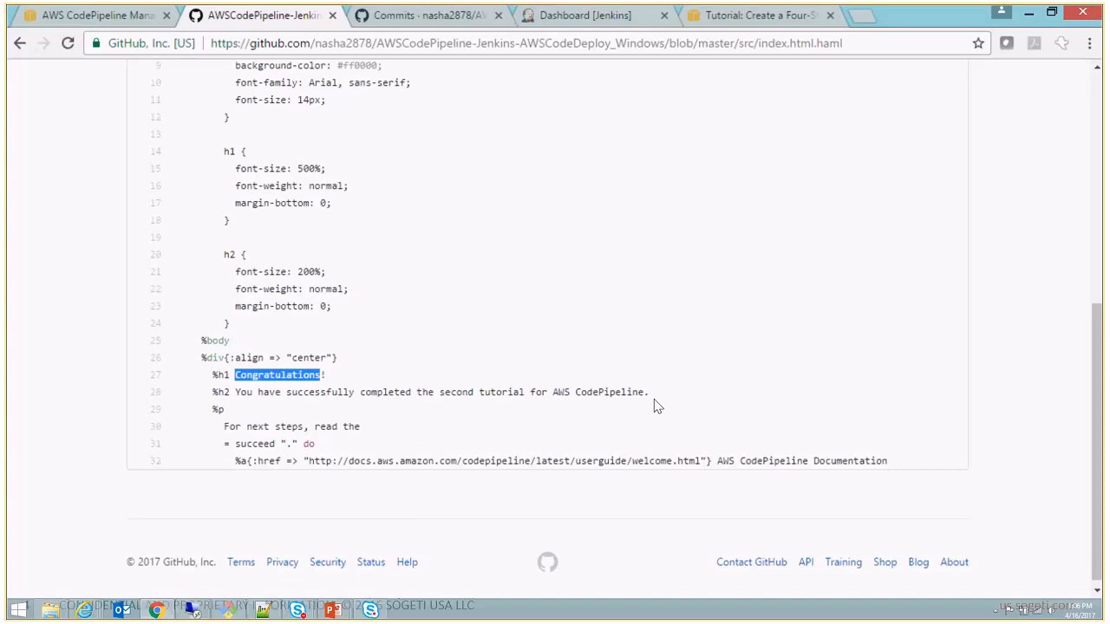
drag(1097, 486, 1103, 382)
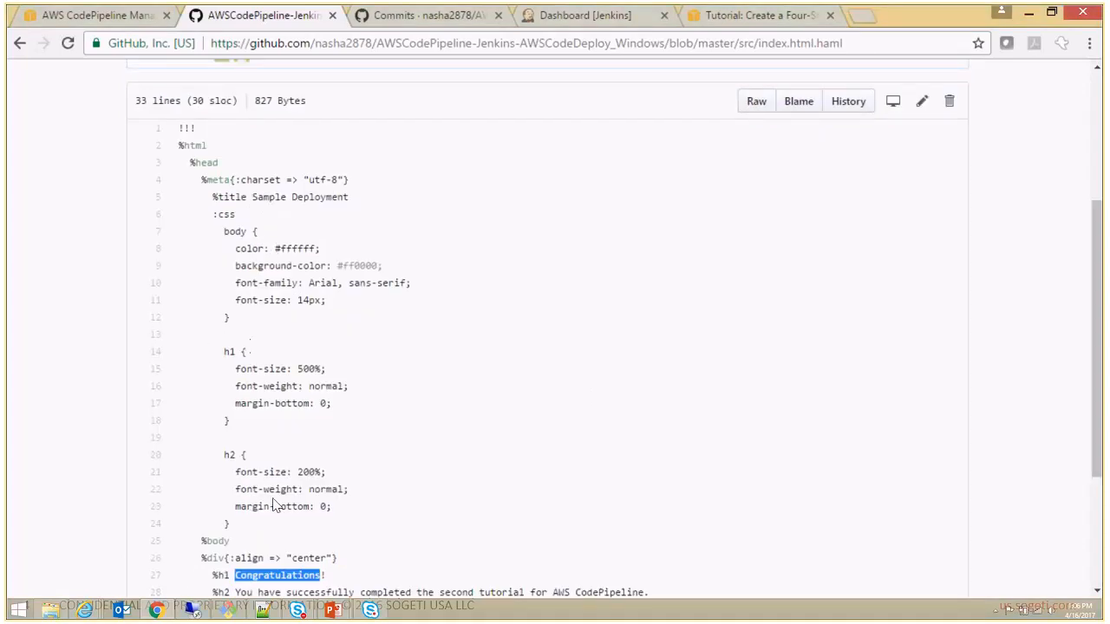
click(453, 423)
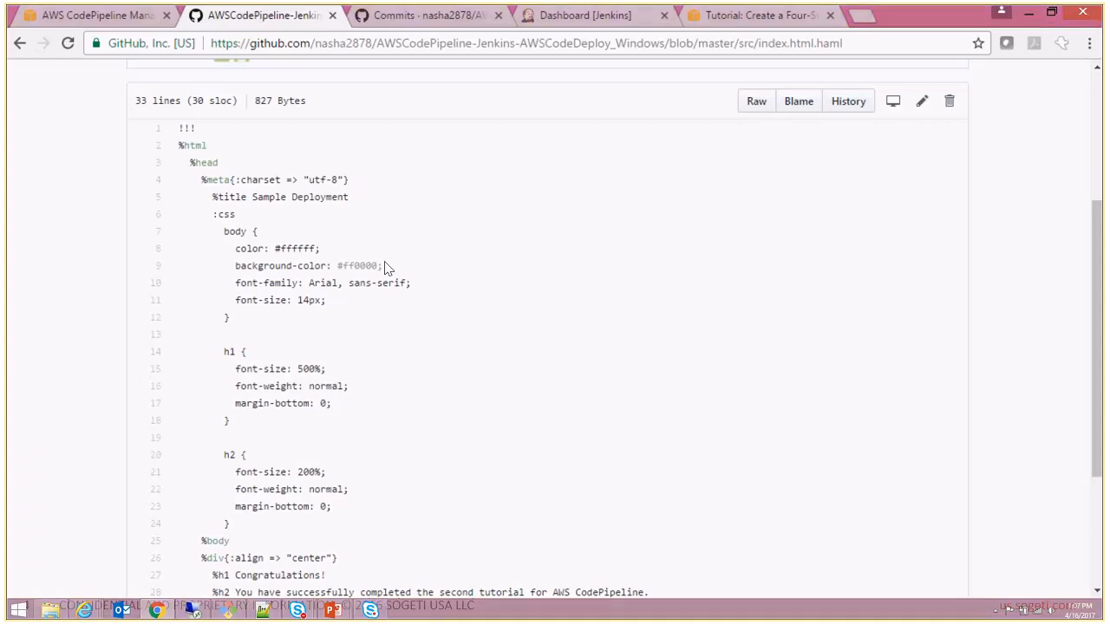
- Go back to the repository root and open jenkins_sample_test.rb in the test folder to view its code
click(21, 43)
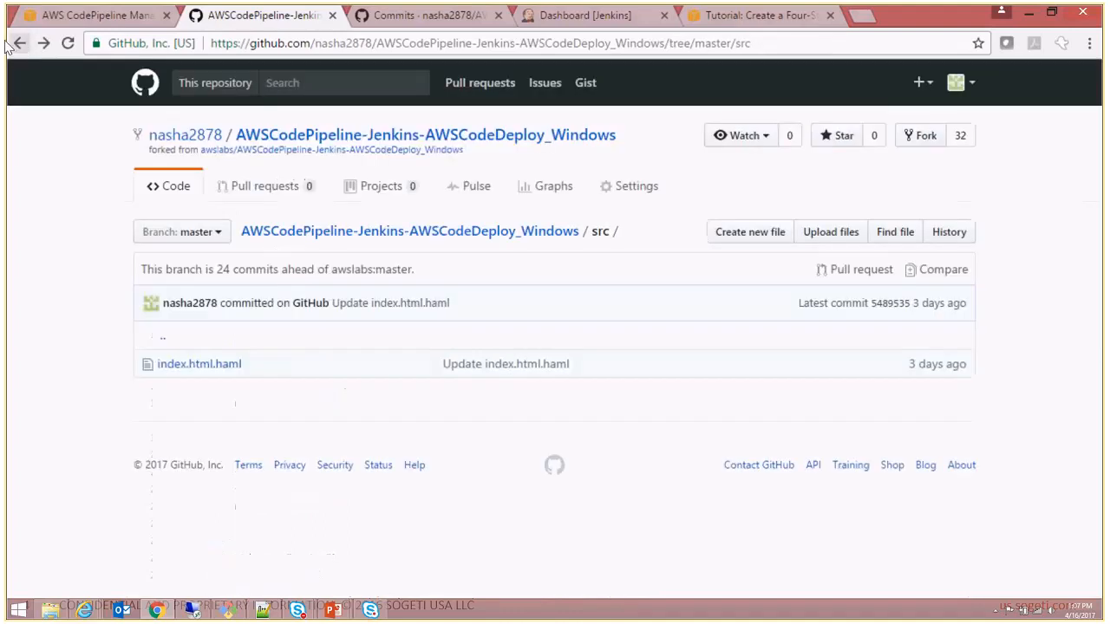
click(19, 43)
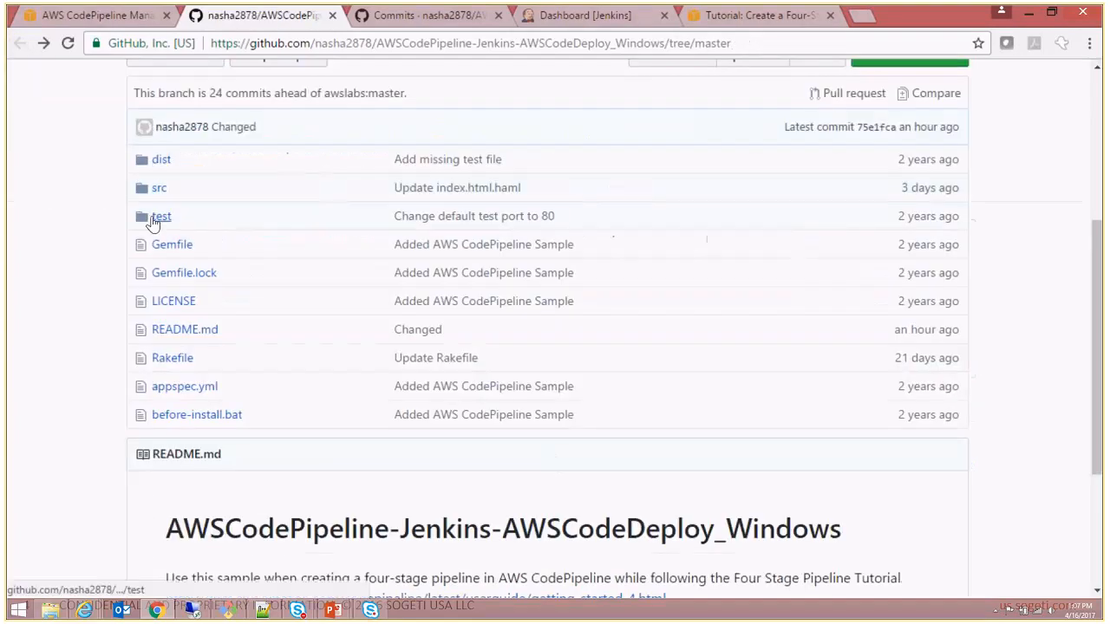
click(159, 217)
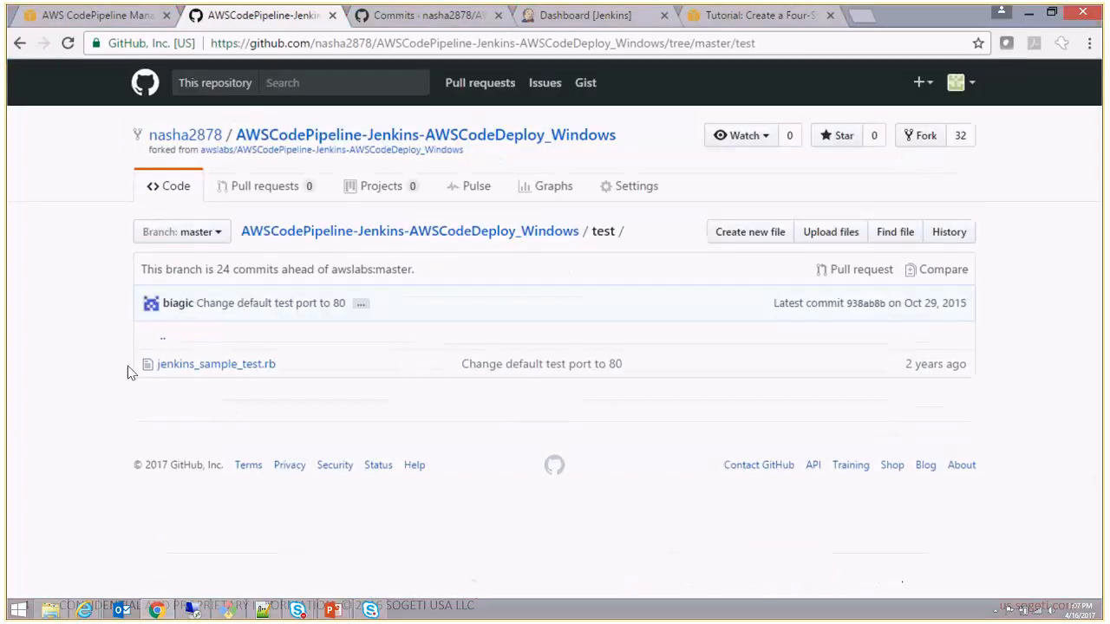
click(230, 373)
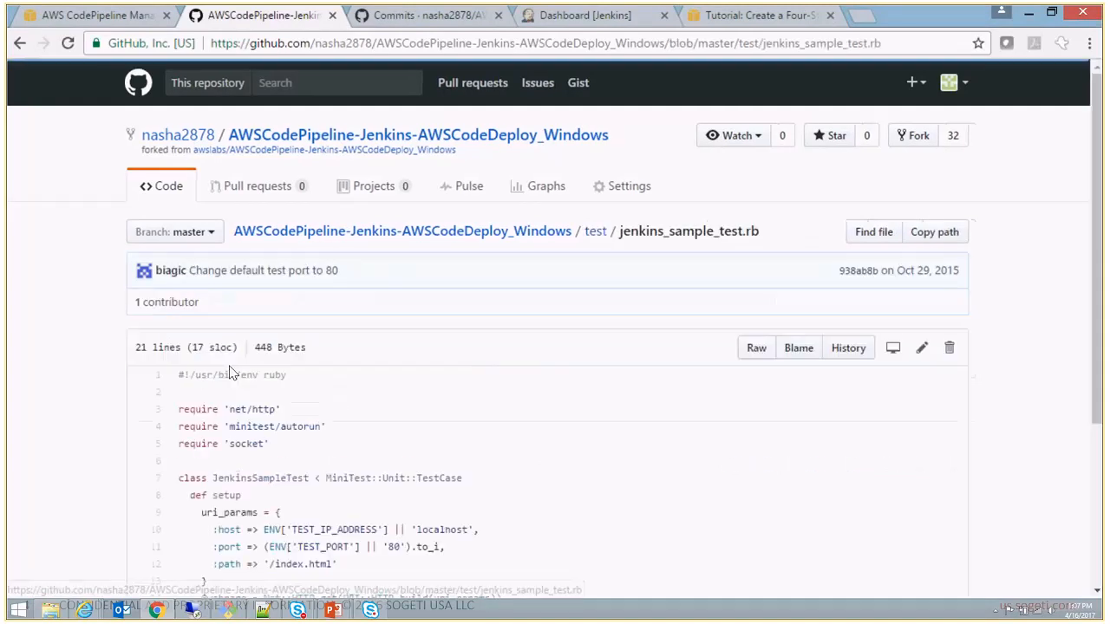
scroll(1103, 450, down, 3)
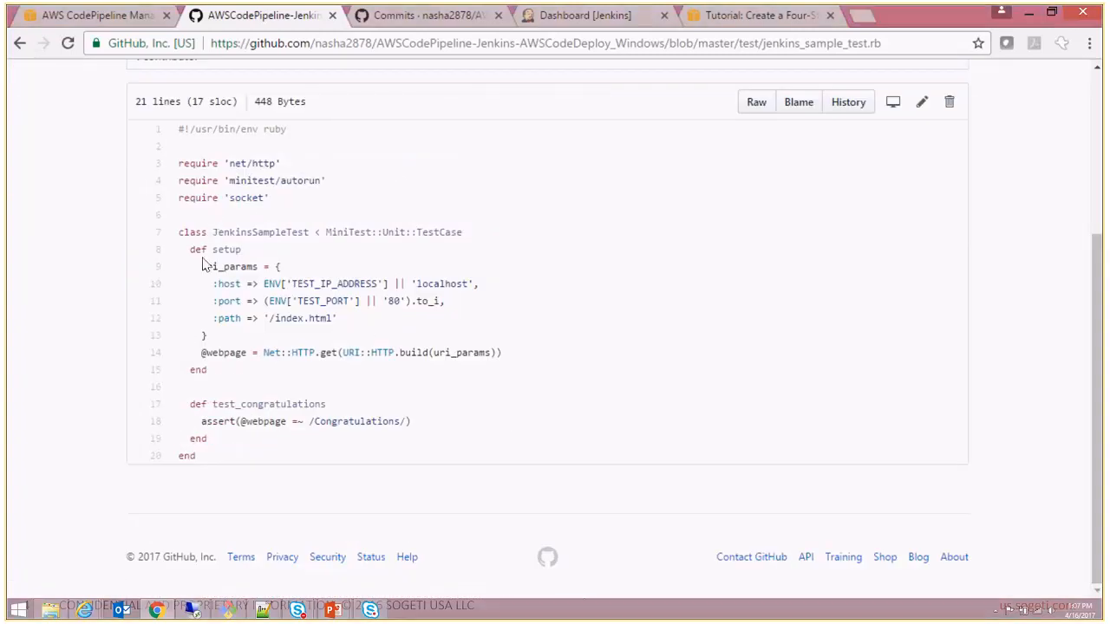
- Highlight the uri_params block and the test_congratulations method in the sample test
drag(198, 266, 342, 337)
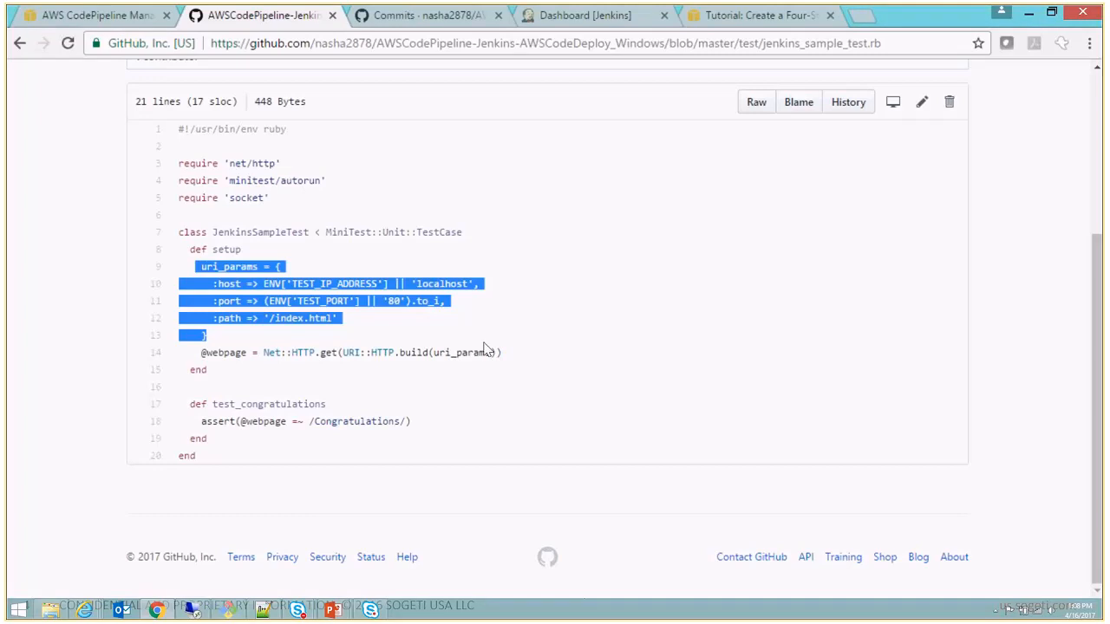
click(183, 398)
drag(183, 398, 245, 438)
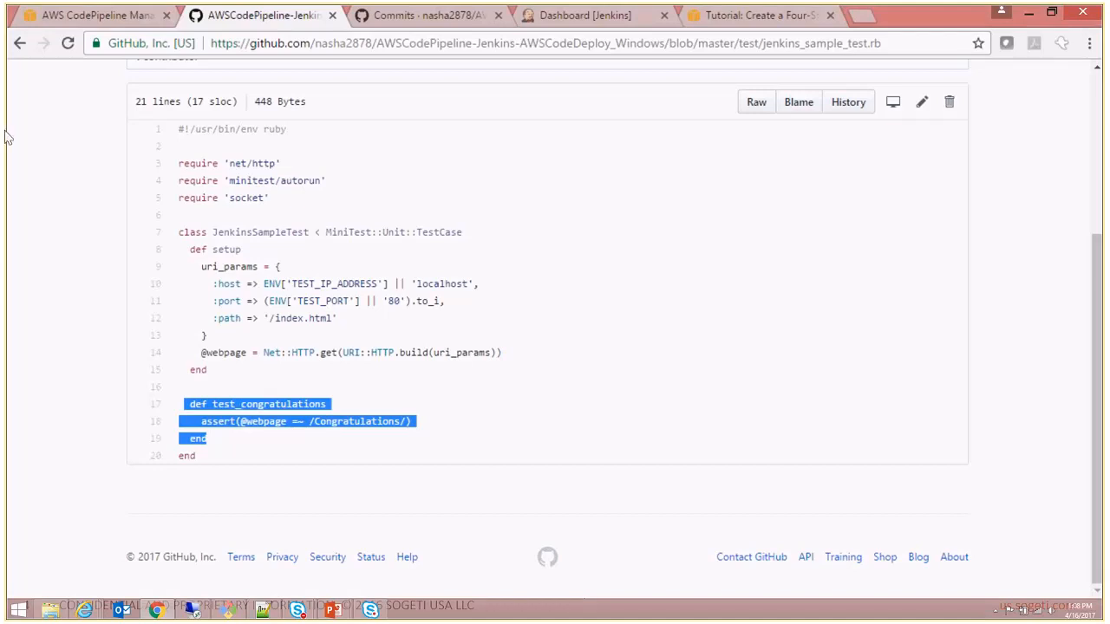
- Return to the repository root, open the Rakefile and highlight its compile task
click(20, 46)
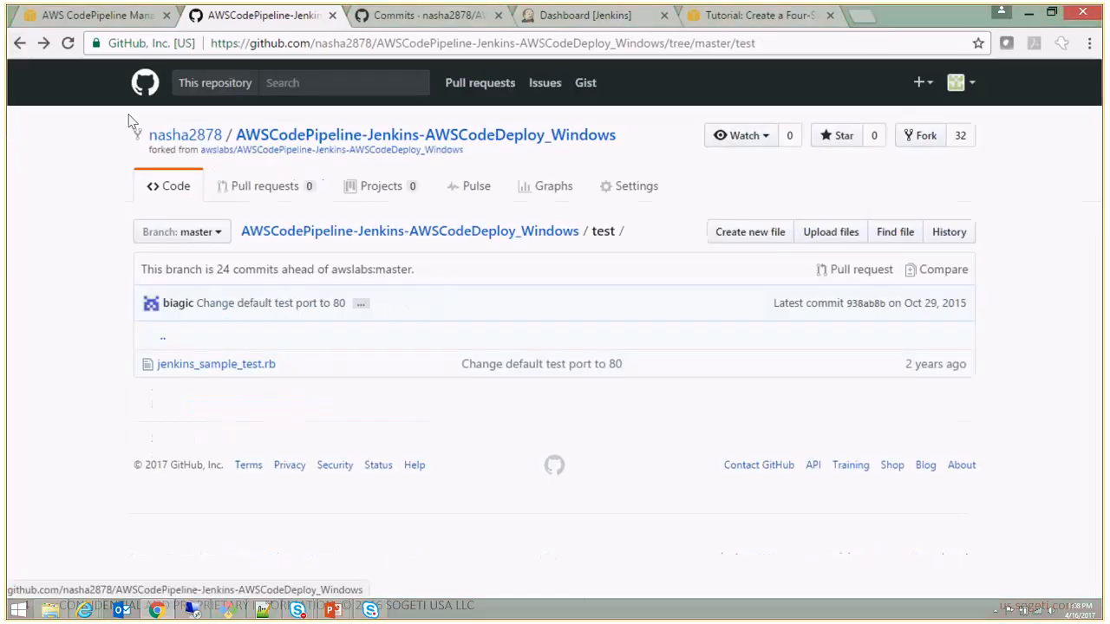
click(20, 46)
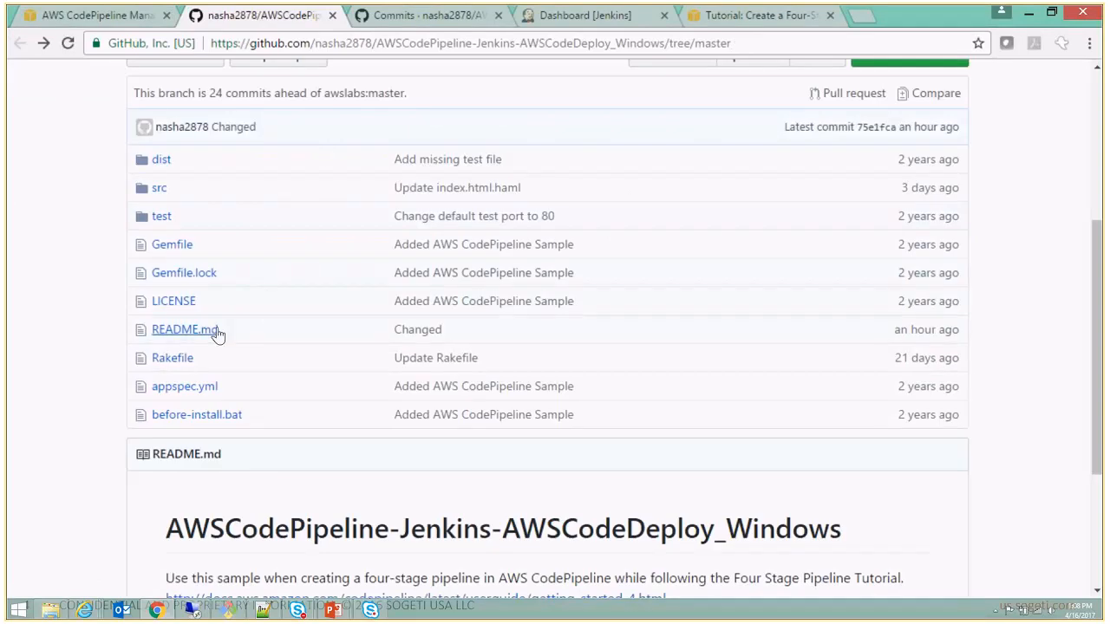
click(172, 358)
drag(1097, 267, 1098, 432)
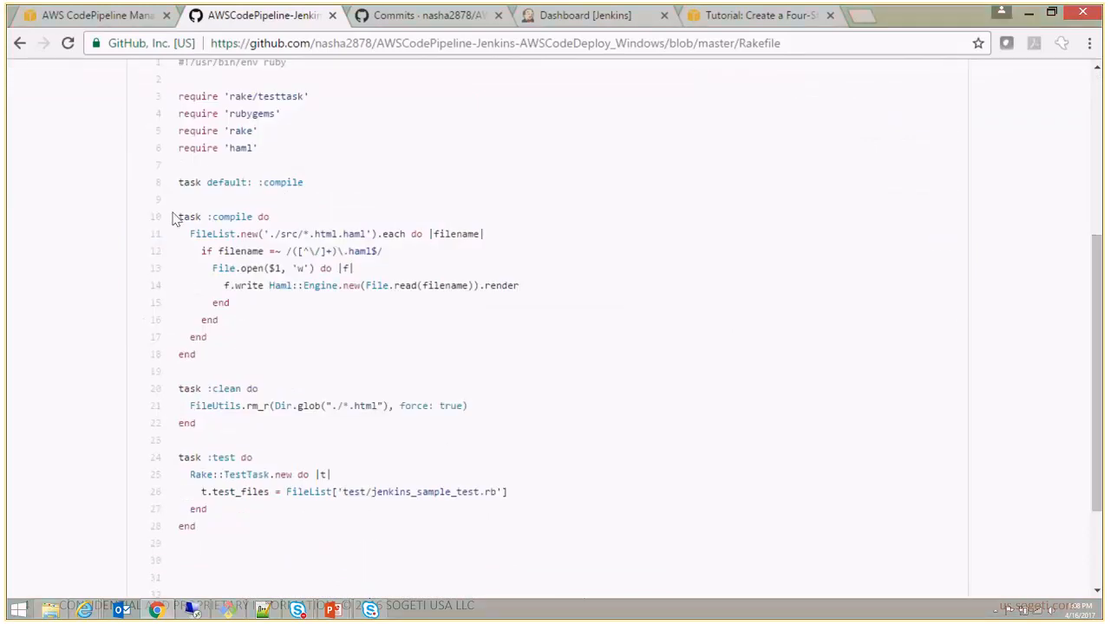
drag(180, 212, 220, 352)
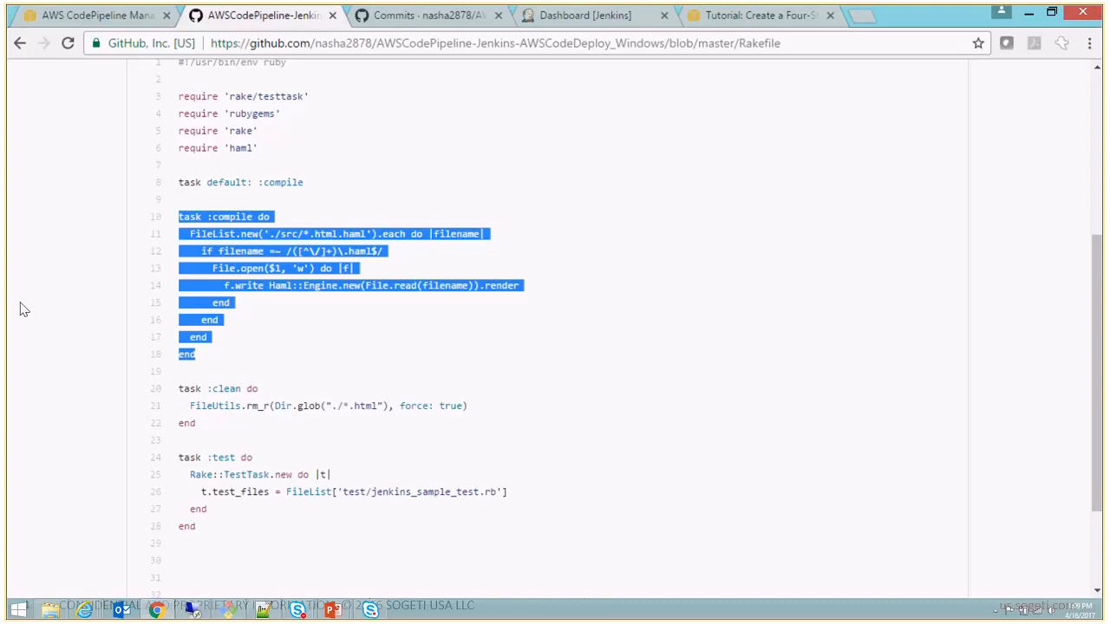
- Highlight the Rakefile's test task that references test/jenkins_sample_test.rb and view the rest of the file
click(255, 512)
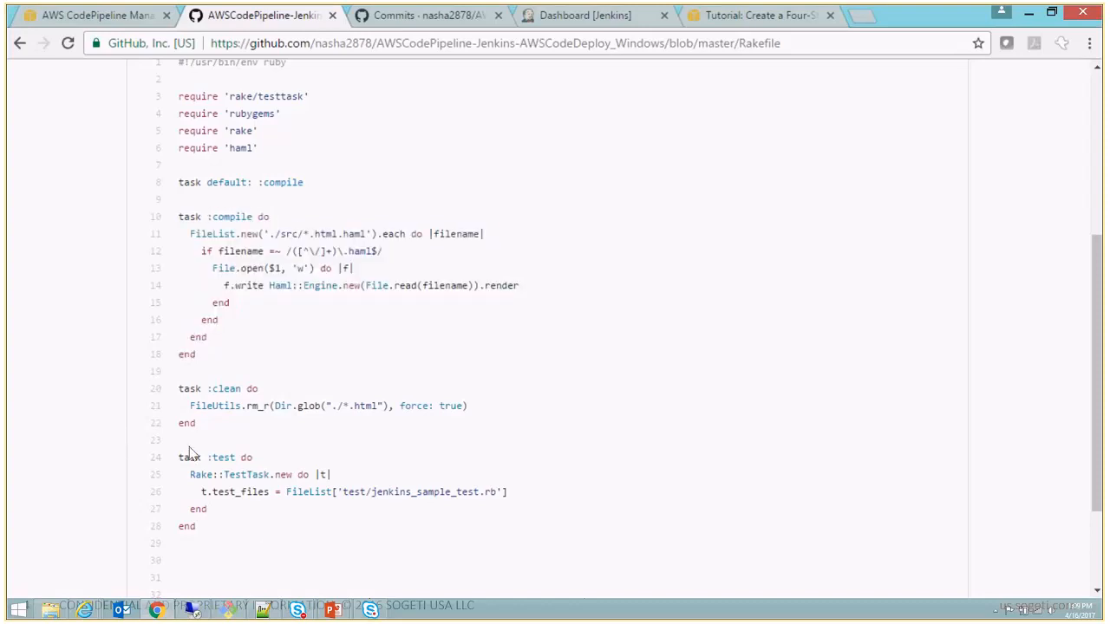
drag(179, 457, 206, 525)
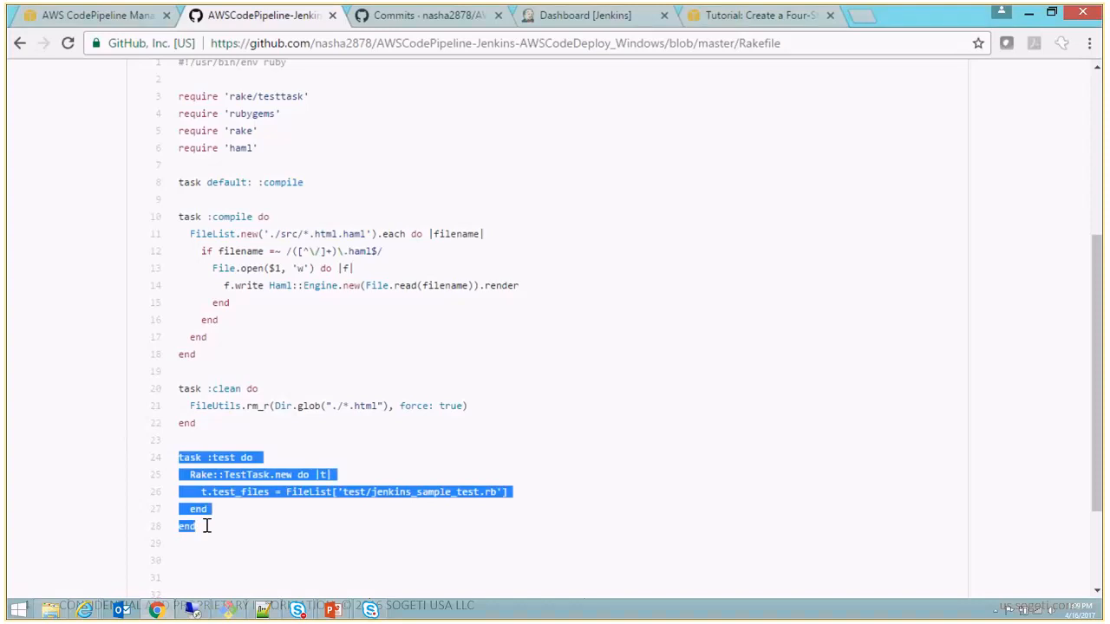
drag(1098, 412, 1100, 483)
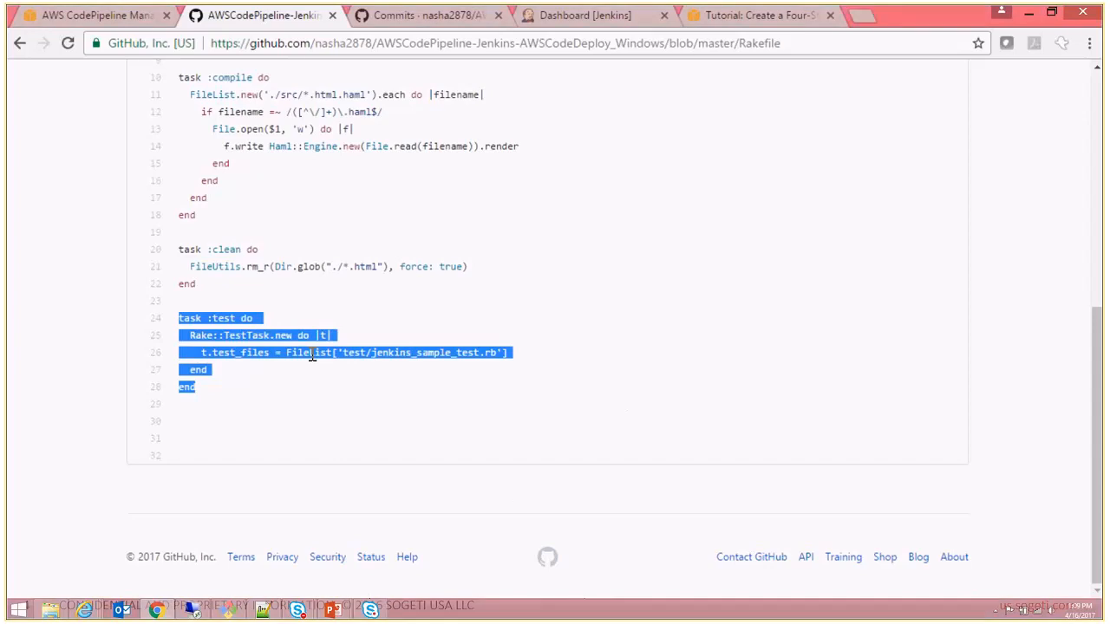
- Go back to the repository's file list and open appspec.yml to view its deployment settings
click(19, 45)
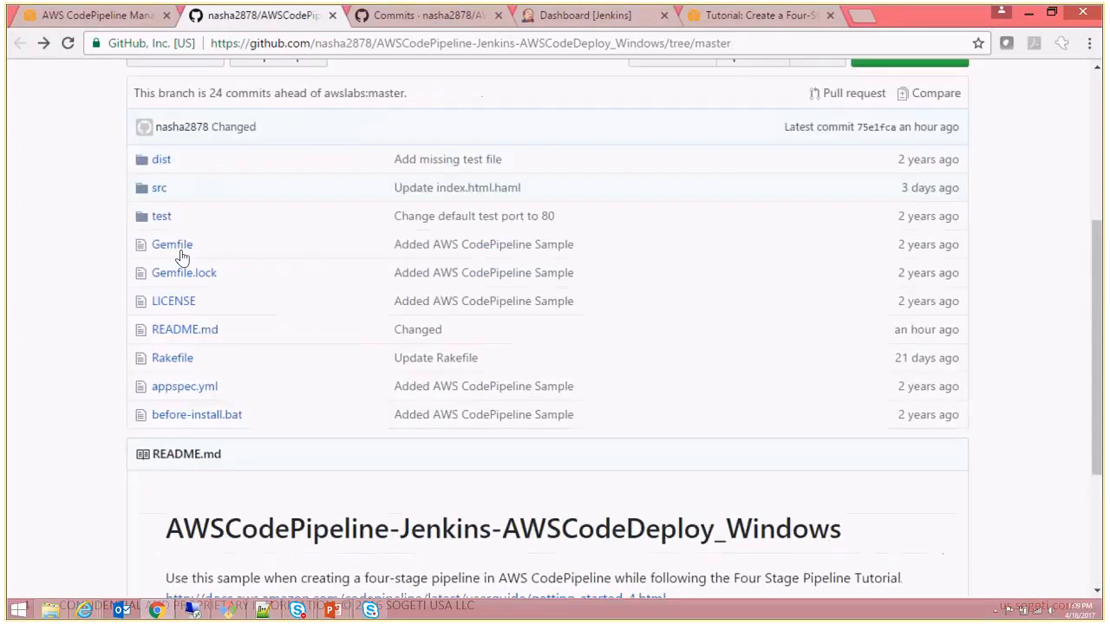
click(190, 388)
drag(1096, 231, 1096, 286)
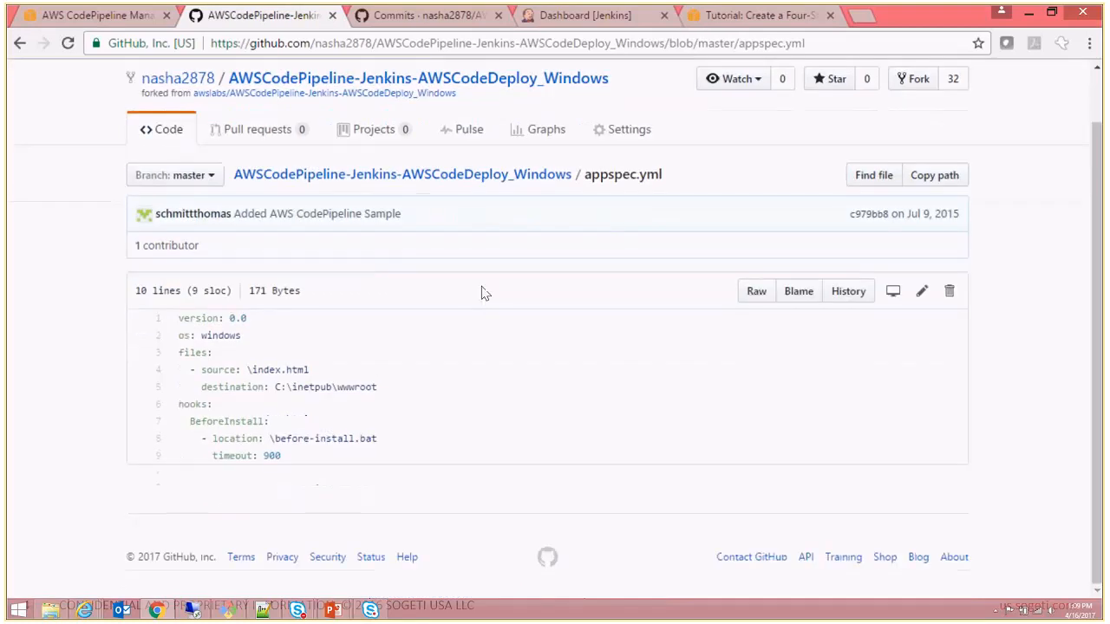
- Highlight the files section of appspec.yml with its source and destination, and return to the beginning of the repository's main page
drag(176, 351, 389, 400)
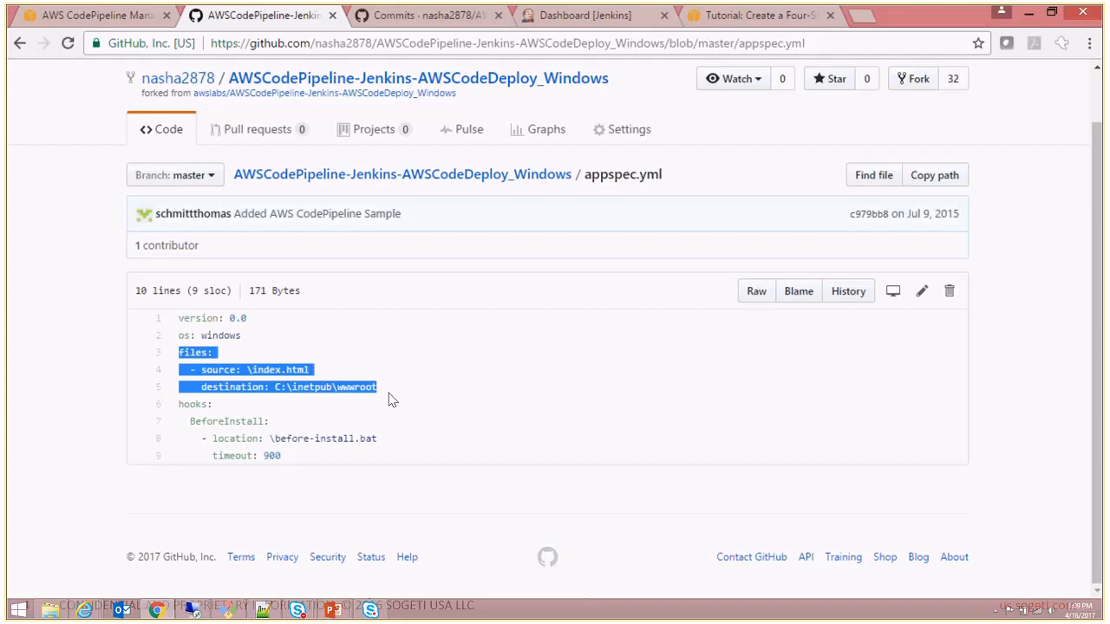
click(21, 44)
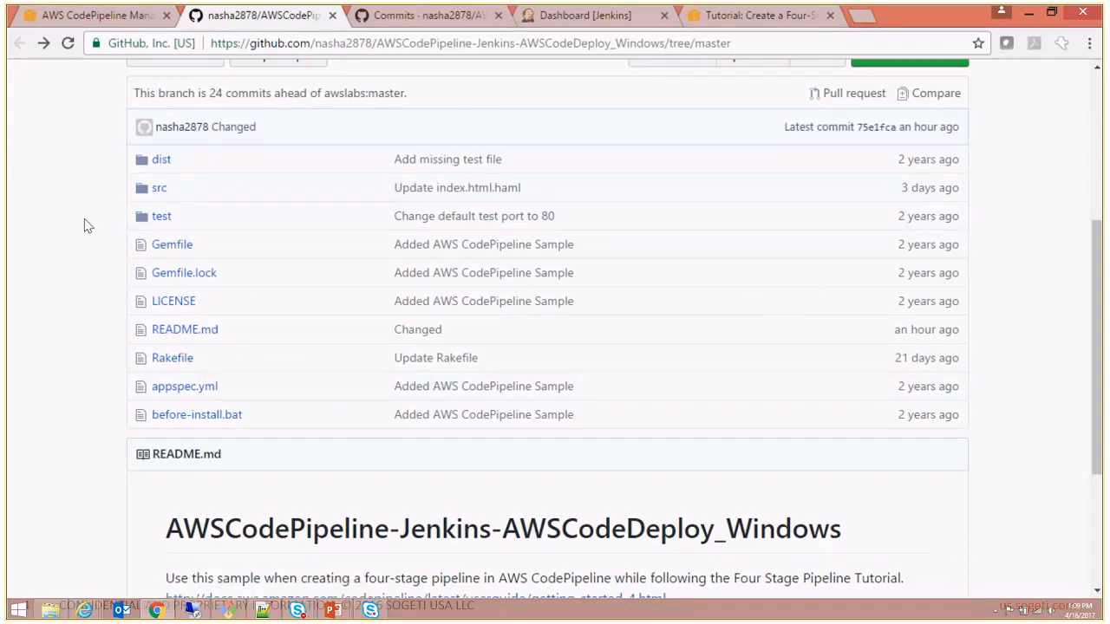
drag(1094, 357, 1091, 187)
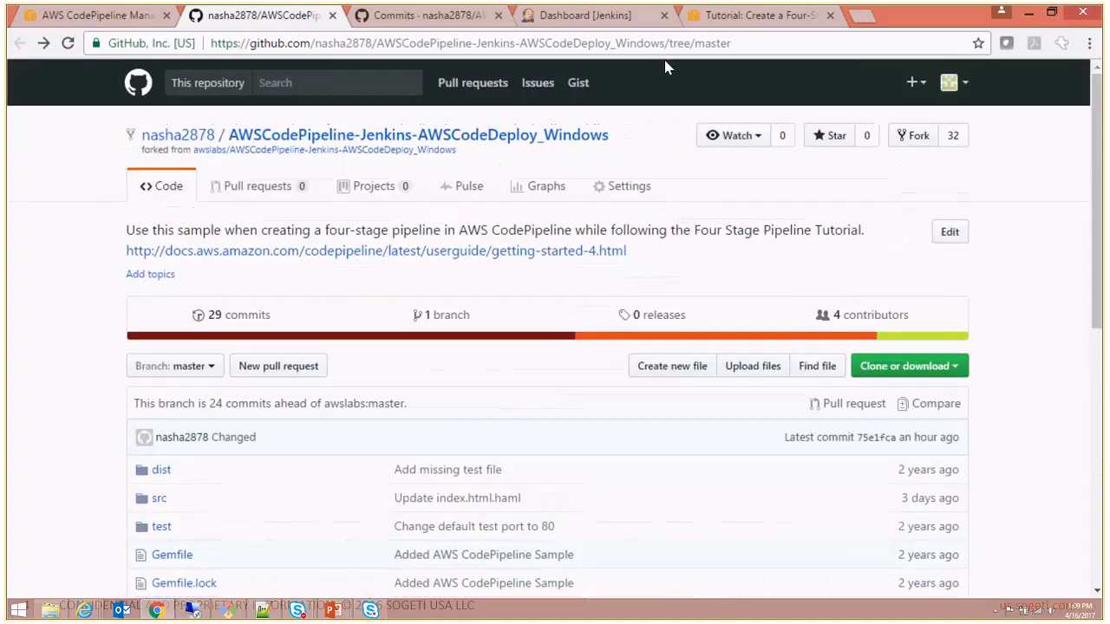
- Return to the JenkinsDemoPipeline page and switch to File Explorer to show the local AWSCodePipeline-Jenkins-AWSCodeDeploy_Windows folder
click(112, 19)
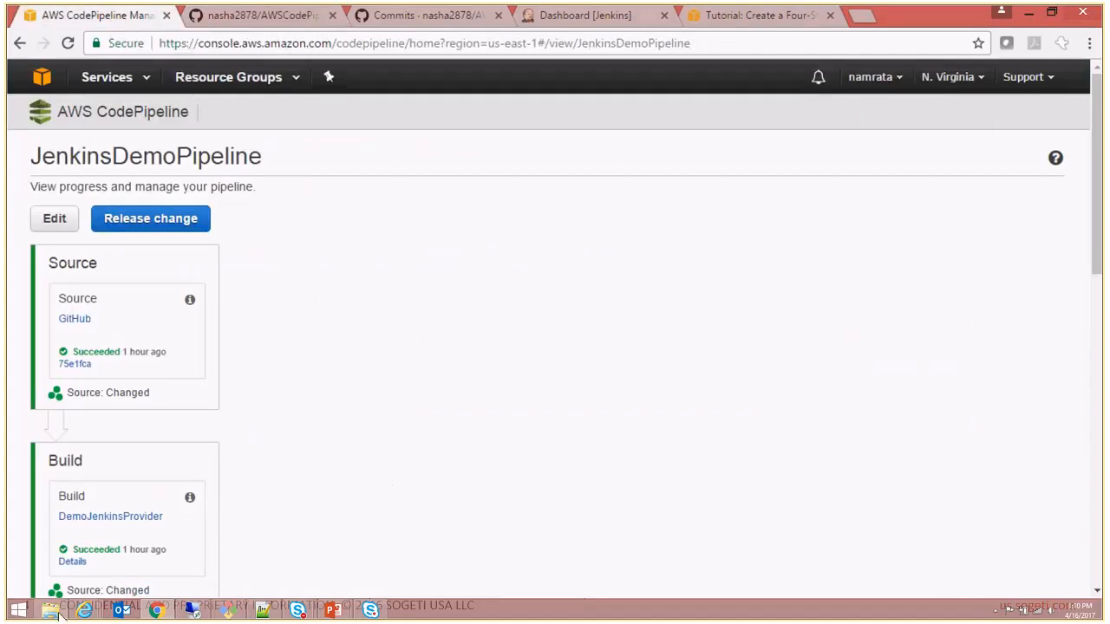
mouse_move(54, 610)
click(76, 578)
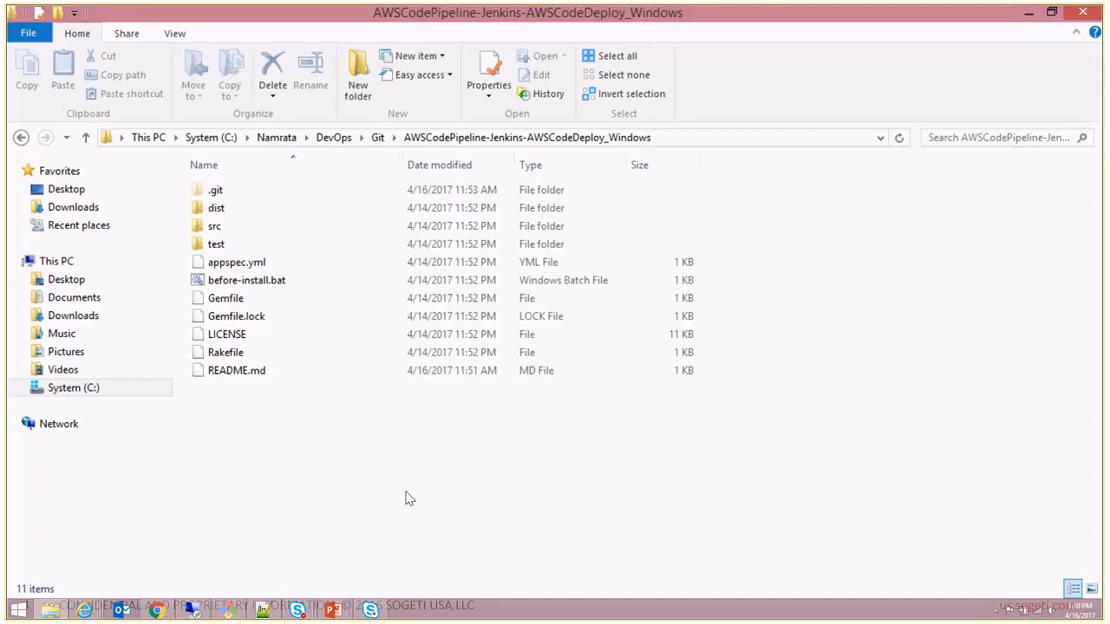
- Switch back to JenkinsDemoPipeline in Chrome and view its Build and Beta stages
key(alt+Tab)
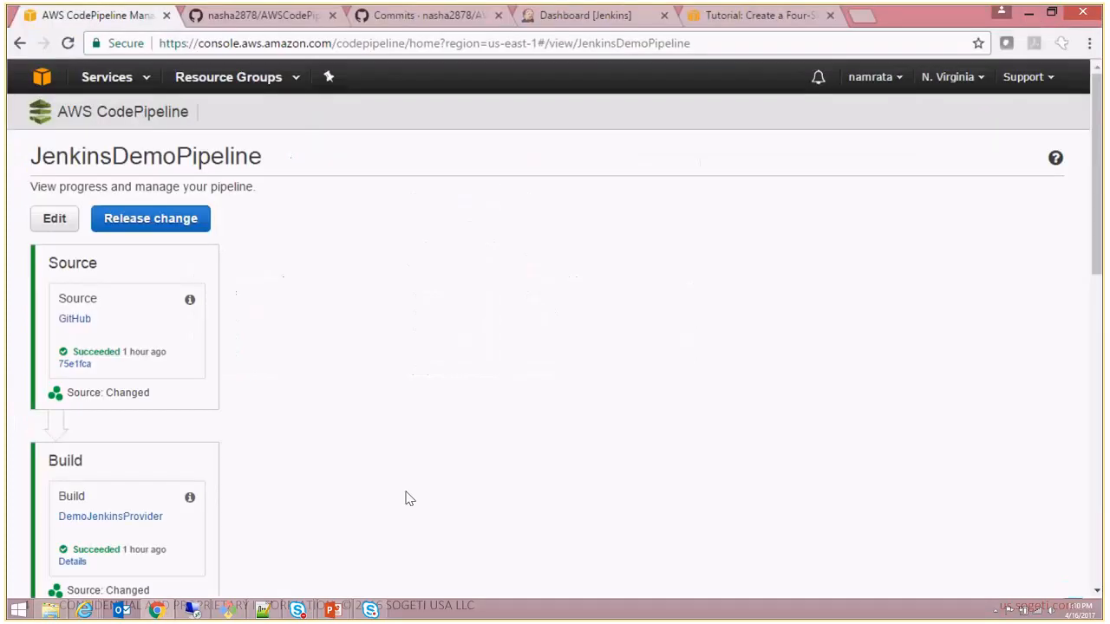
scroll(410, 498, down, 3)
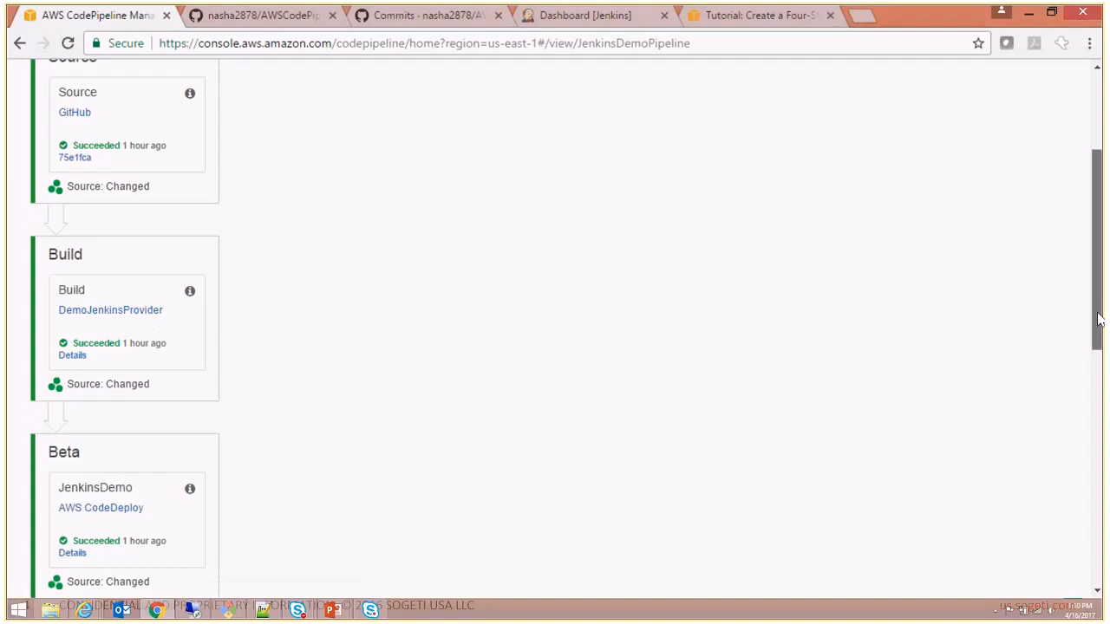
drag(1098, 318, 1098, 336)
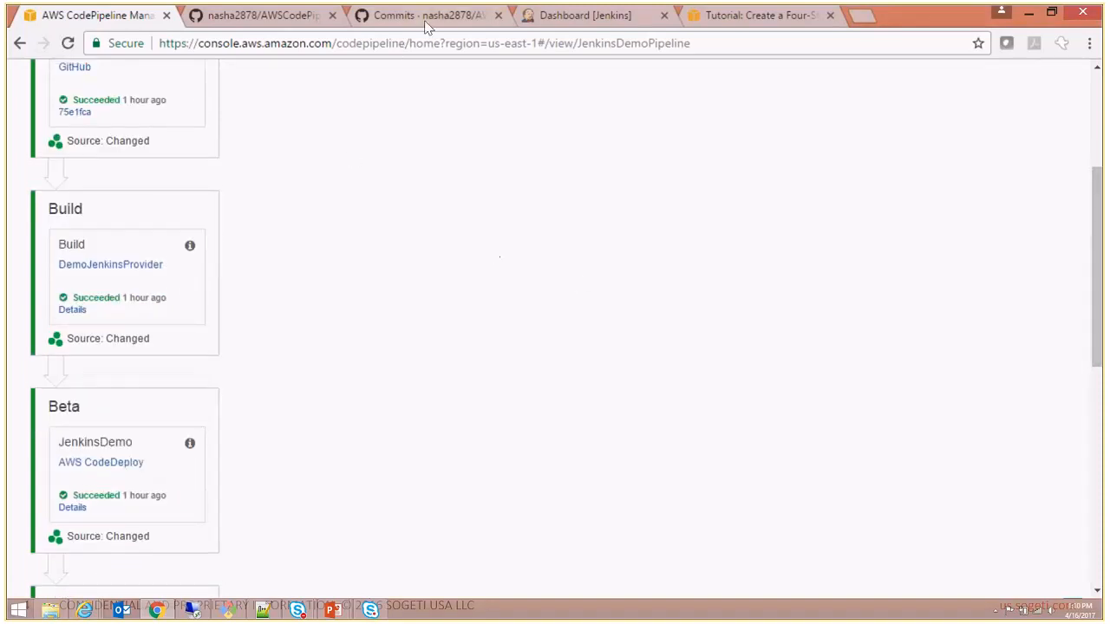
- Go to the Jenkins dashboard and open the configuration of the DemoJenkins project
click(601, 17)
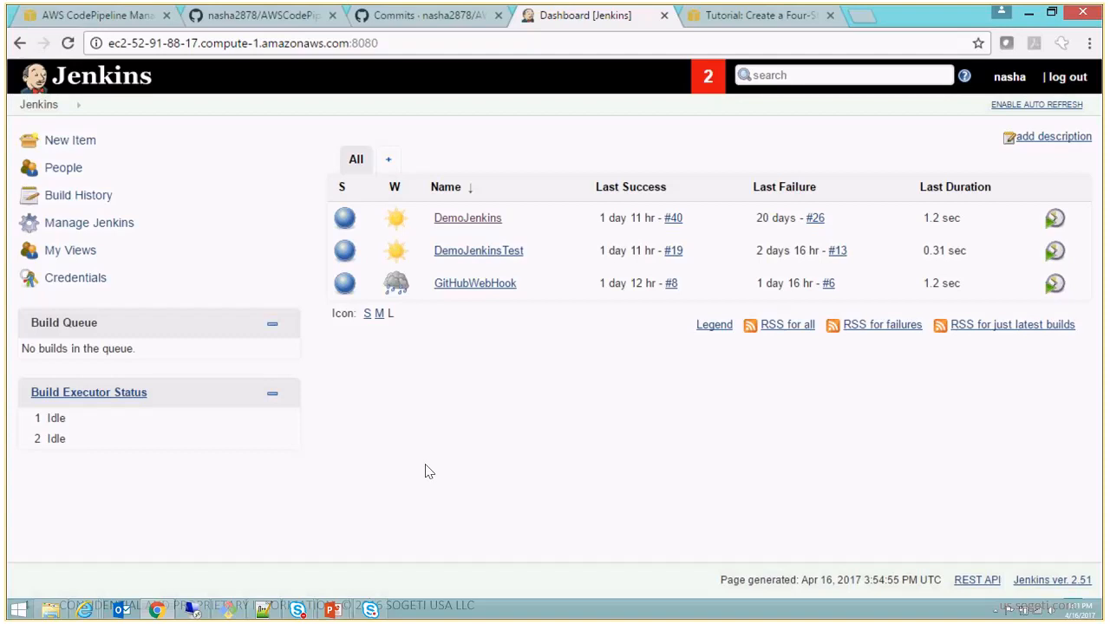
click(475, 223)
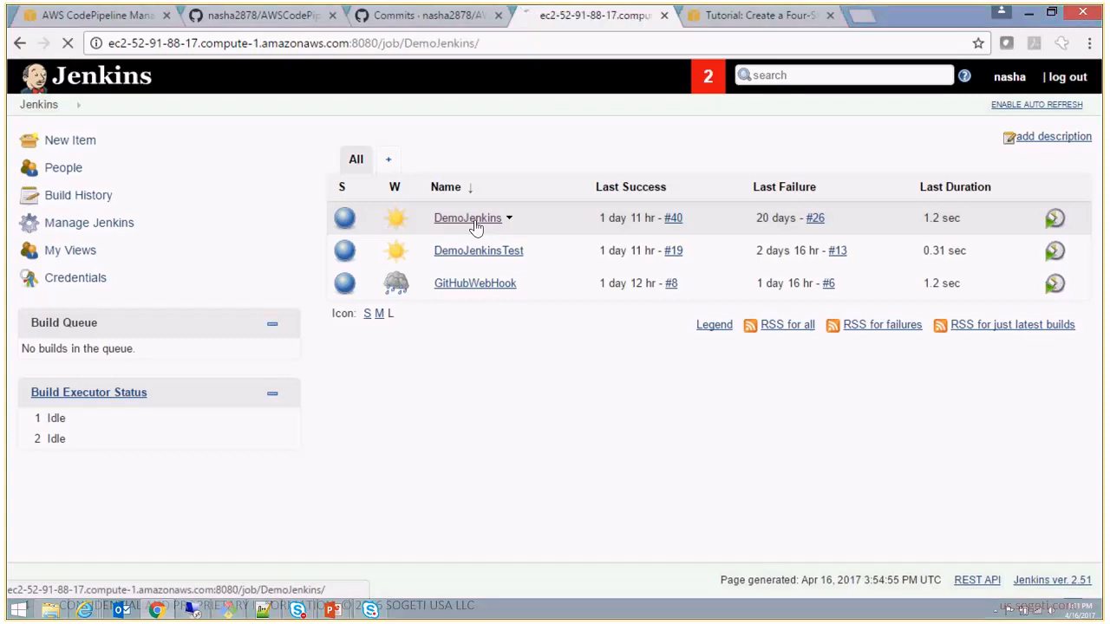
click(392, 243)
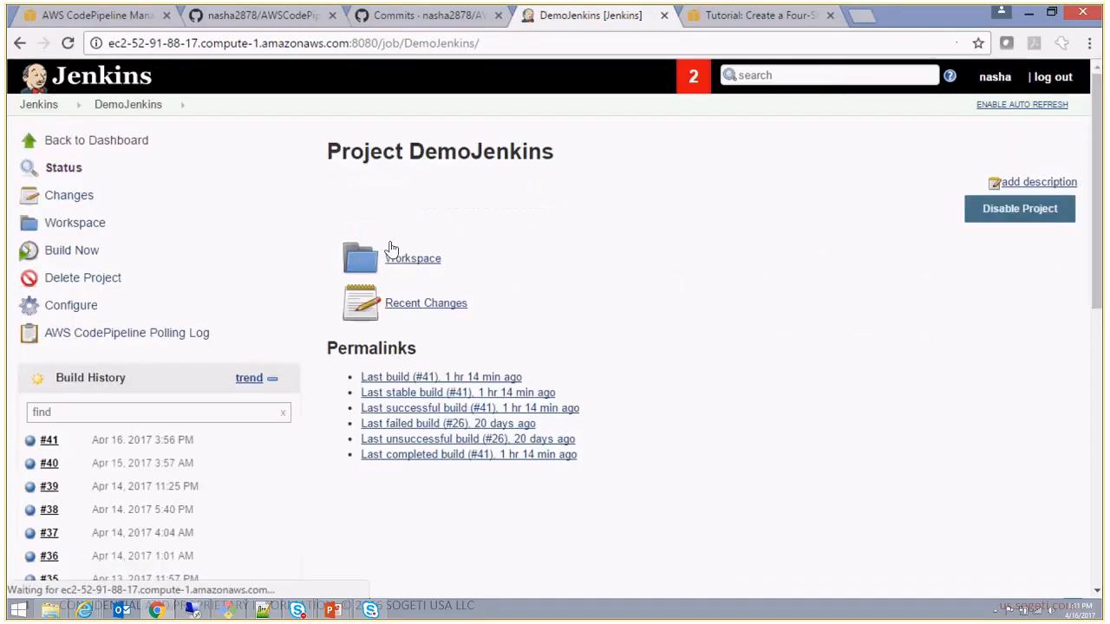
click(76, 307)
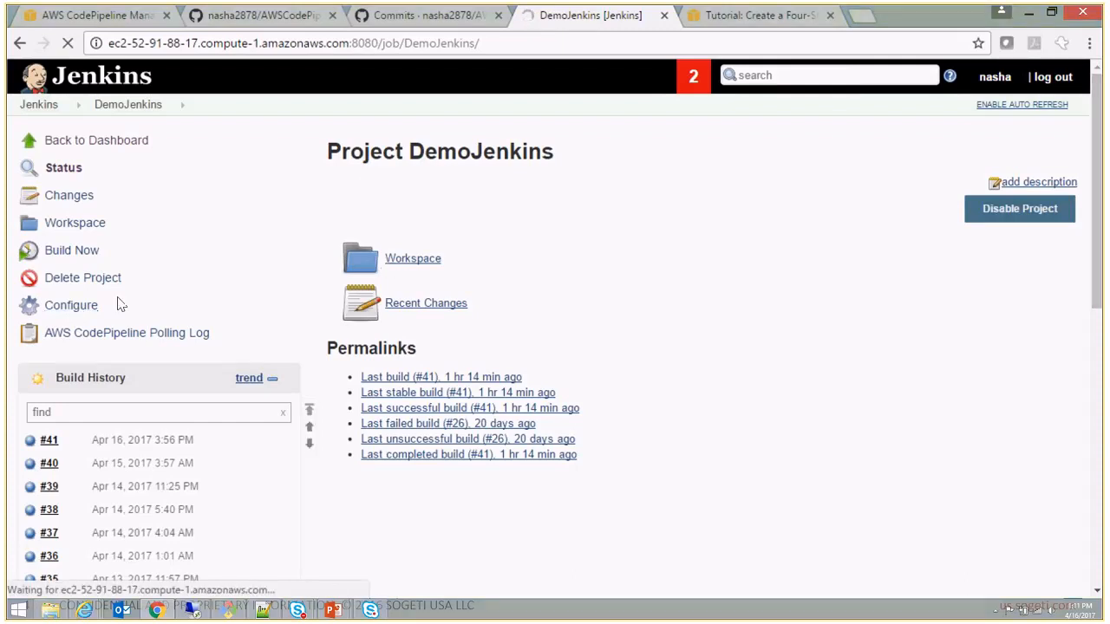
click(65, 310)
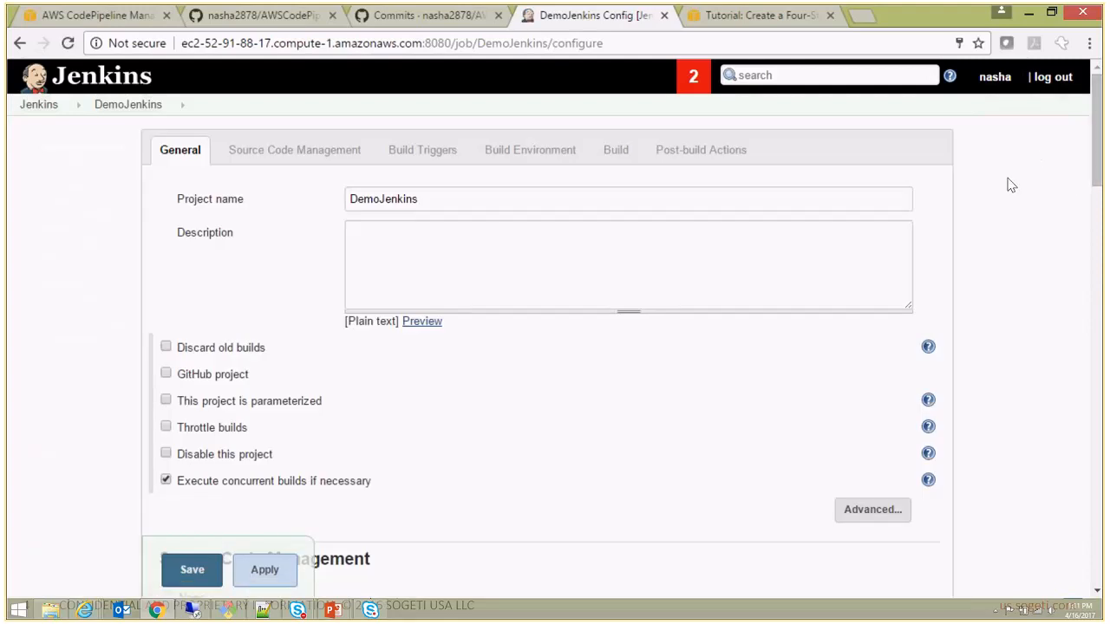
- Review the project's general options and its AWS CodePipeline source code management settings, from AWS region to CodePipeline action type
drag(1096, 138, 1103, 189)
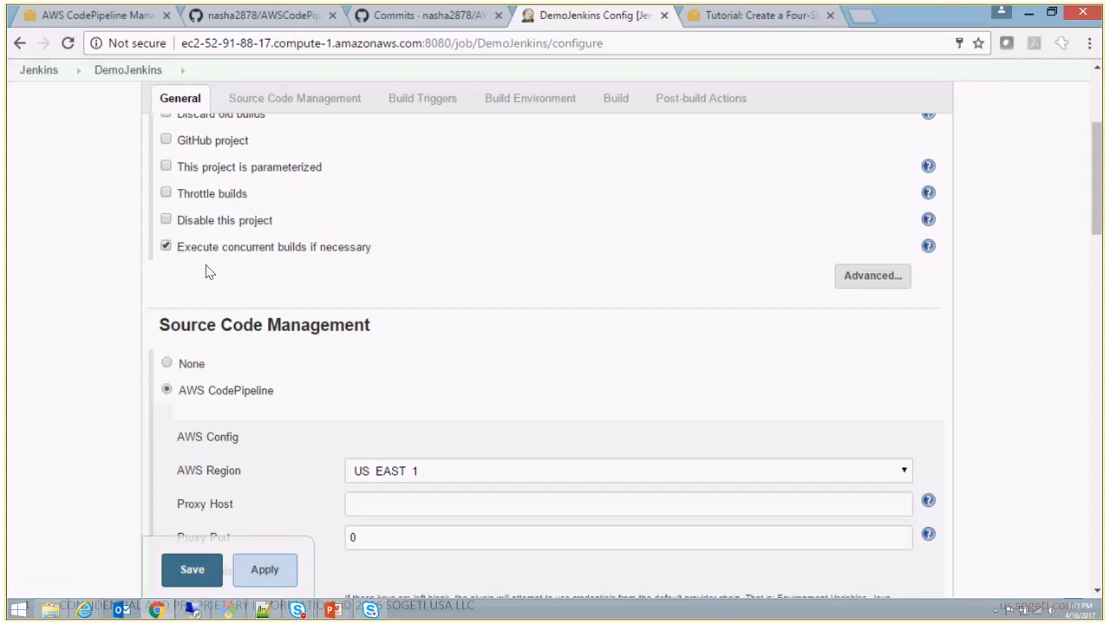
drag(1099, 221, 1101, 276)
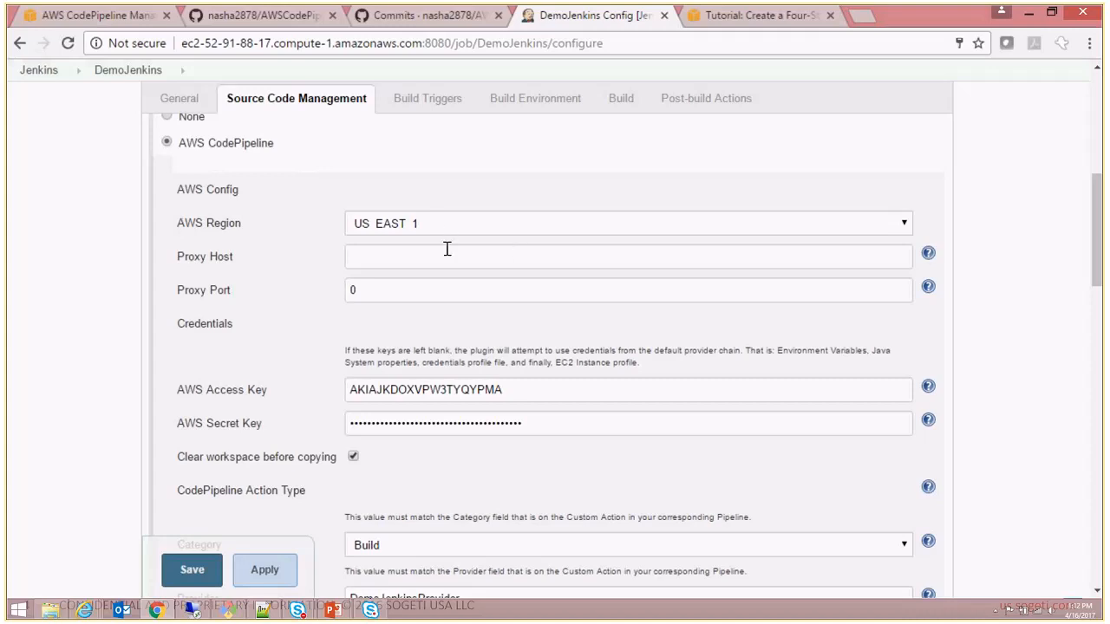
drag(1097, 286, 1098, 316)
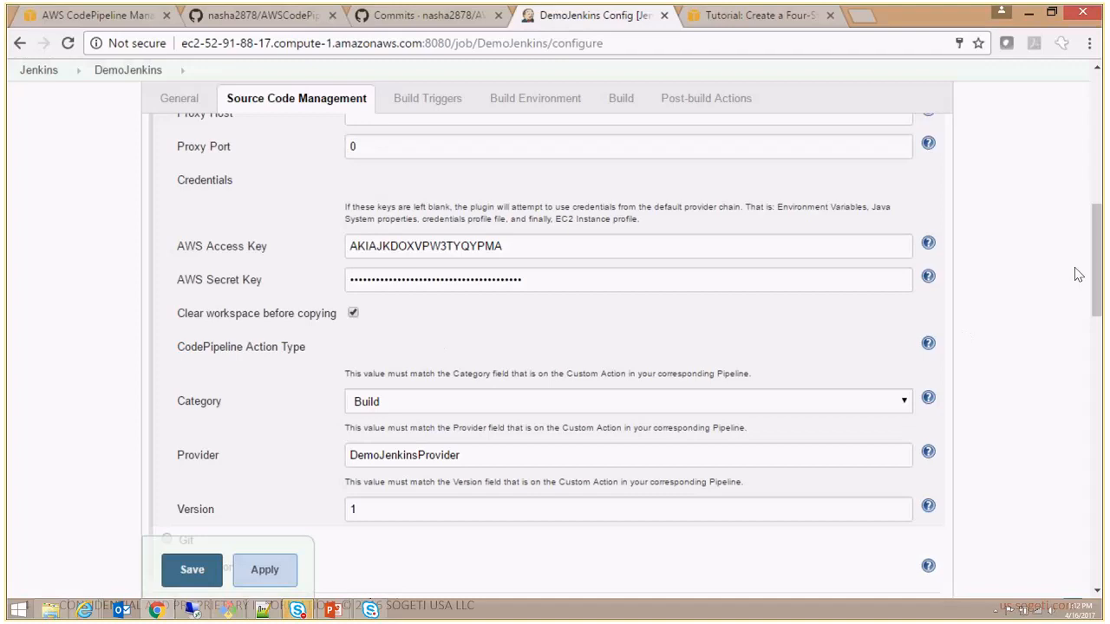
drag(1097, 272, 1100, 304)
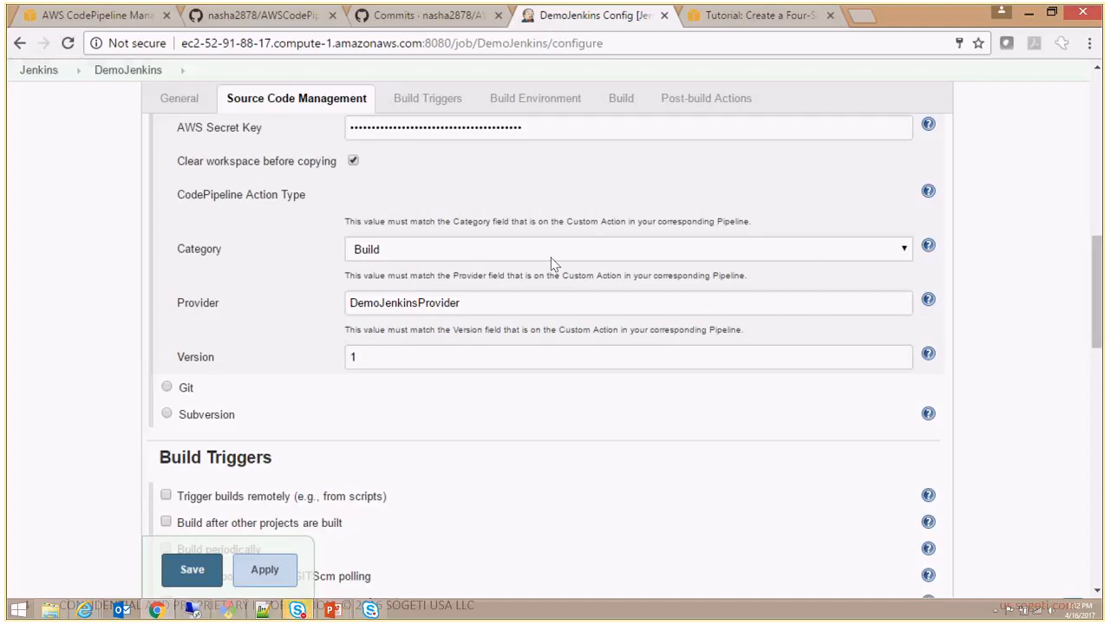
- Inspect the CodePipeline action type's Category choices, highlight the Provider value and focus the Version field
click(904, 253)
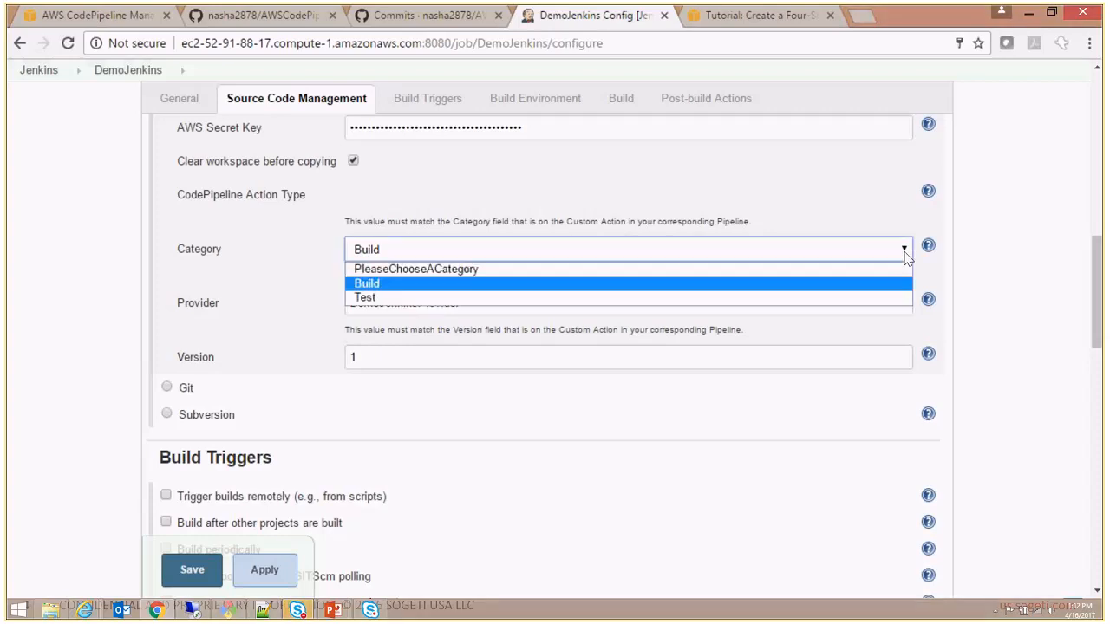
click(904, 253)
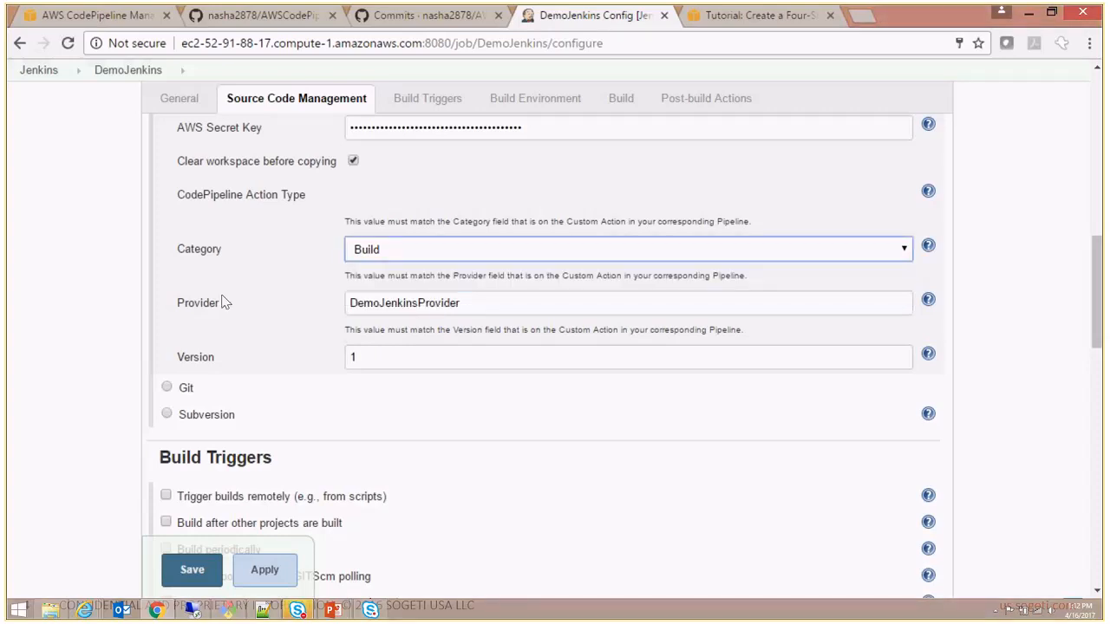
drag(483, 307, 126, 302)
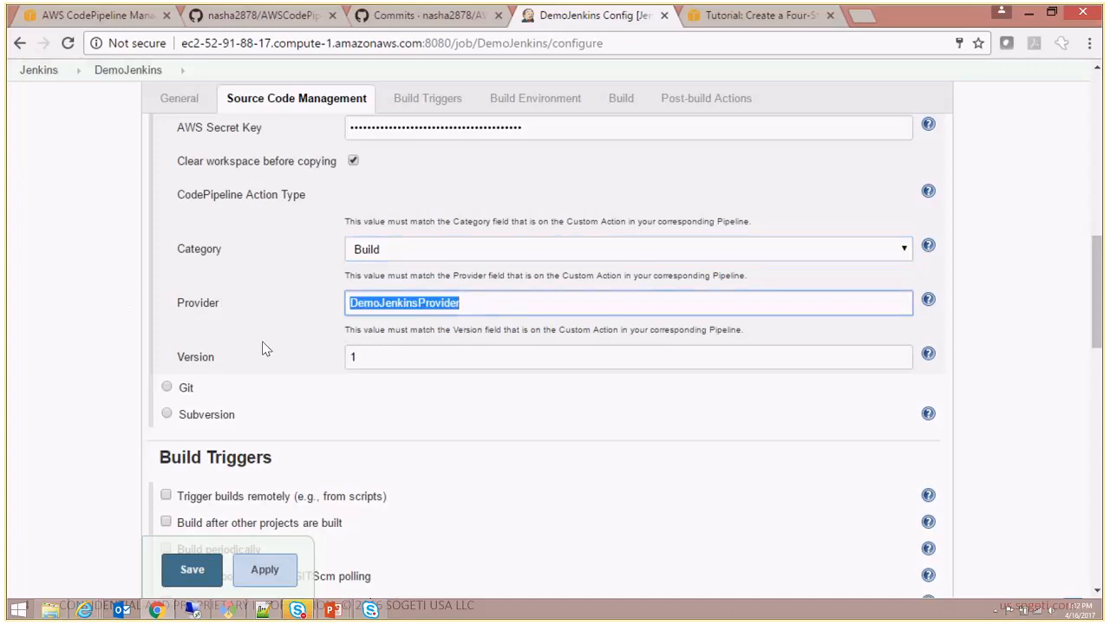
click(367, 364)
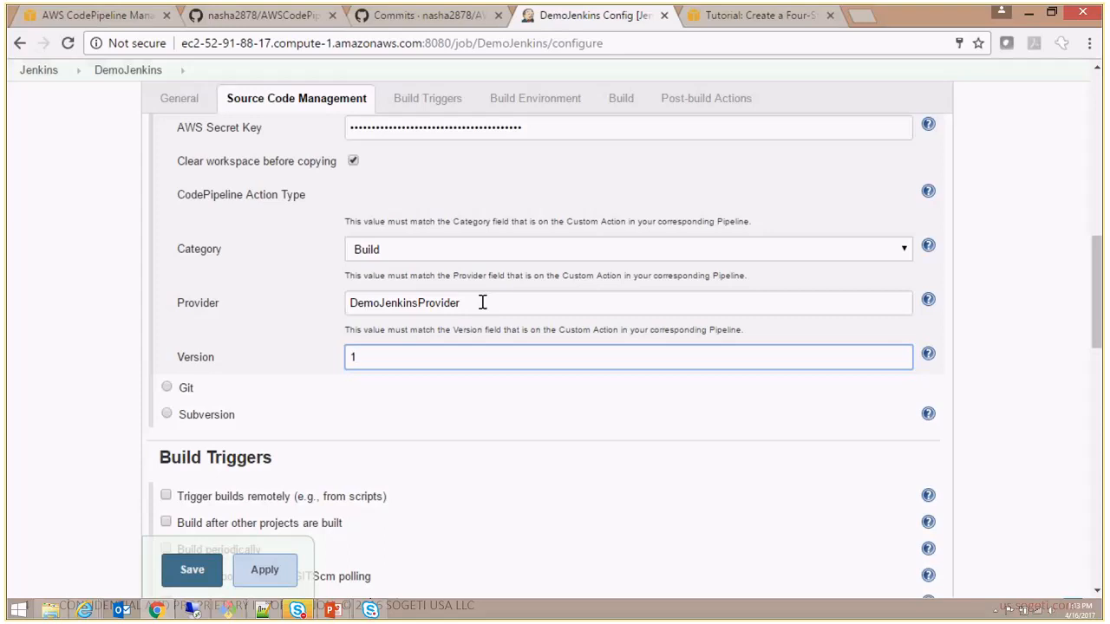
- View the build triggers and focus the Poll SCM schedule without editing it
drag(1099, 323, 1101, 386)
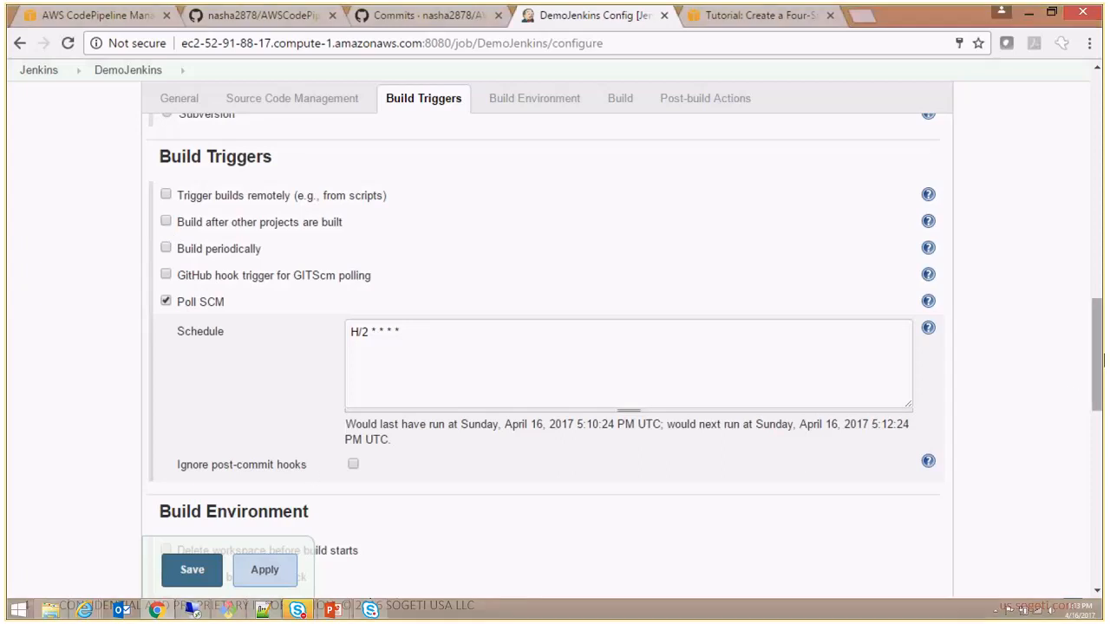
drag(1100, 362, 1099, 374)
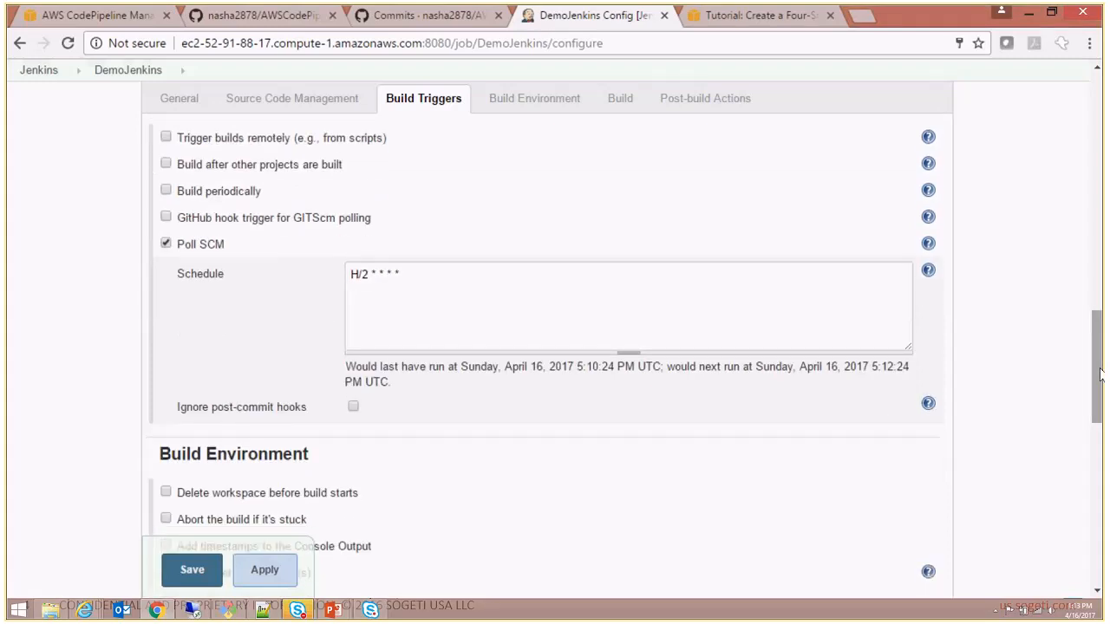
click(683, 276)
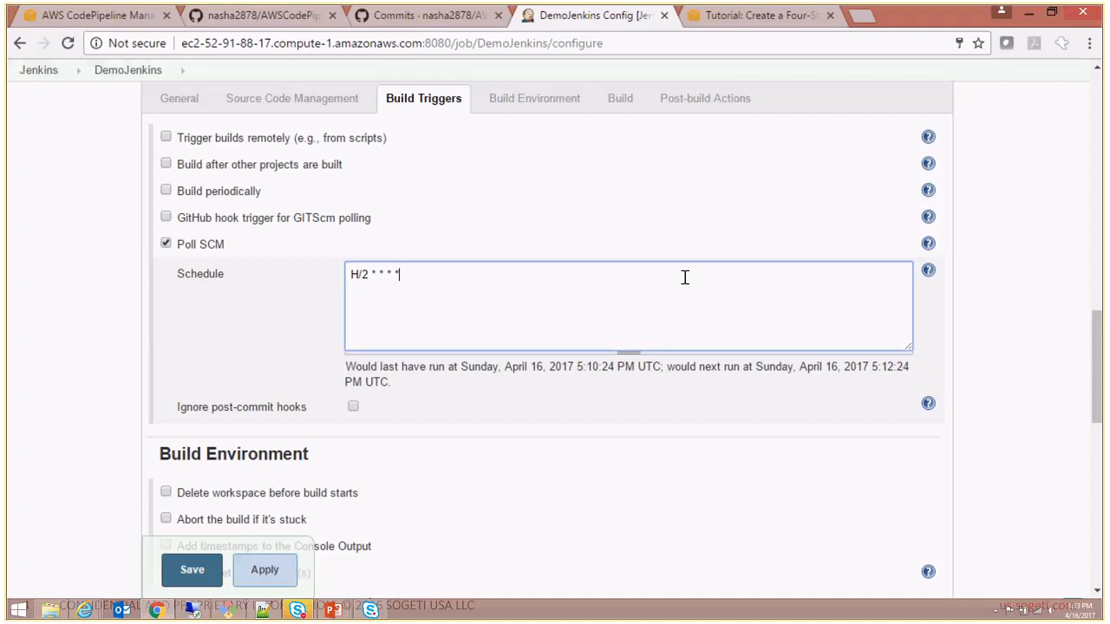
click(1008, 335)
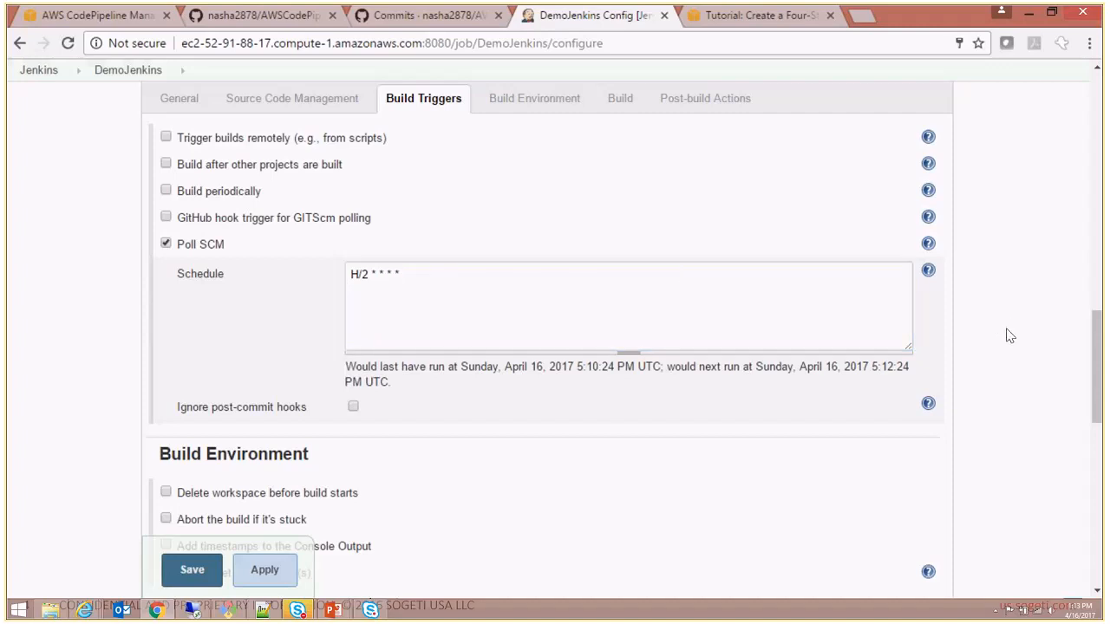
click(781, 279)
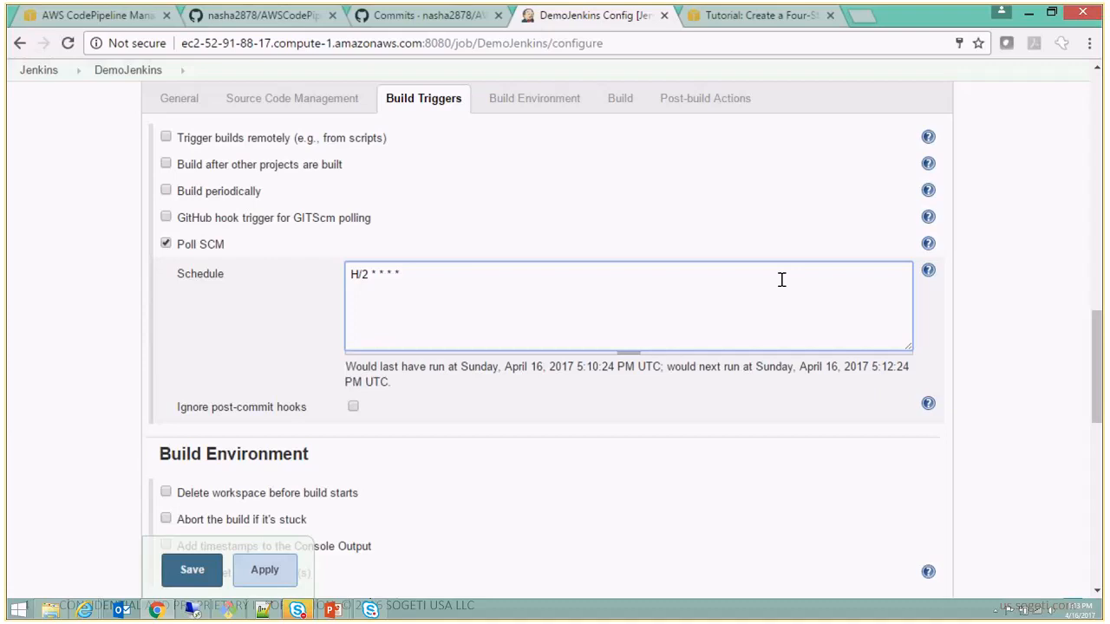
- Highlight the C:\Ruby22-x64\bin\rake command in the Windows batch build step
drag(1101, 341, 1097, 413)
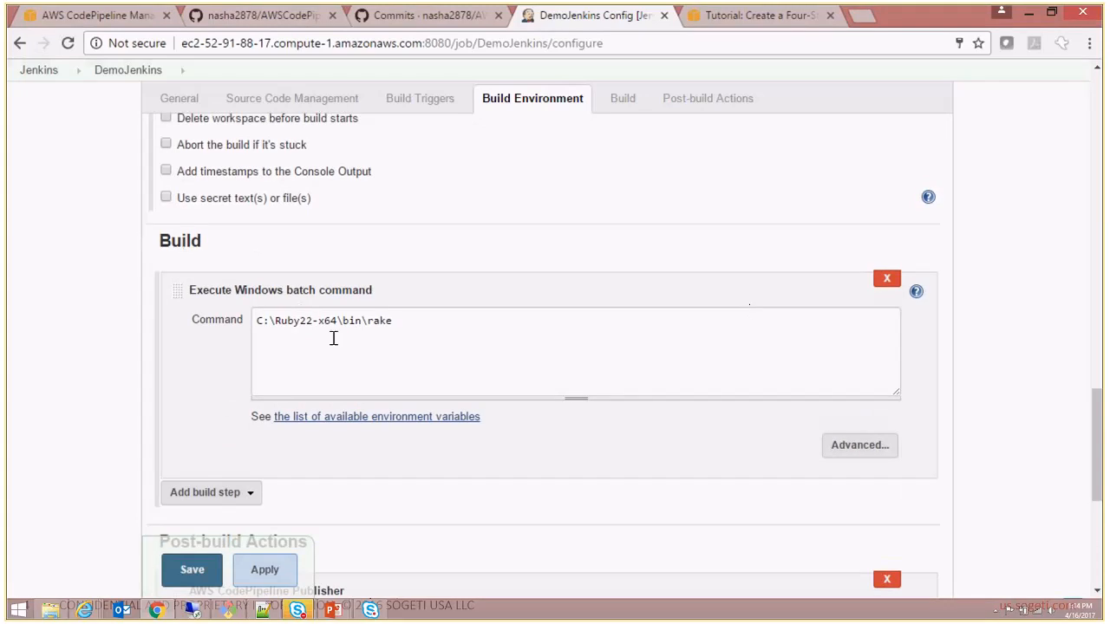
drag(401, 337, 232, 312)
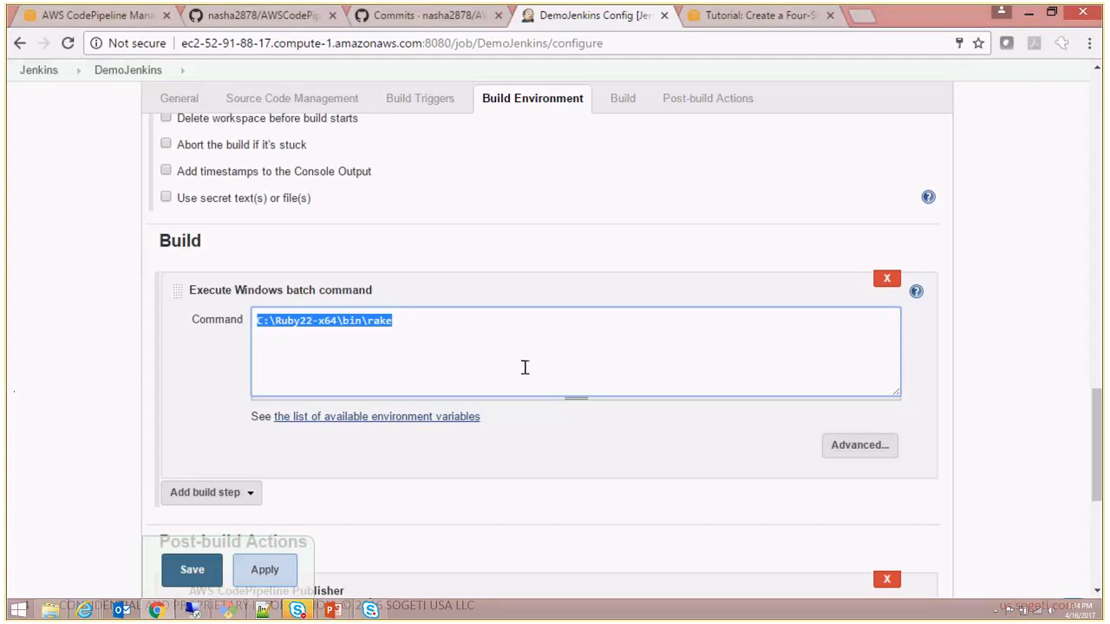
click(1026, 468)
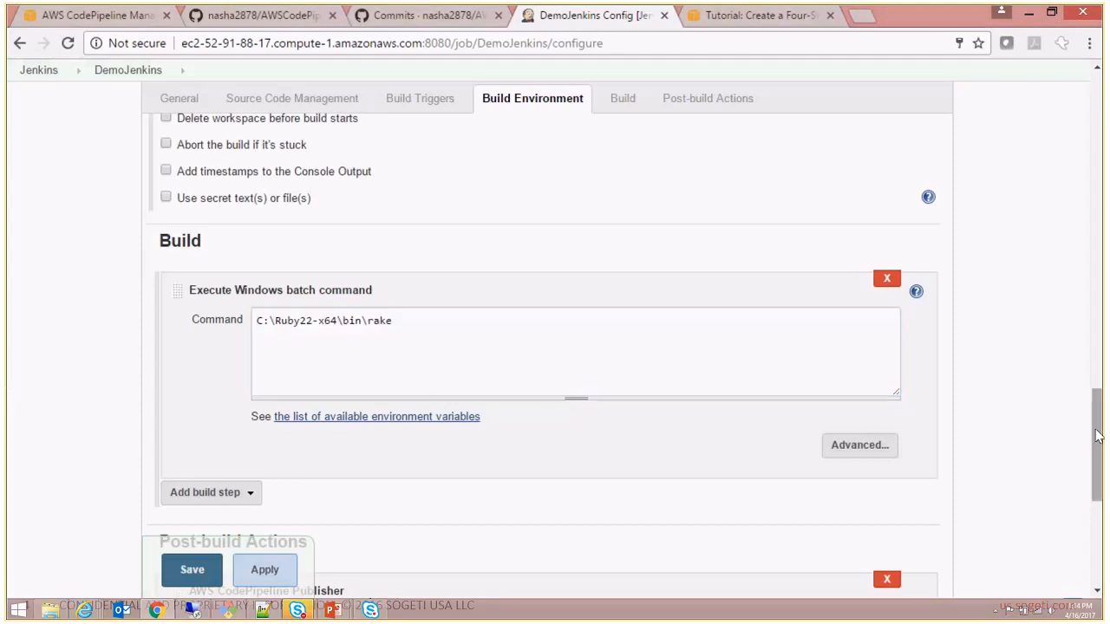
scroll(884, 251, down, 1)
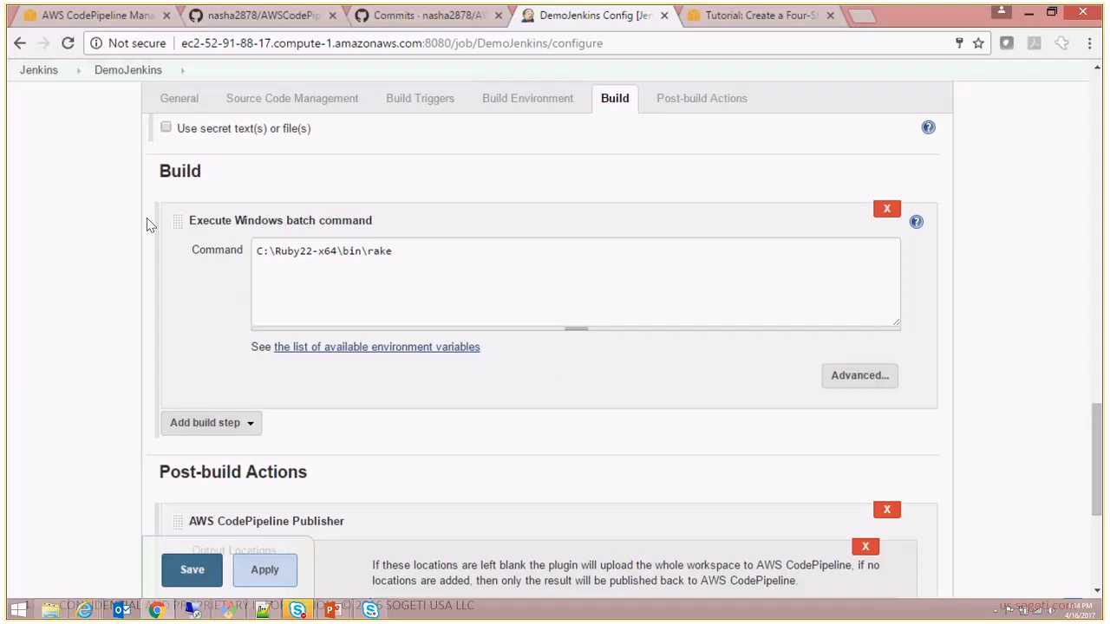
drag(425, 250, 98, 203)
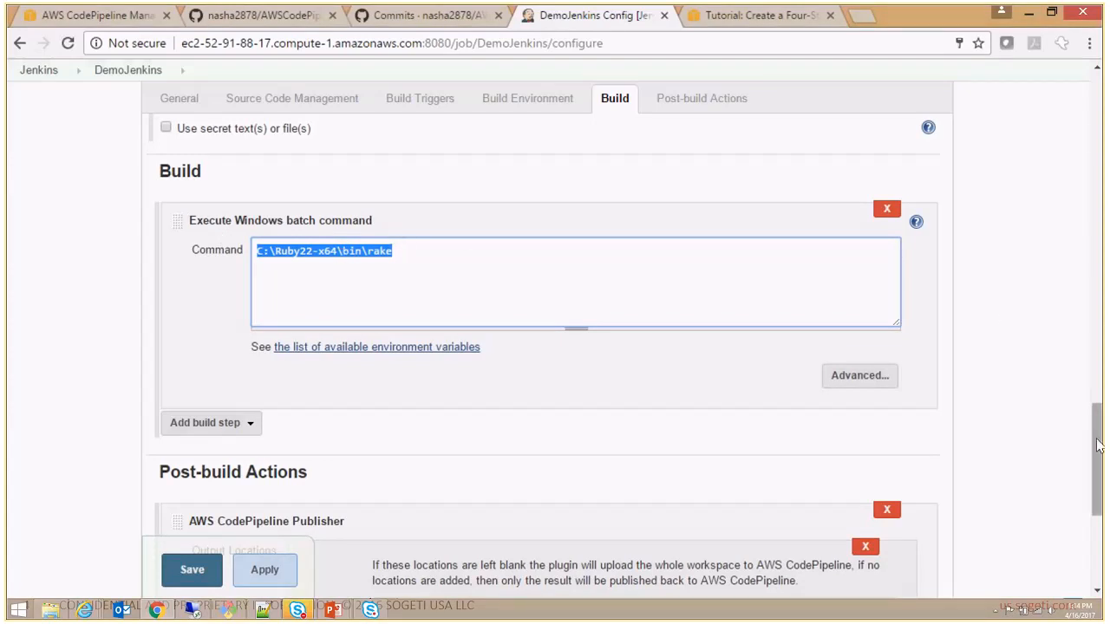
- View the AWS CodePipeline Publisher post-build action, and leave the configuration unsaved to return to the Jenkins dashboard
drag(1098, 445, 1100, 501)
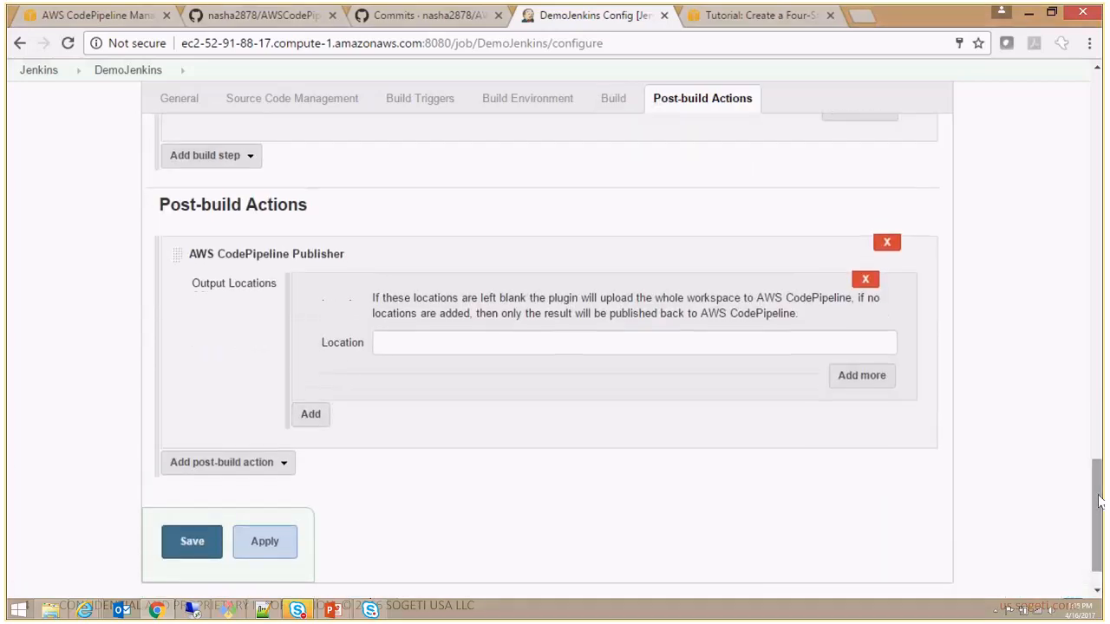
drag(1099, 501, 1096, 122)
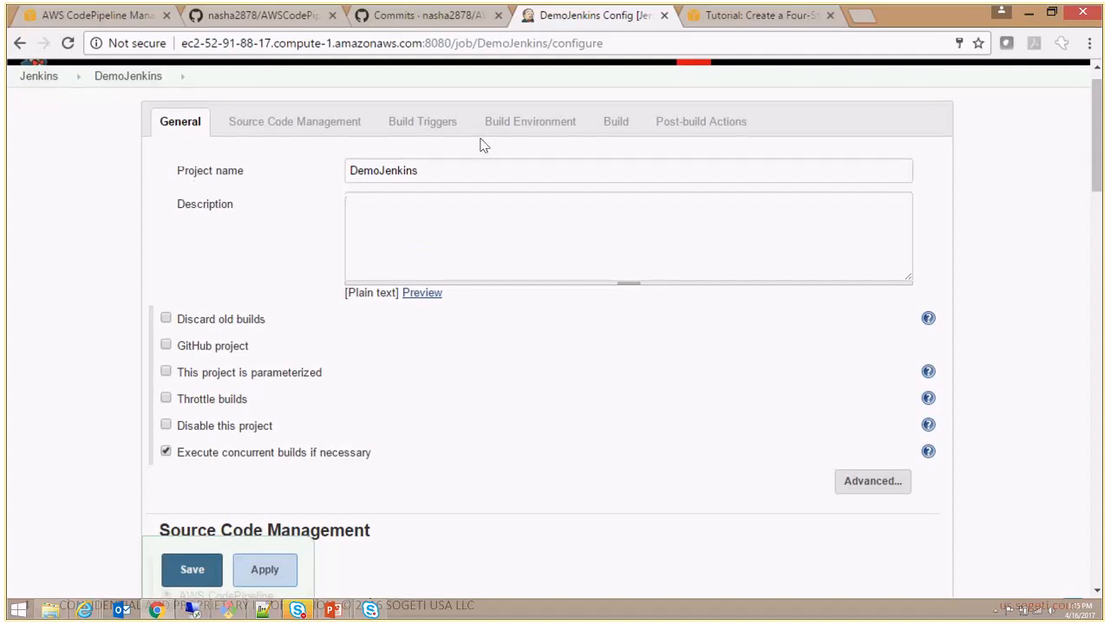
click(19, 44)
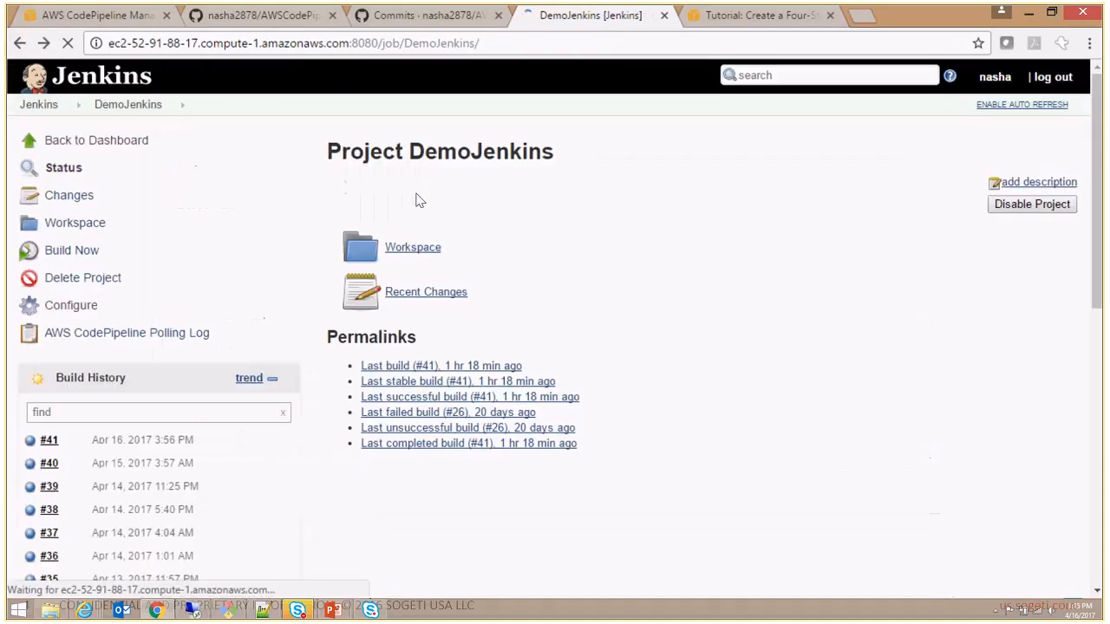
click(76, 142)
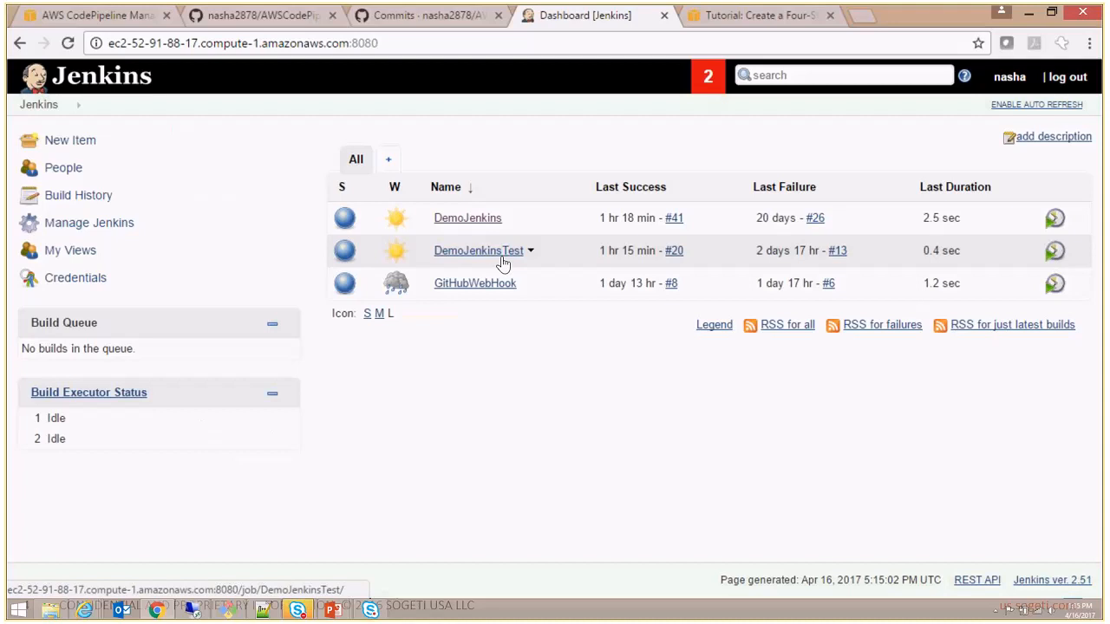
- Open the configuration of the DemoJenkinsTest project and highlight its project name
click(503, 254)
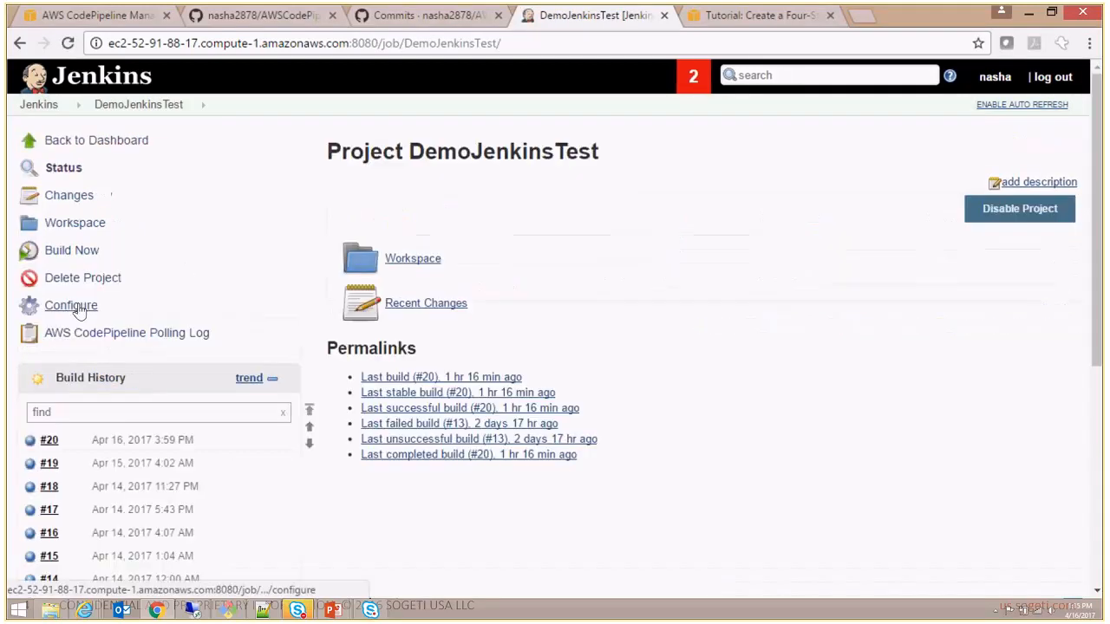
click(76, 305)
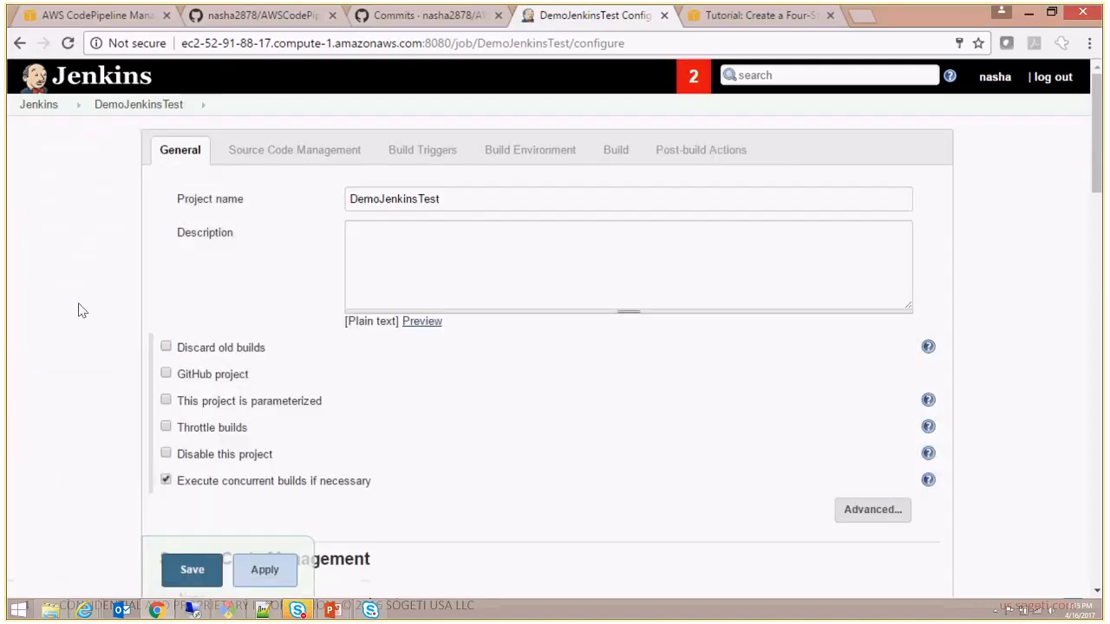
double_click(500, 208)
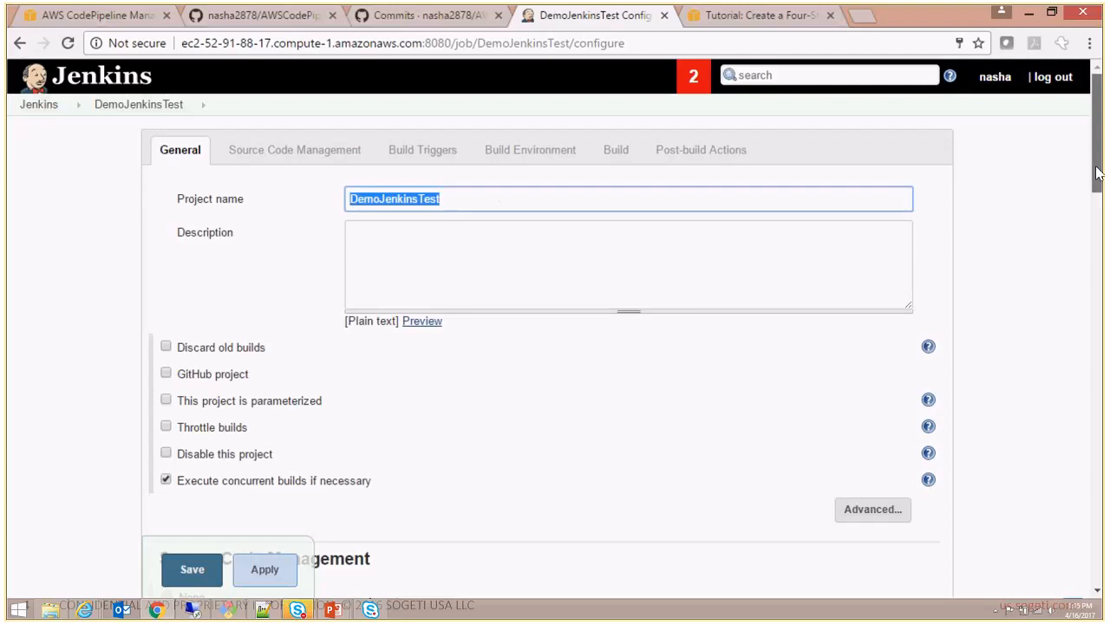
- Review the AWS CodePipeline source settings of DemoJenkinsTest and highlight the Provider value
drag(1097, 173, 1103, 297)
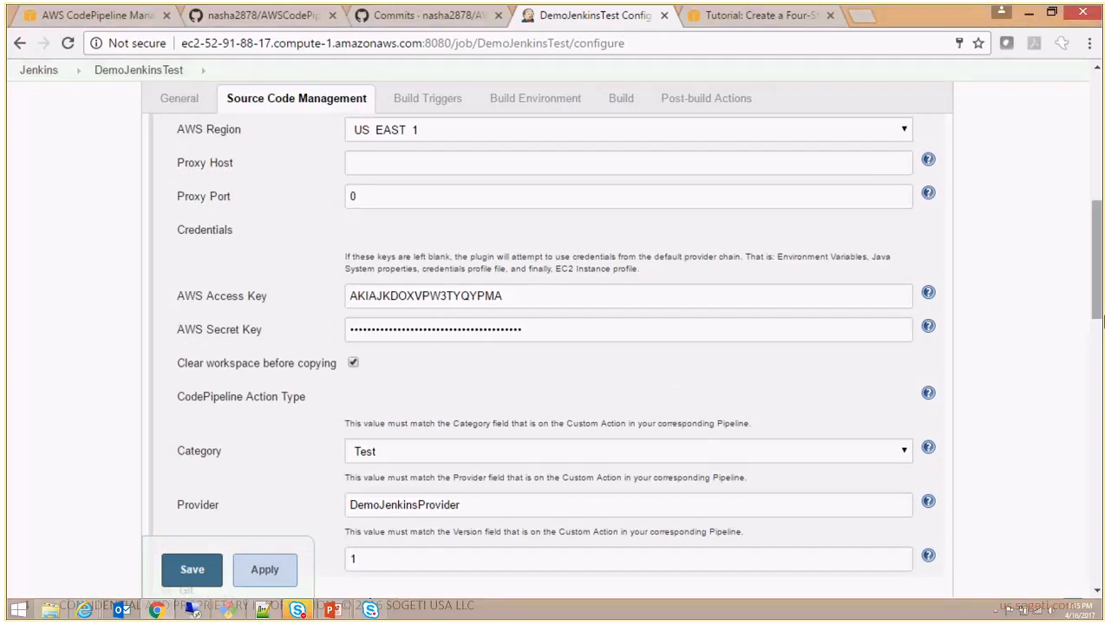
scroll(1101, 319, down, 3)
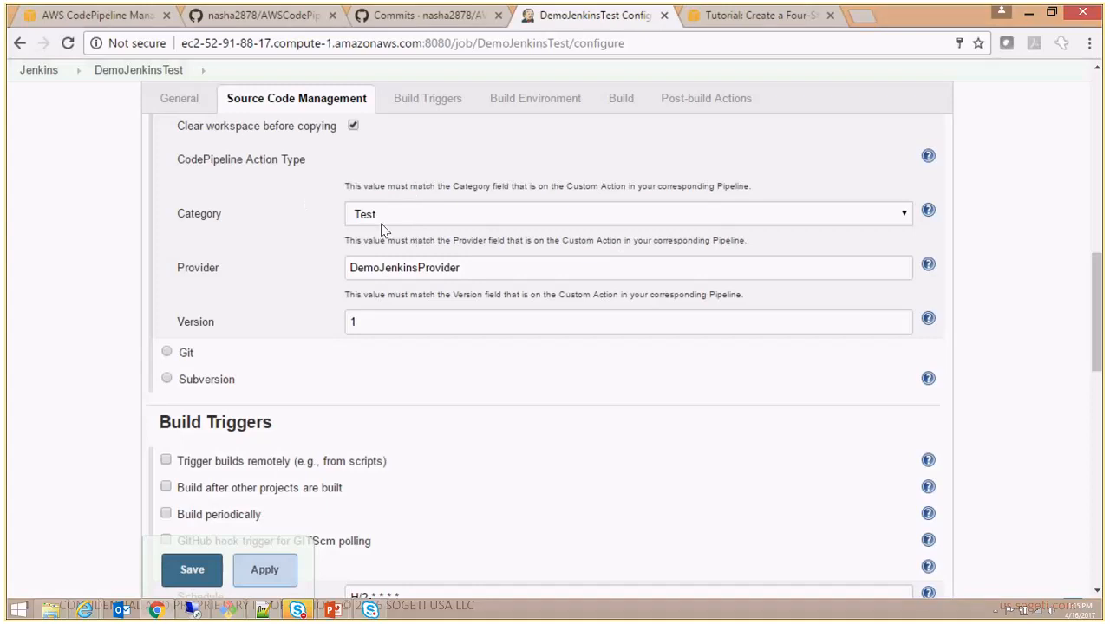
click(477, 272)
key(ctrl+a)
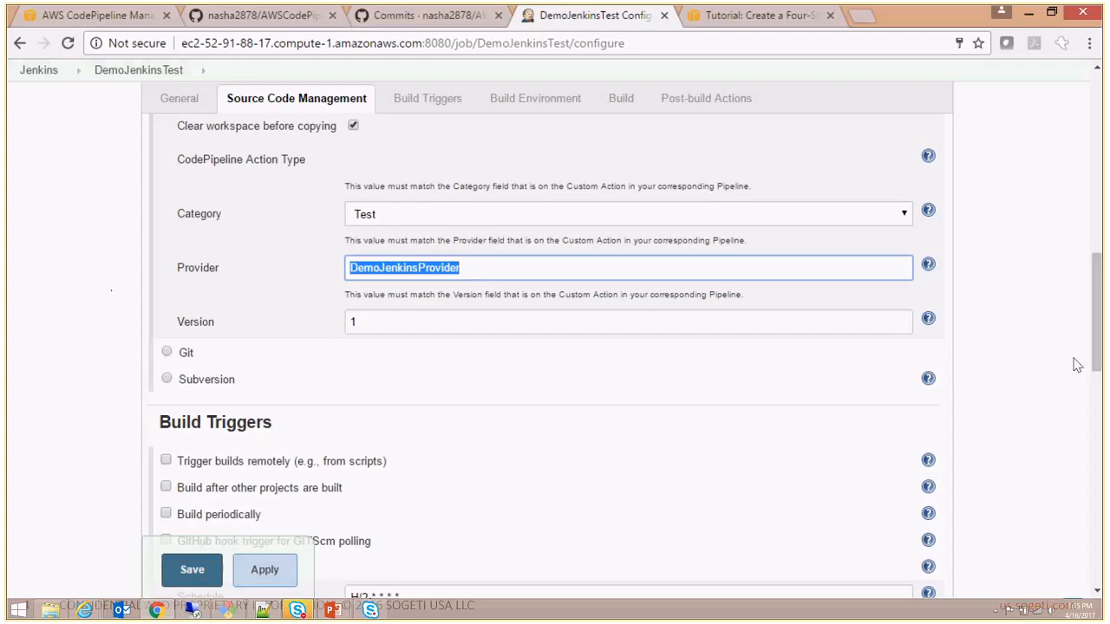
- View the build triggers and highlight the Windows batch test command, leaving the DemoJenkinsTest configuration unsaved
drag(1096, 343, 1103, 399)
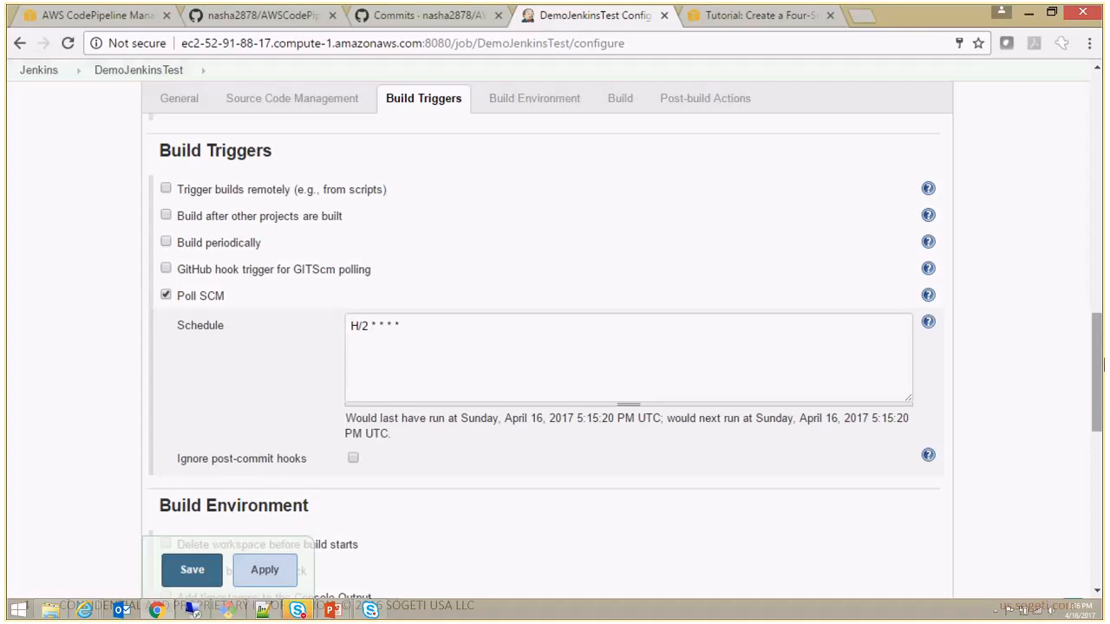
drag(1103, 364, 1102, 444)
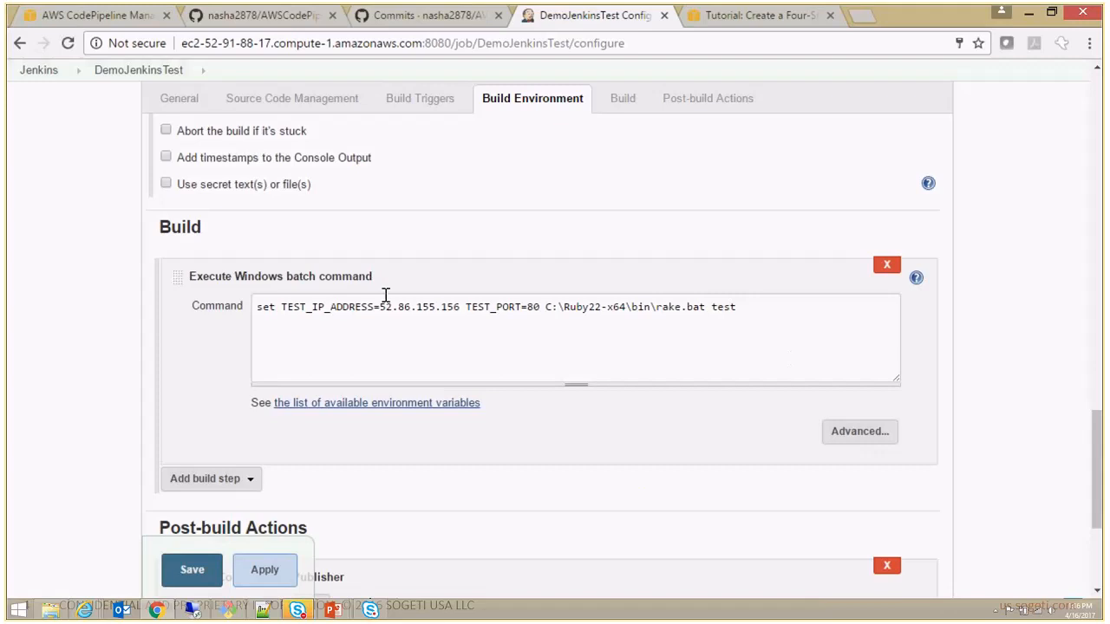
click(336, 331)
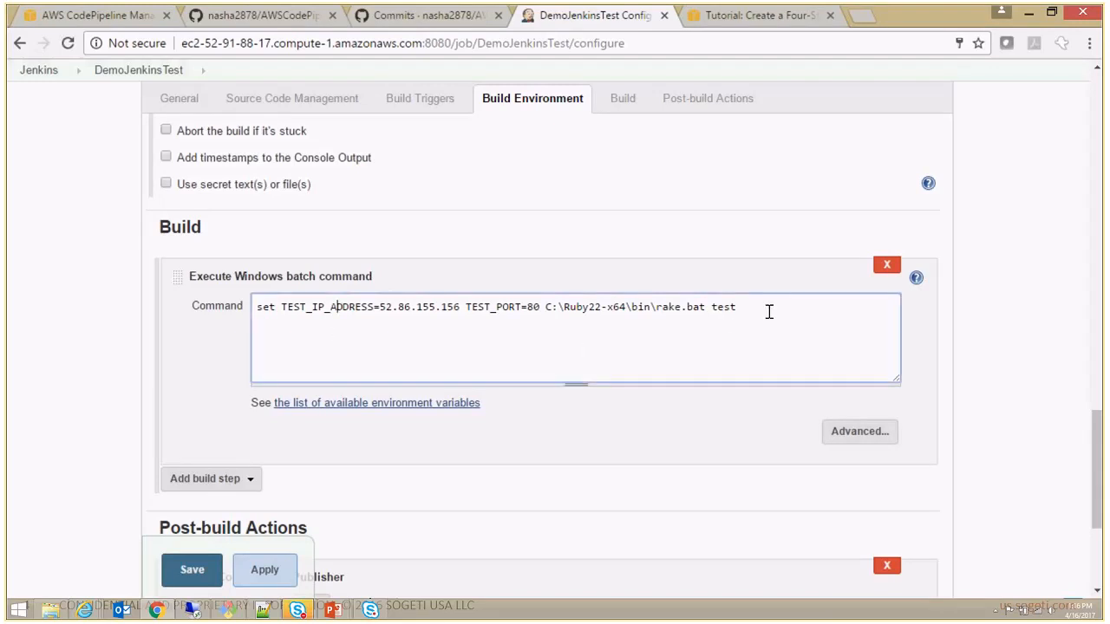
drag(768, 312, 9, 330)
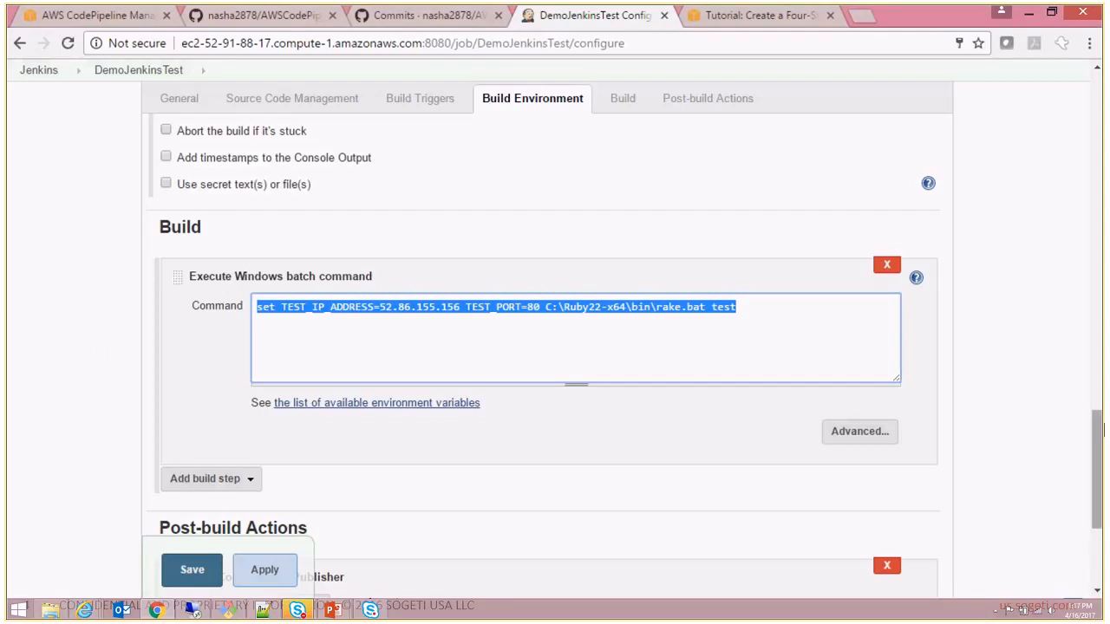
drag(1097, 436, 1087, 295)
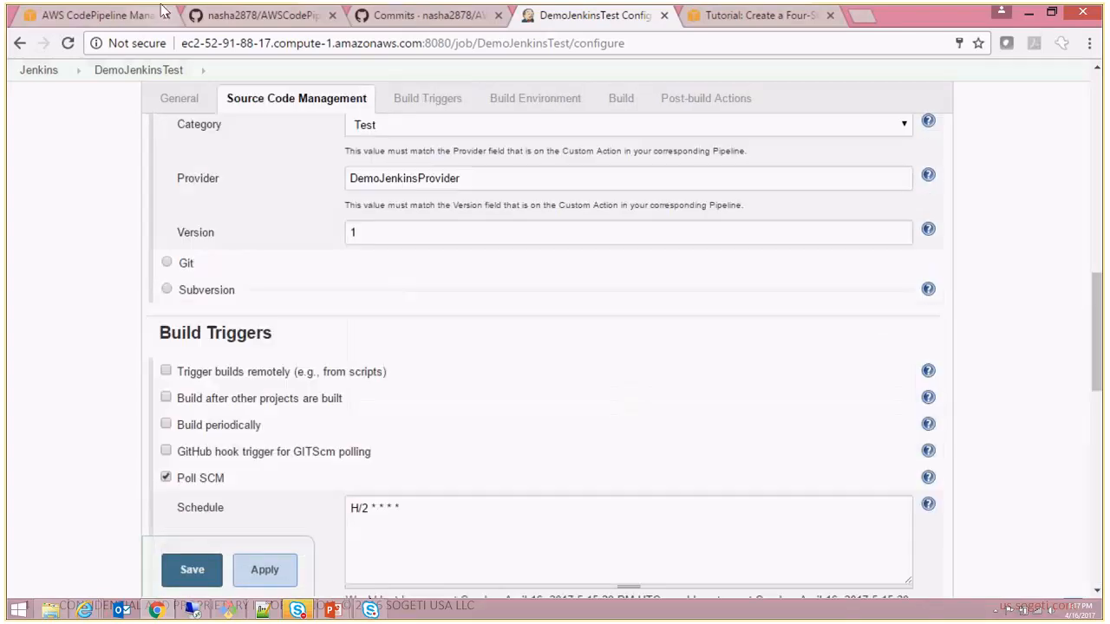
click(20, 45)
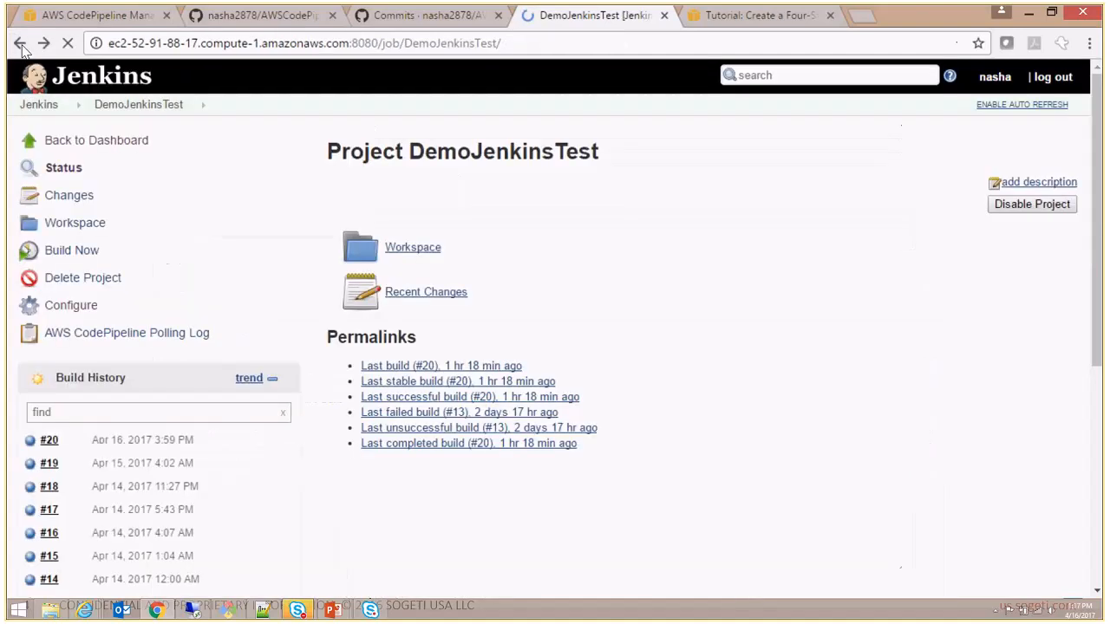
- Switch to AWS CodePipeline and review the JenkinsDemoPipeline stages from Build through ProdDeployment
click(109, 19)
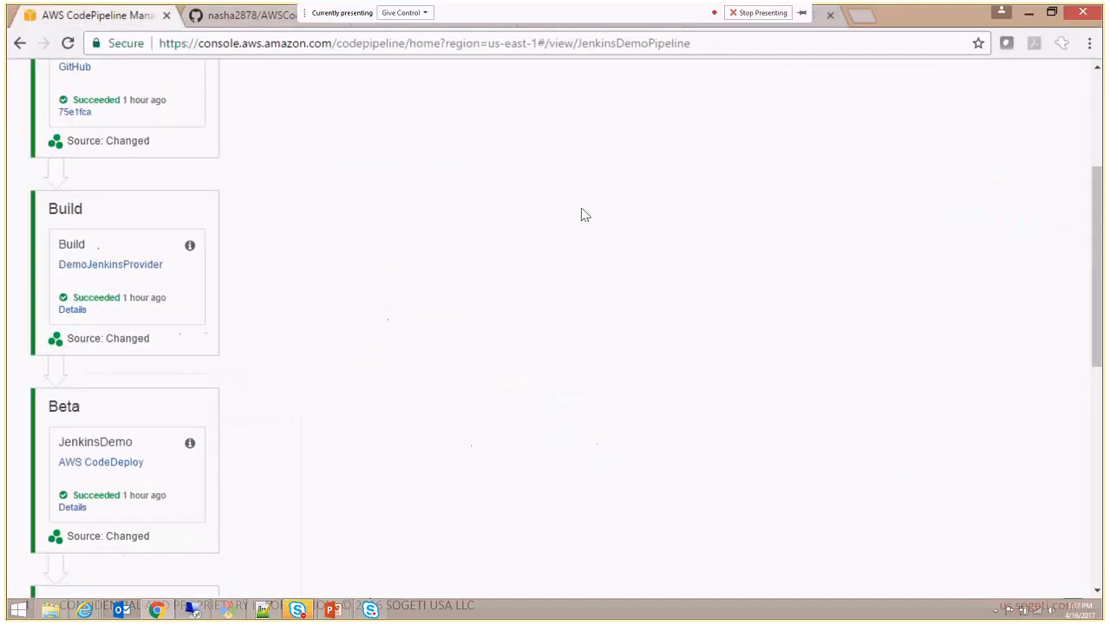
drag(1100, 289, 1099, 331)
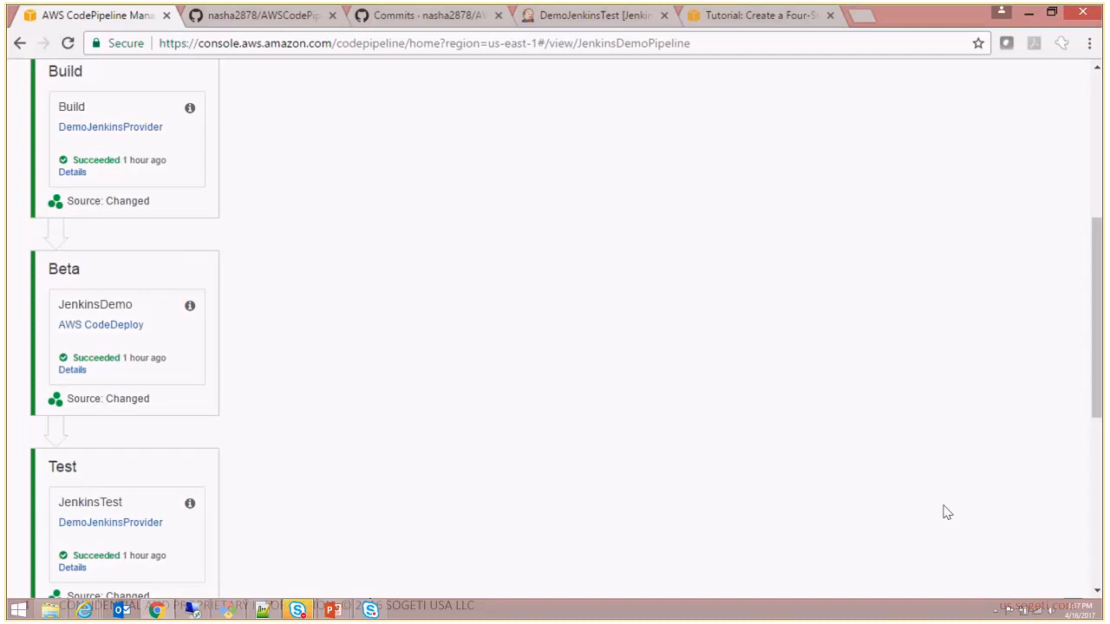
drag(1097, 378, 1102, 418)
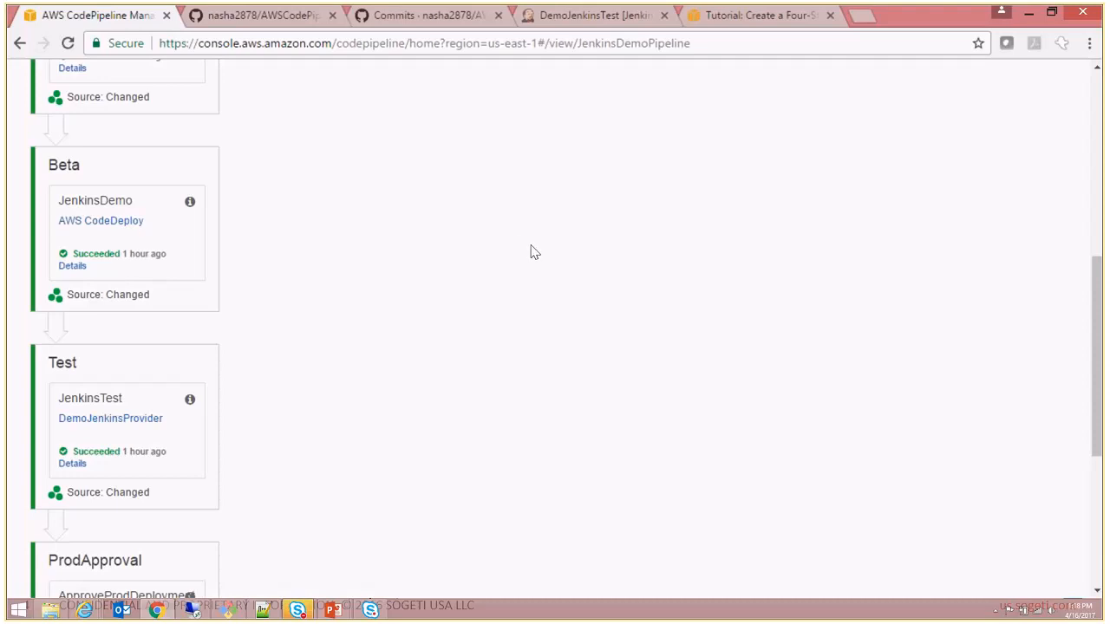
drag(1095, 346, 1102, 465)
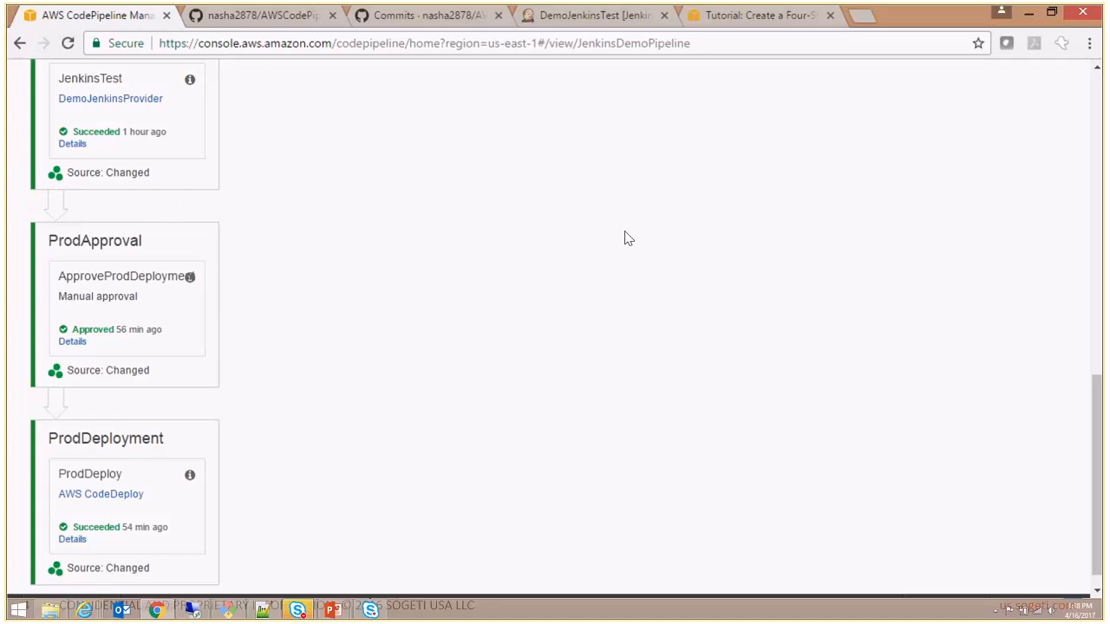
drag(1099, 465, 1084, 140)
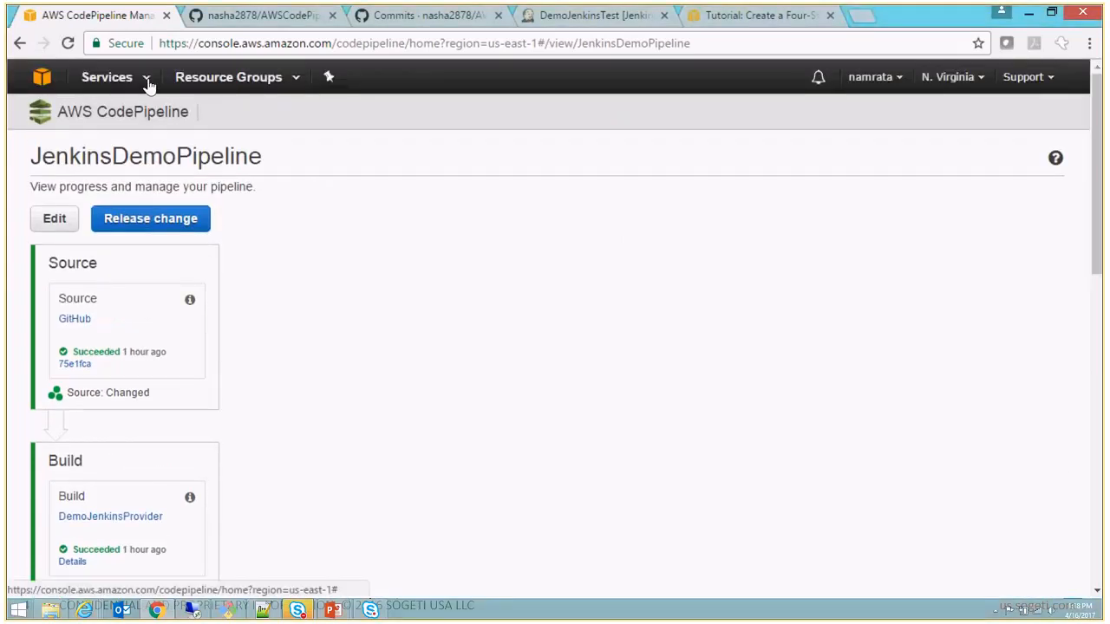
- Go to the EC2 service and open the list of running instances
click(147, 78)
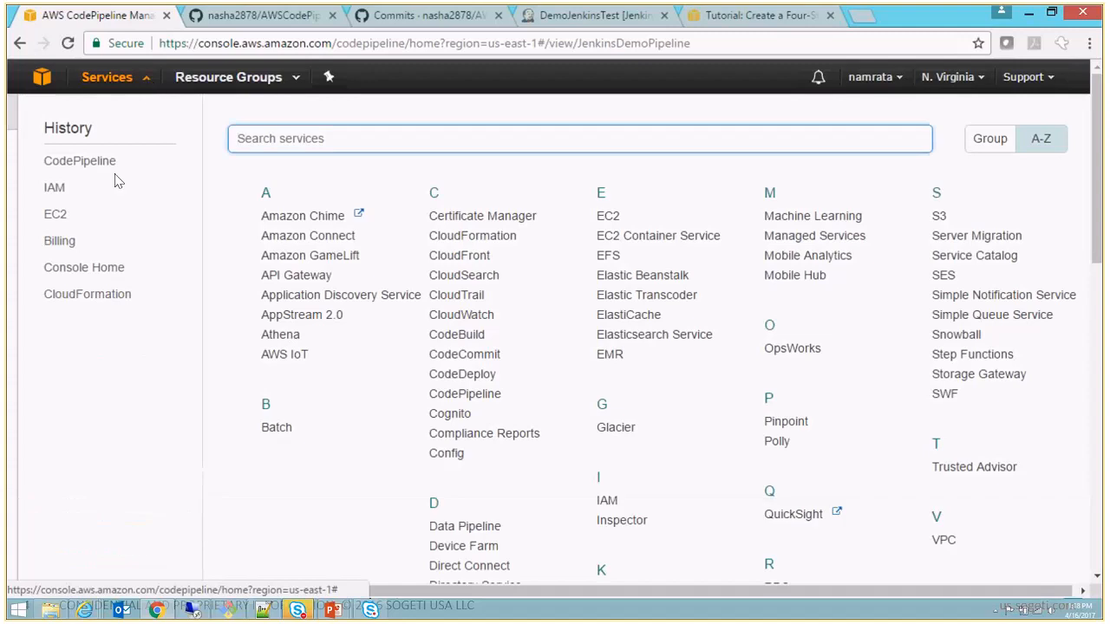
click(56, 216)
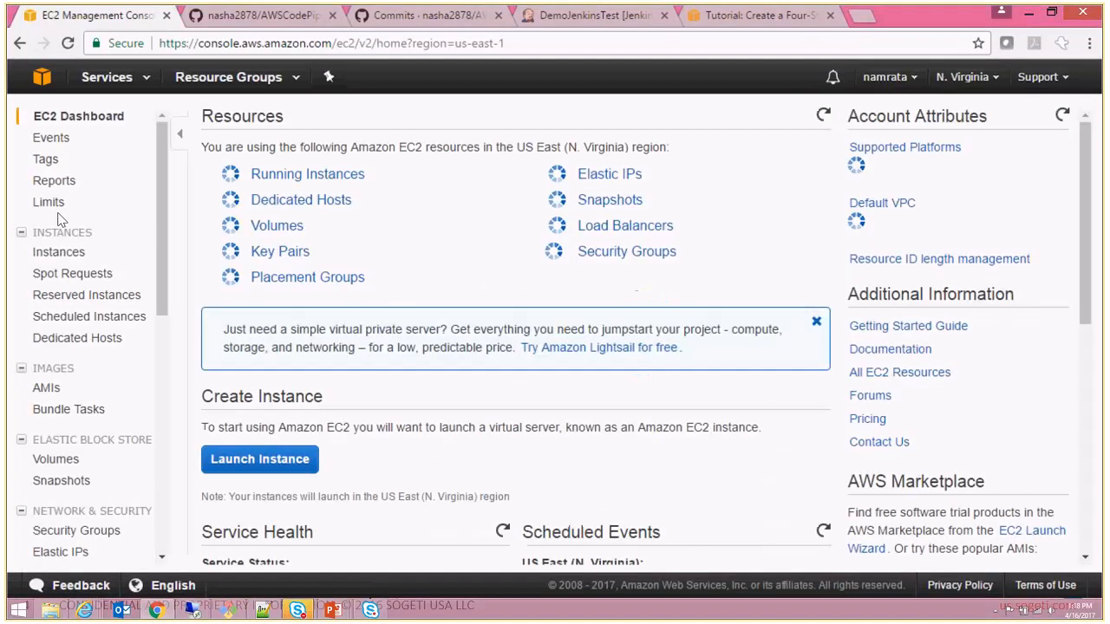
click(300, 176)
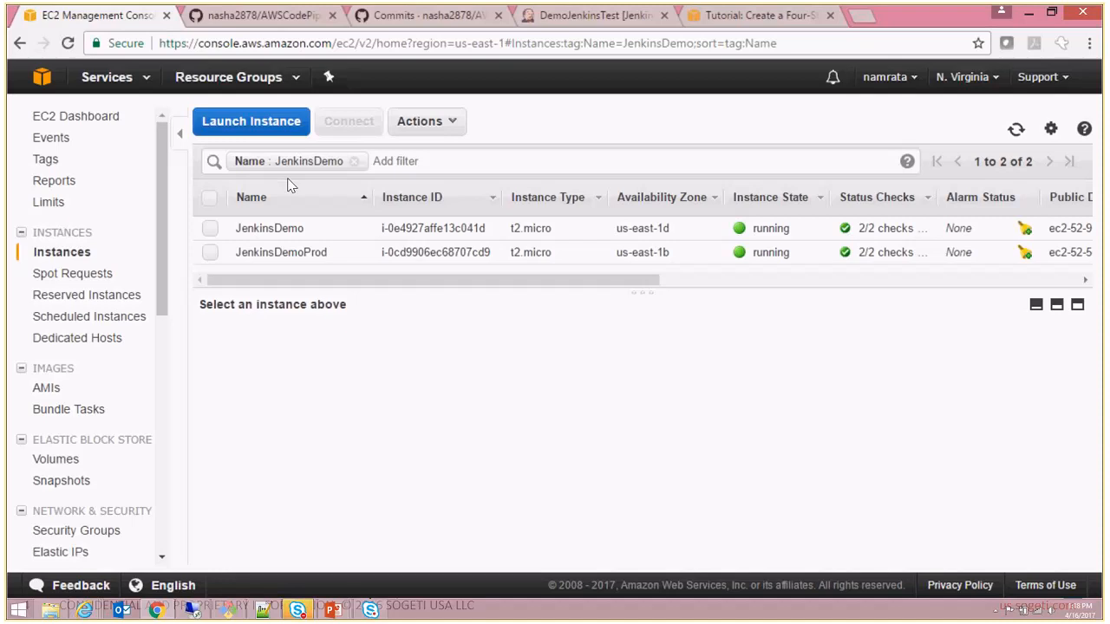
- Select the JenkinsDemo instance and view the inbound rules of its launch-wizard-9 security group
click(210, 228)
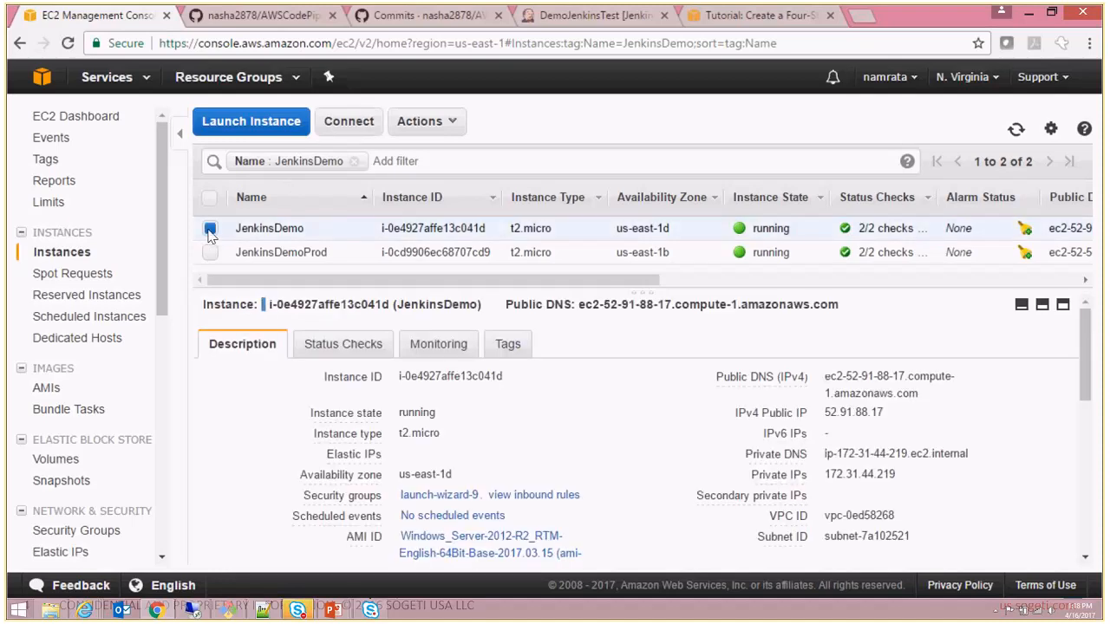
drag(652, 293, 660, 268)
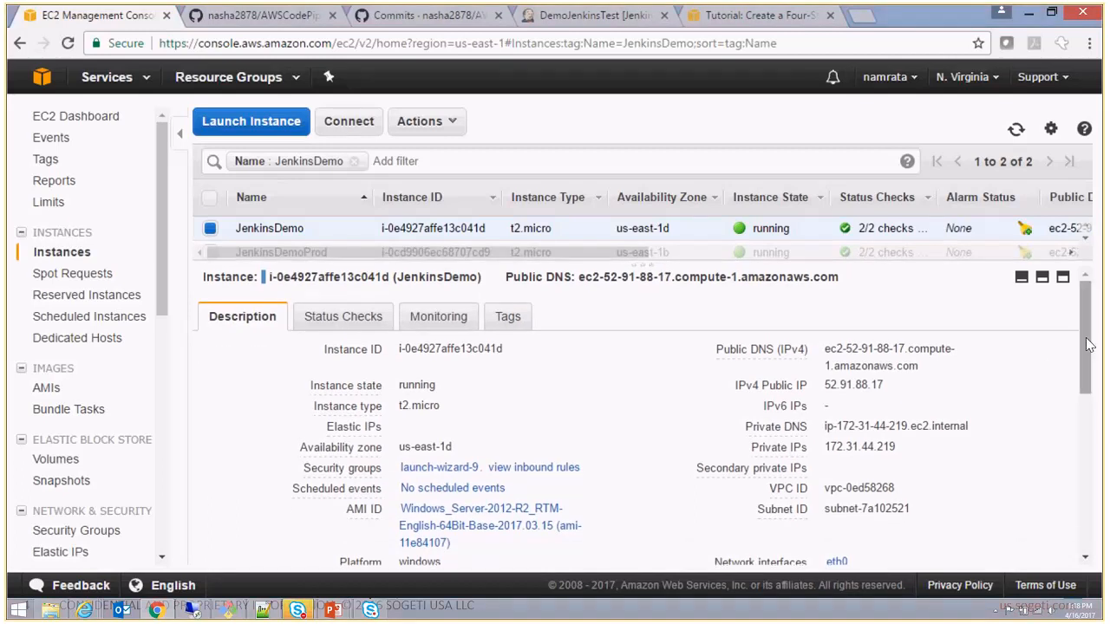
scroll(639, 370, down, 2)
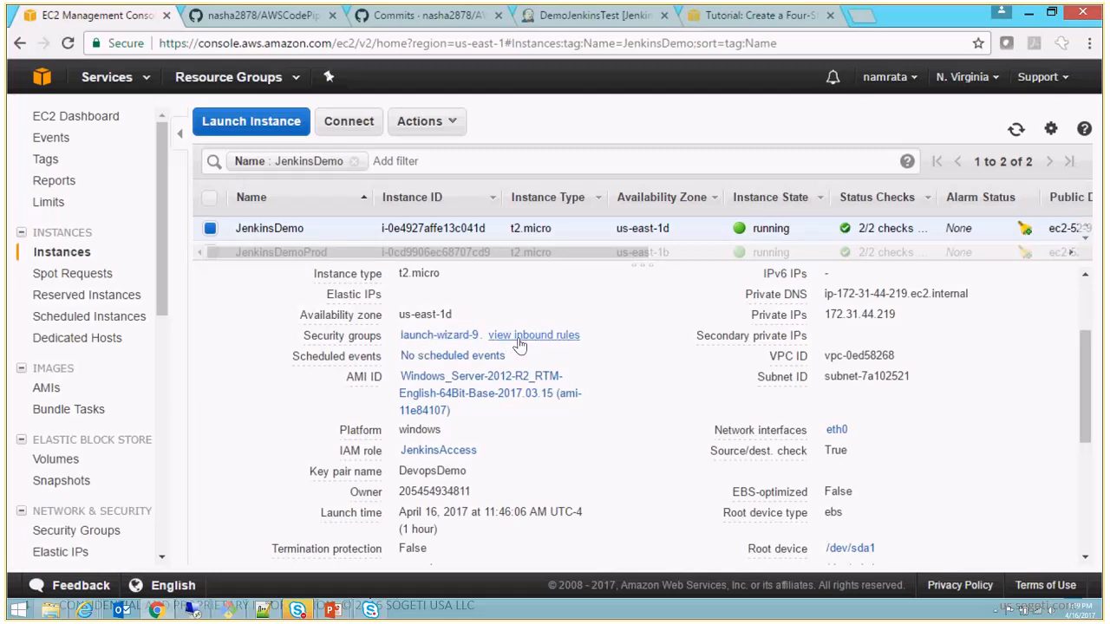
mouse_move(518, 345)
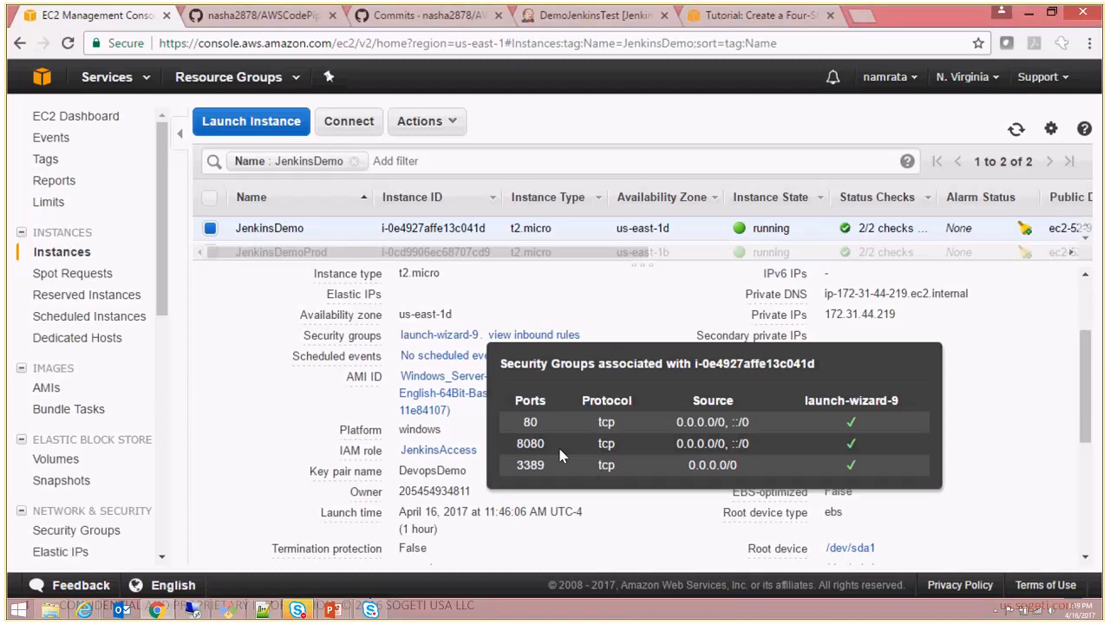
double_click(527, 444)
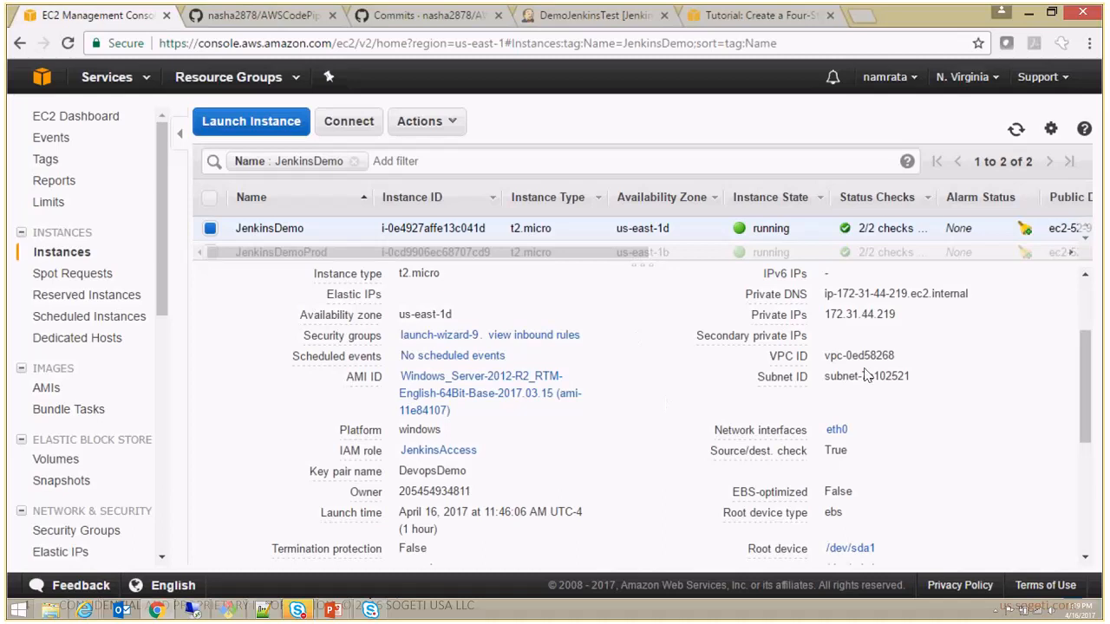
- Open the instance's JenkinsAccess IAM role, review its managed policies, and return to the EC2 instances list
drag(1084, 379, 1083, 392)
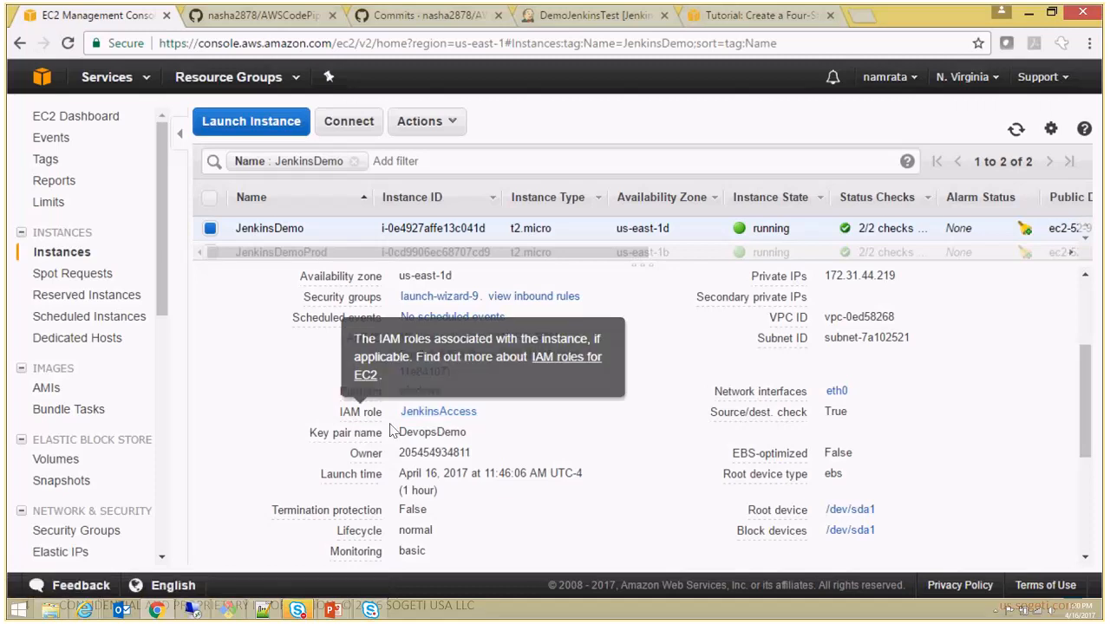
click(471, 422)
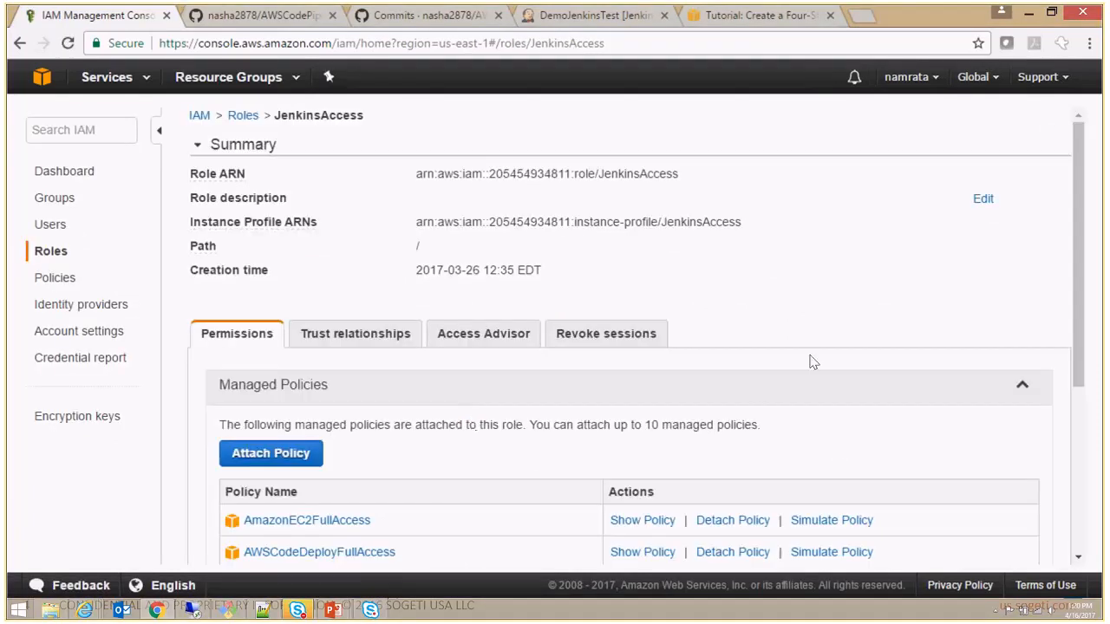
drag(1076, 288, 1083, 324)
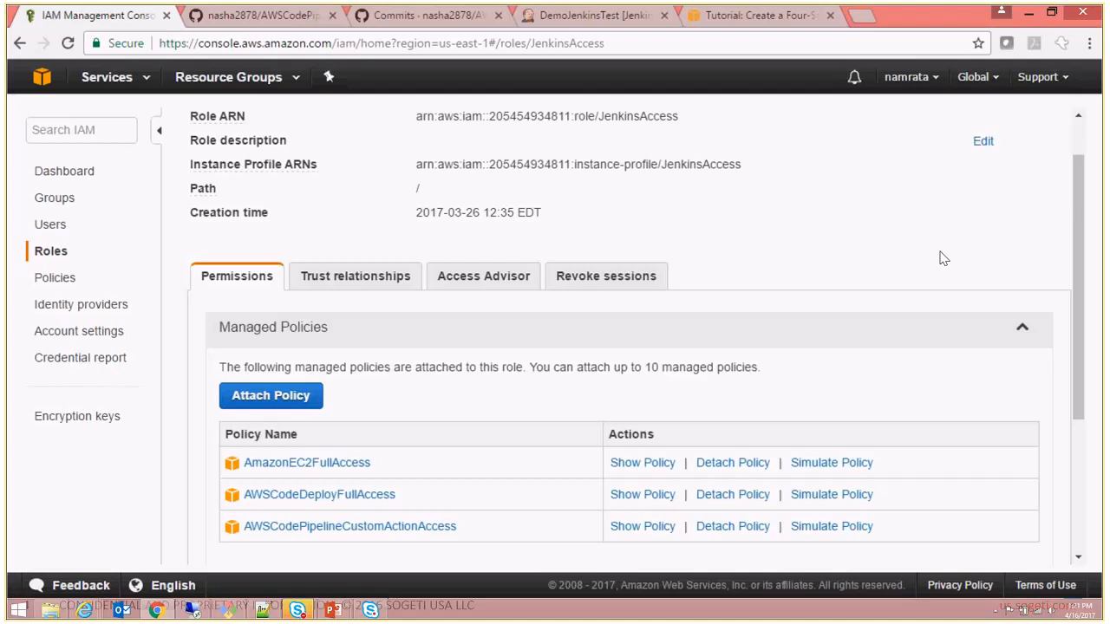
click(20, 44)
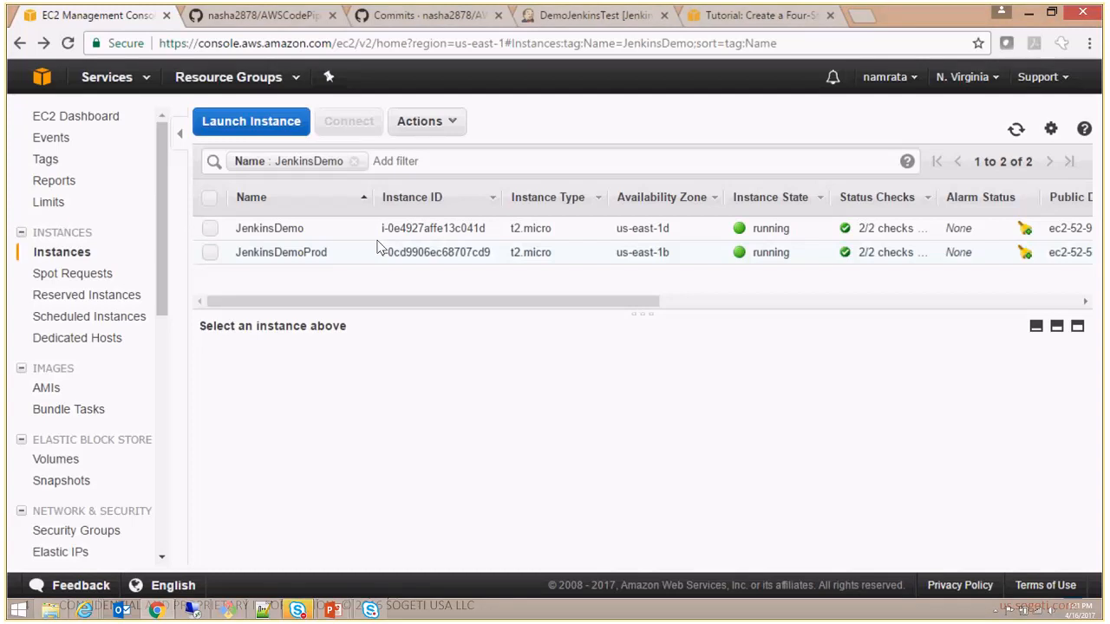
- Select the JenkinsDemoProd instance and view the inbound rules of its launch-wizard-10 security group
click(209, 254)
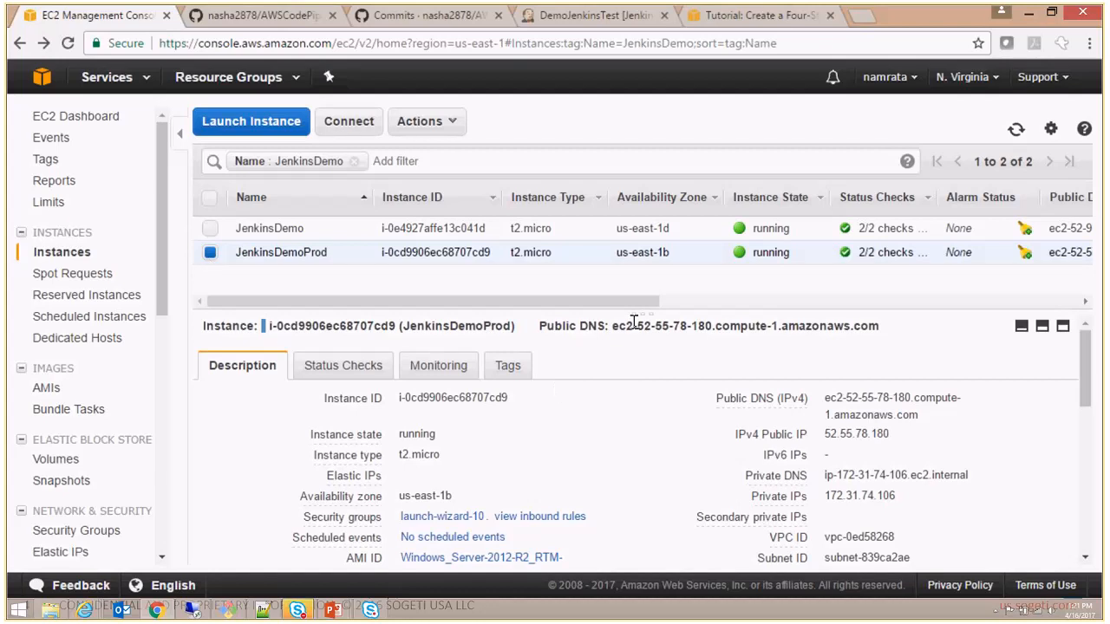
drag(634, 322, 644, 213)
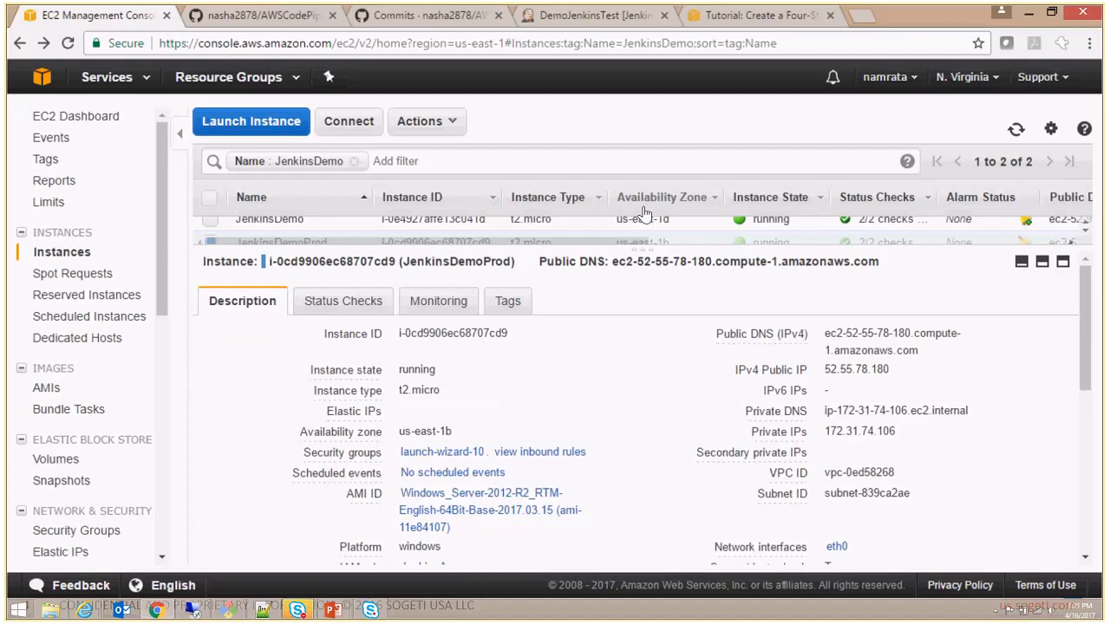
click(563, 455)
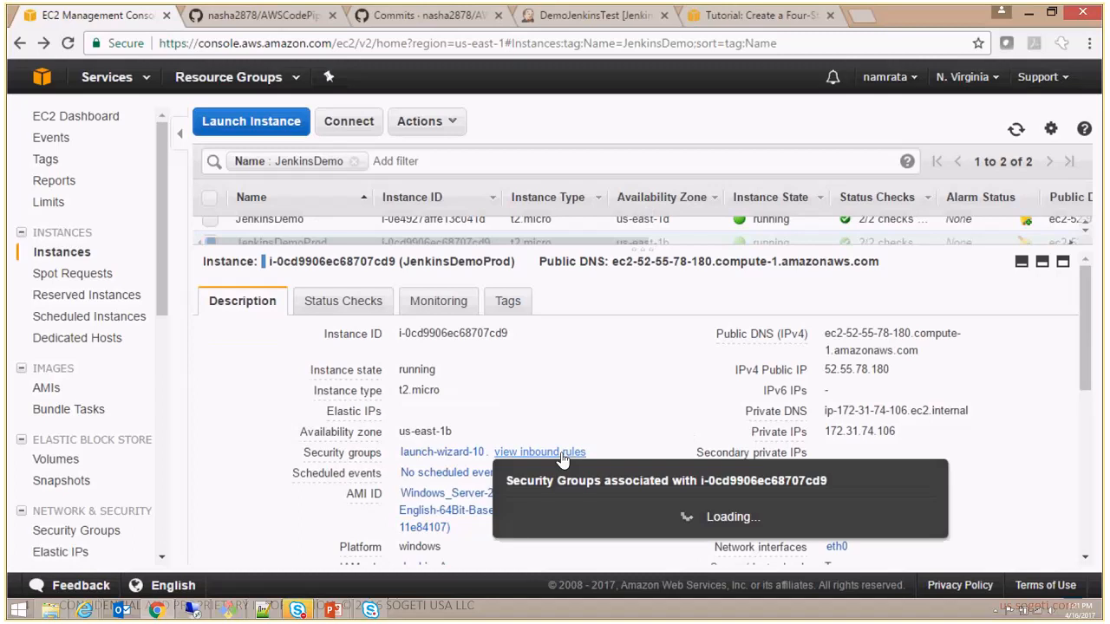
drag(1090, 343, 1090, 368)
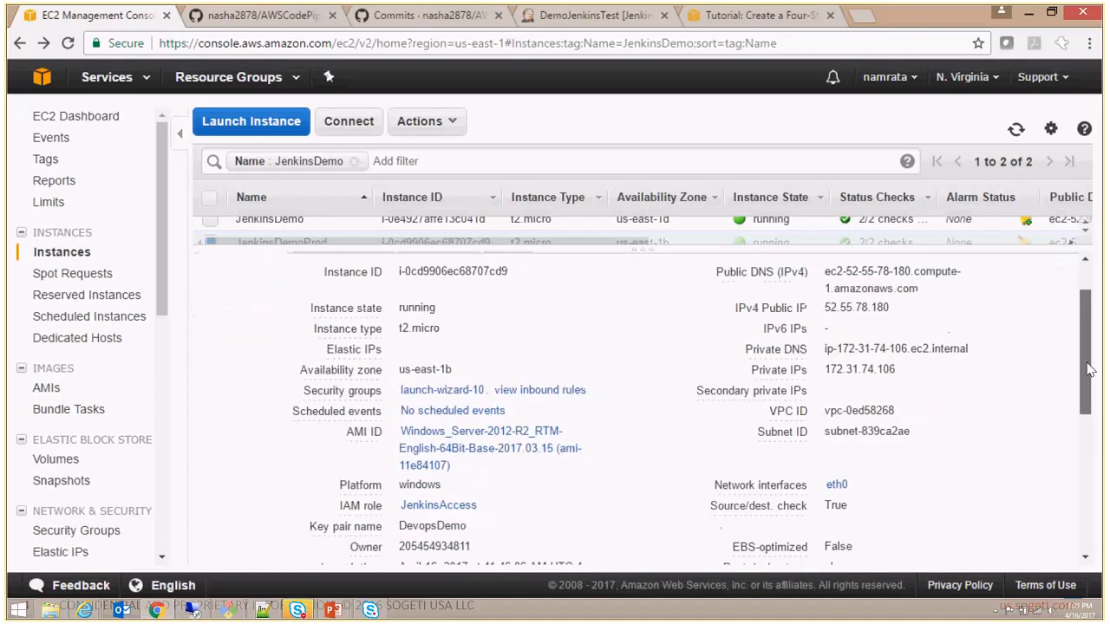
scroll(1089, 369, up, 1)
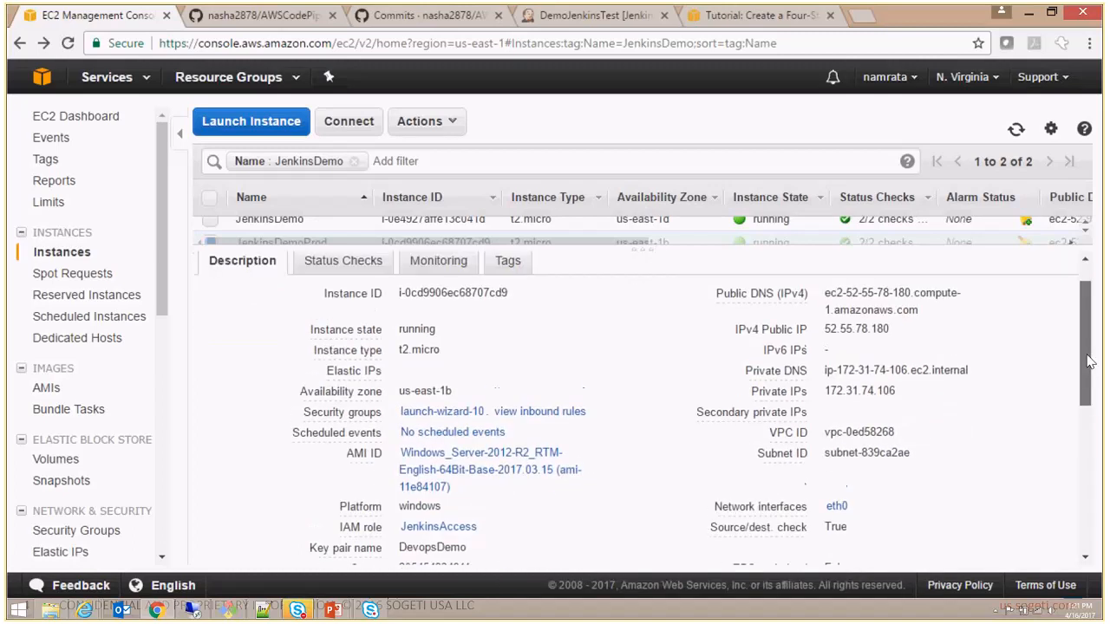
click(511, 414)
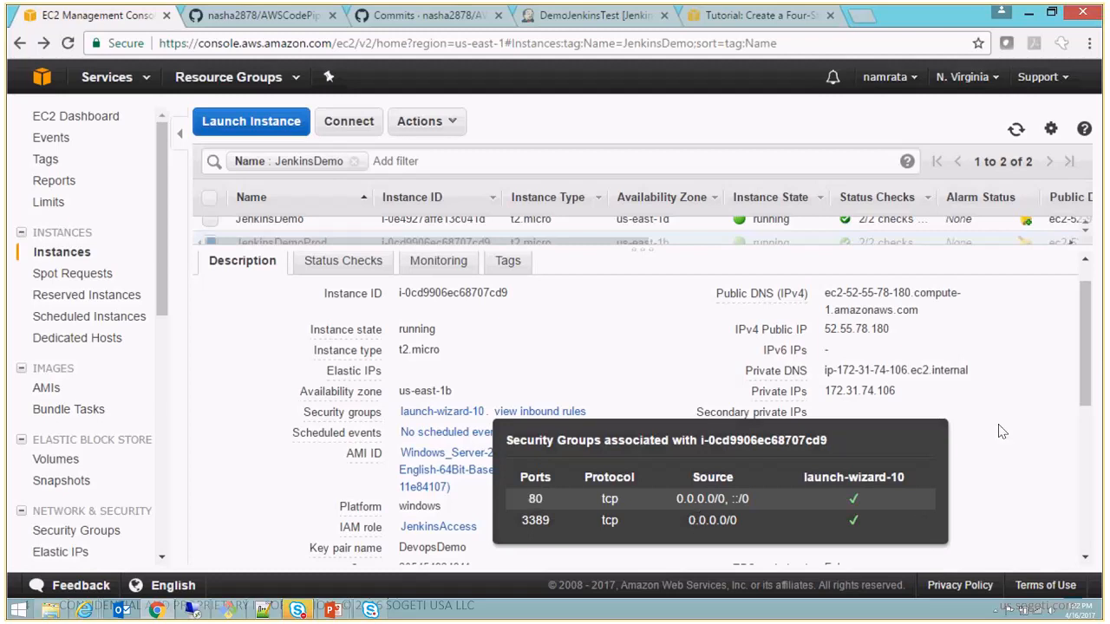
- Review the JenkinsDemoProd instance's description details, including its IAM role and key pair
drag(1090, 340, 1094, 373)
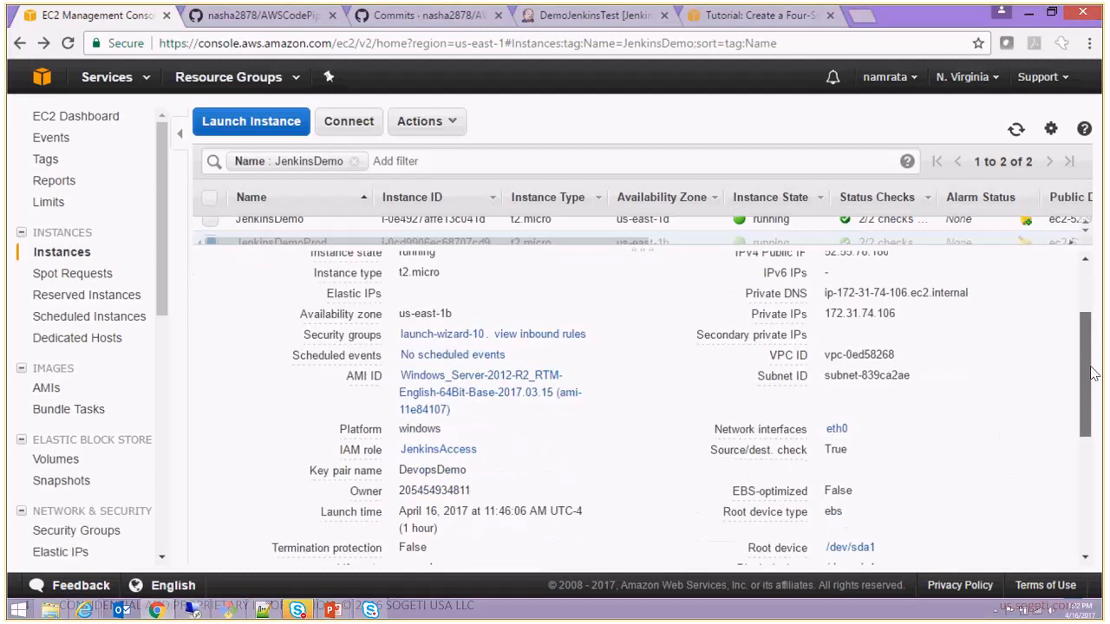
scroll(611, 443, up, 1)
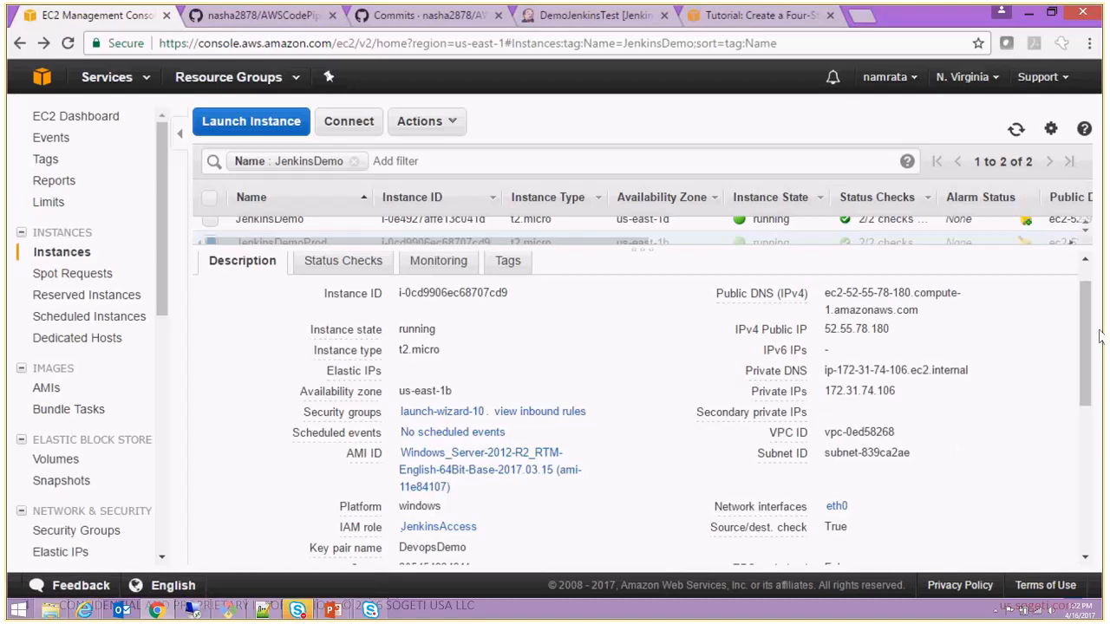
drag(1085, 345, 1094, 374)
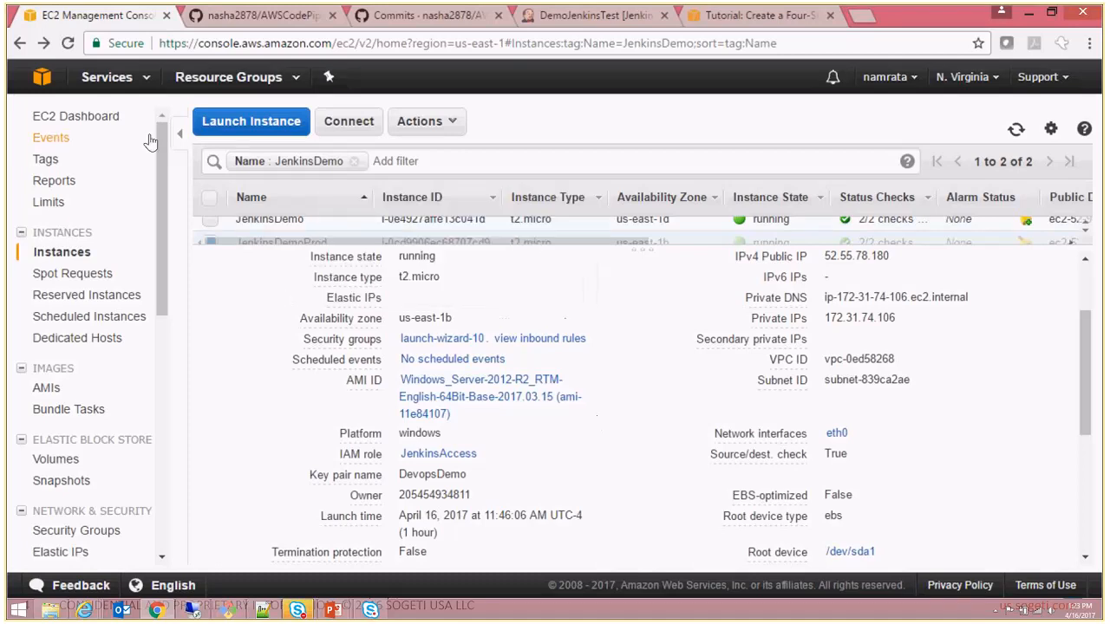
- Go to the CodeDeploy service and view the deployment groups of the JenkinsDemo application
click(147, 81)
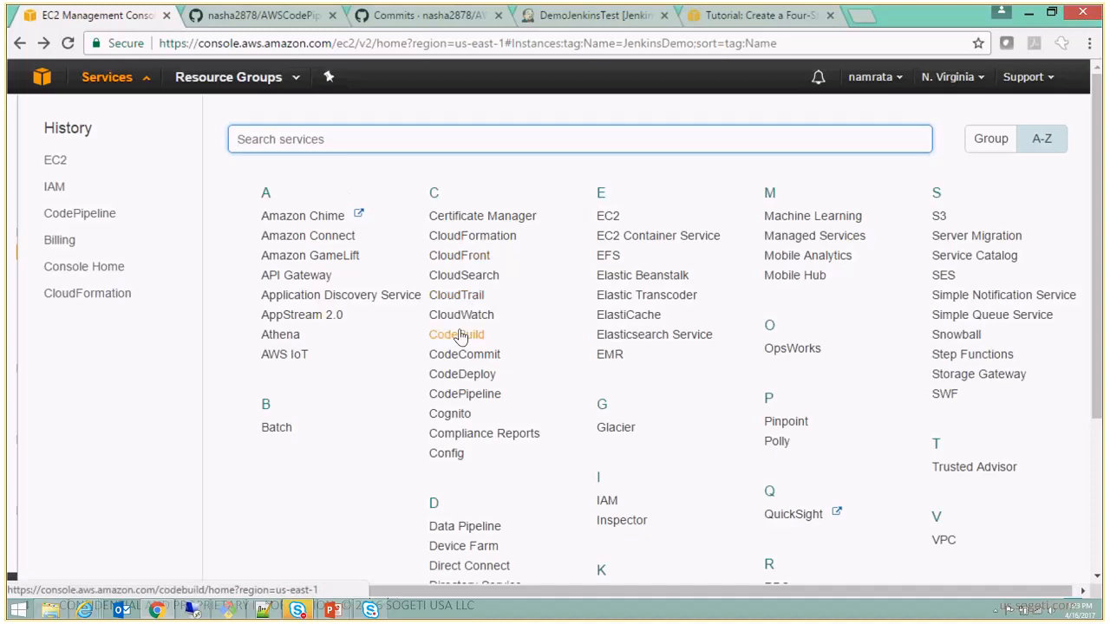
click(462, 376)
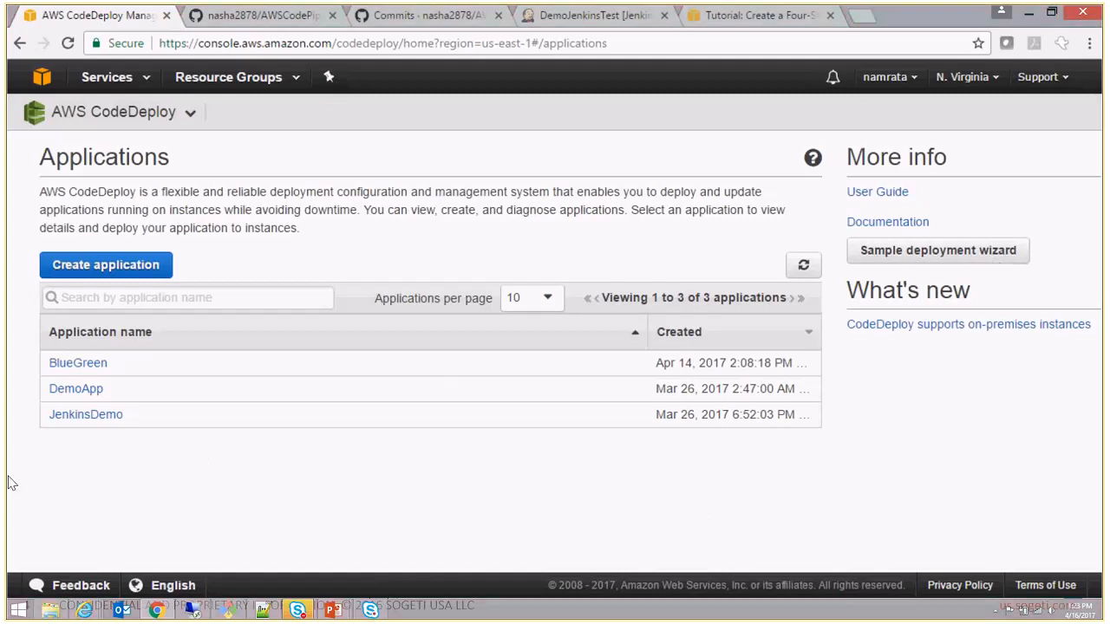
click(98, 419)
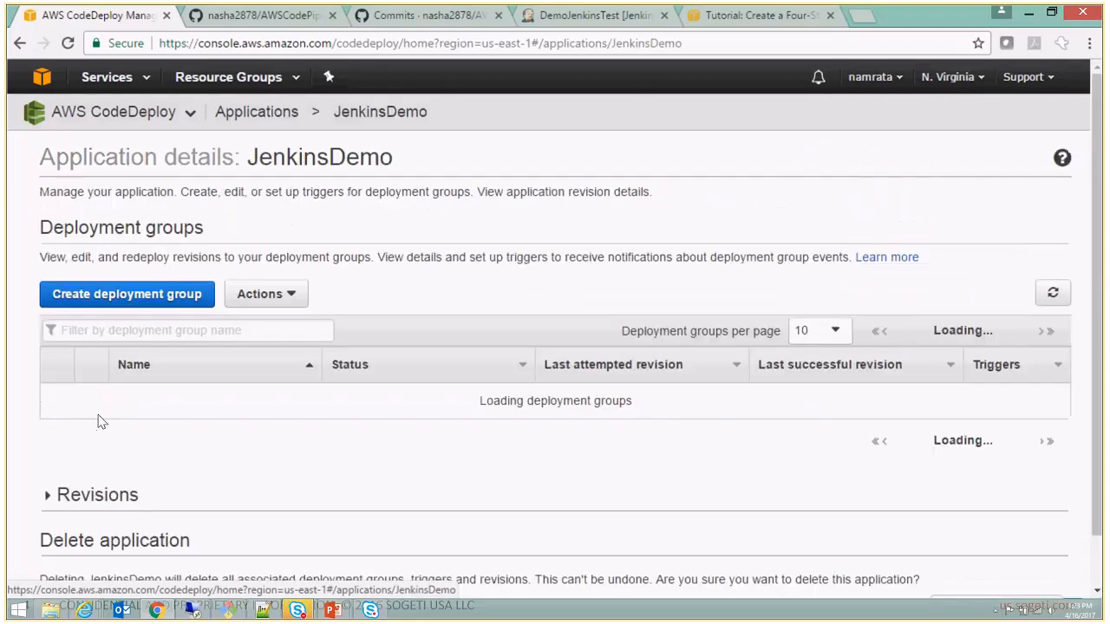
drag(1095, 185, 1095, 260)
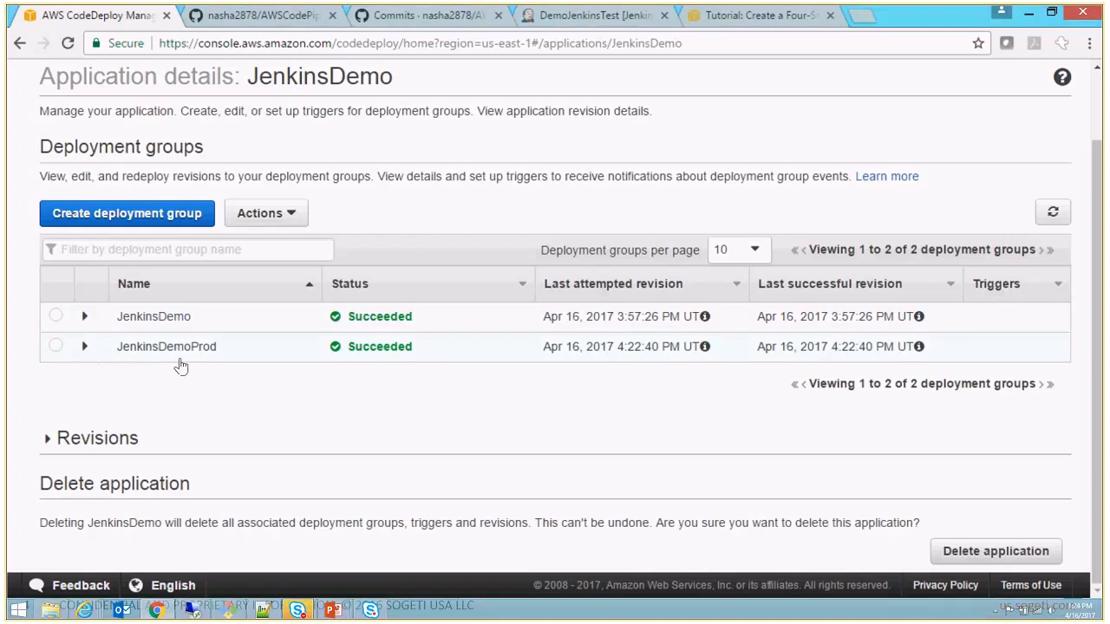
- Open the JenkinsDemo deployment group for editing, review its deployment type, instance tags, configuration and service role, and leave without saving
click(57, 317)
click(262, 213)
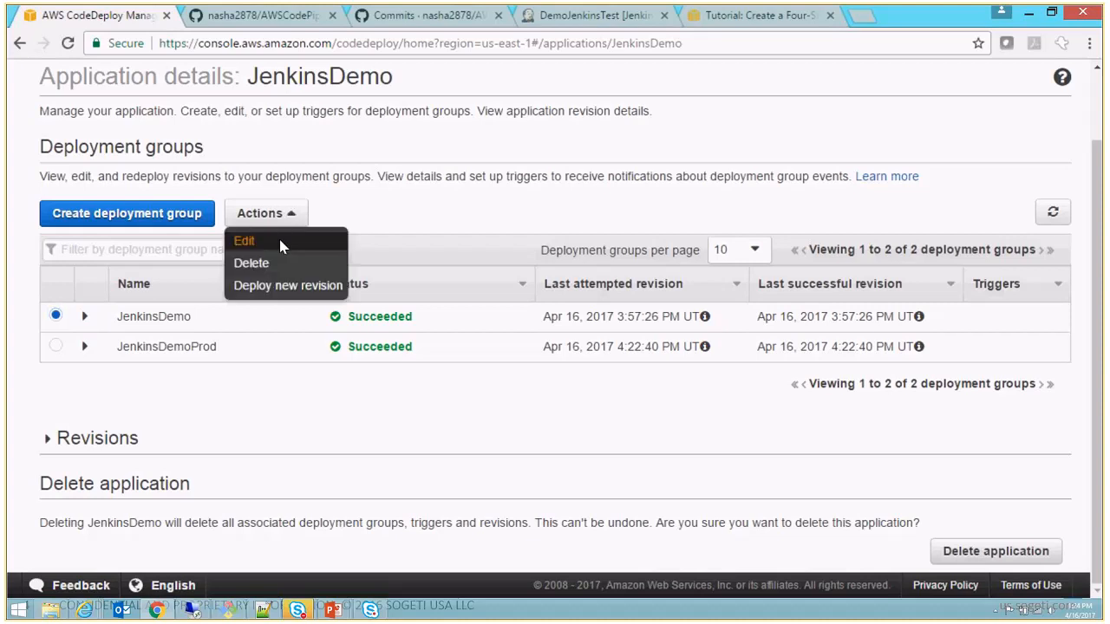
click(279, 242)
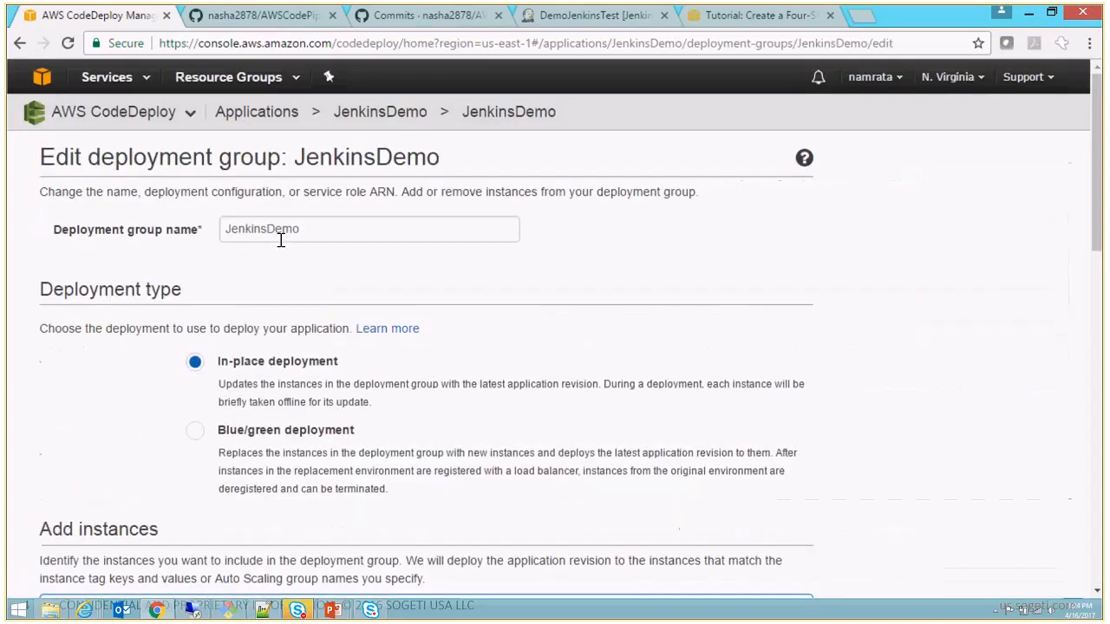
drag(1097, 228, 1096, 235)
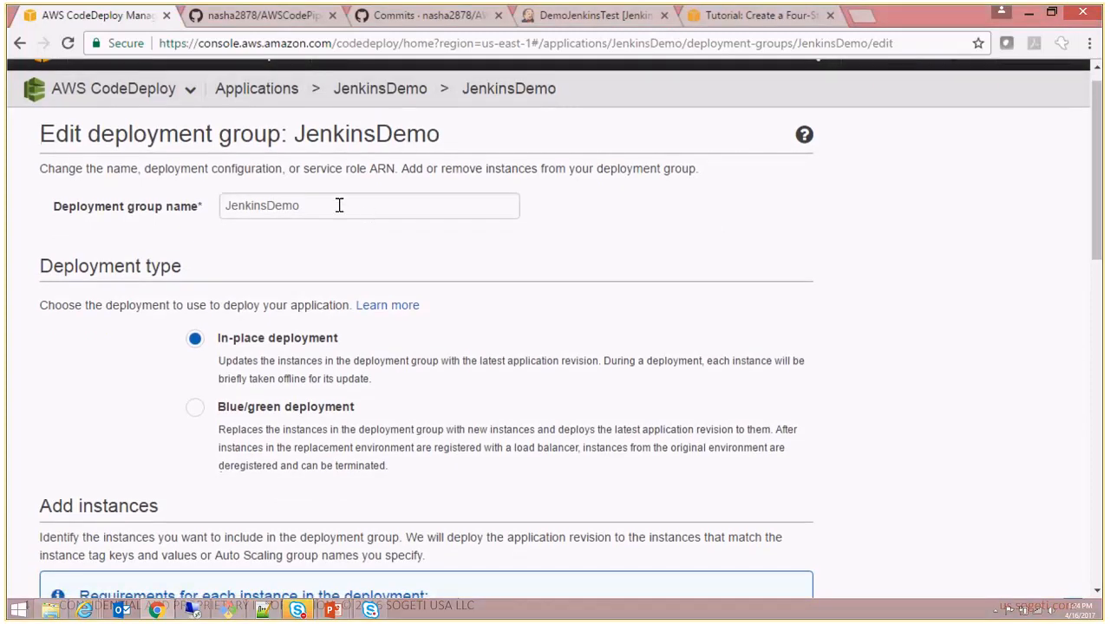
double_click(339, 204)
drag(1096, 245, 1102, 276)
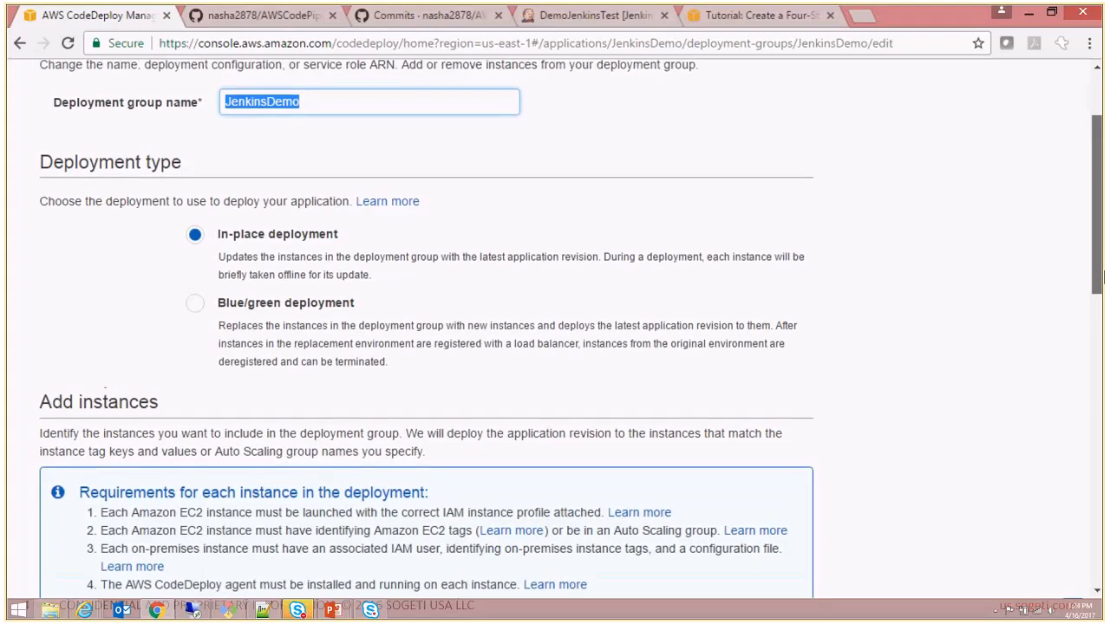
drag(1103, 278, 1103, 401)
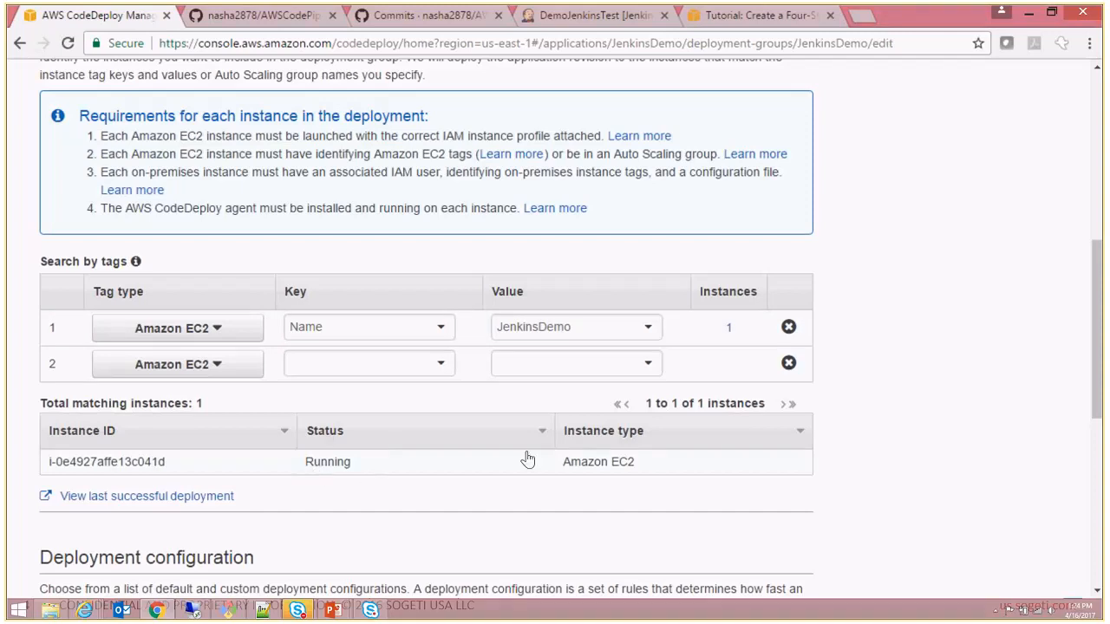
drag(1097, 373, 1102, 503)
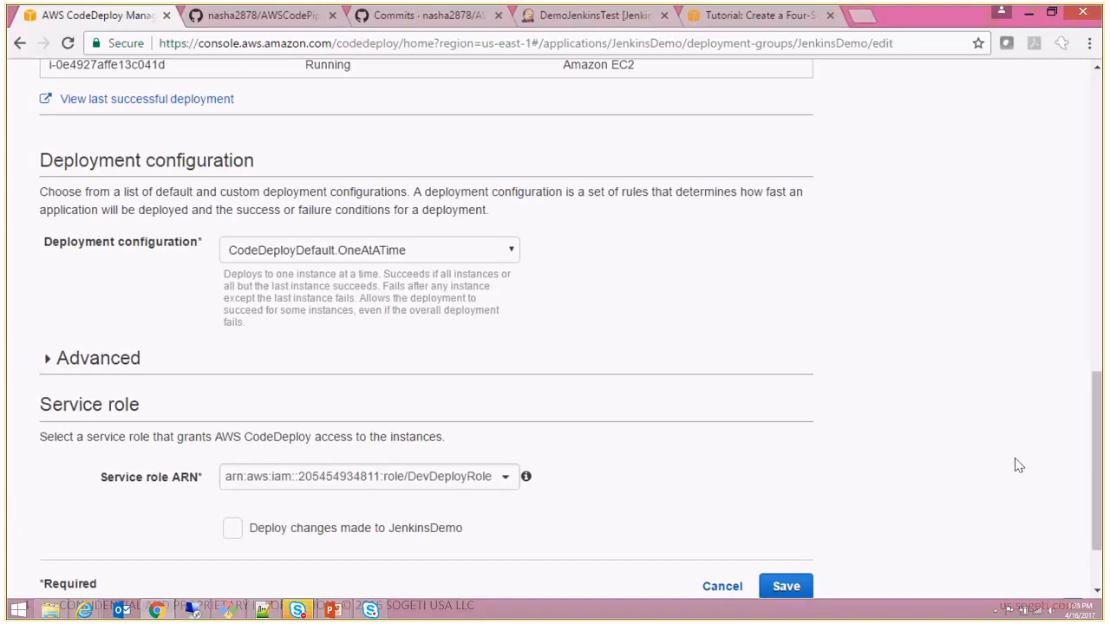
scroll(1097, 434, down, 2)
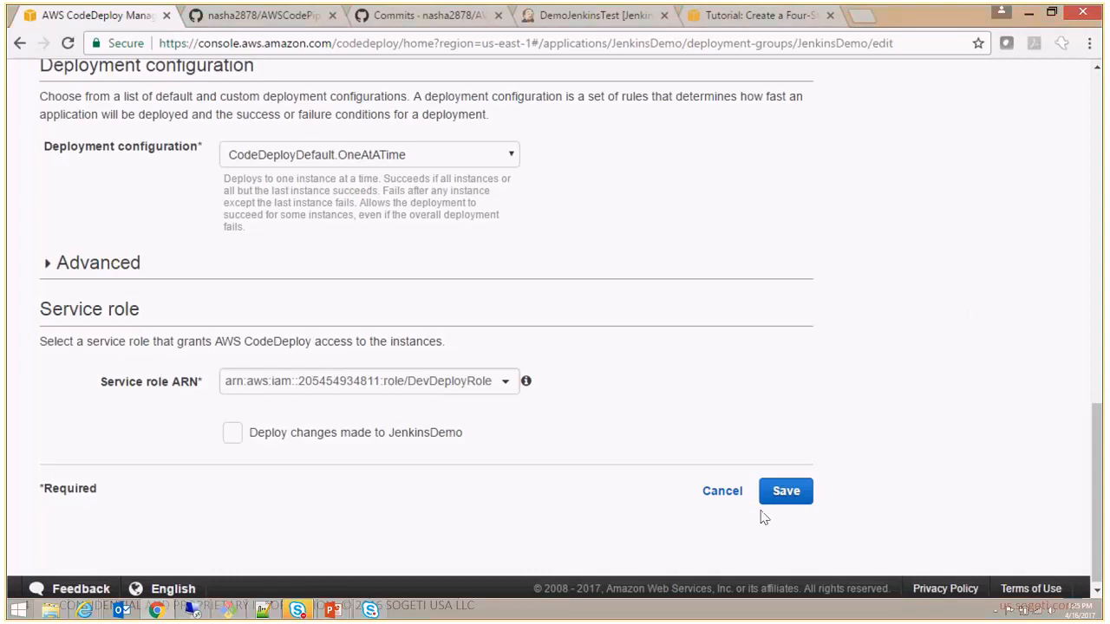
click(726, 490)
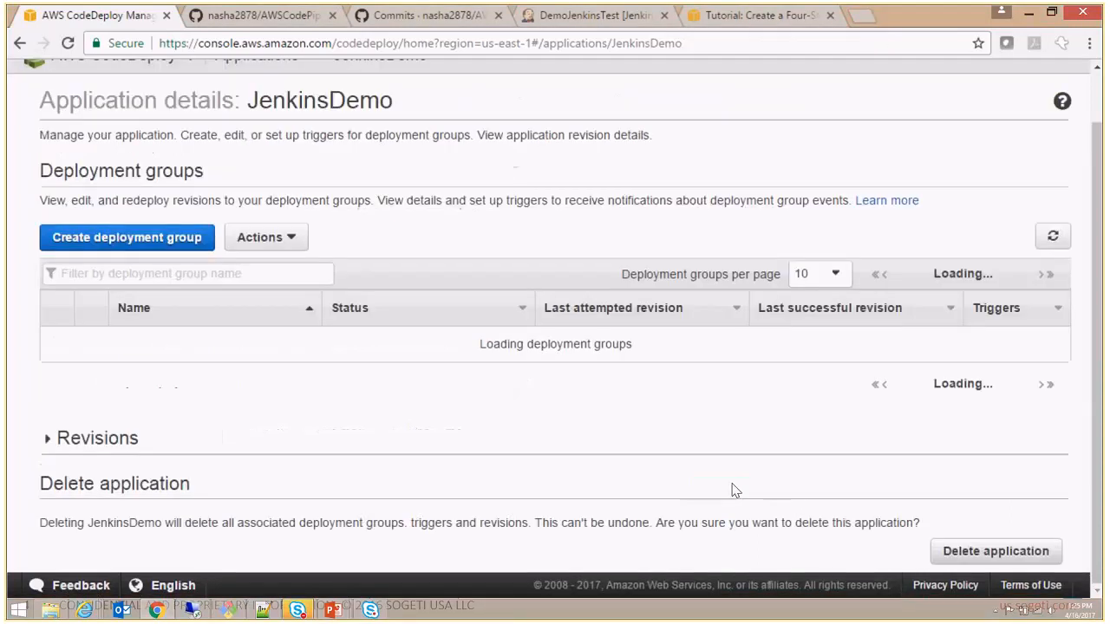
- Open the JenkinsDemoProd deployment group for editing, review its name, instance tags, configuration and service role, and leave without saving
click(56, 347)
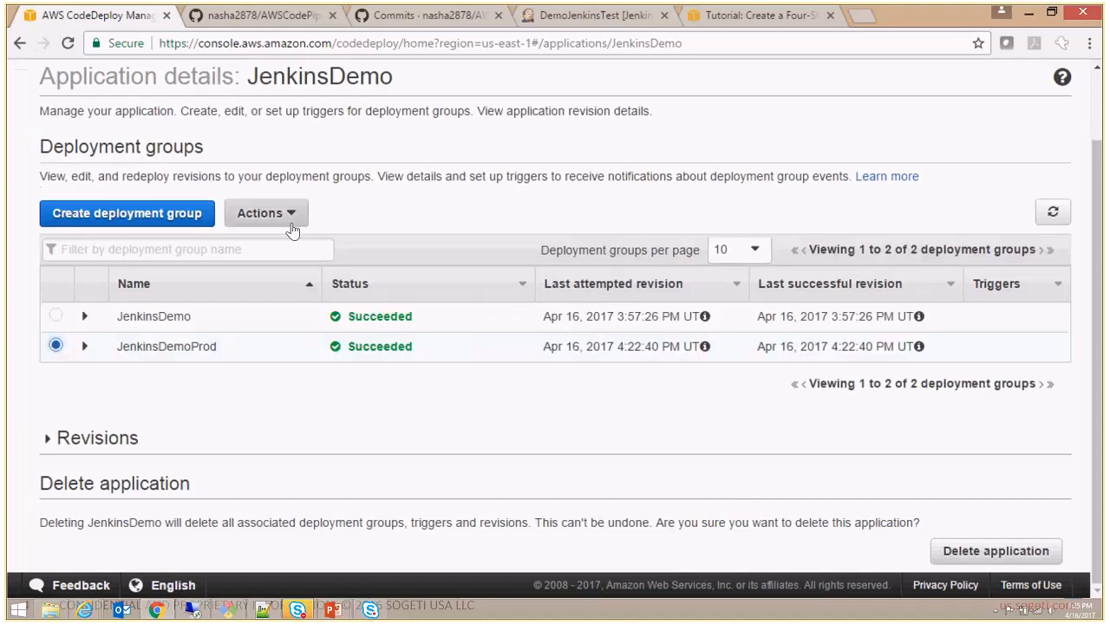
click(262, 214)
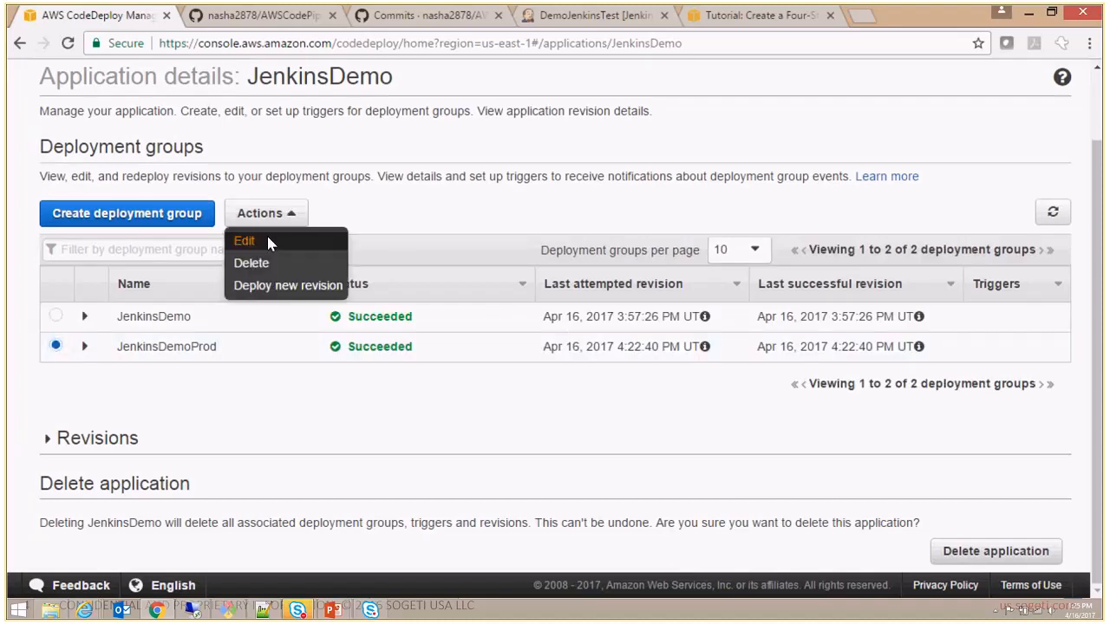
click(266, 232)
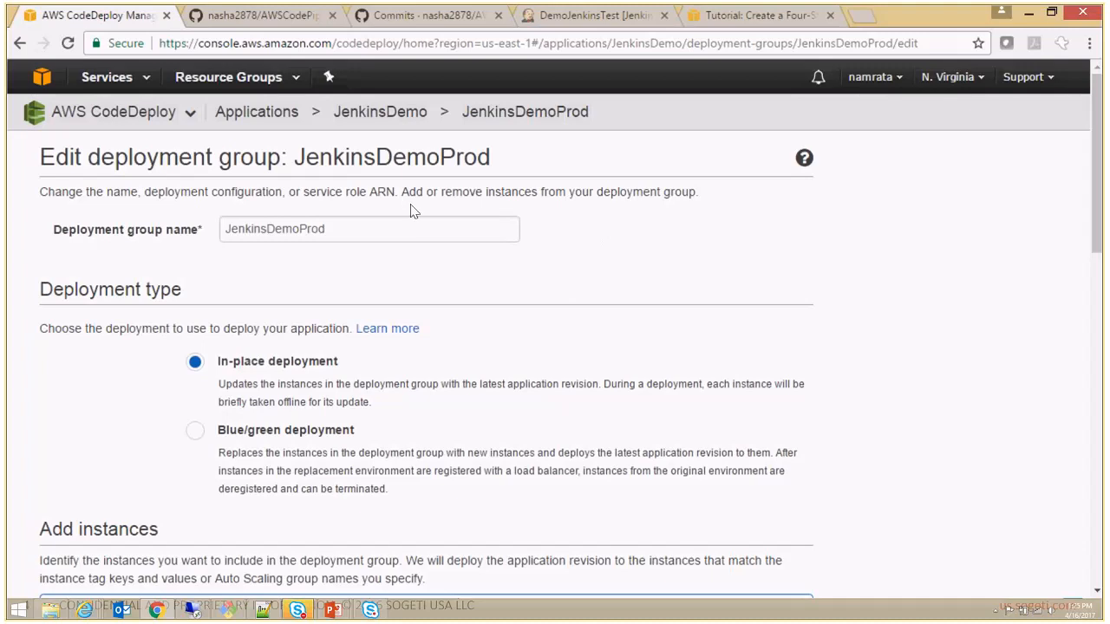
drag(411, 225, 23, 205)
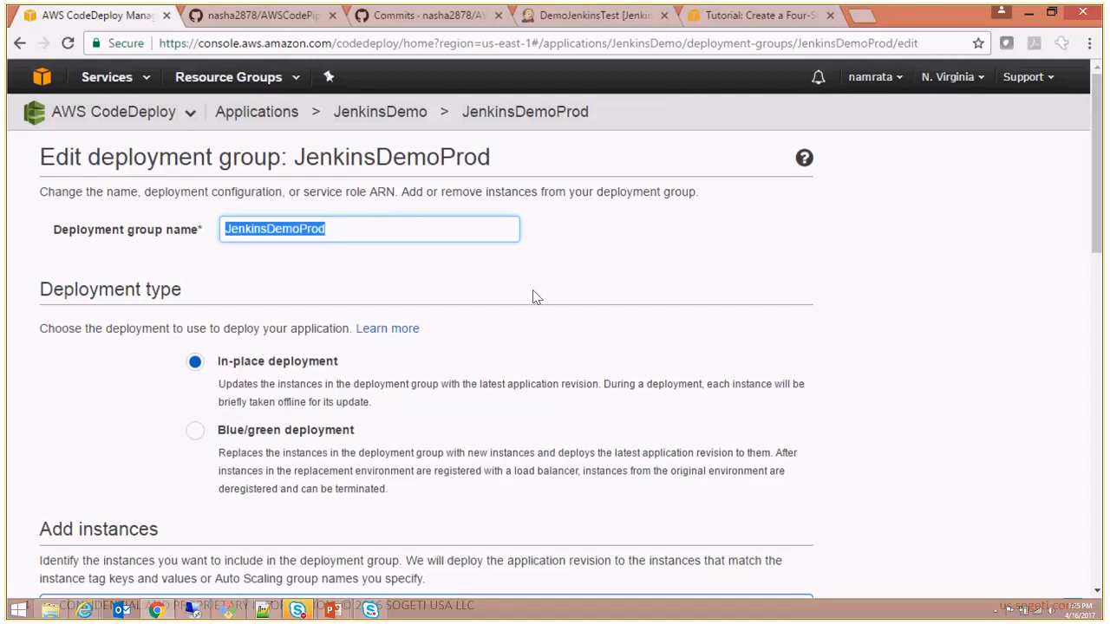
drag(1099, 230, 1103, 390)
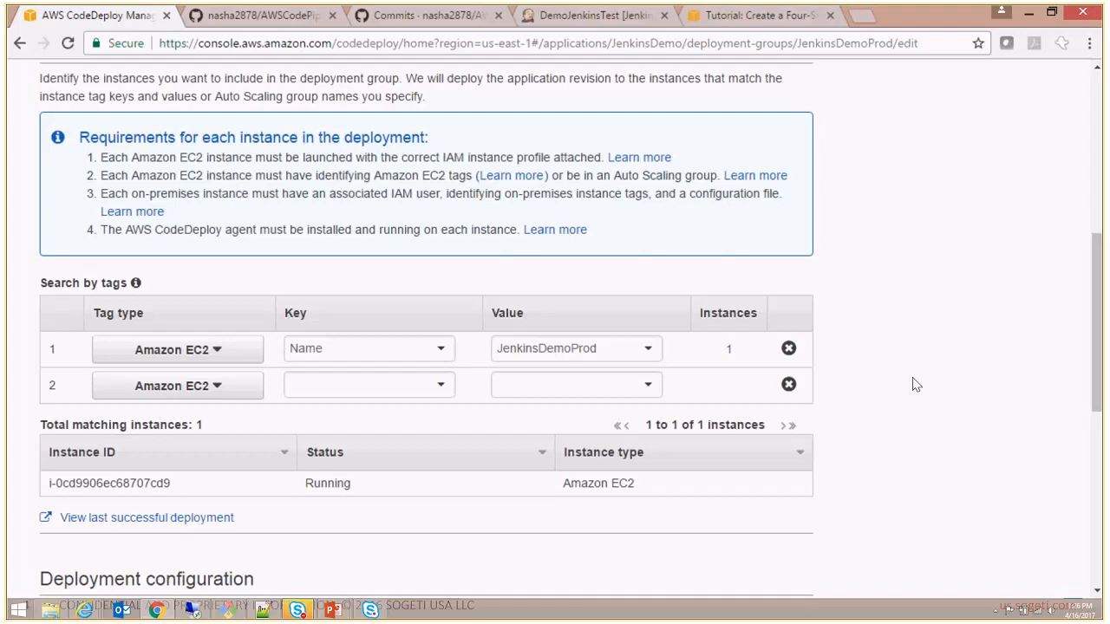
scroll(1099, 351, down, 1)
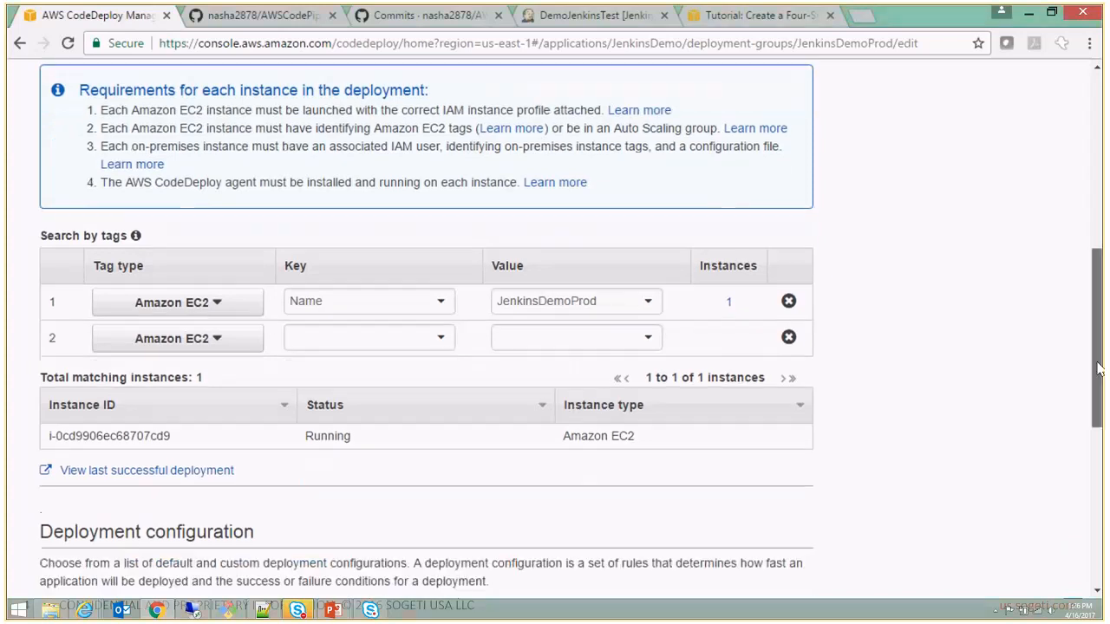
drag(1097, 368, 1103, 470)
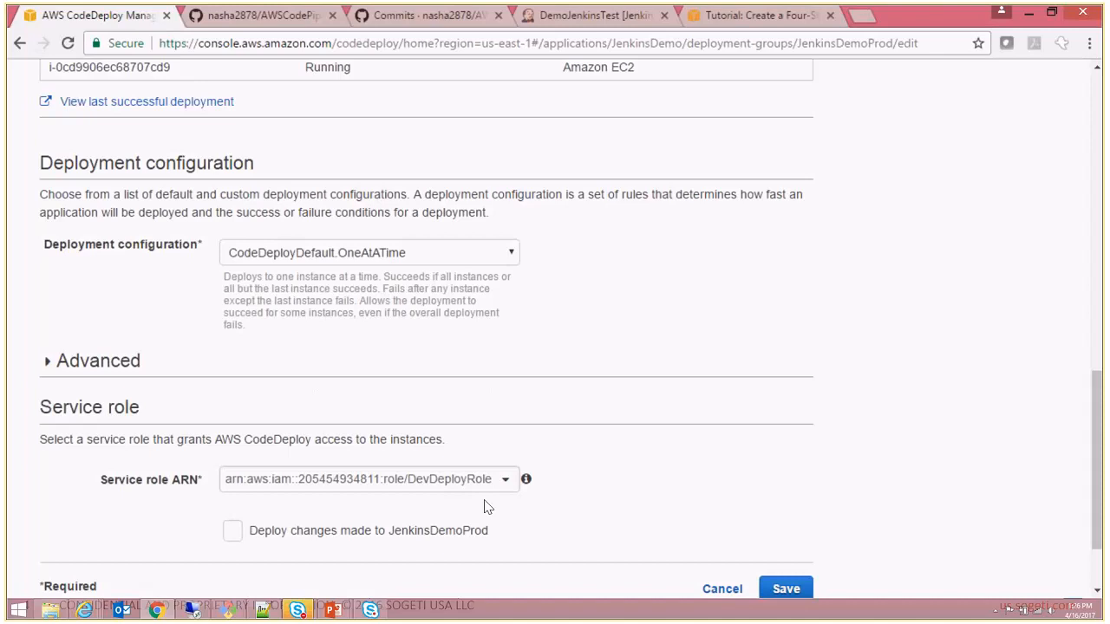
drag(1100, 476, 1099, 494)
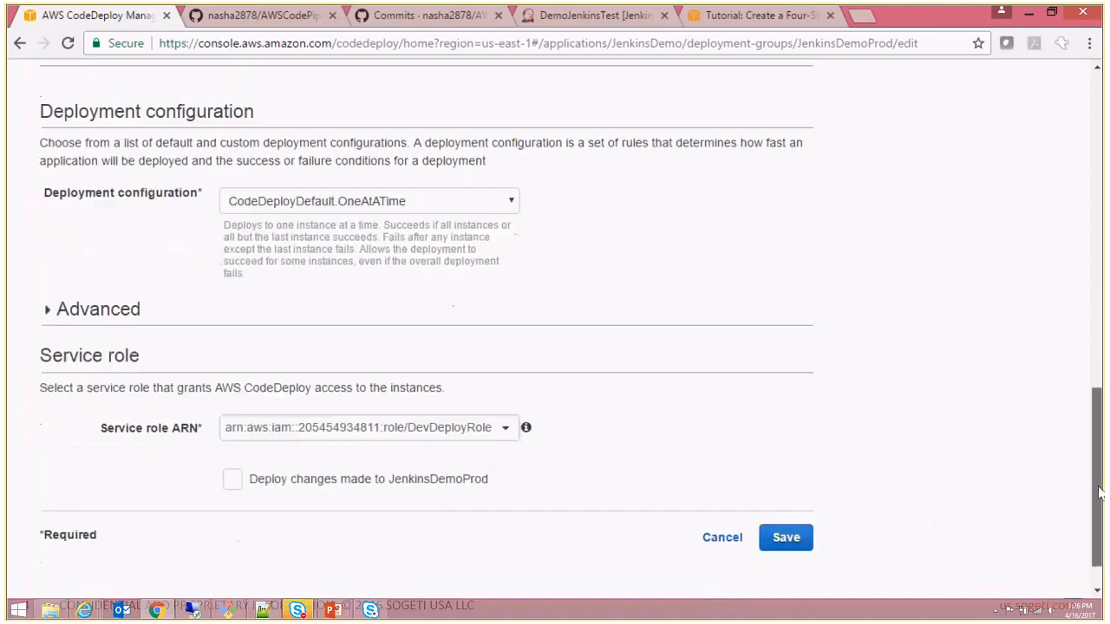
click(725, 541)
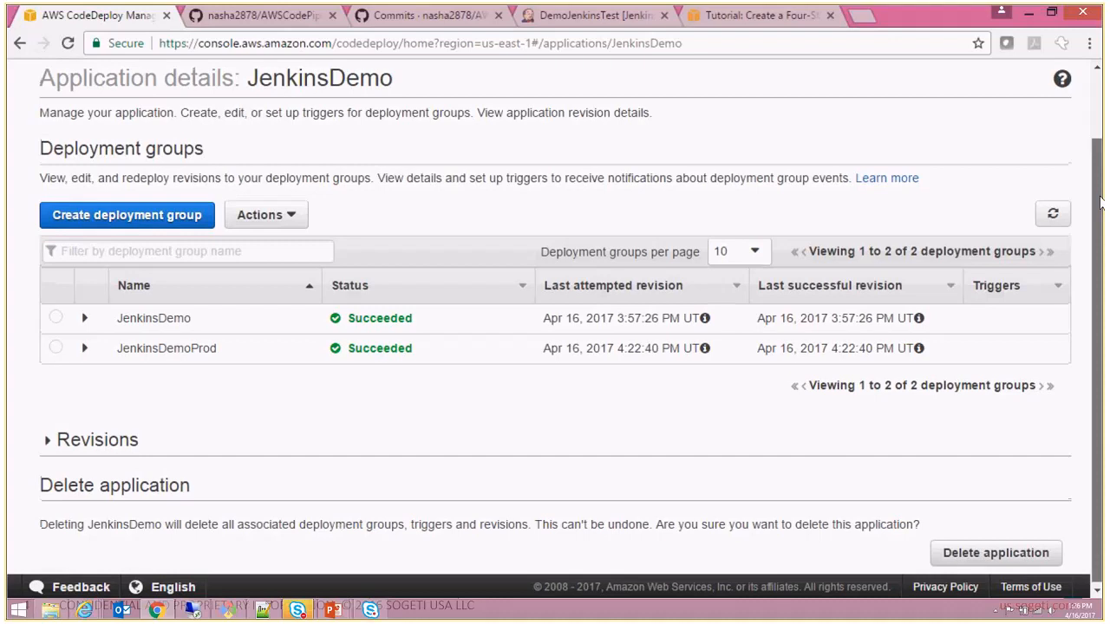
- Go to the IAM roles list and review the managed policies attached to DevDeployRole
drag(1099, 201, 212, 9)
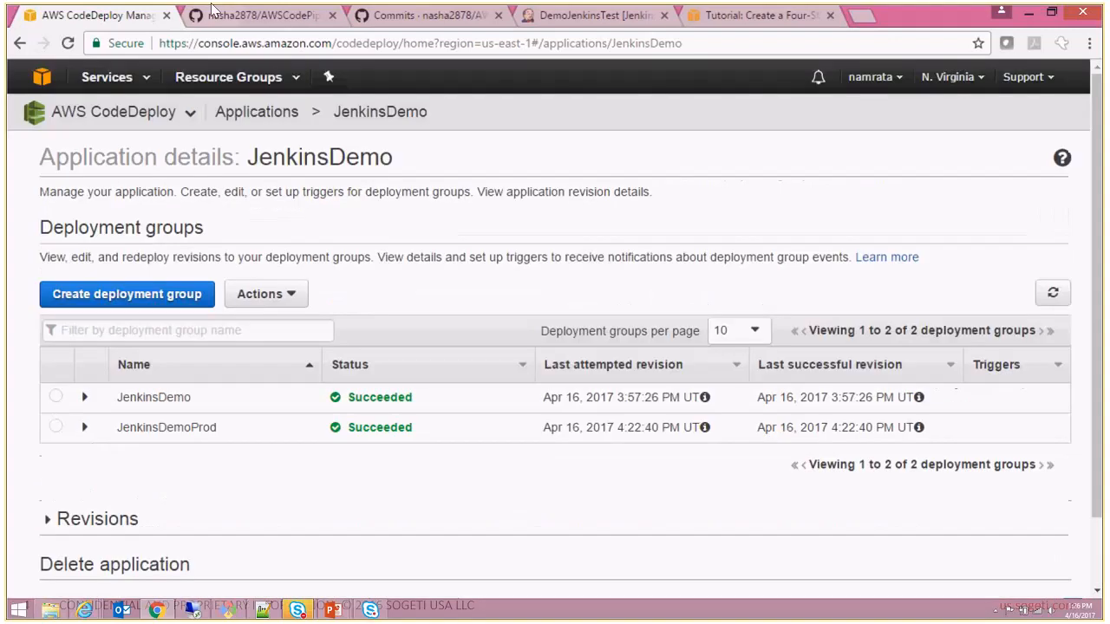
click(148, 79)
click(53, 214)
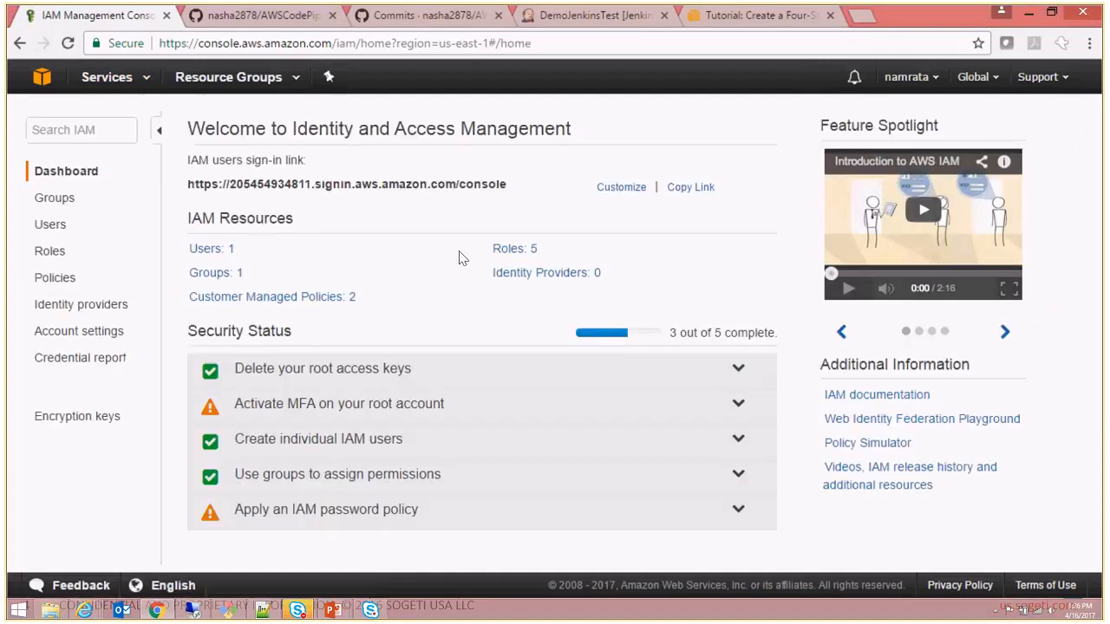
click(50, 252)
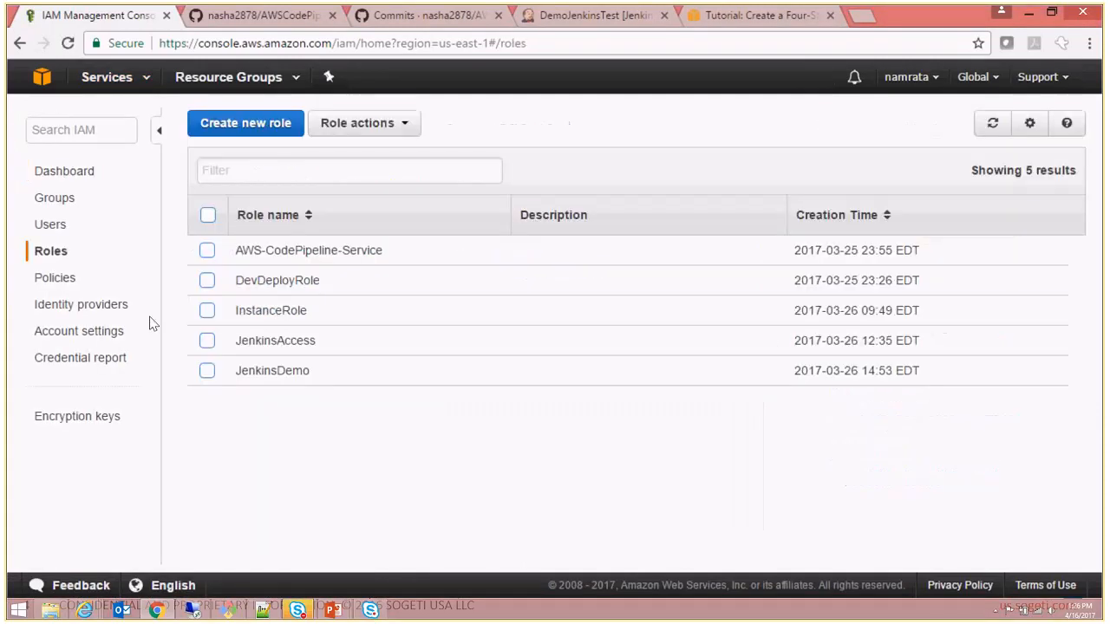
click(207, 283)
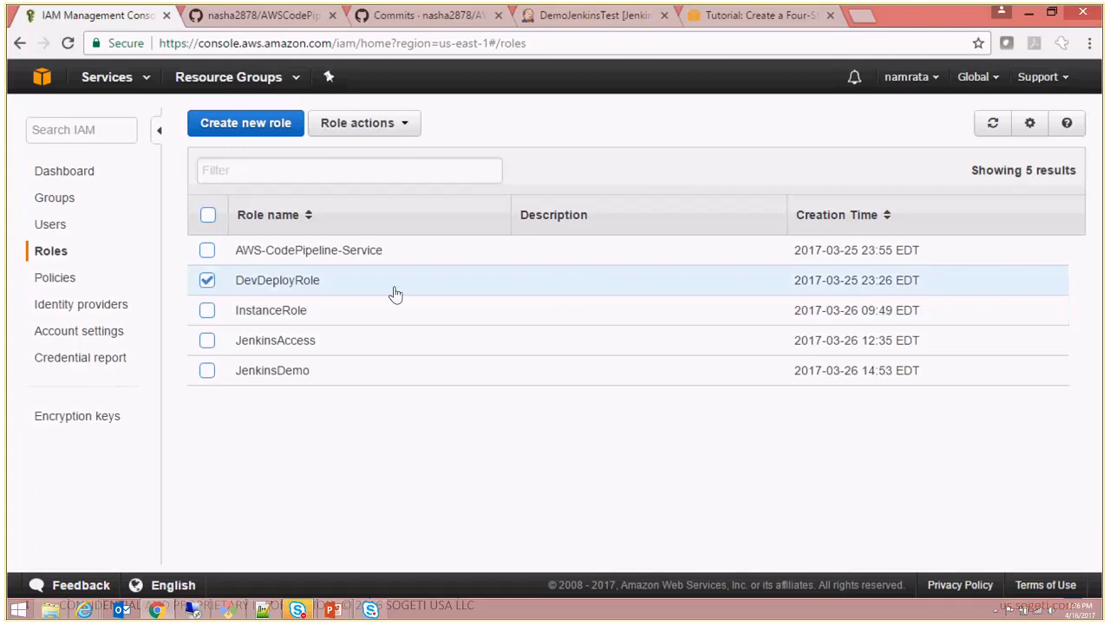
click(308, 282)
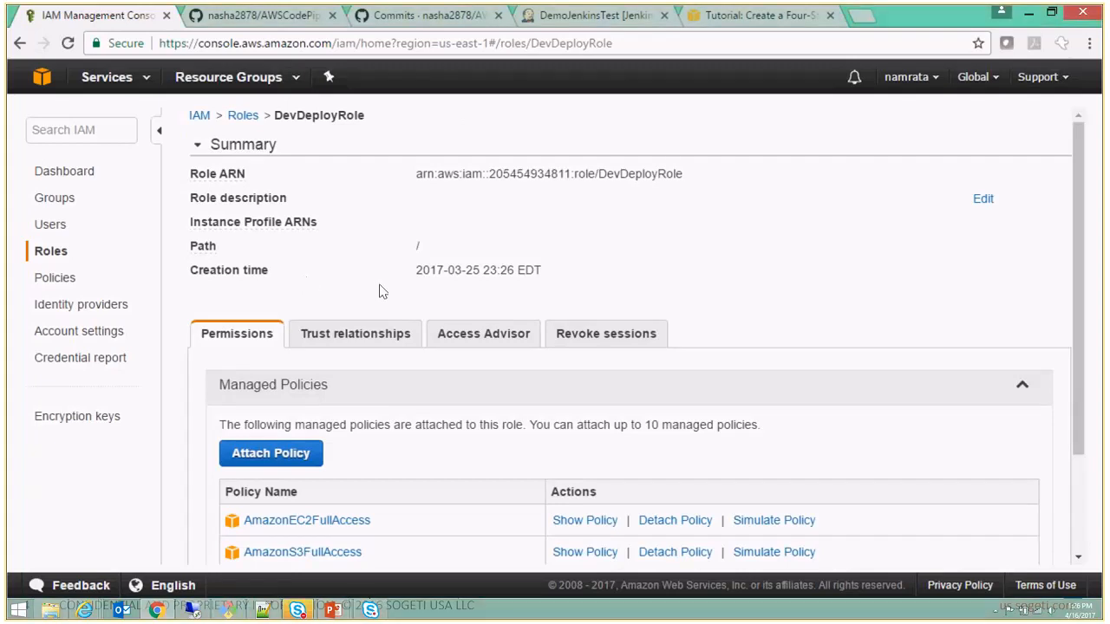
drag(1076, 217, 1088, 279)
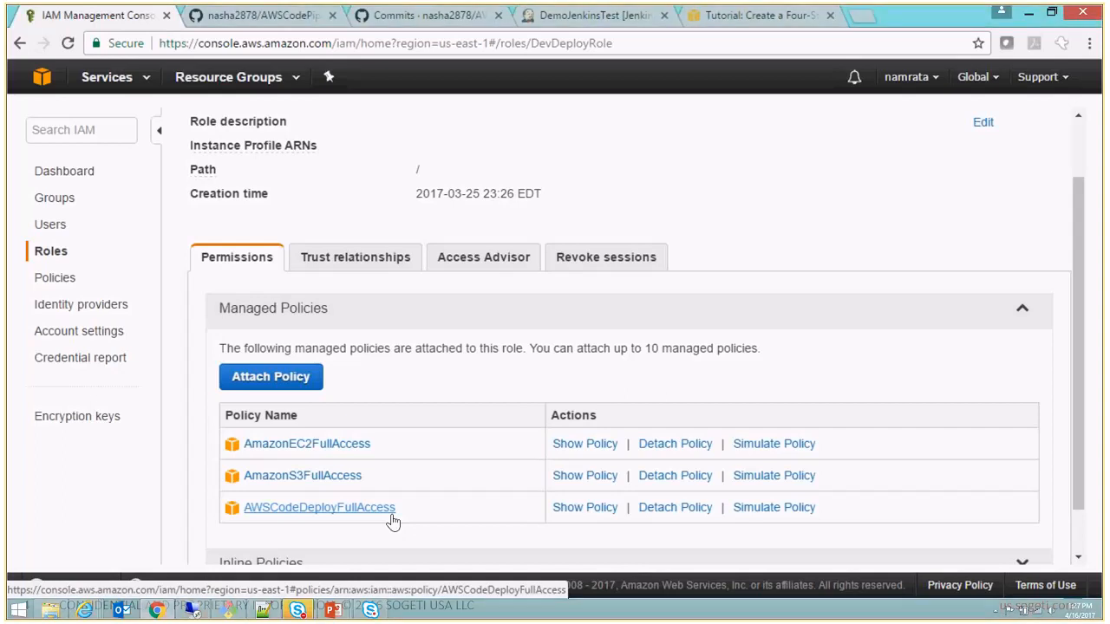
- Return to the CodePipeline service and open JenkinsDemoPipeline to view its stages
click(145, 80)
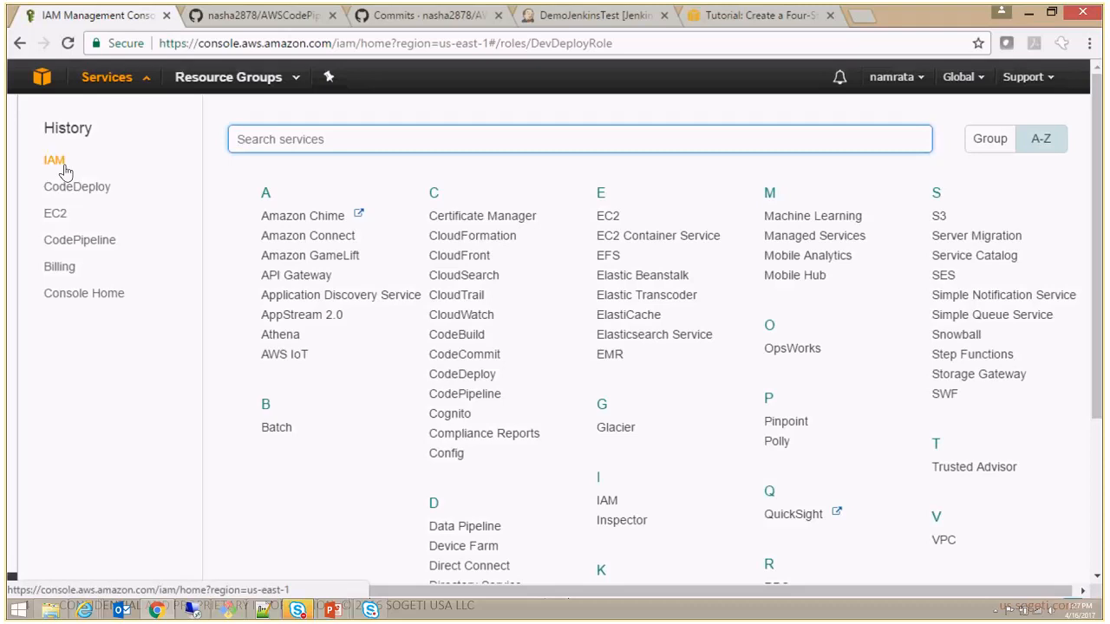
click(80, 240)
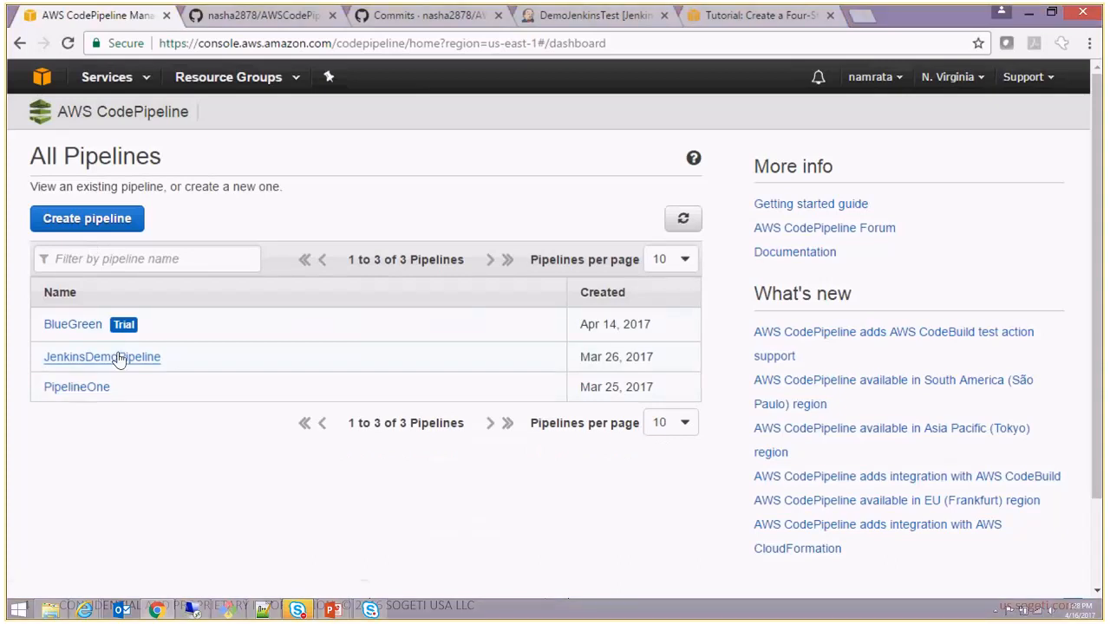
click(119, 361)
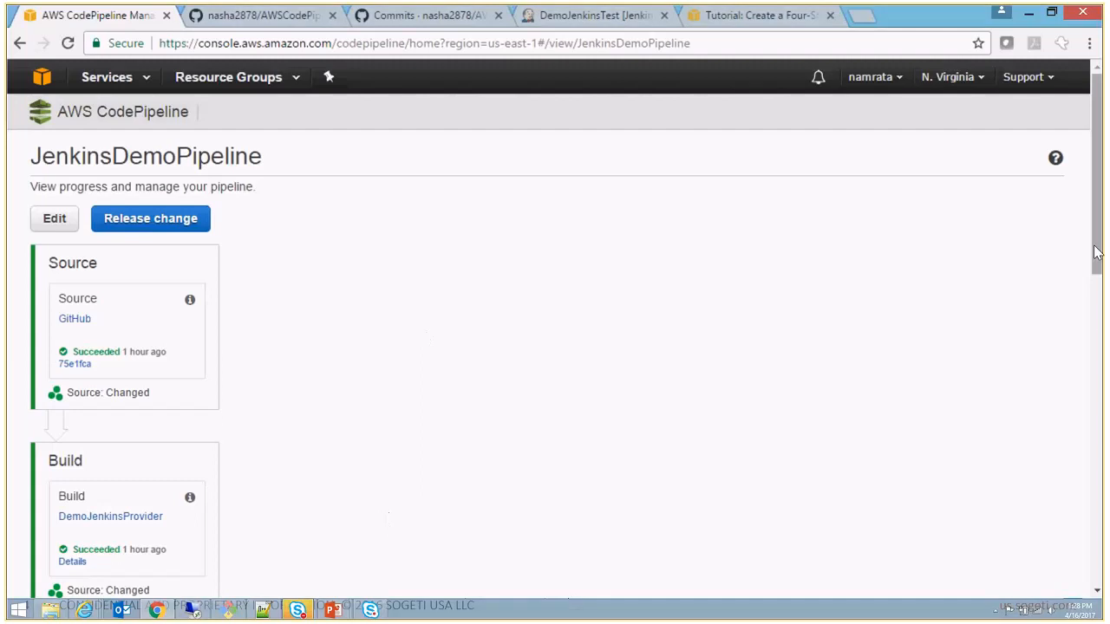
mouse_move(1097, 248)
mouse_down()
mouse_move(1103, 414)
mouse_move(1099, 230)
mouse_up()
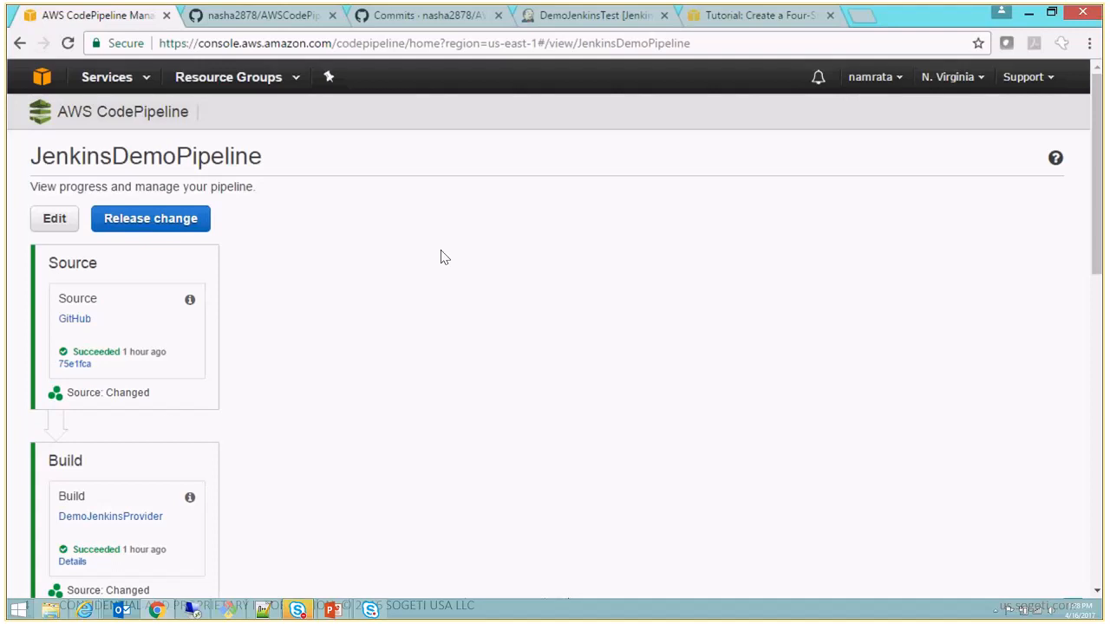
- View the local repository folder, and on the remote EC2 desktop open index.html from C:\inetpub\wwwroot in Internet Explorer
click(51, 611)
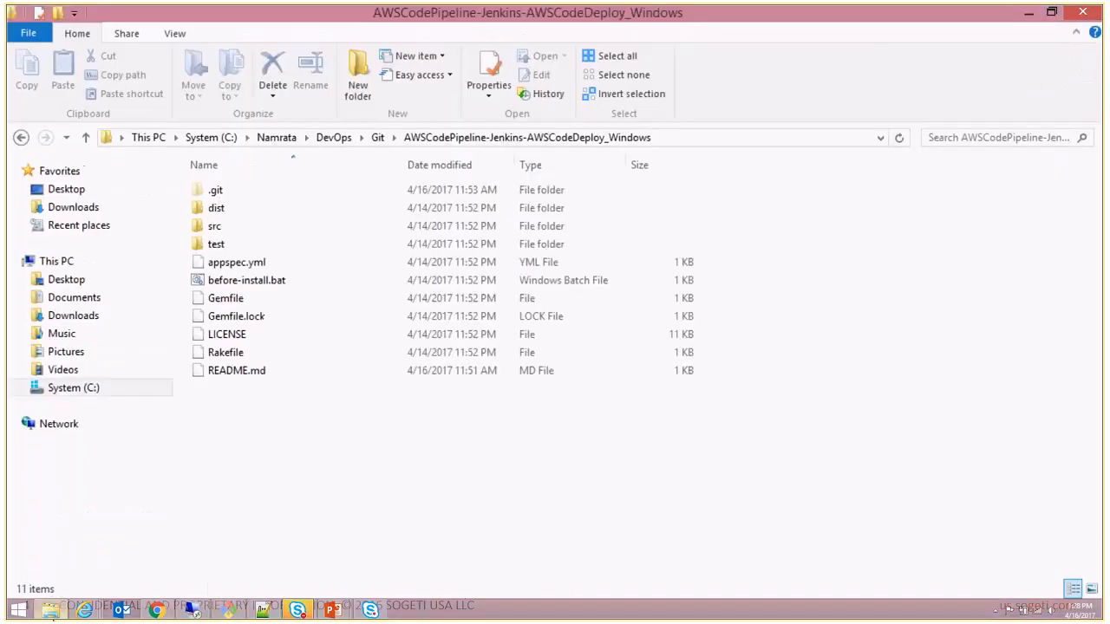
click(156, 611)
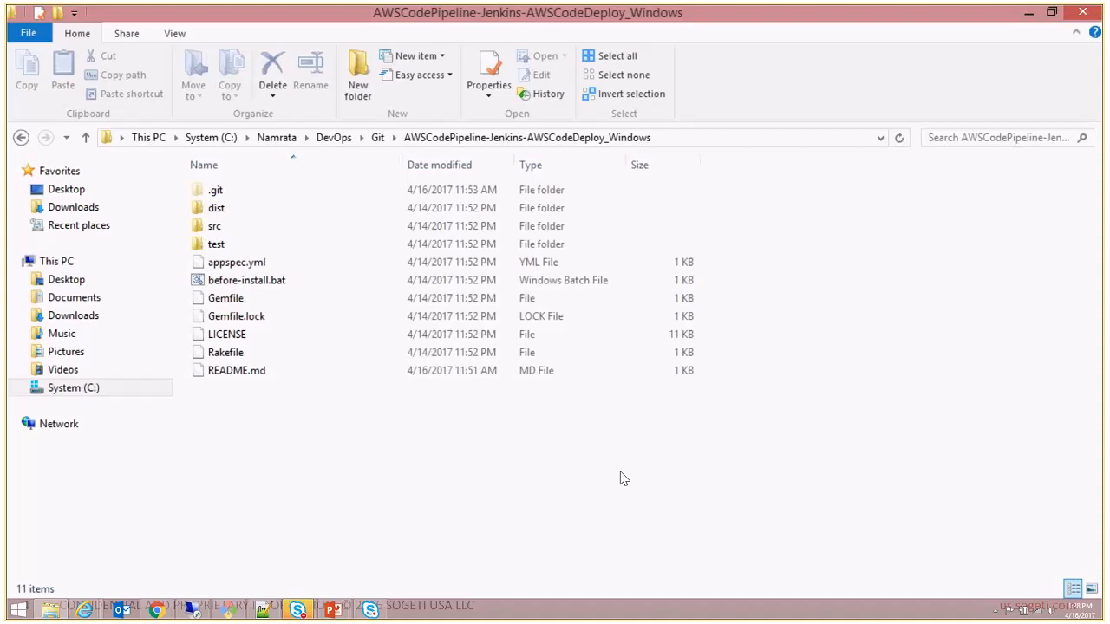
click(193, 611)
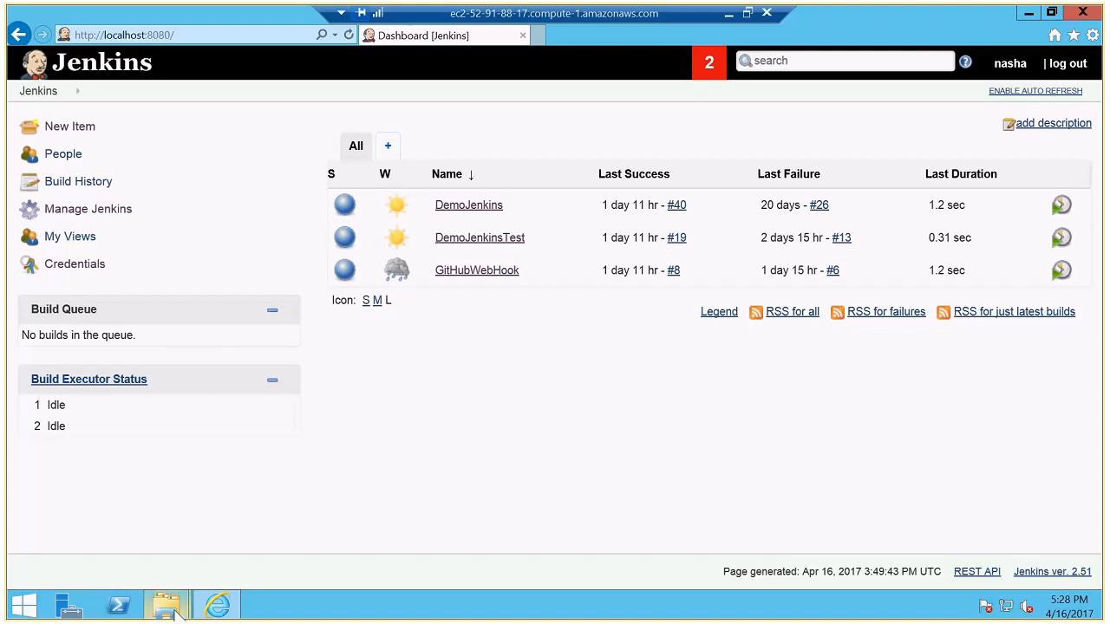
mouse_move(165, 605)
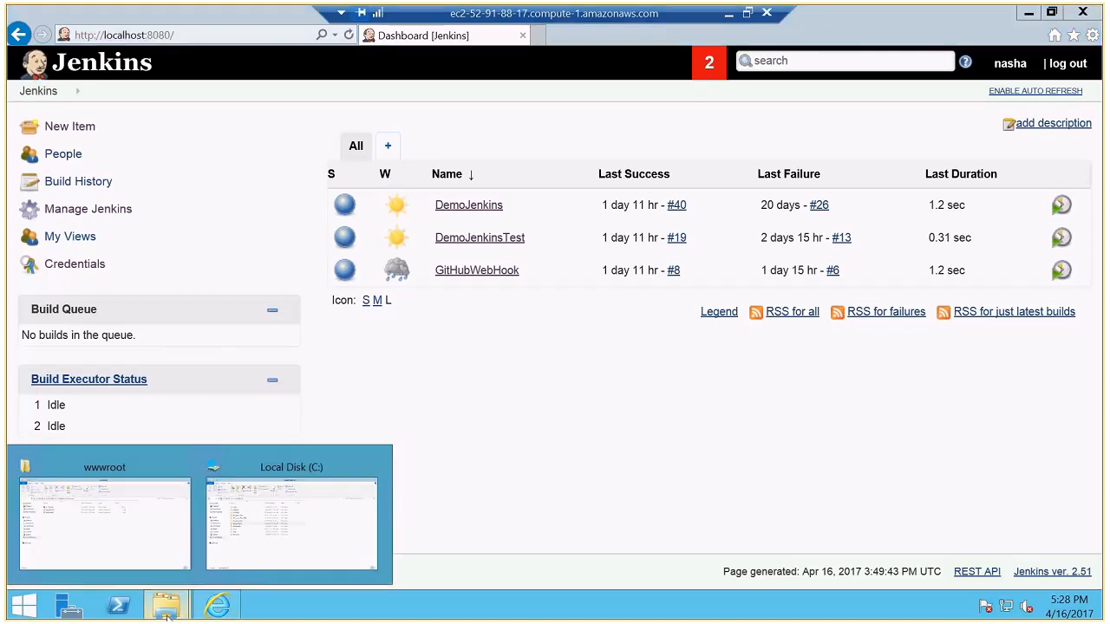
click(158, 546)
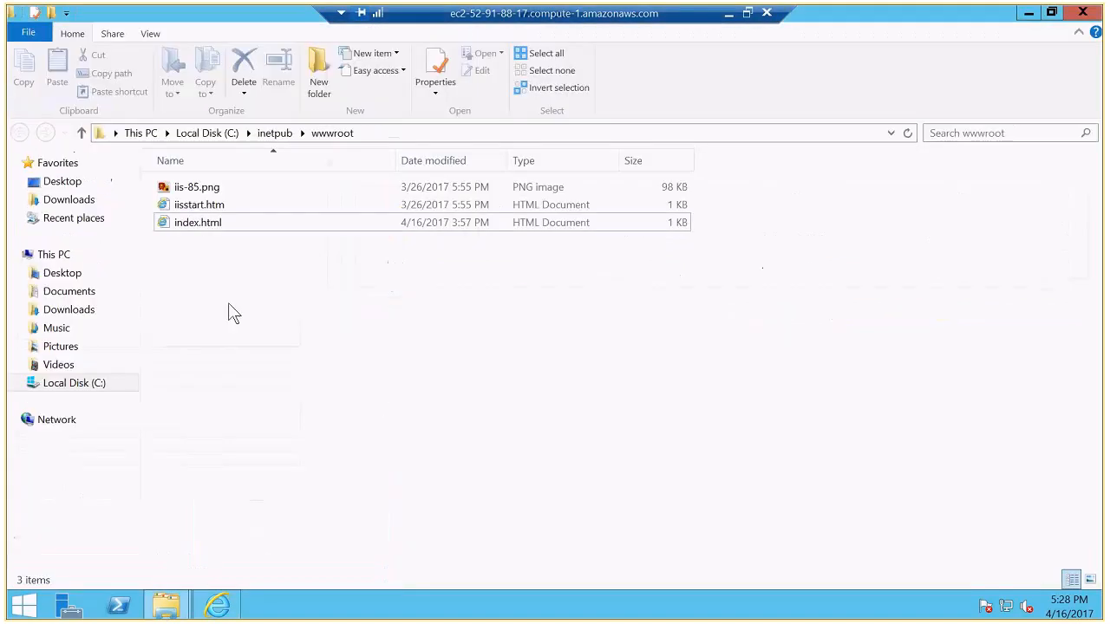
right_click(221, 222)
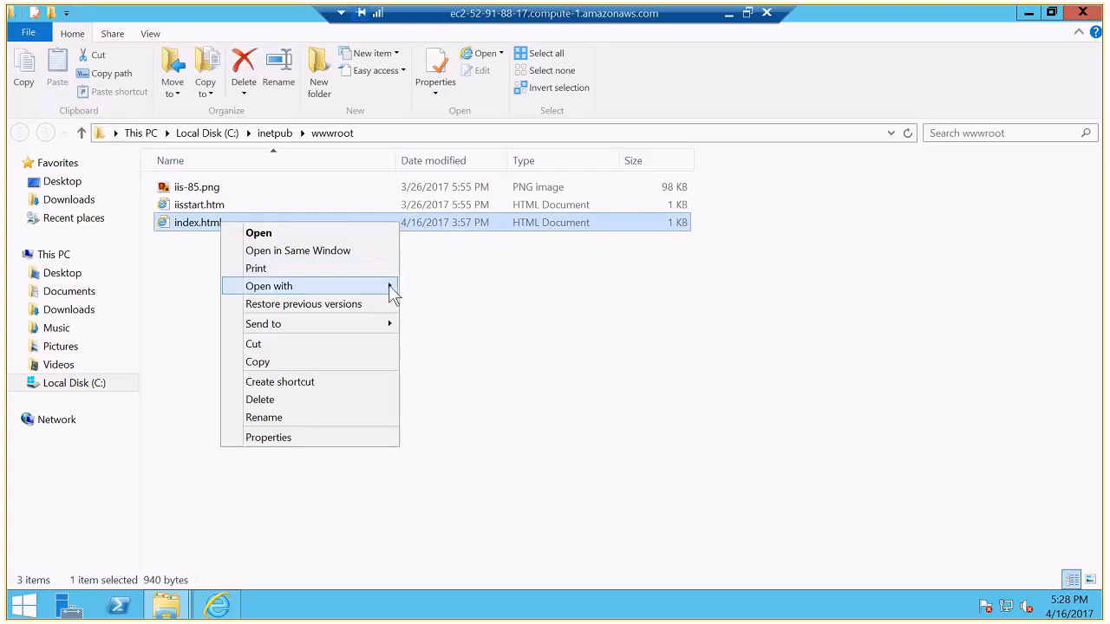
mouse_move(392, 293)
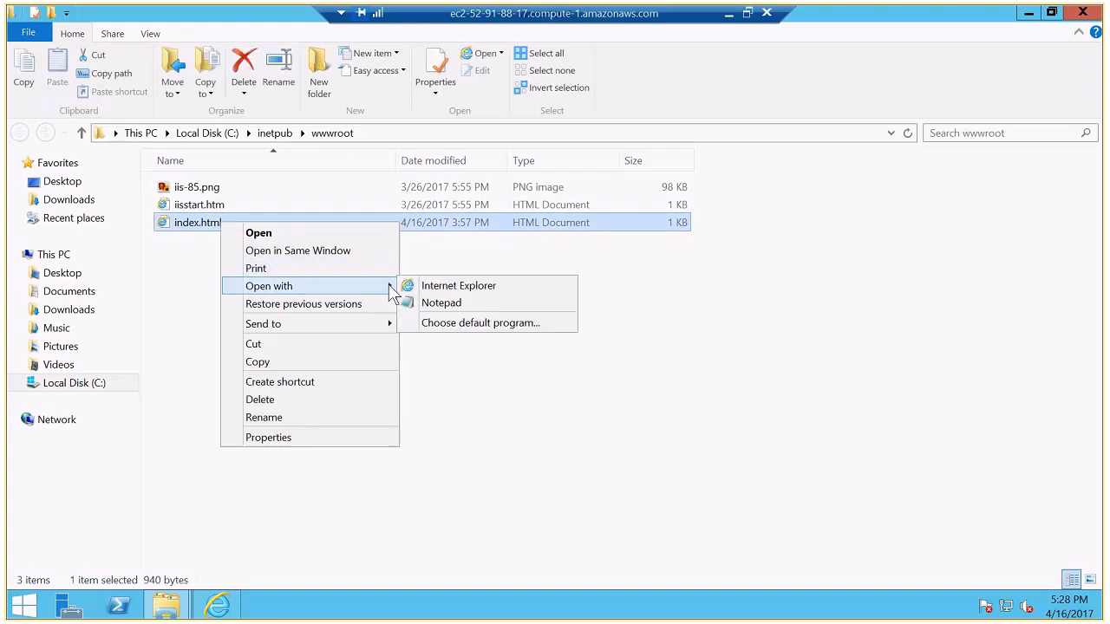
click(450, 289)
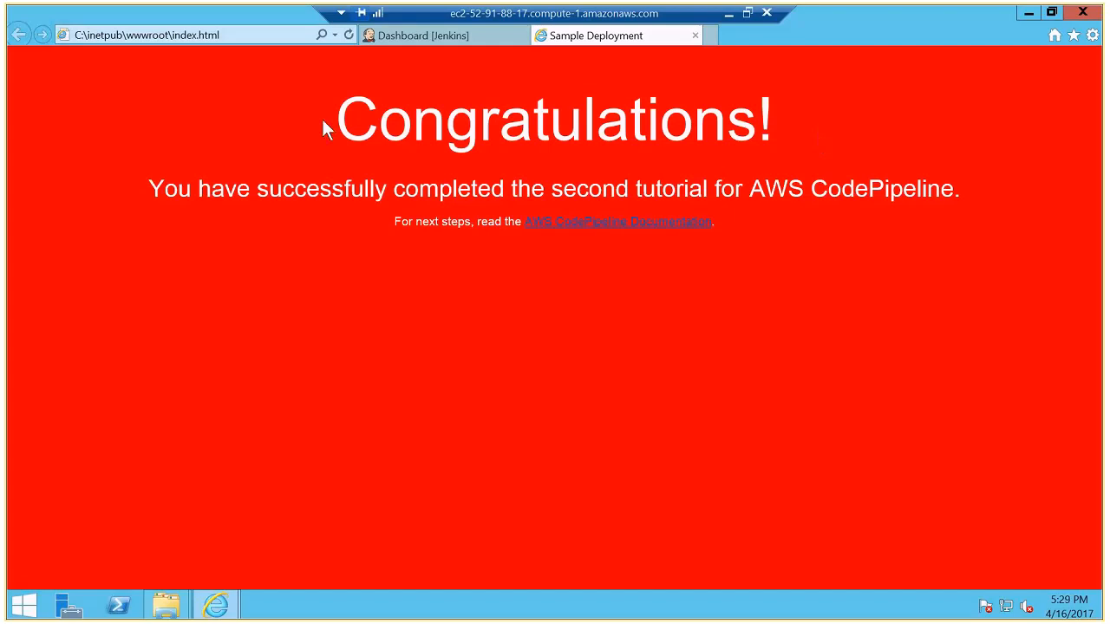
- Leave the remote desktop, return to JenkinsDemoPipeline in Chrome and open the CodeDeploy application linked from the ProdDeployment stage
click(728, 19)
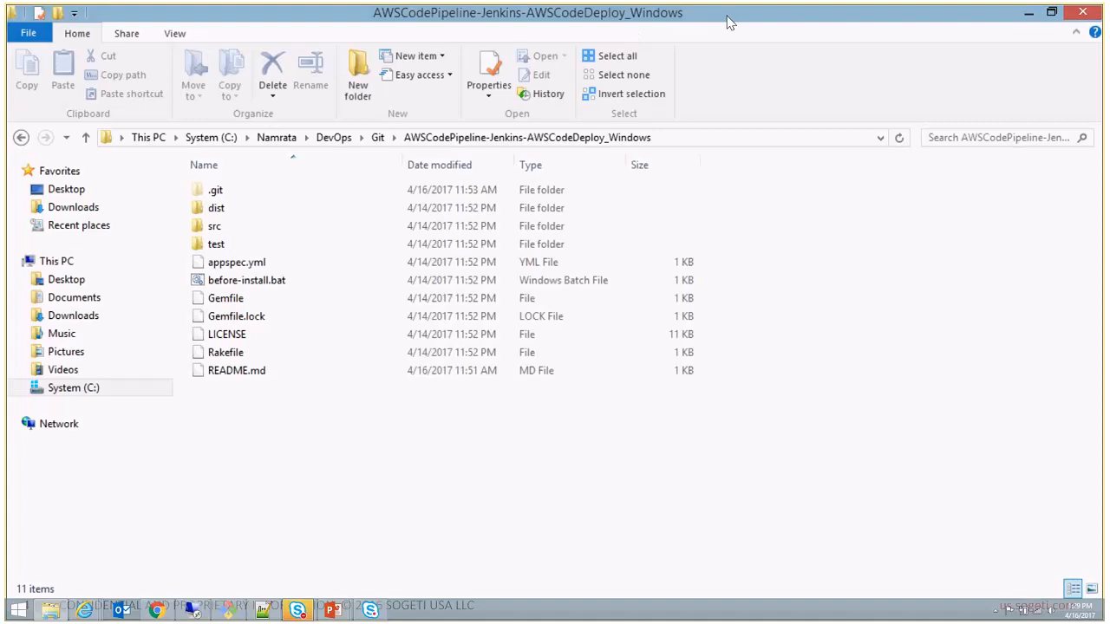
click(157, 610)
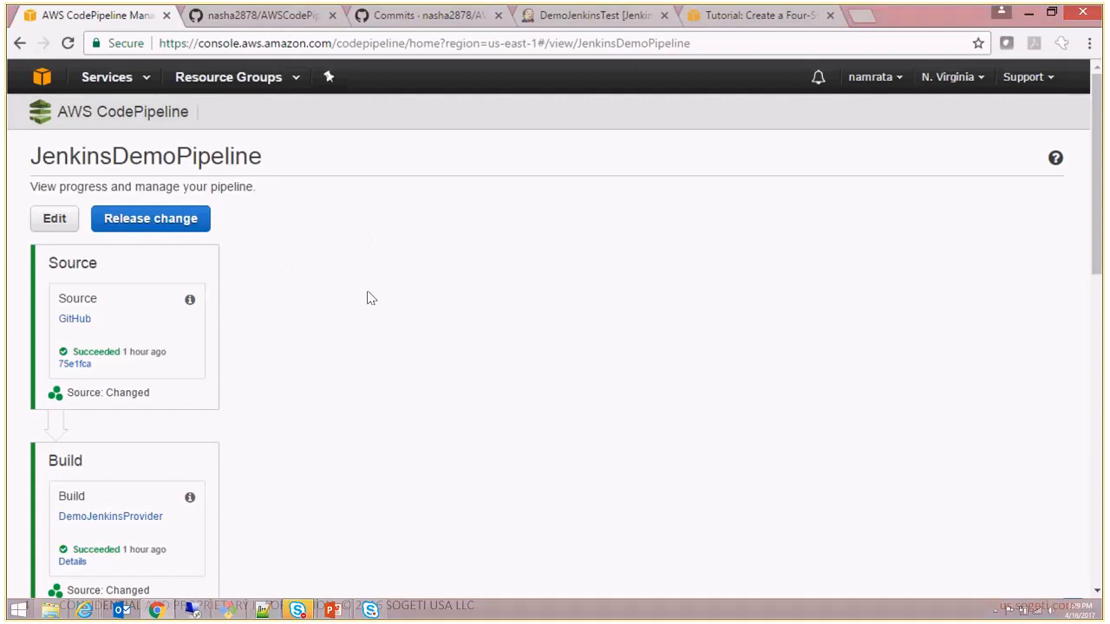
scroll(368, 298, down, 5)
scroll(368, 299, down, 4)
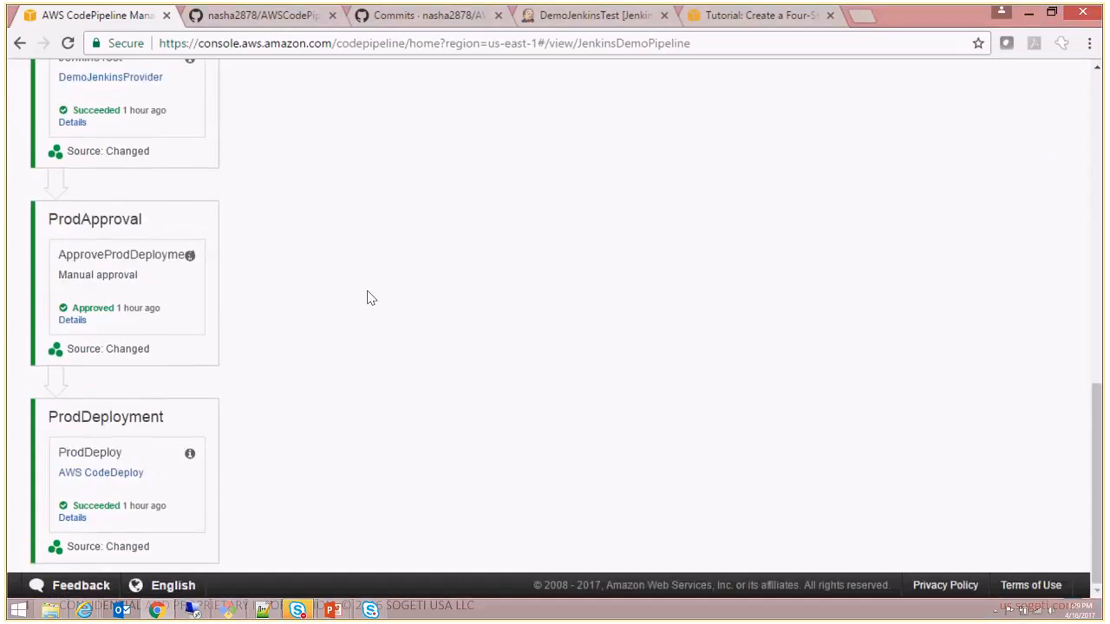
click(110, 478)
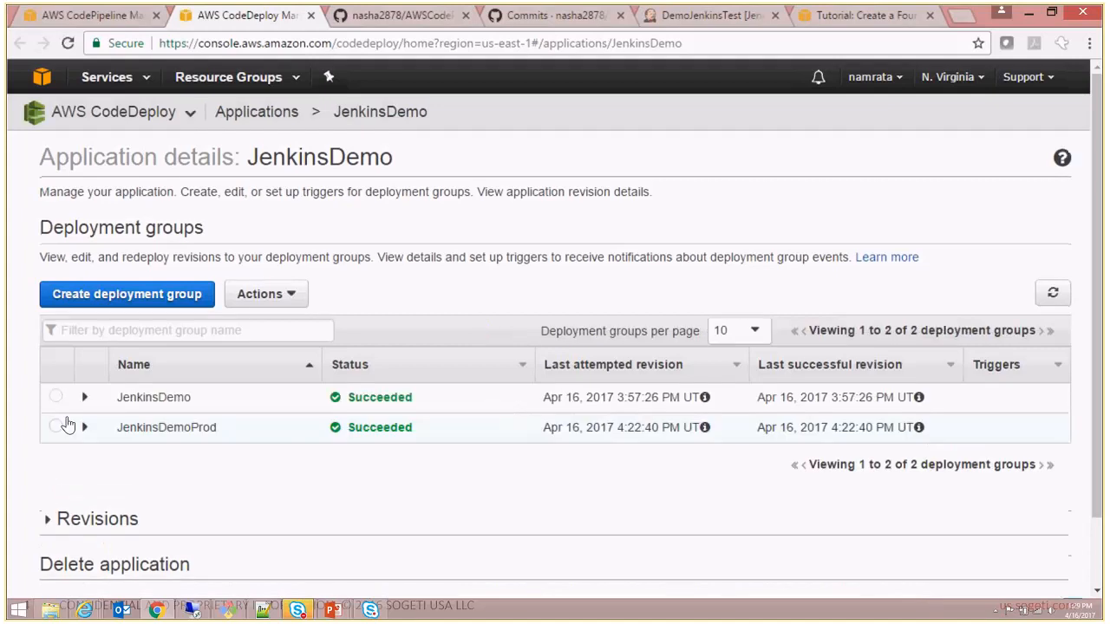
- Go to the running EC2 instances, select JenkinsDemoProd and copy its public DNS address
click(139, 80)
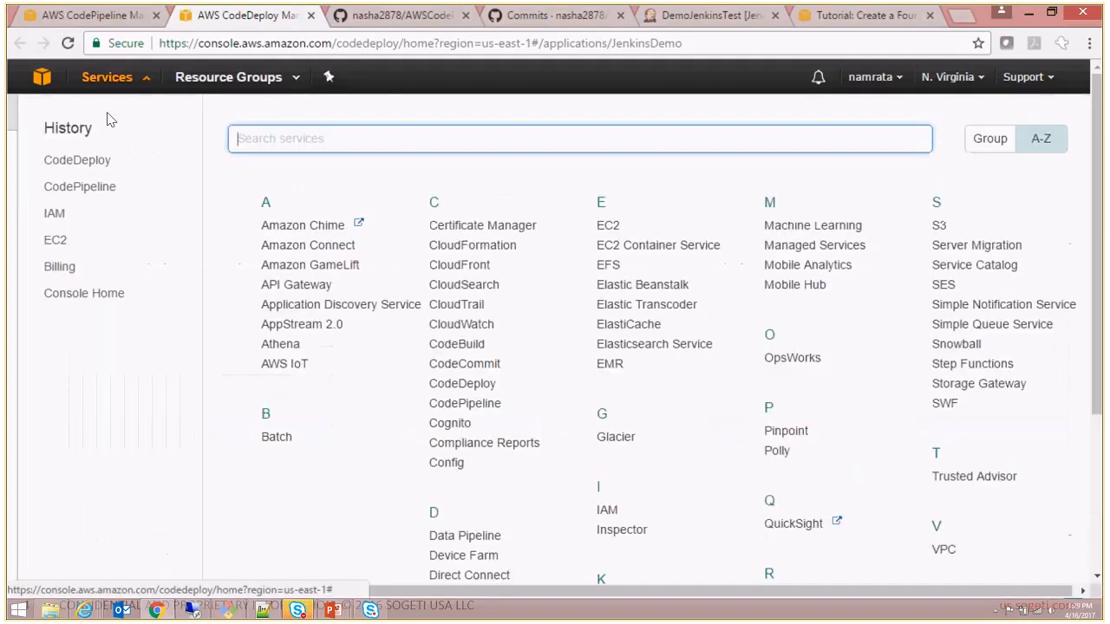
click(57, 241)
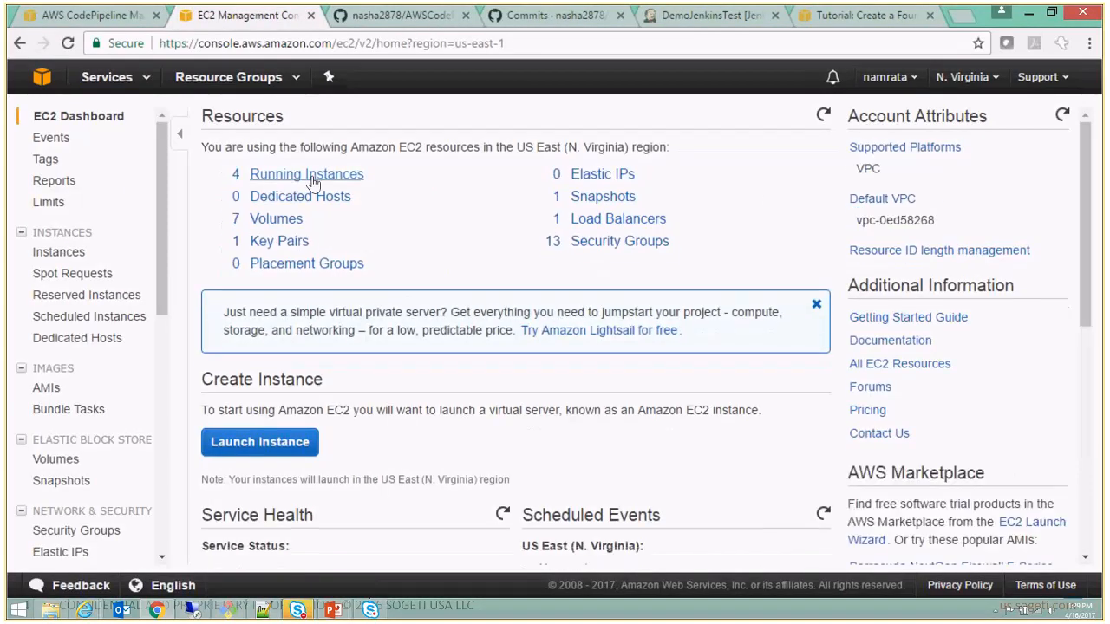
click(308, 176)
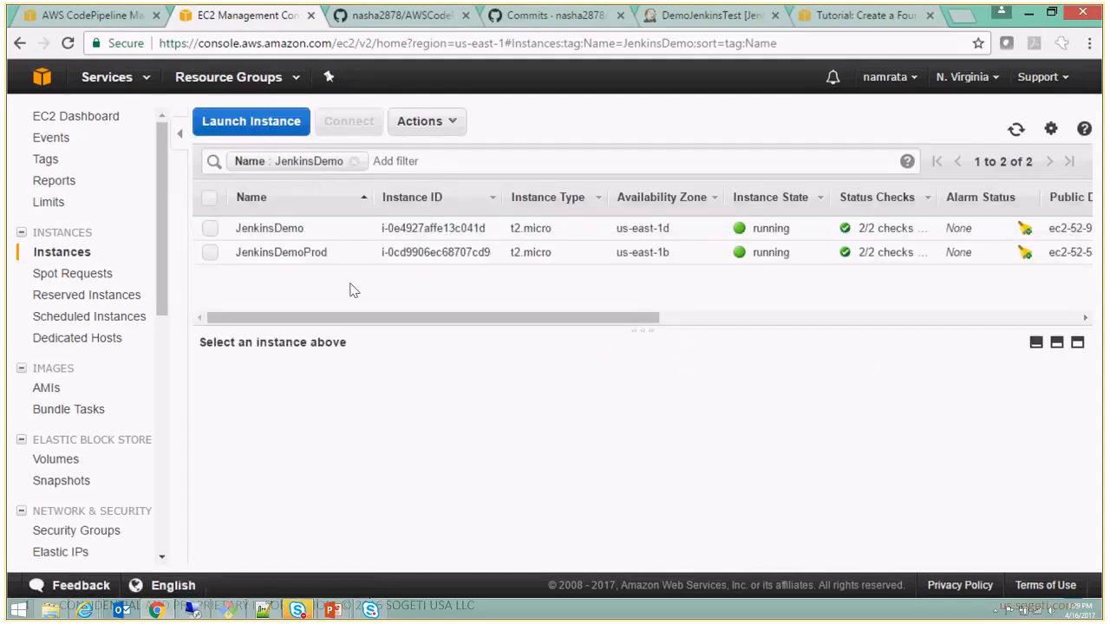
click(210, 254)
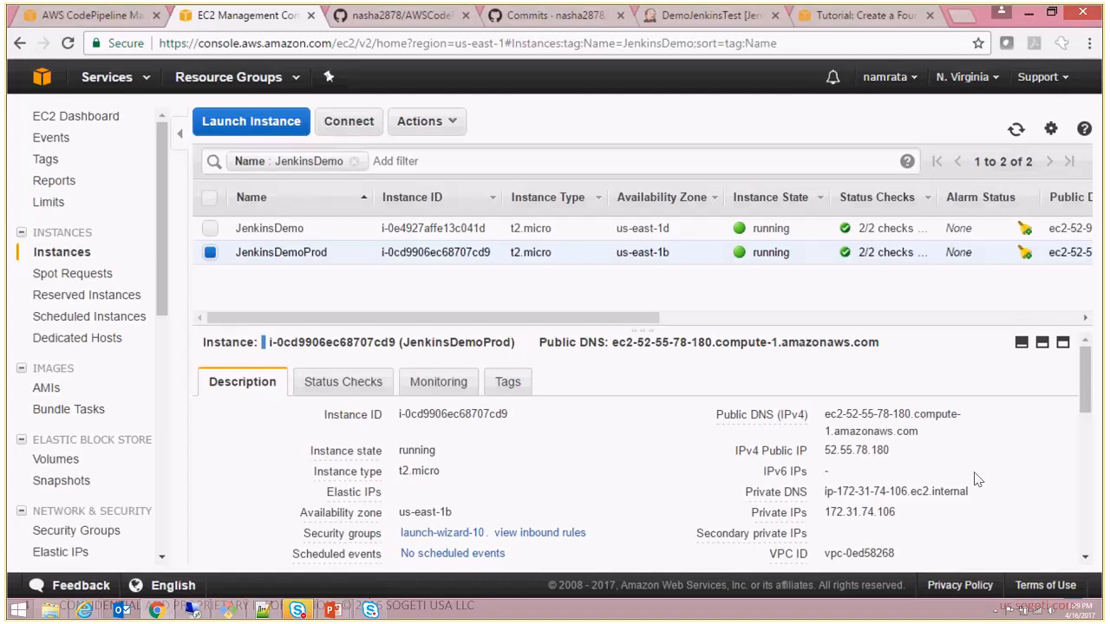
triple_click(931, 433)
key(ctrl+c)
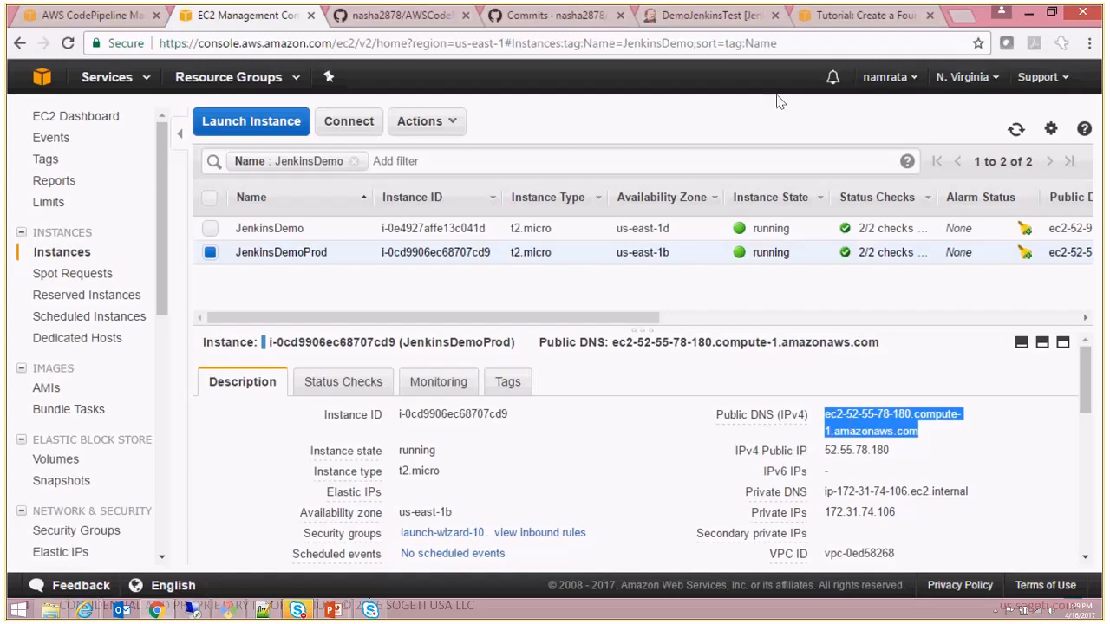
- Load the production site at ec2-52-55-78-180.compute-1.amazonaws.com in the browser tab holding the four-stage pipeline tutorial
click(891, 17)
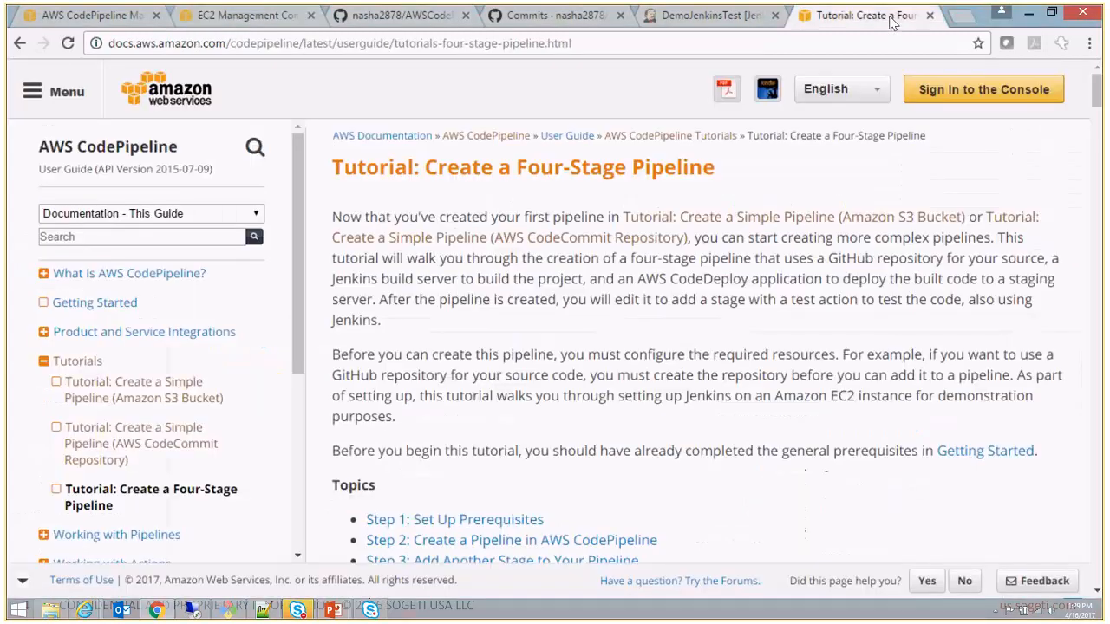
click(587, 43)
key(ctrl+v)
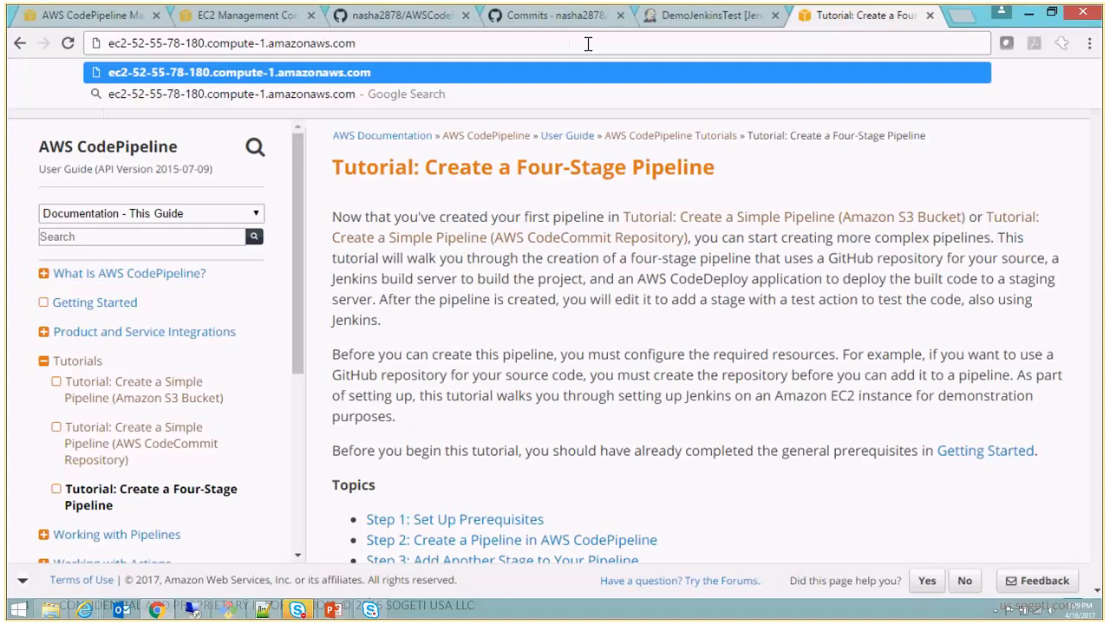
key(Return)
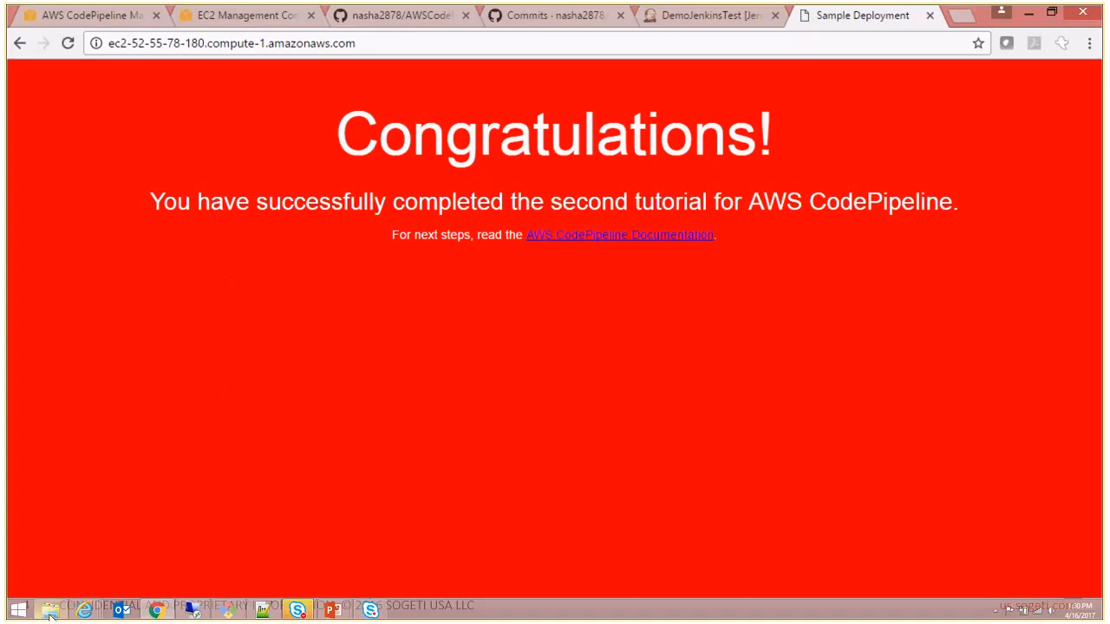
- Open index.html.haml from the local repository's src folder in Notepad++
mouse_move(49, 609)
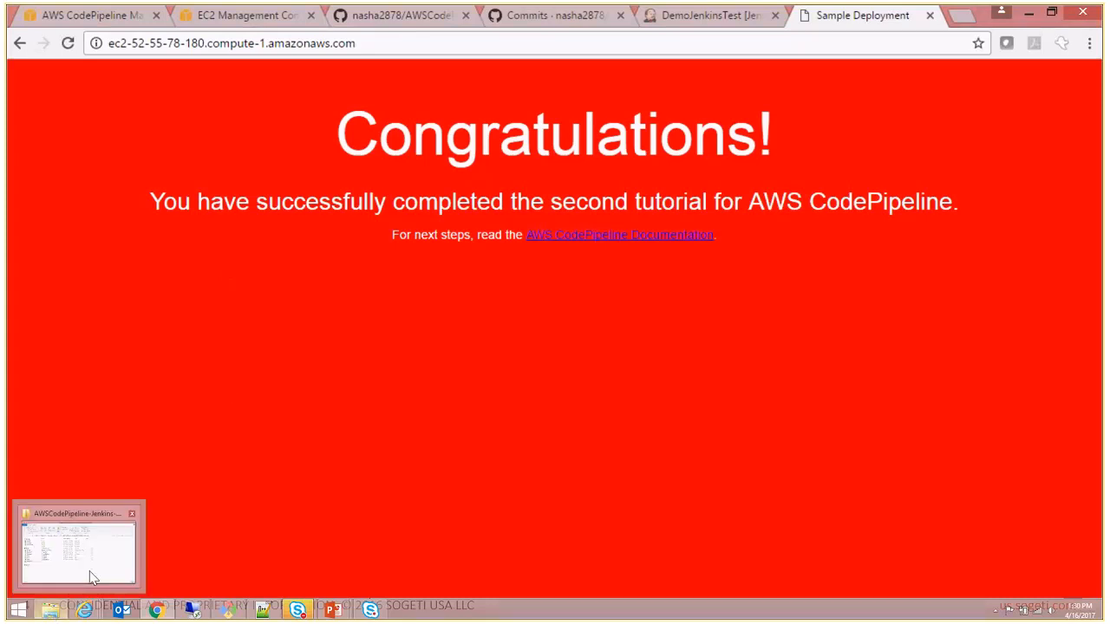
click(93, 578)
double_click(217, 227)
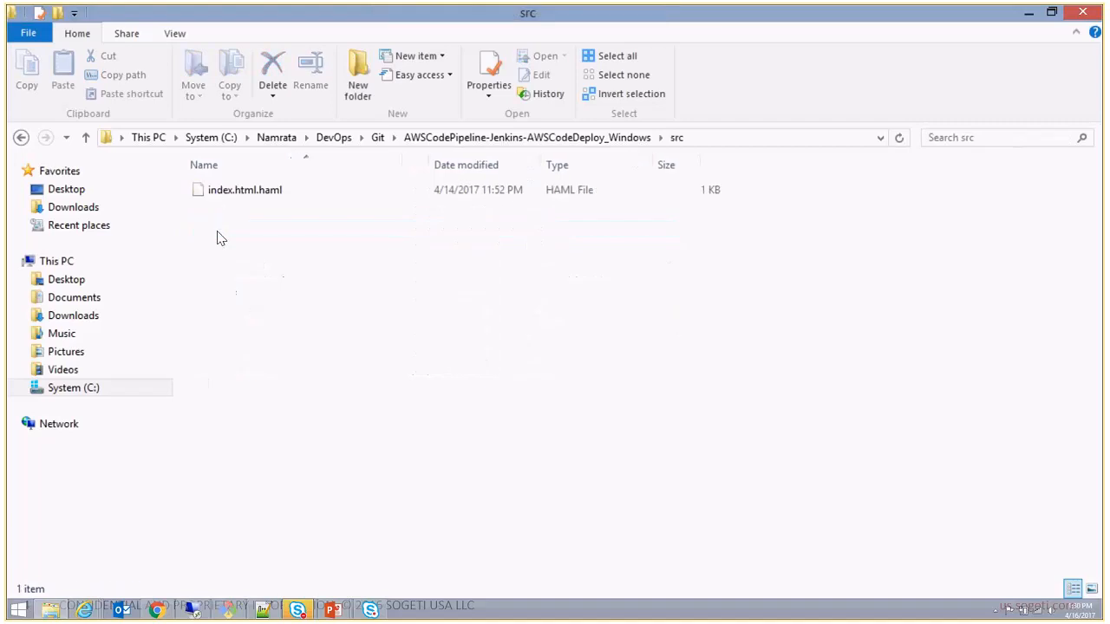
right_click(248, 192)
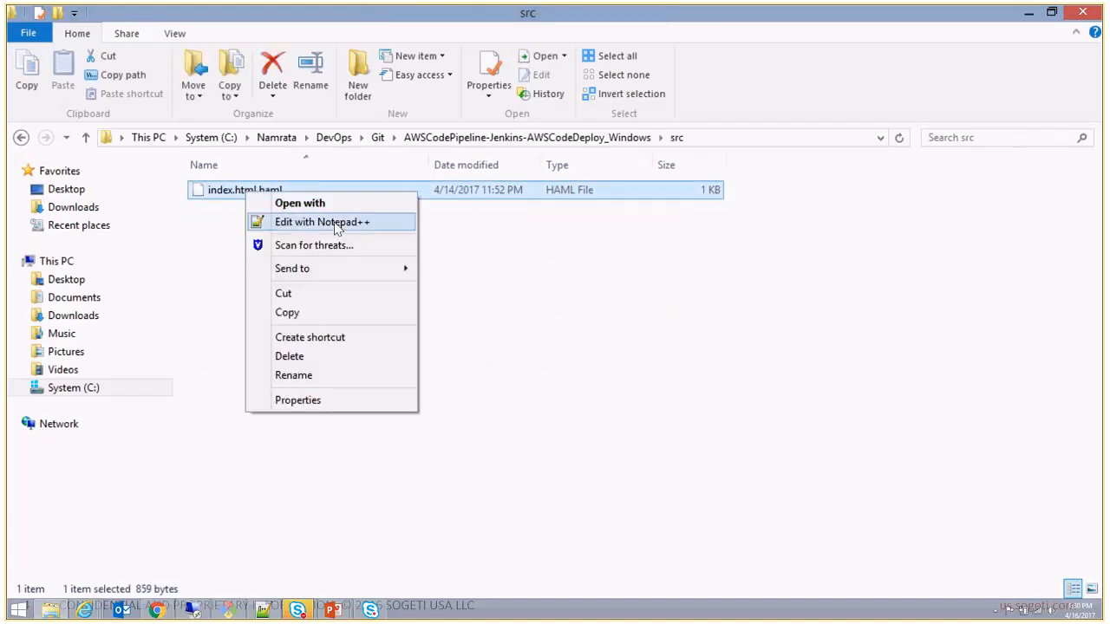
click(338, 223)
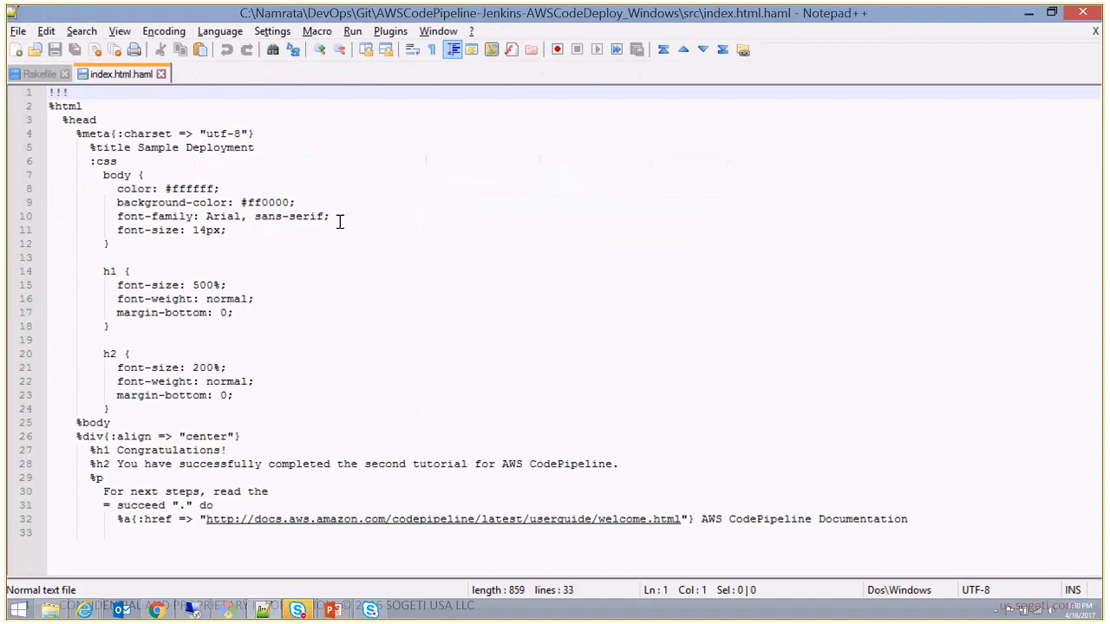
click(505, 245)
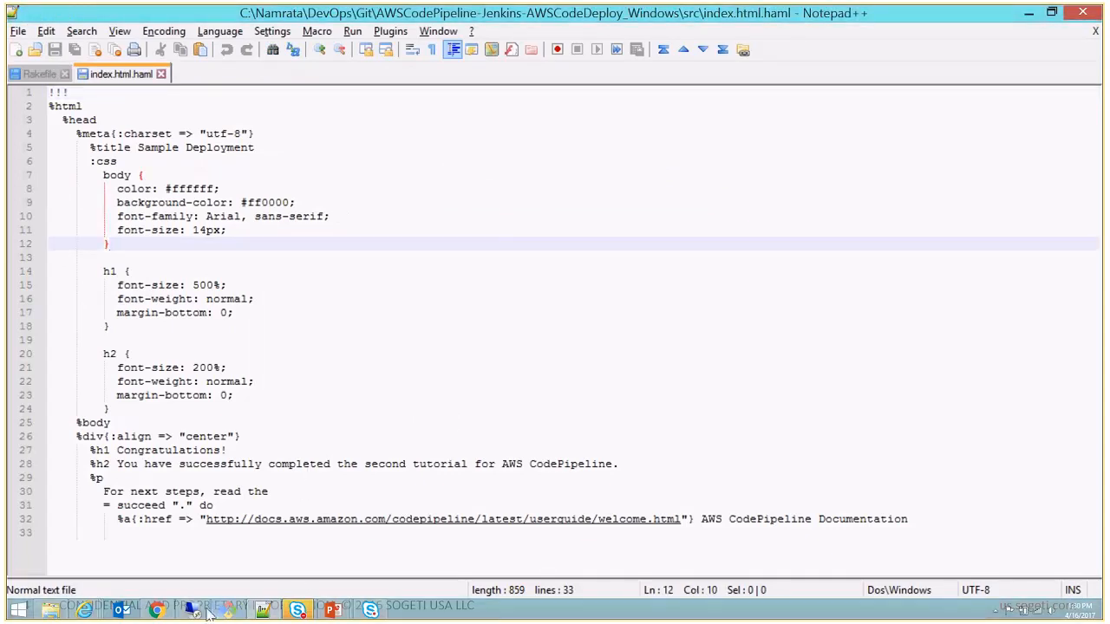
- Compare index.html.haml with the deployed page, set the body background-color to #007f00 and save the file
click(168, 612)
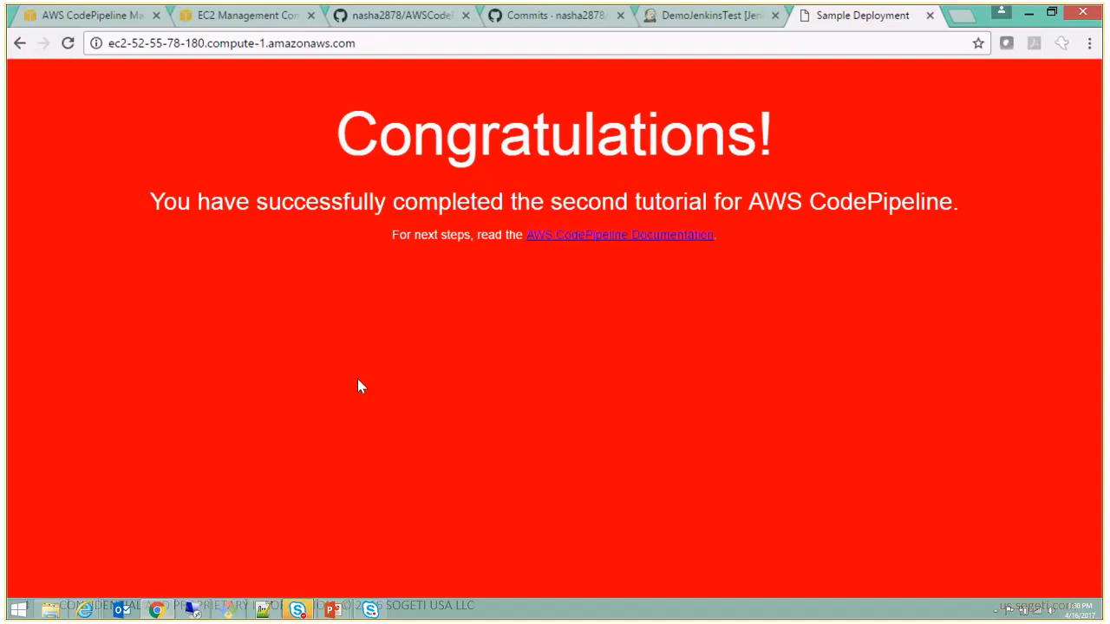
key(alt+Tab)
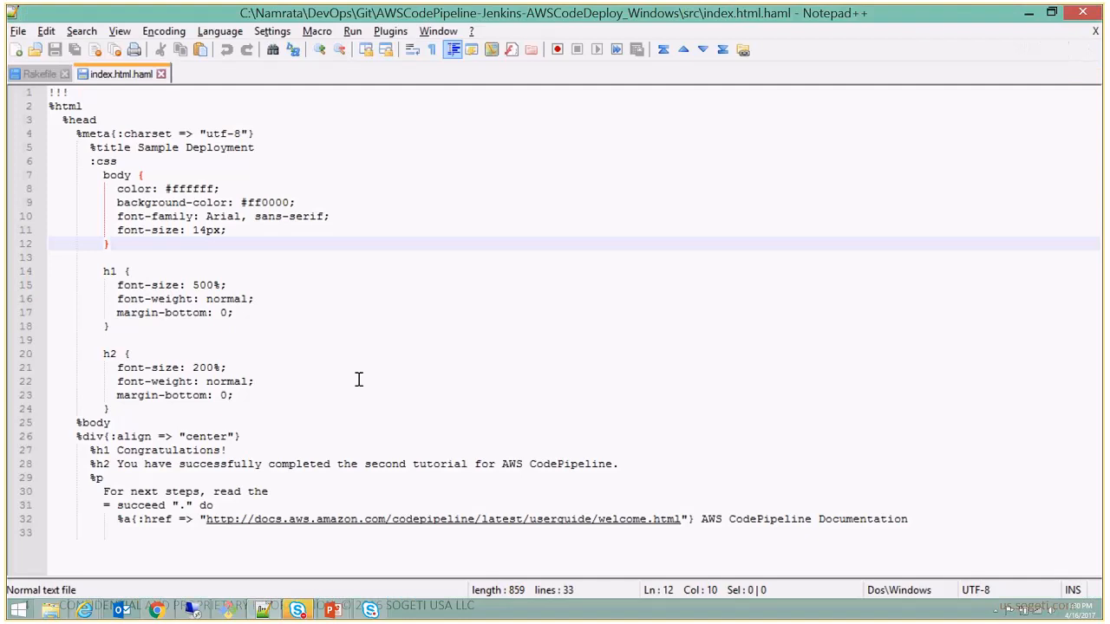
double_click(278, 203)
text(00)
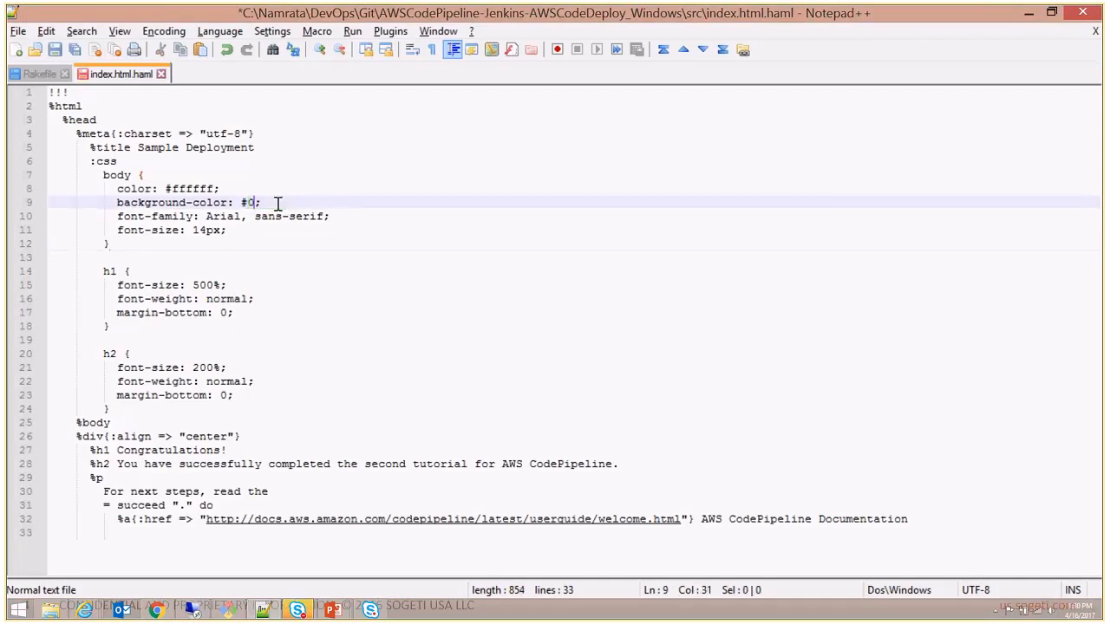
text(7f)
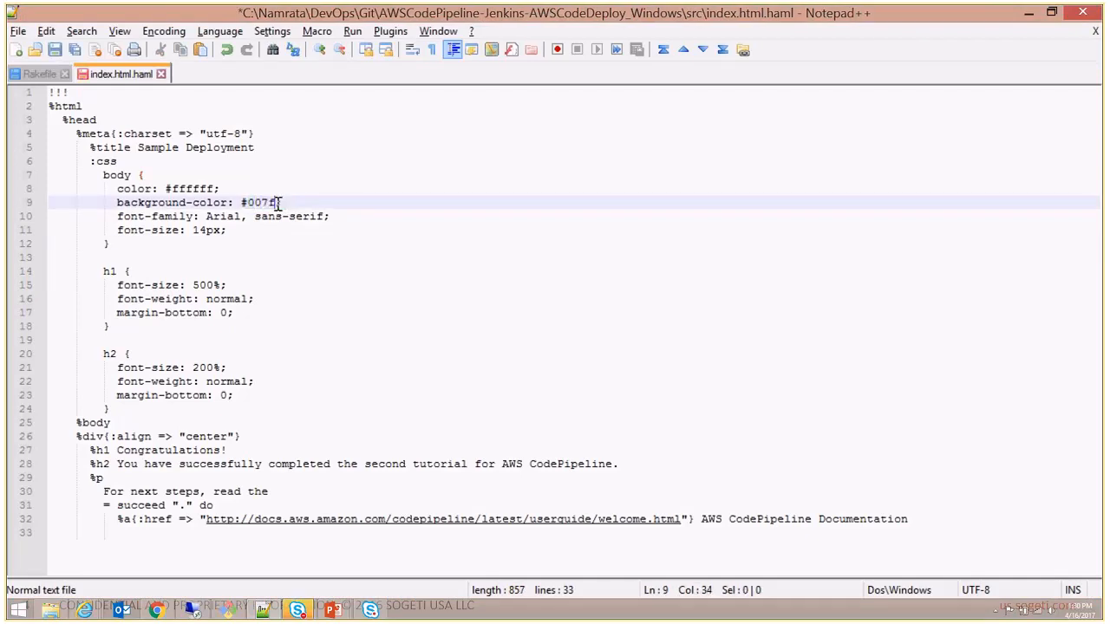
text(00)
key(ctrl+s)
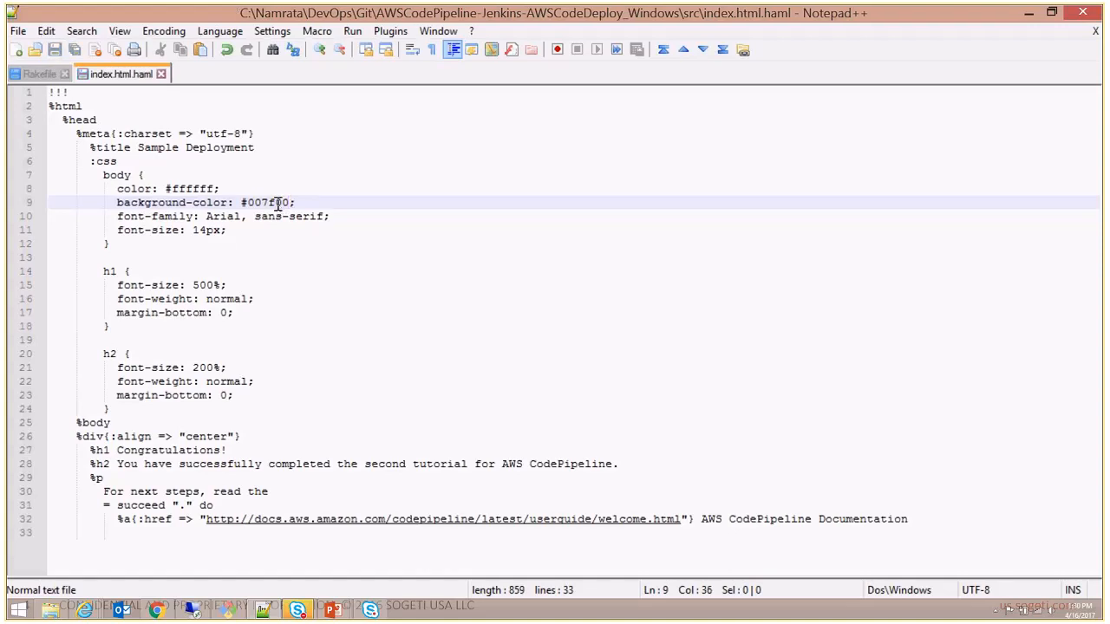
- Check the saved index.html.haml in the src folder and review its background-color value in Notepad++
click(84, 609)
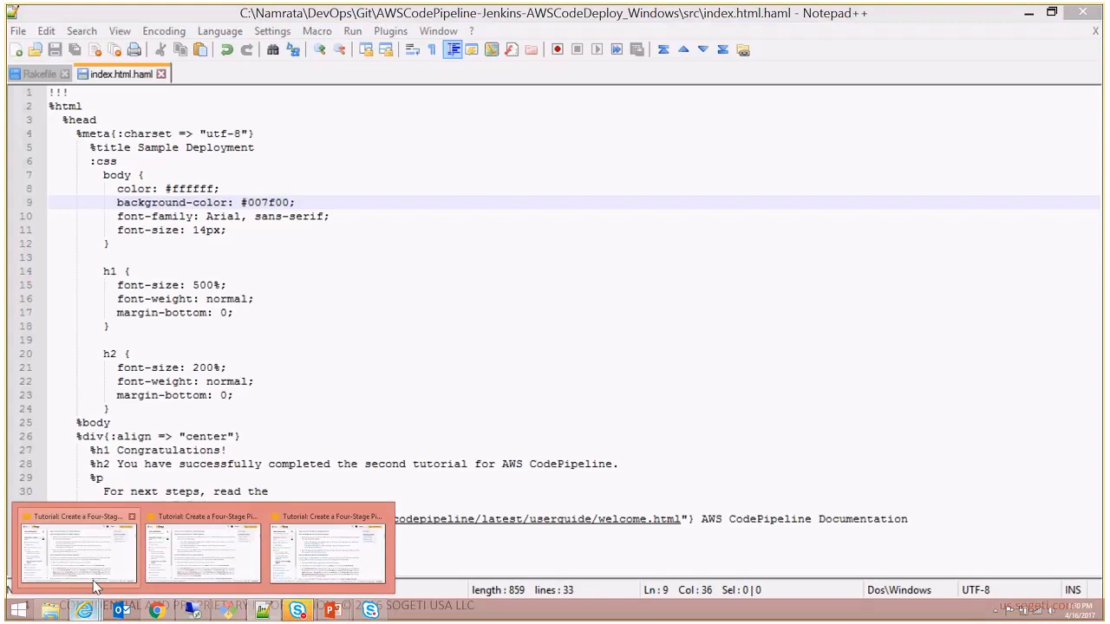
click(49, 611)
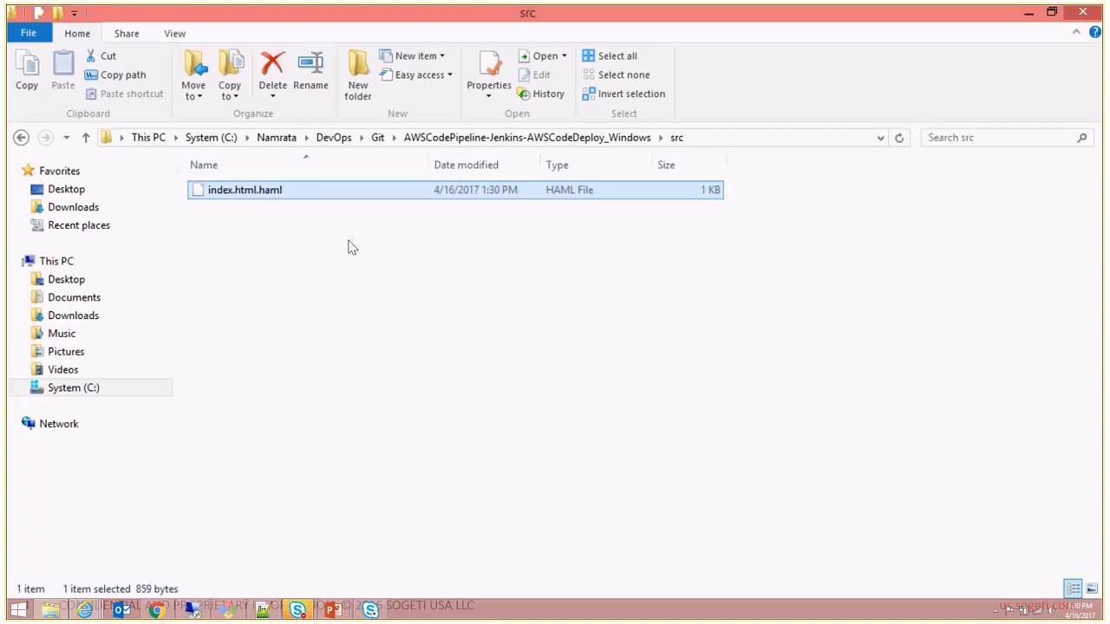
key(alt+Tab)
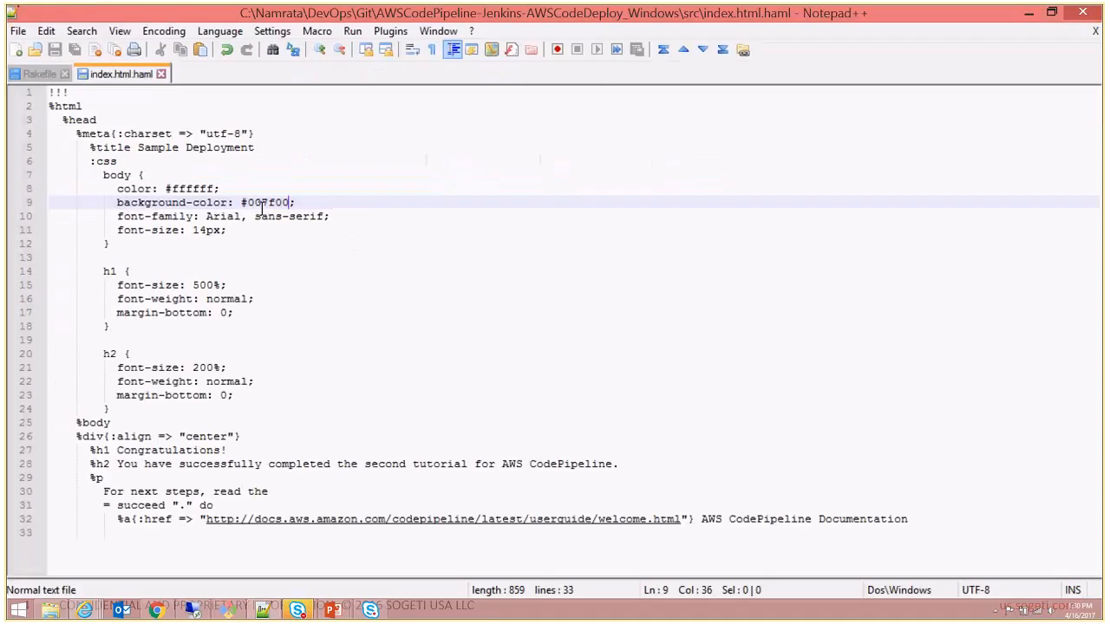
drag(247, 201, 292, 203)
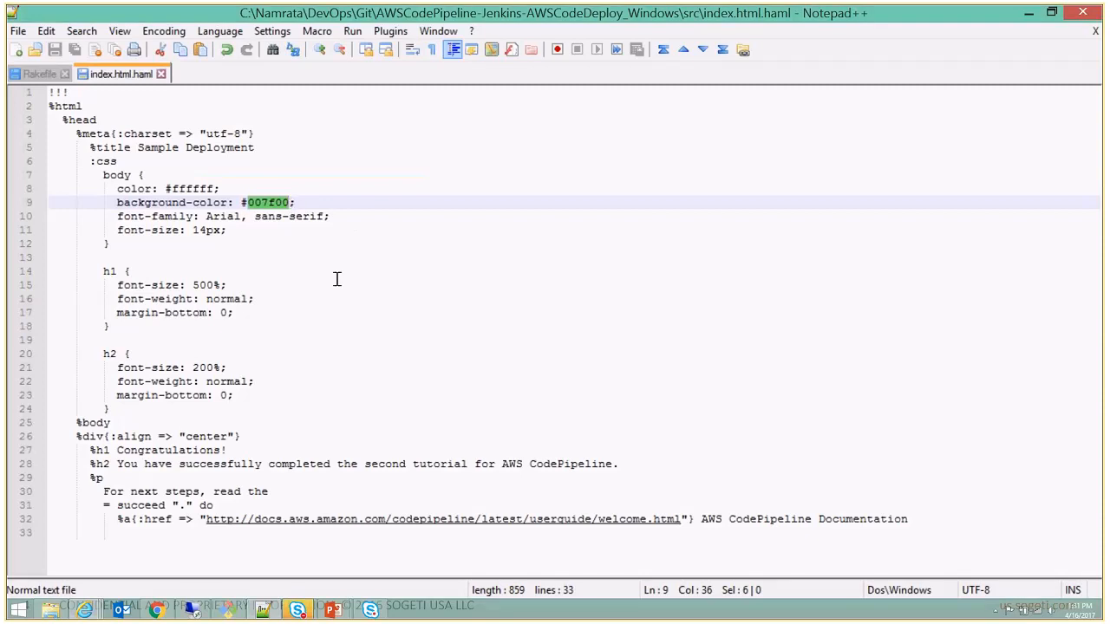
click(247, 425)
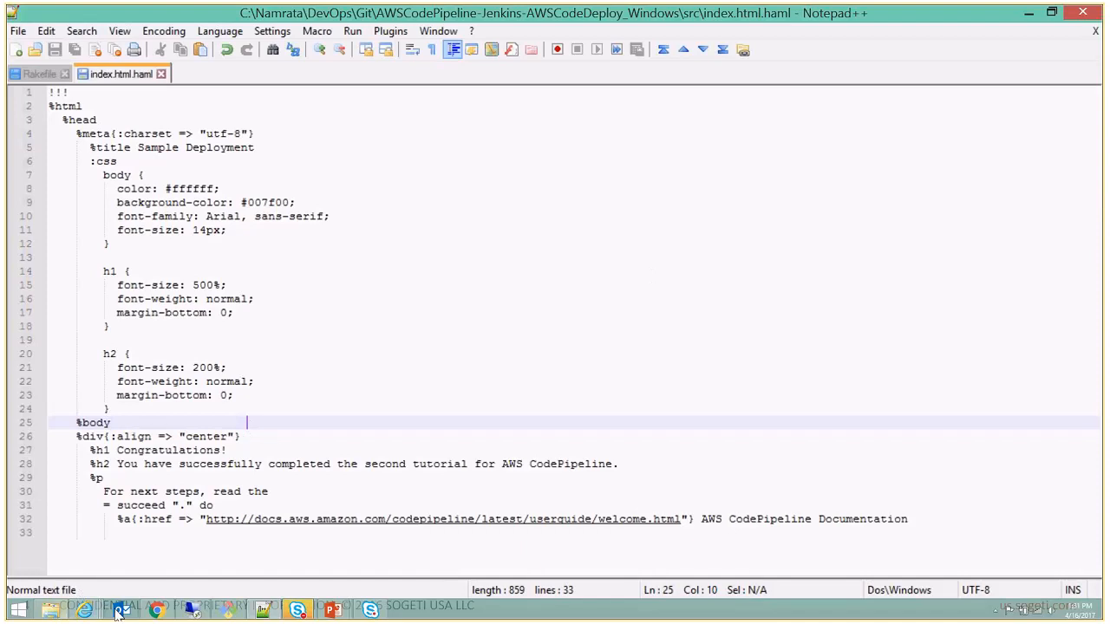
- Switch to the Git Bash window and check that its working directory is the AWSCodePipeline-Jenkins-AWSCodeDeploy_Windows repository on the master branch
click(228, 613)
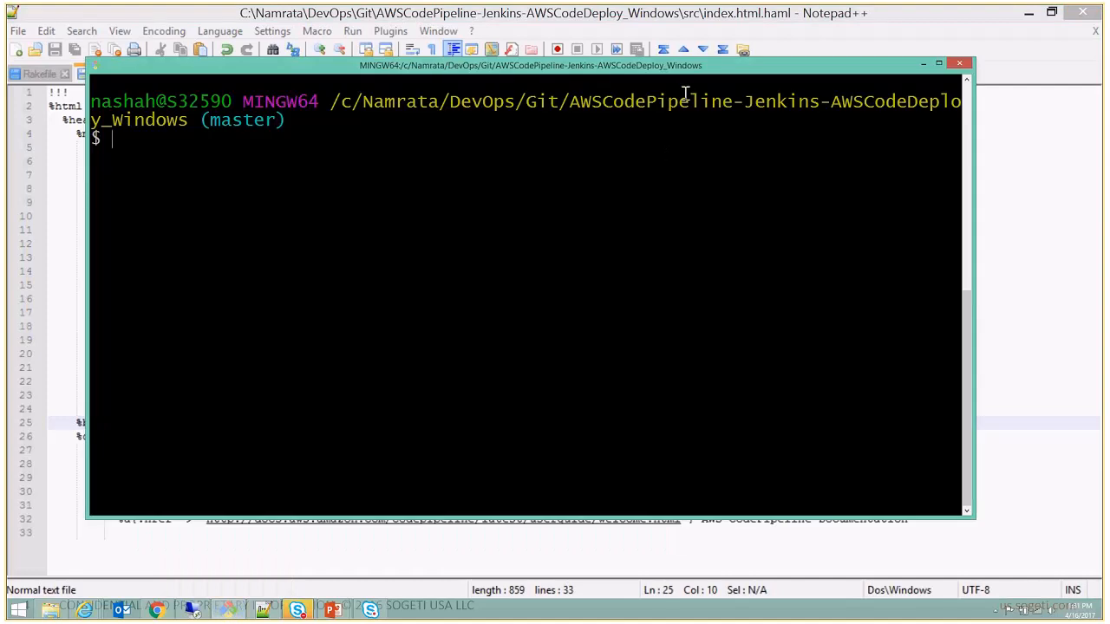
drag(676, 66, 708, 119)
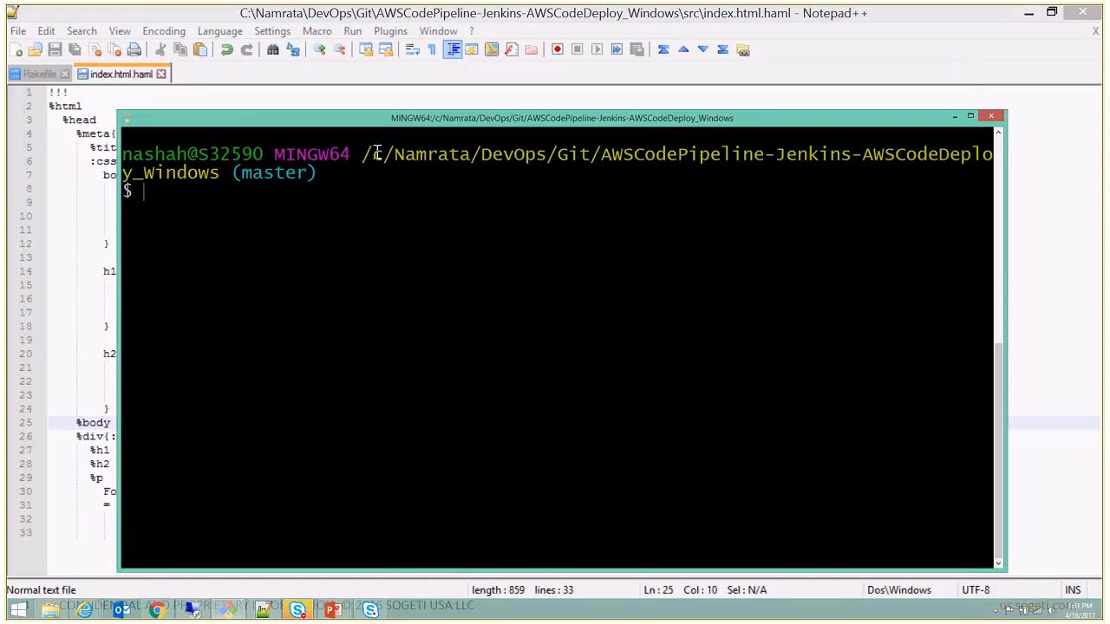
drag(373, 153, 213, 169)
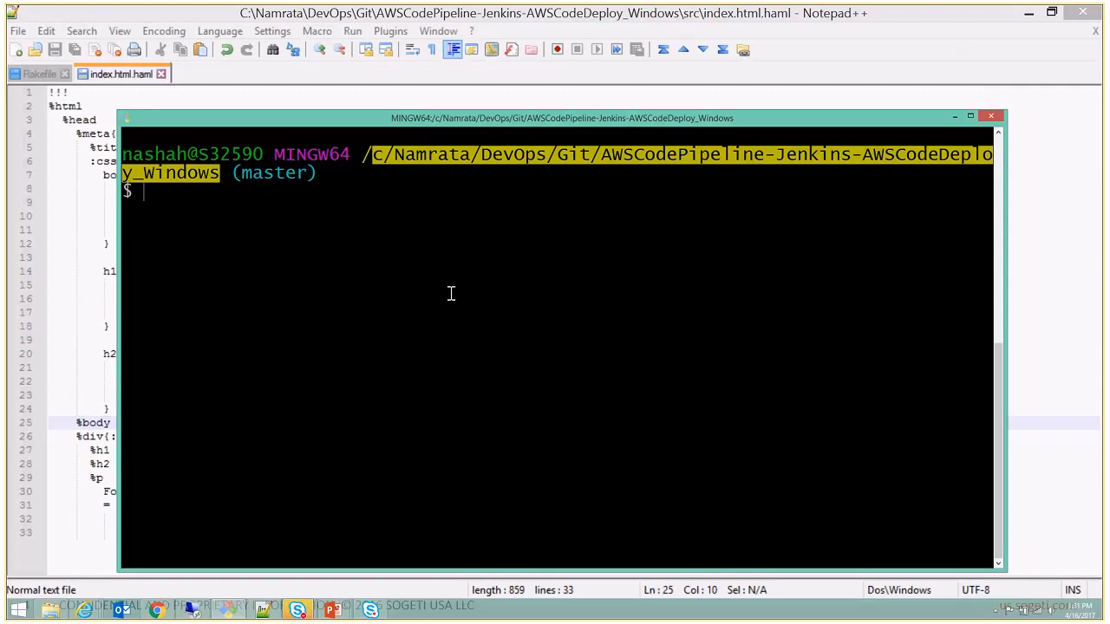
click(203, 200)
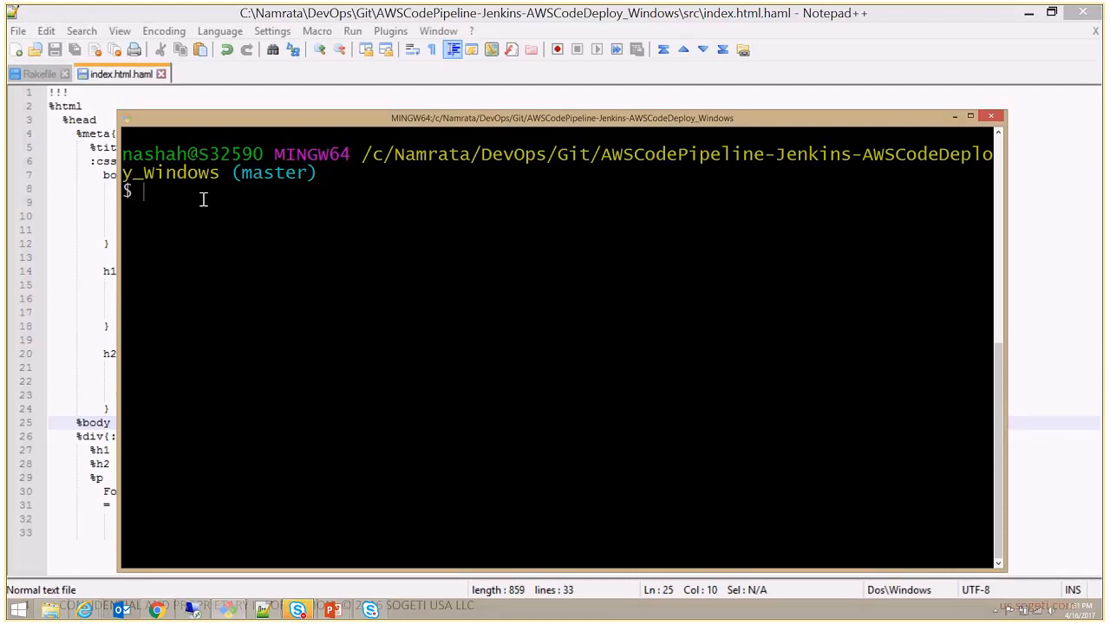
- Return to index.html.haml in Notepad++ and highlight the body's background-color line for review
click(77, 212)
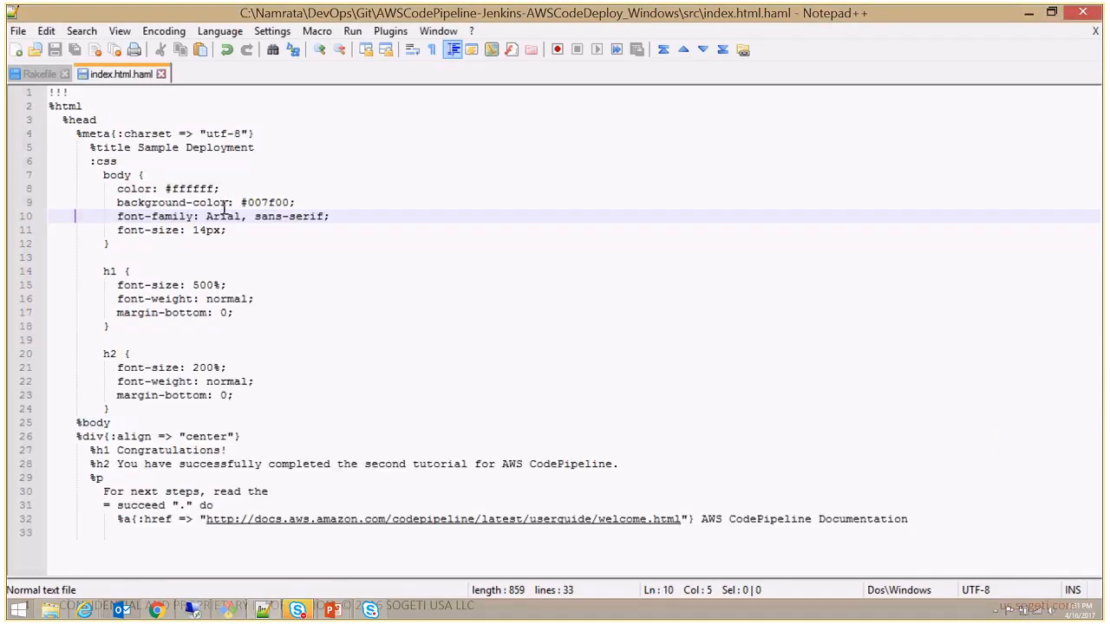
click(339, 232)
click(336, 198)
key(shift+Home)
key(shift+Home)
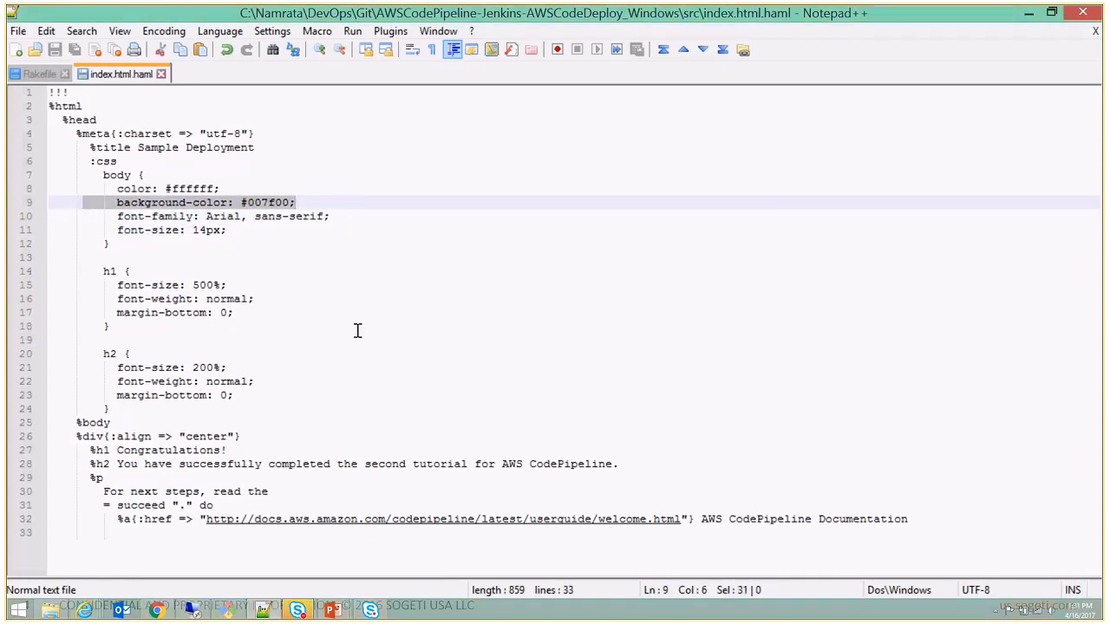
- Switch to Git Bash and stage all changes in the repository with git add *
key(alt+Tab)
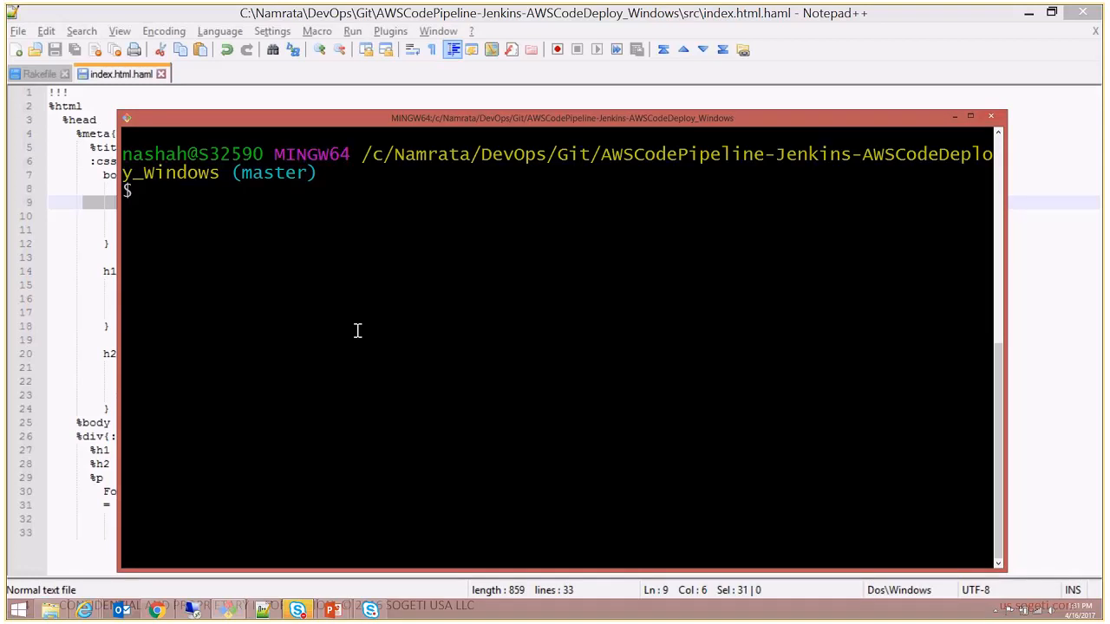
text(git a)
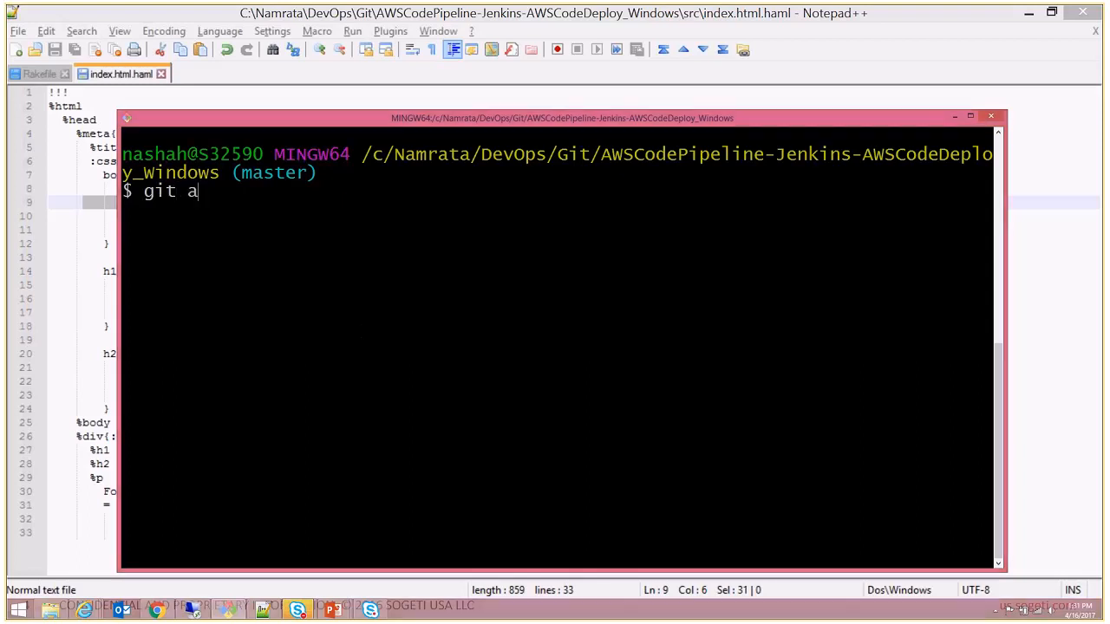
text(dd *)
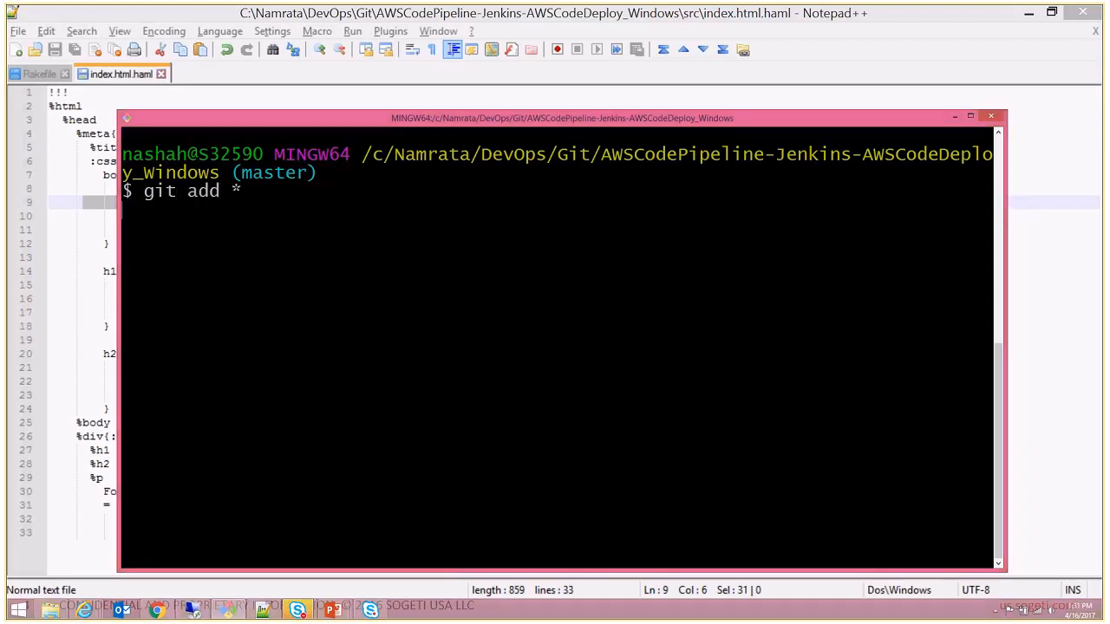
key(Return)
- Commit the staged src/index.html.haml with git commit, using the message "changed background color."
text(git commit)
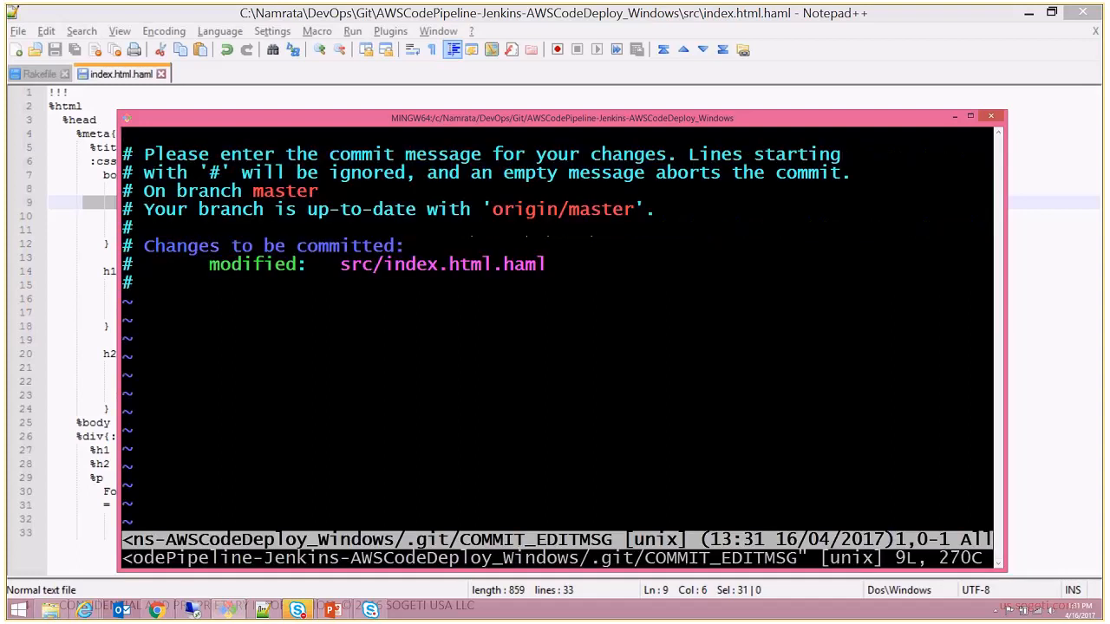
text(ic)
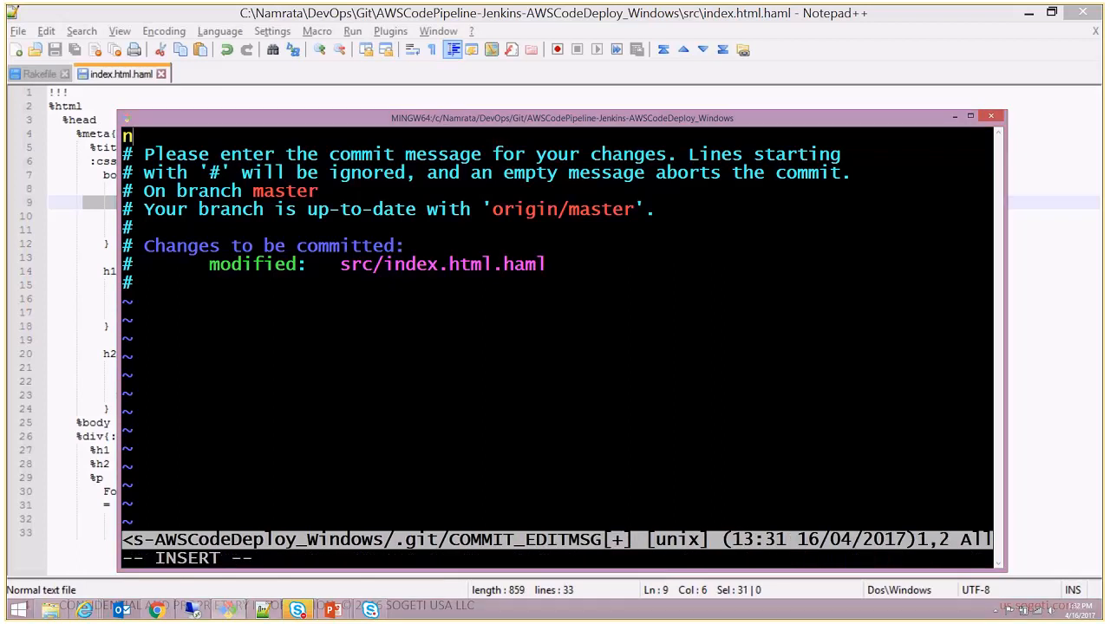
key(BackSpace)
text(chnage)
key(BackSpace)
key(BackSpace)
key(BackSpace)
key(BackSpace)
text(anged back)
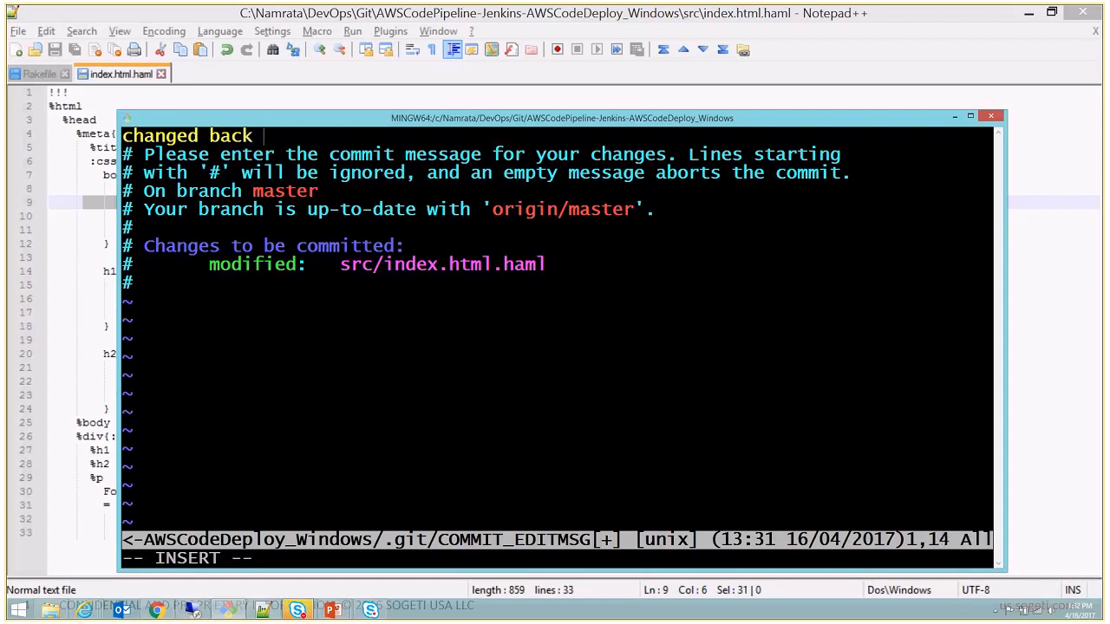
key(BackSpace)
text(ground color)
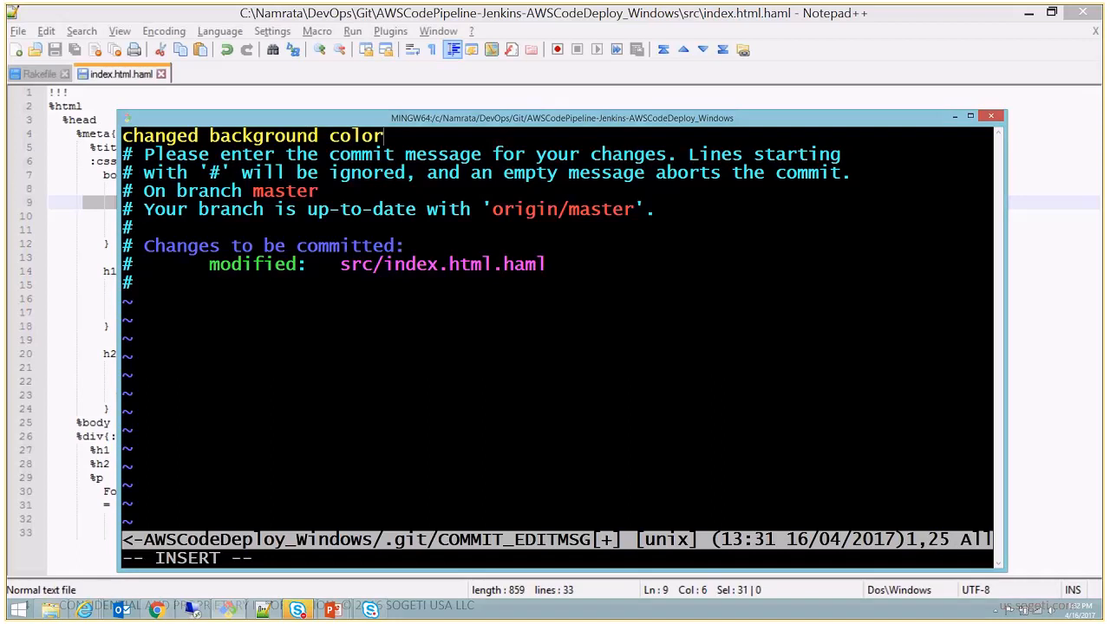
text(.)
key(Escape)
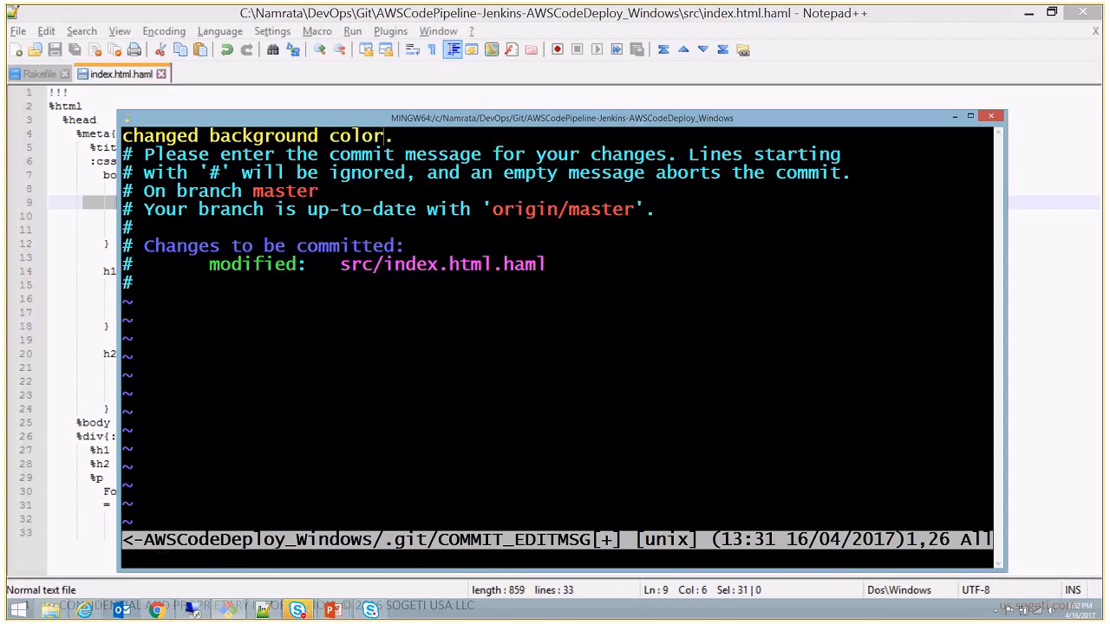
text(:Wq)
key(Return)
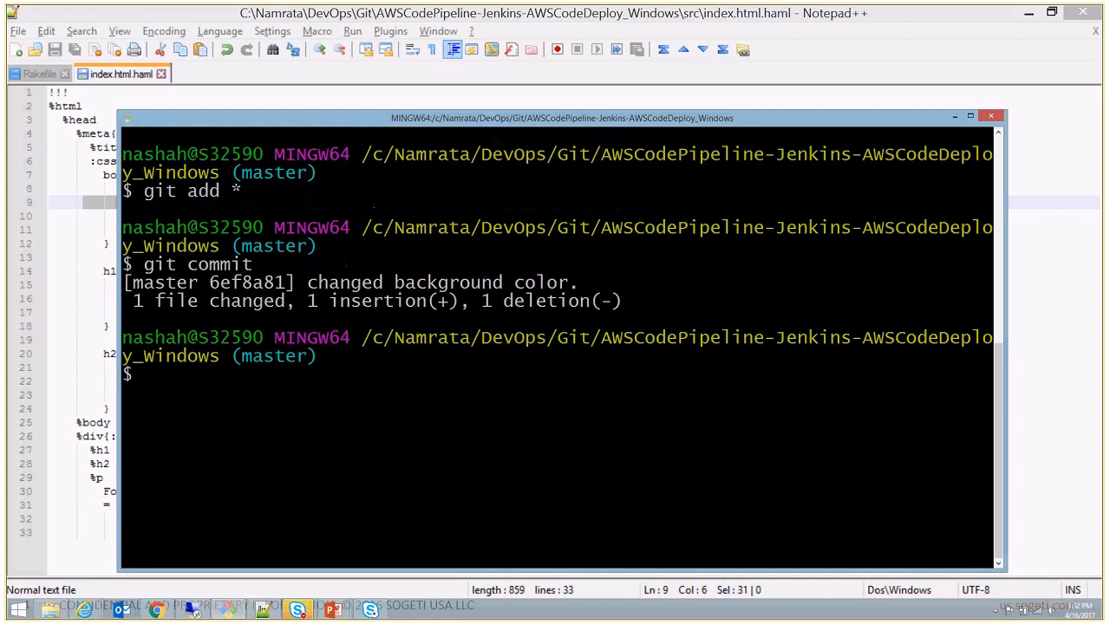
- Push the commit to the GitHub repository with git push and review the destination lines of the output
text(git push)
key(Return)
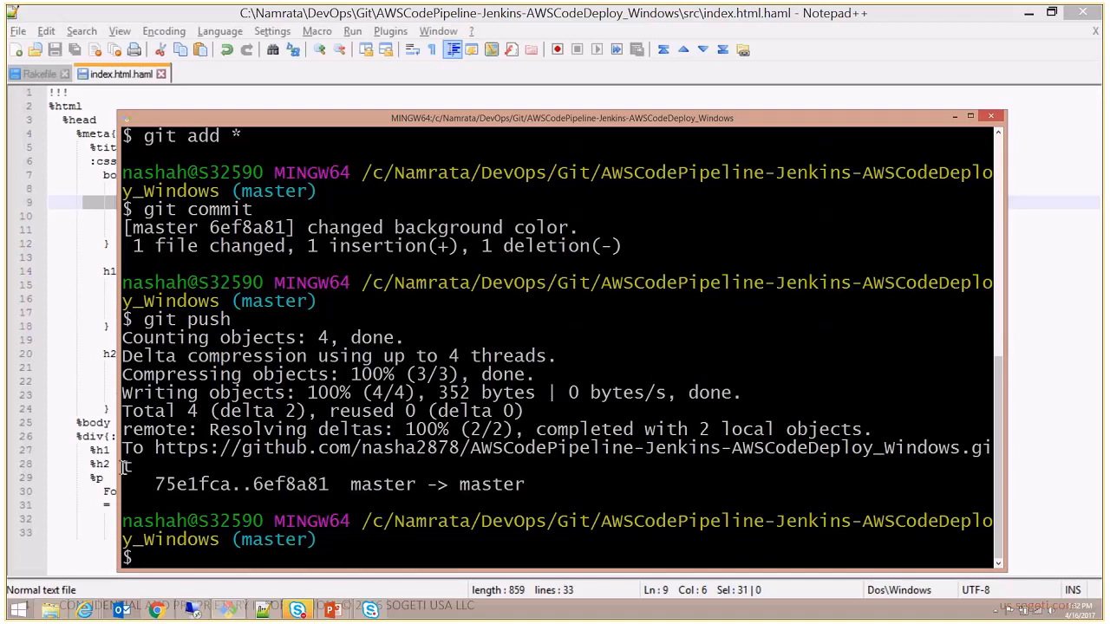
drag(123, 447, 556, 485)
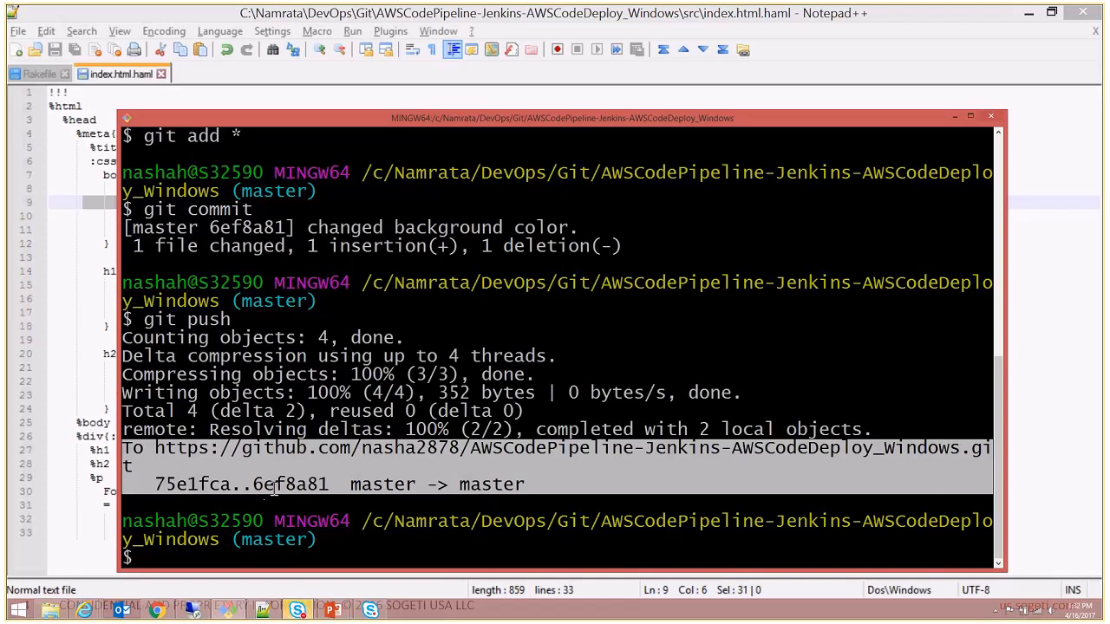
- Switch to Chrome and open the GitHub repository's master commit history to check for the pushed commit
click(155, 612)
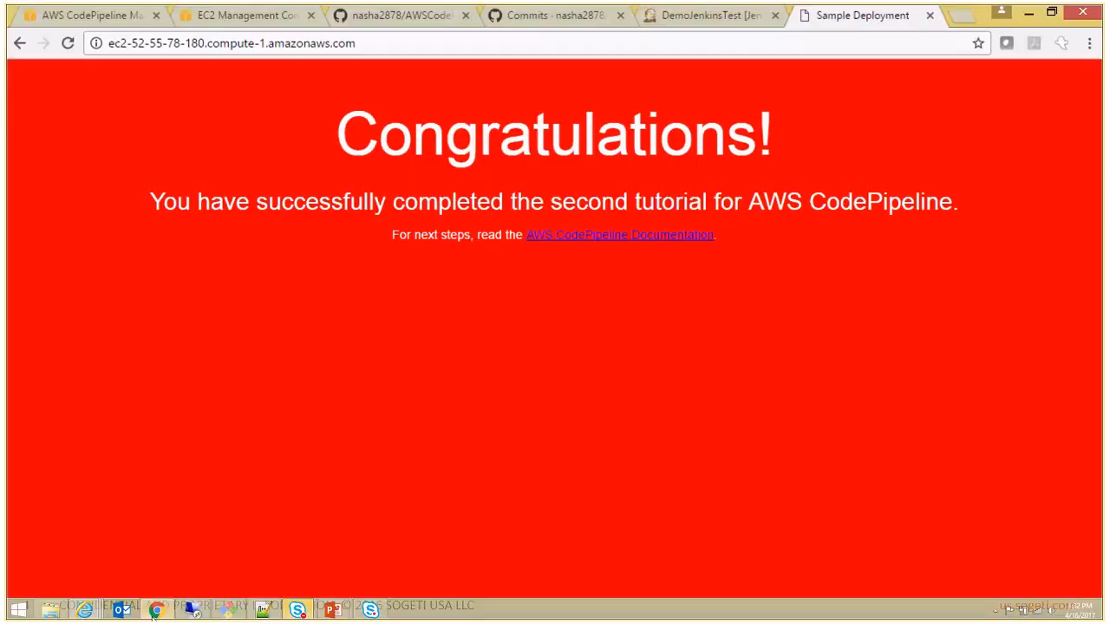
click(393, 15)
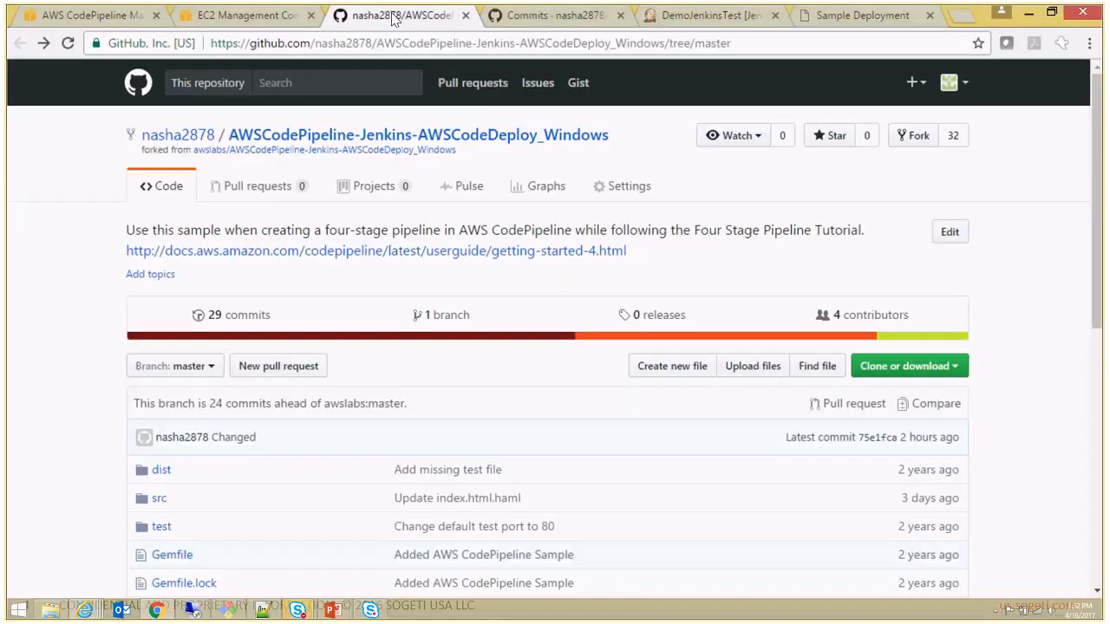
click(237, 317)
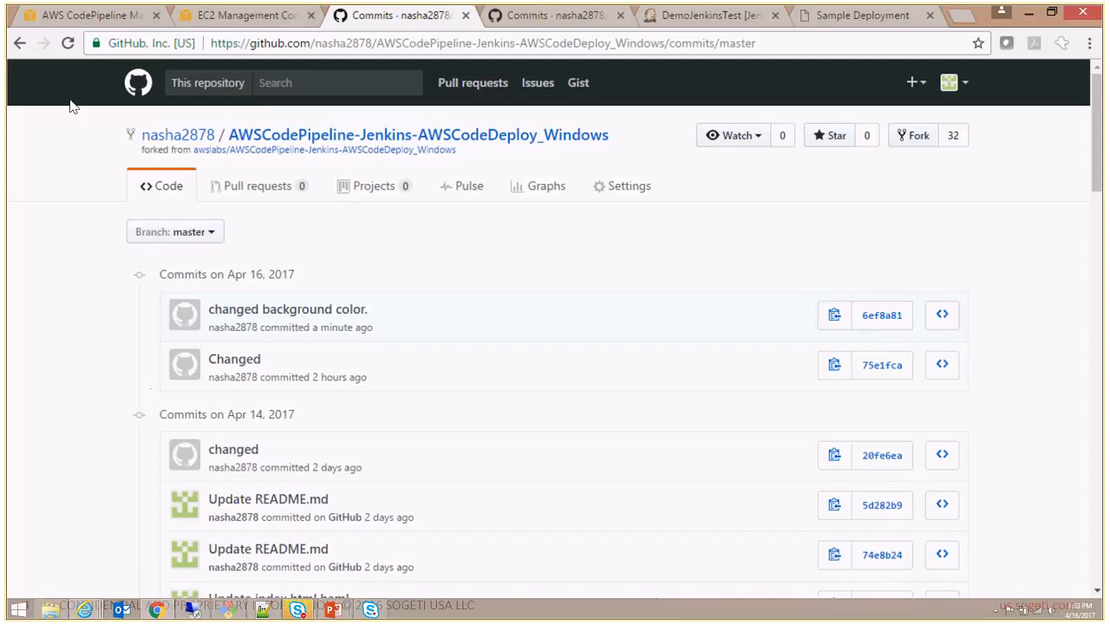
- Return to JenkinsDemoPipeline in AWS CodePipeline and view the status of its Source stage
click(91, 19)
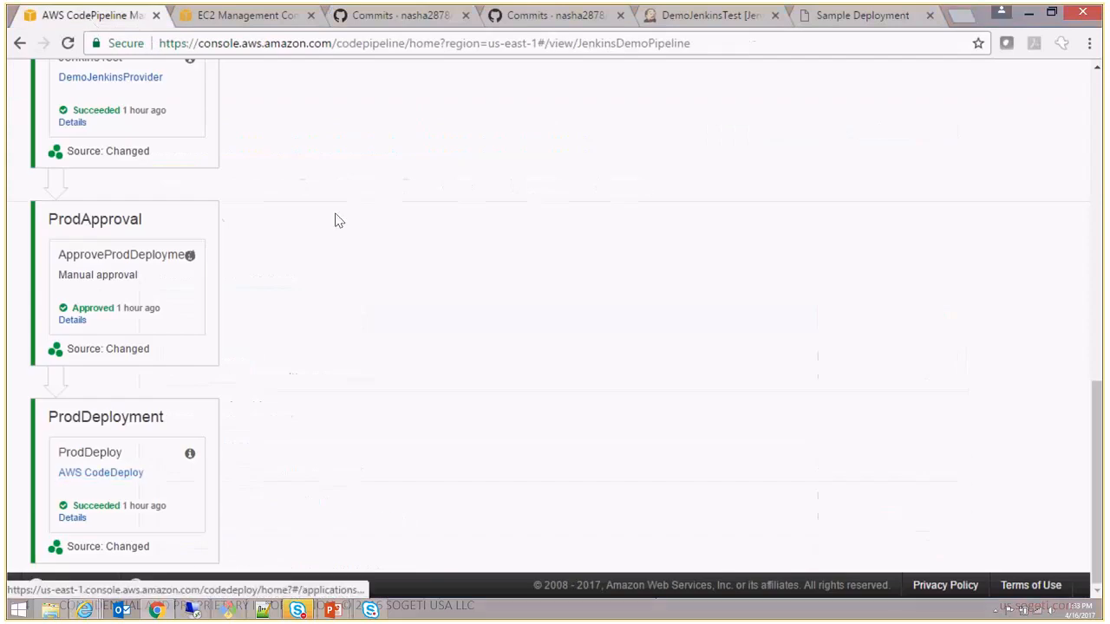
scroll(337, 218, up, 8)
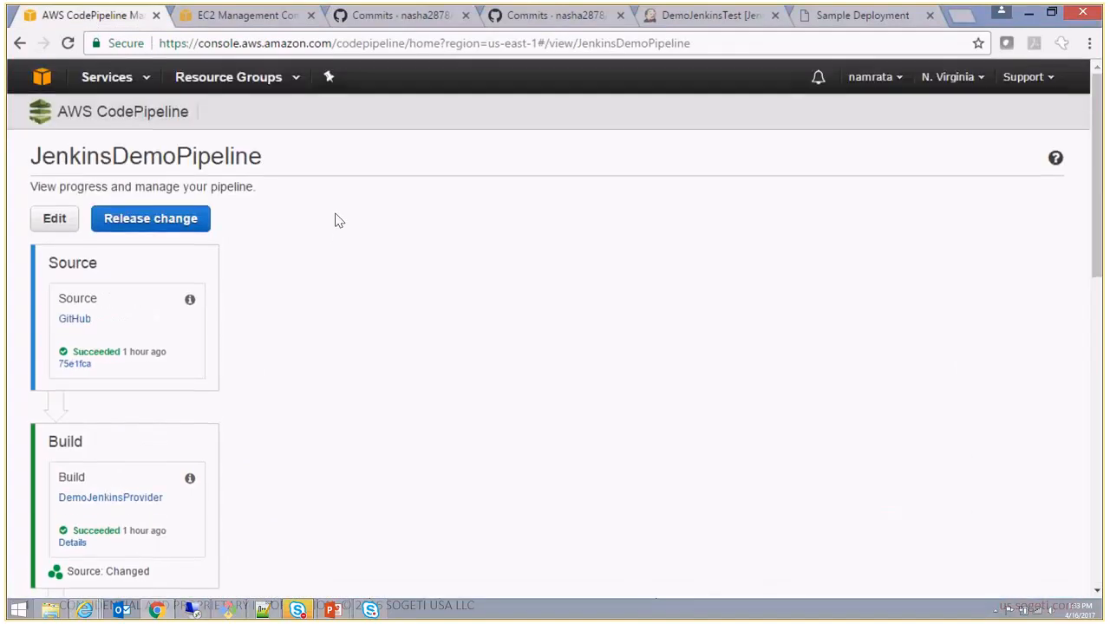
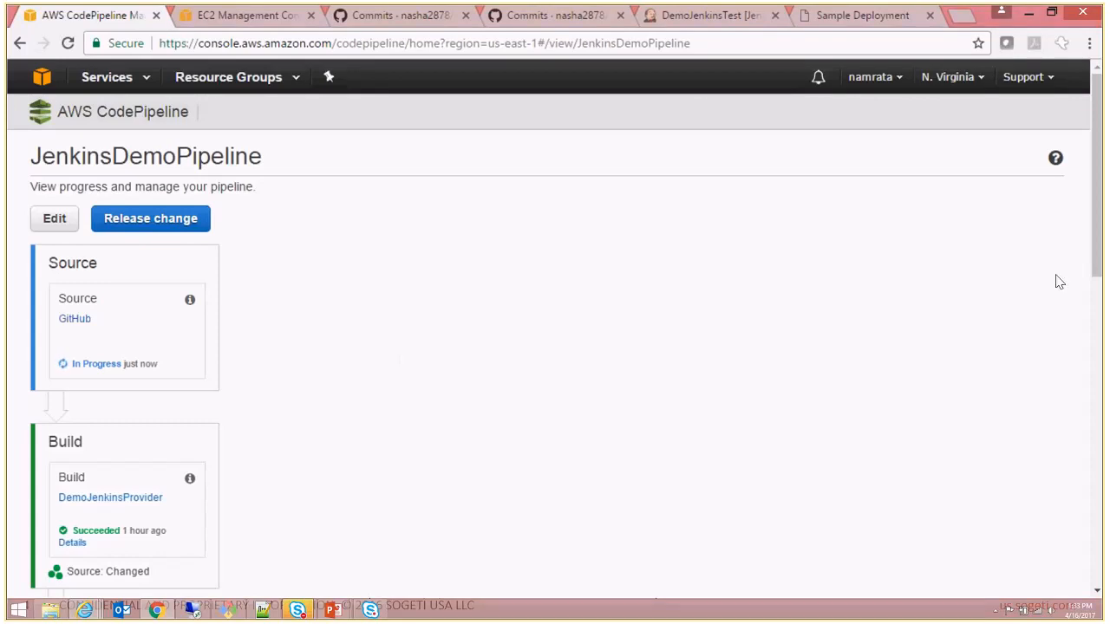
- Open the commit linked from the Source stage, review its src/index.html.haml background-color diff, and close the commit page
drag(1097, 200, 1103, 247)
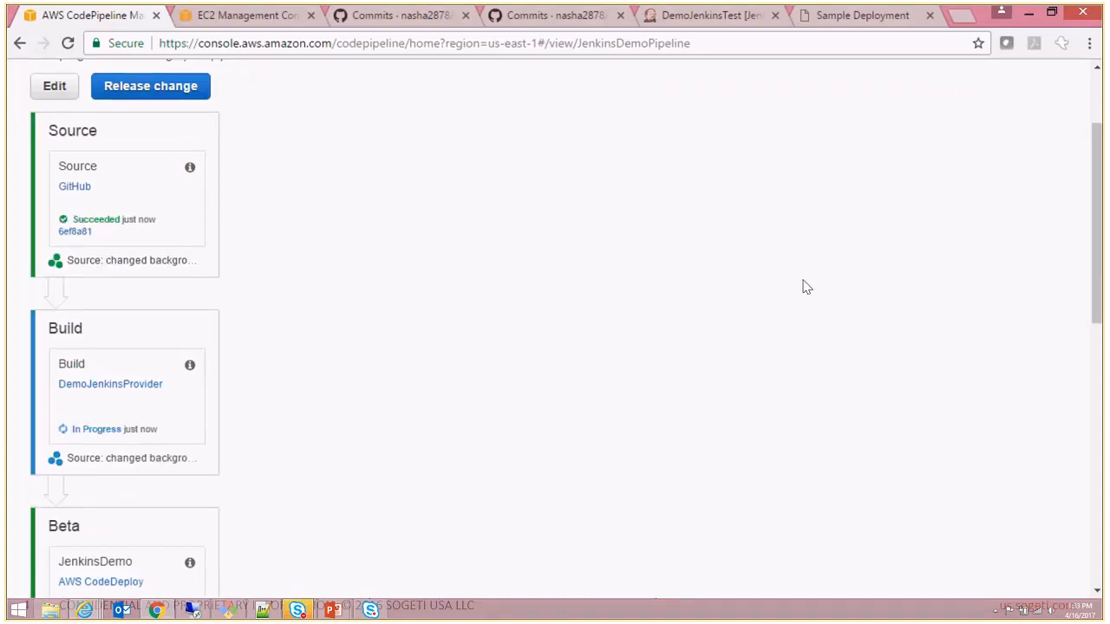
click(76, 234)
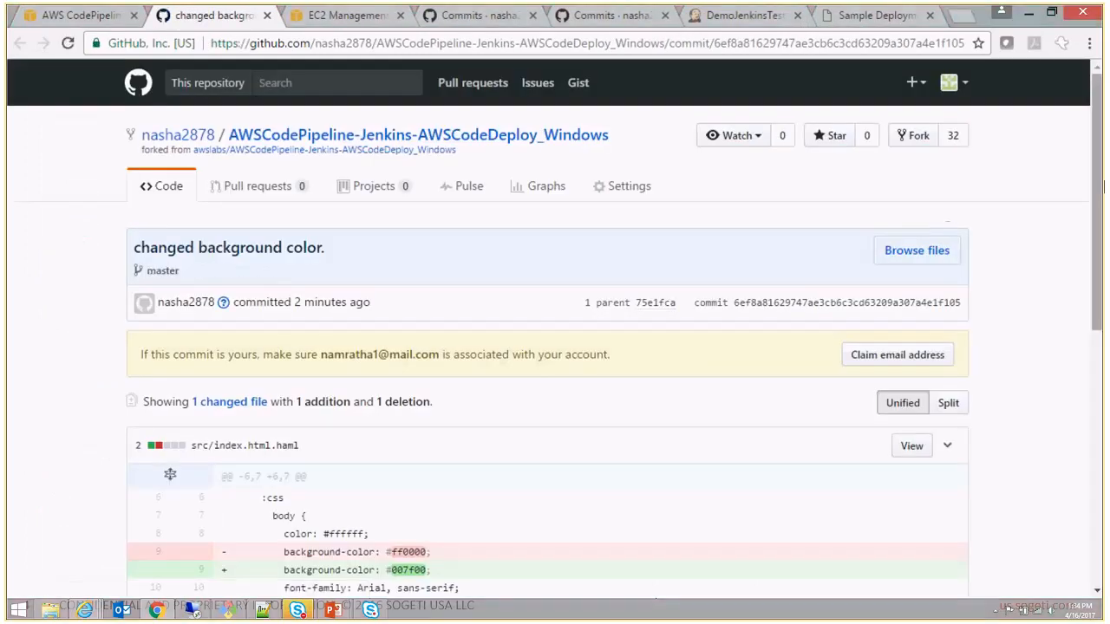
scroll(1102, 228, down, 1)
scroll(1102, 228, down, 1)
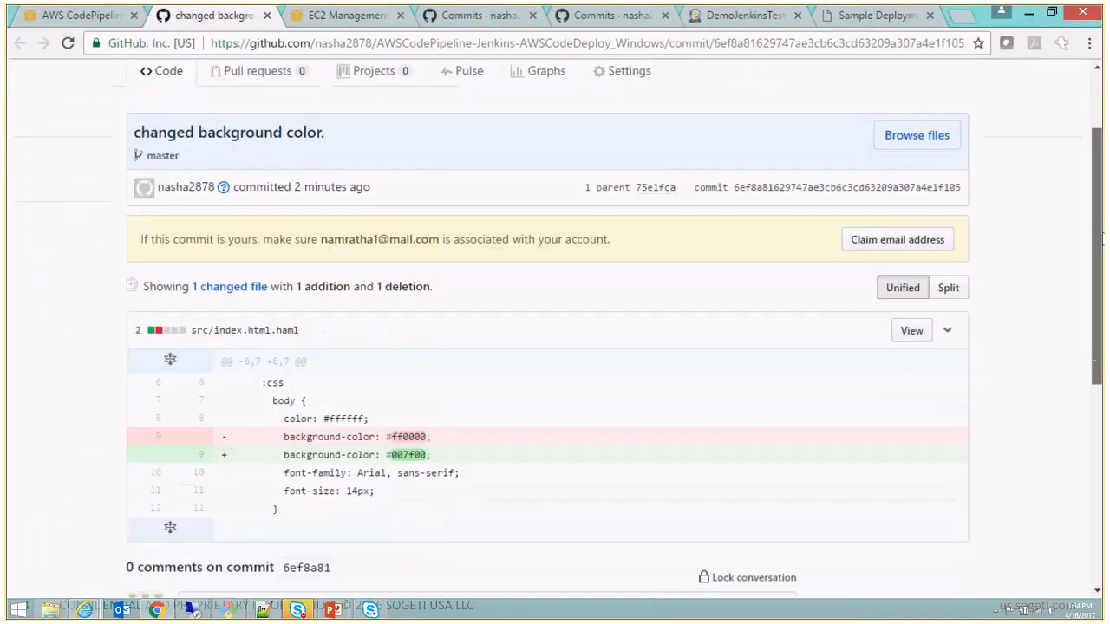
scroll(370, 406, down, 1)
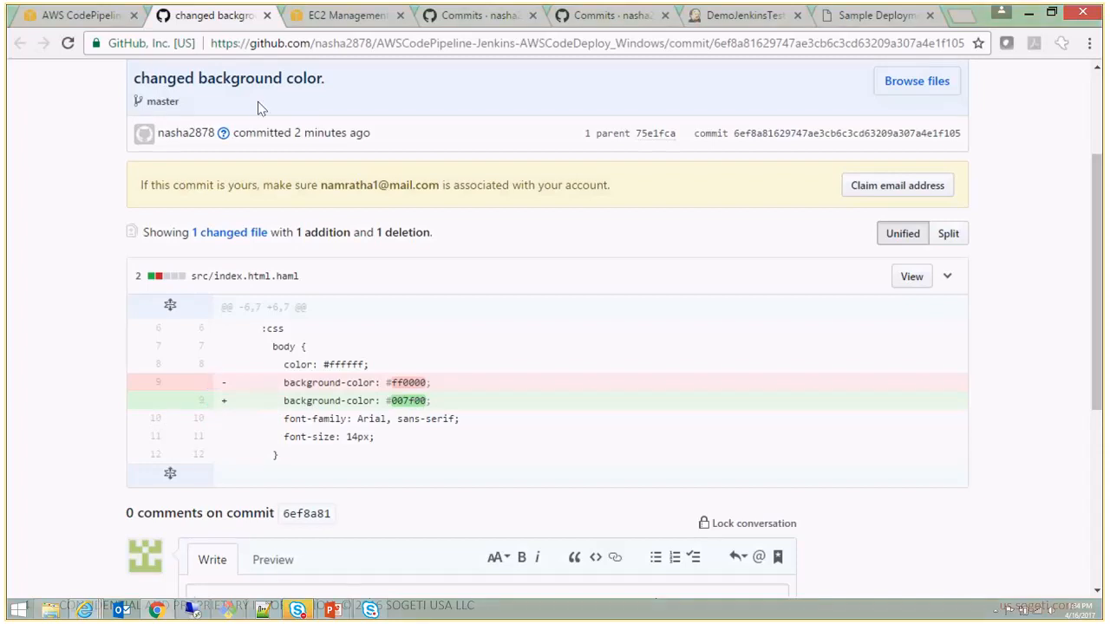
click(268, 16)
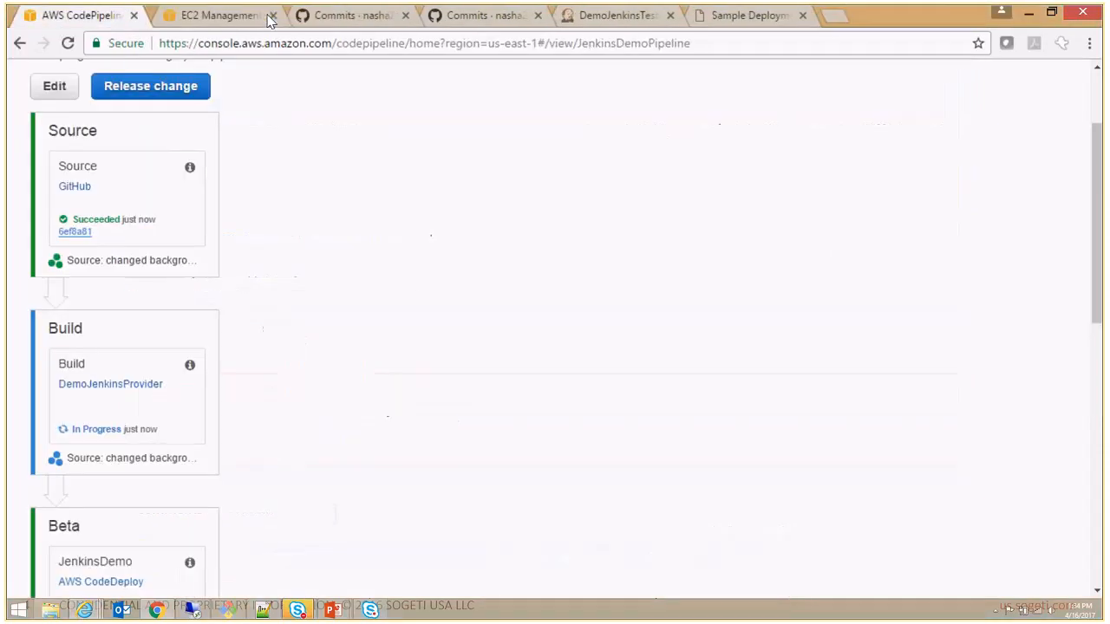
- View the pipeline's Build stage, and open the DemoJenkins project from the Jenkins dashboard to check its build history
drag(1096, 219, 1101, 286)
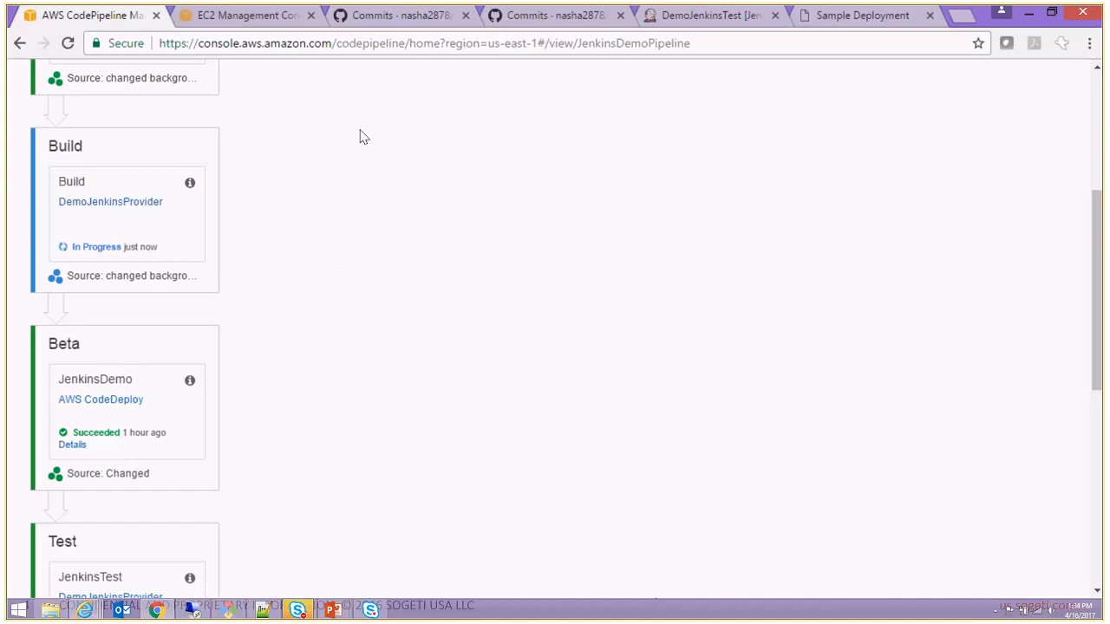
click(710, 21)
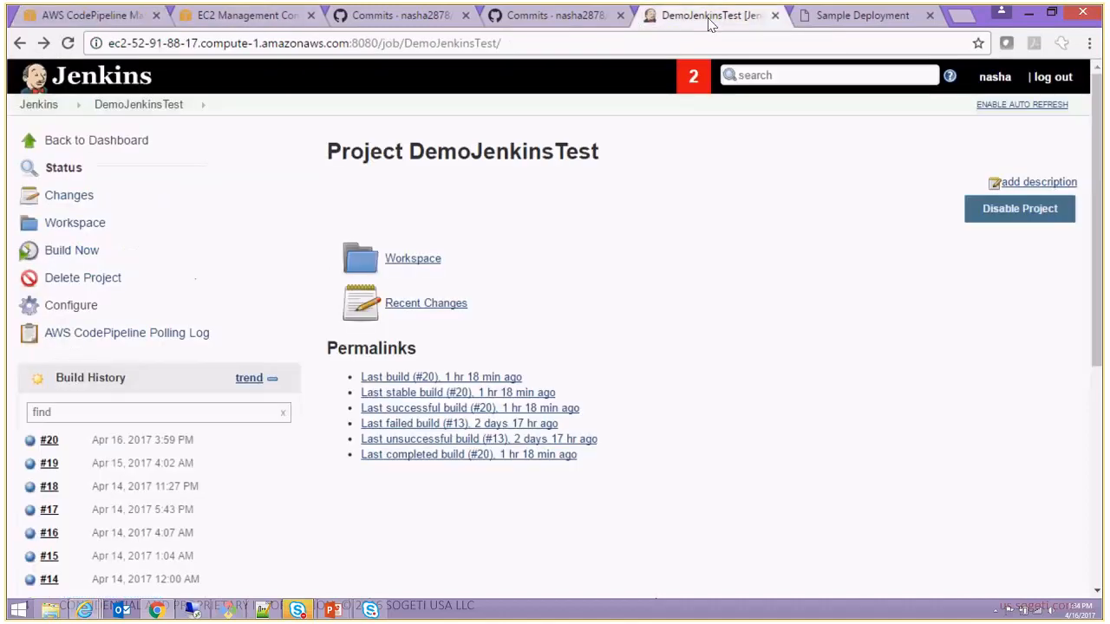
click(130, 140)
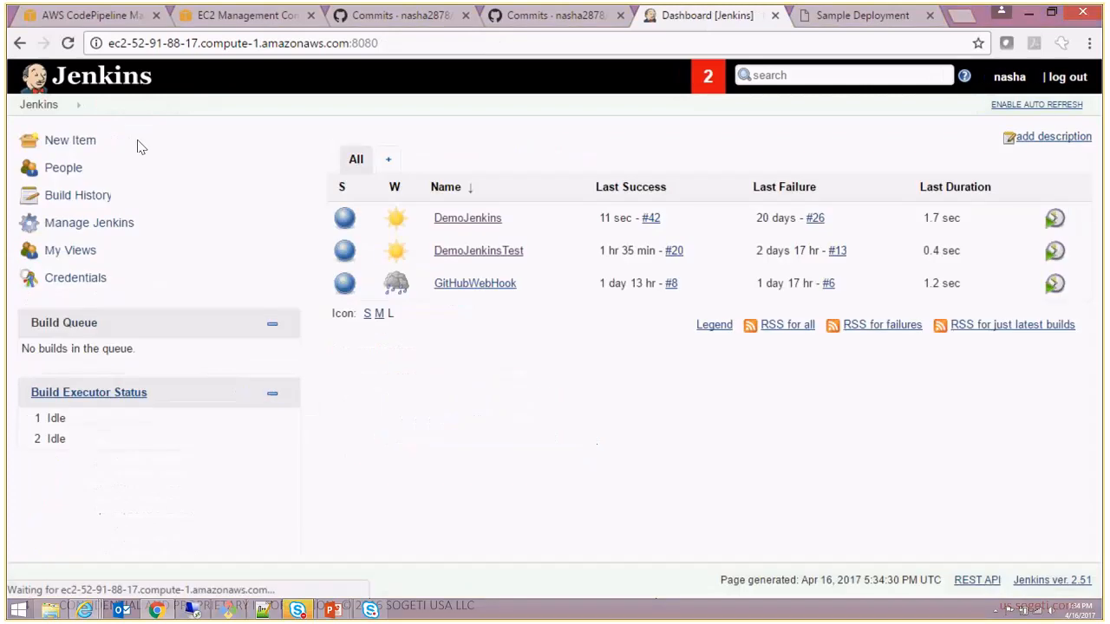
click(472, 222)
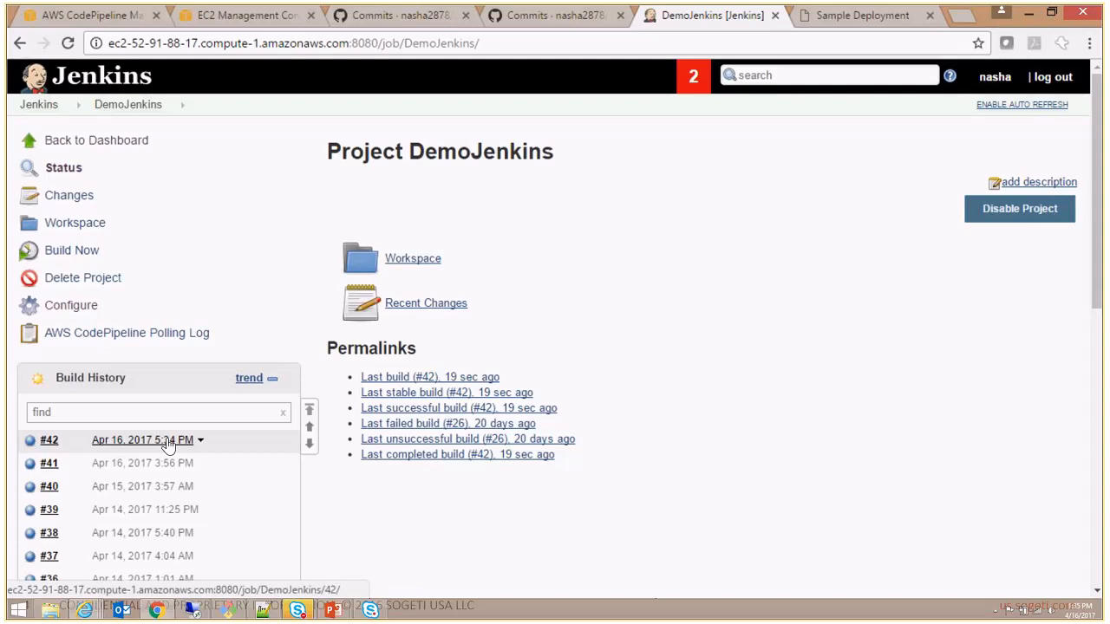
- Switch to the remote desktop session of the Jenkins server and open the DemoJenkins project from its Jenkins dashboard
click(194, 610)
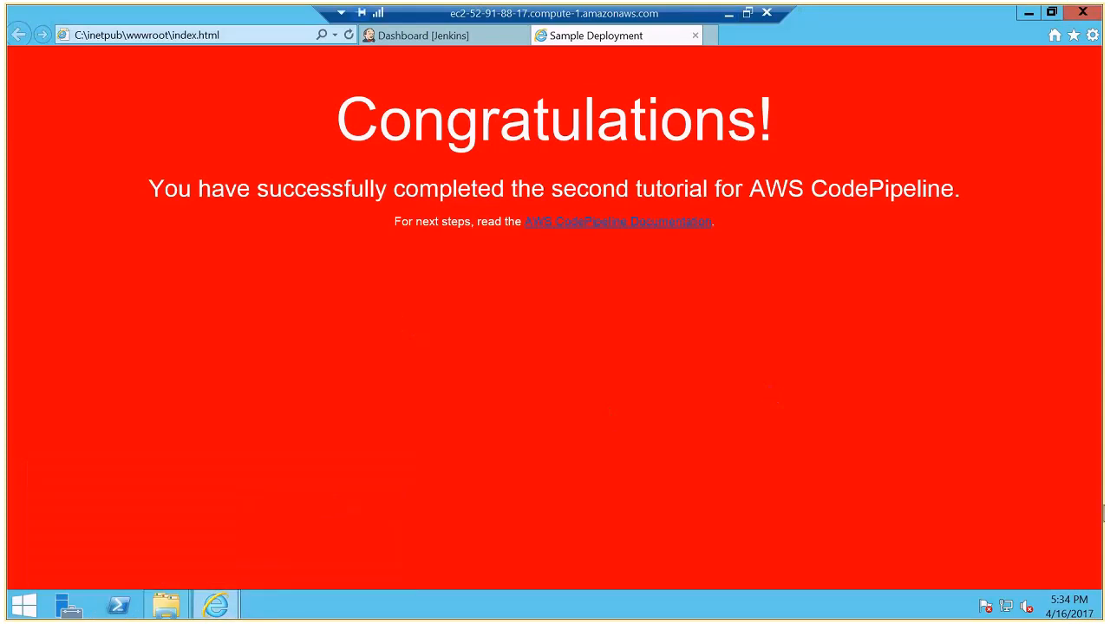
mouse_move(1056, 605)
mouse_move(208, 610)
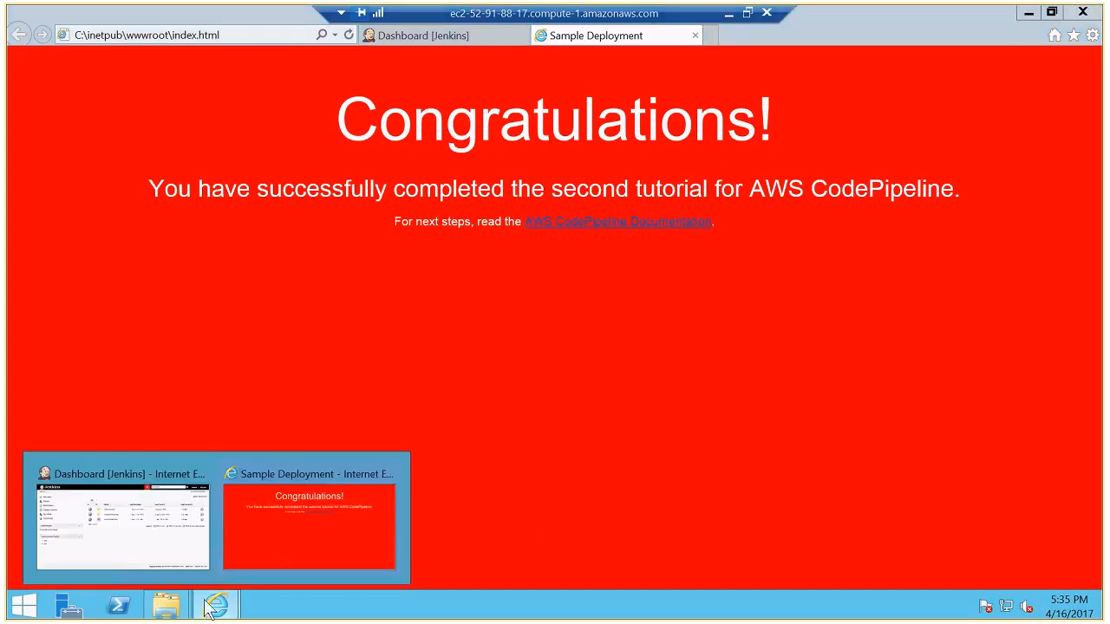
click(183, 566)
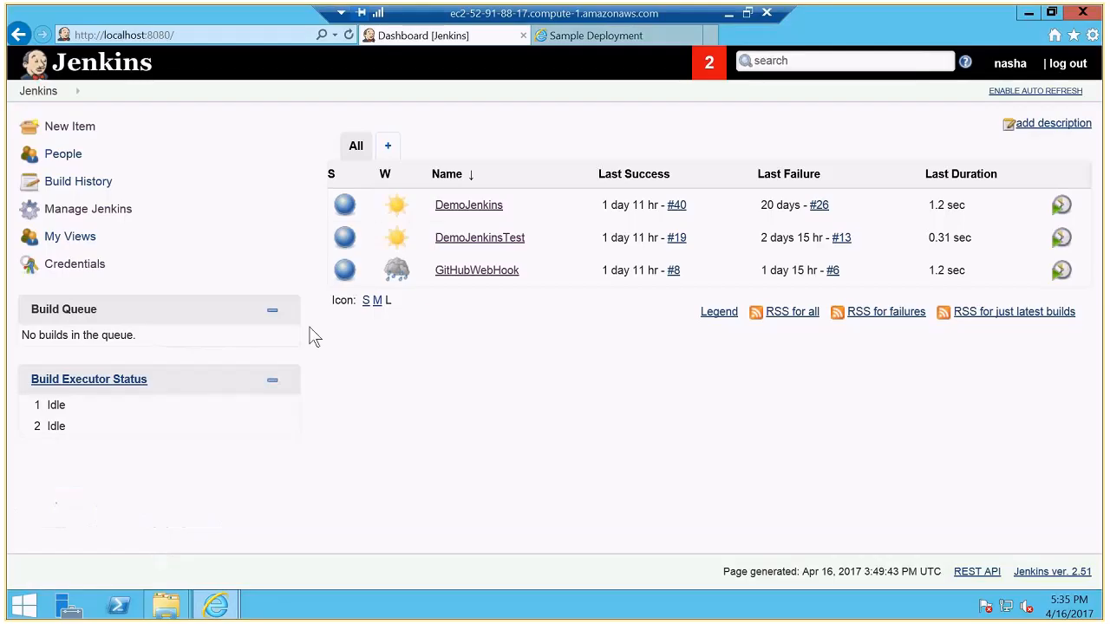
click(468, 206)
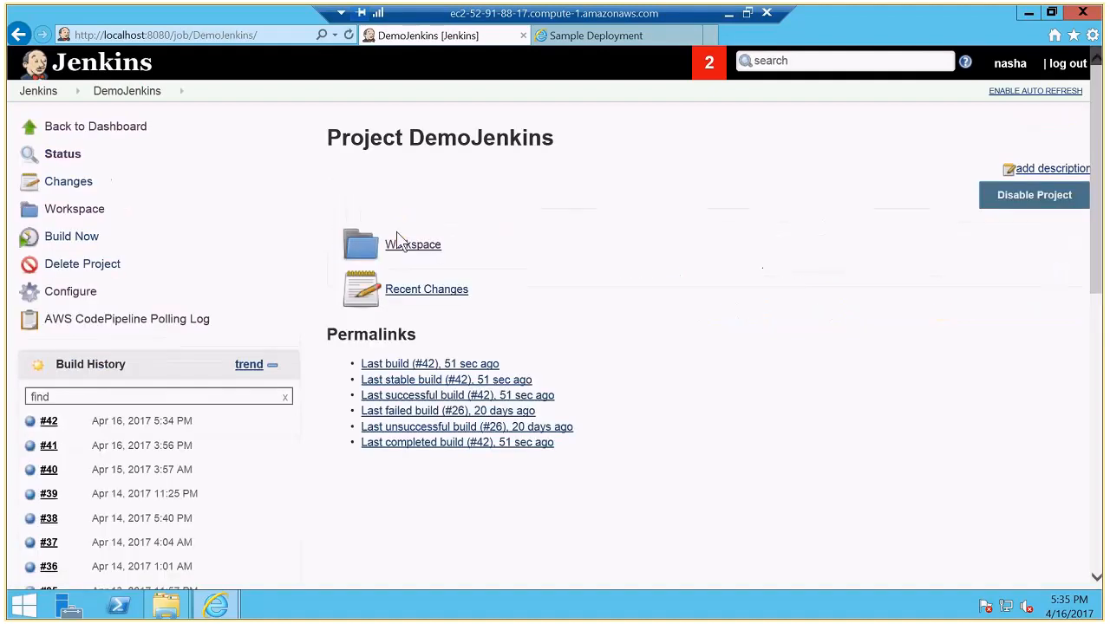
- Open the console output of DemoJenkins build #42 and review it from the line naming the build trigger to the end
click(50, 423)
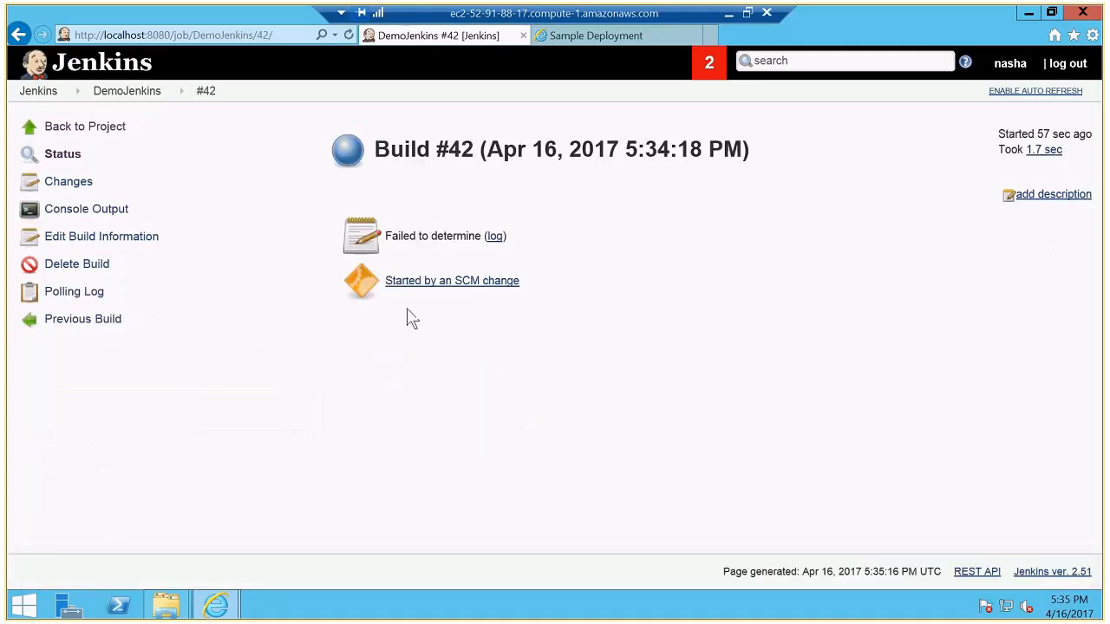
click(494, 242)
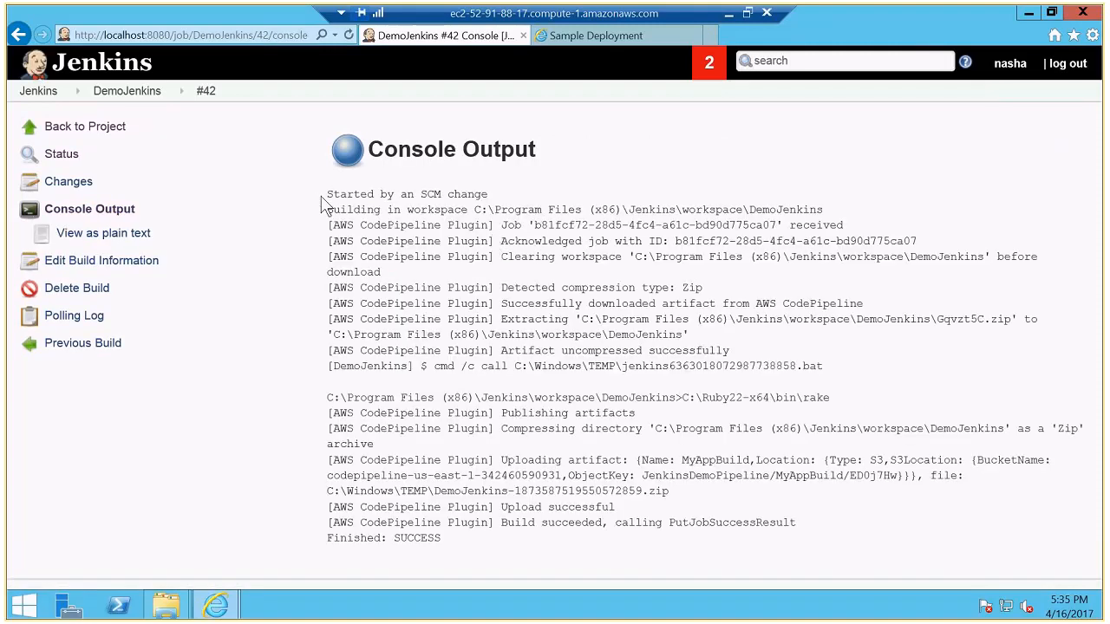
triple_click(515, 196)
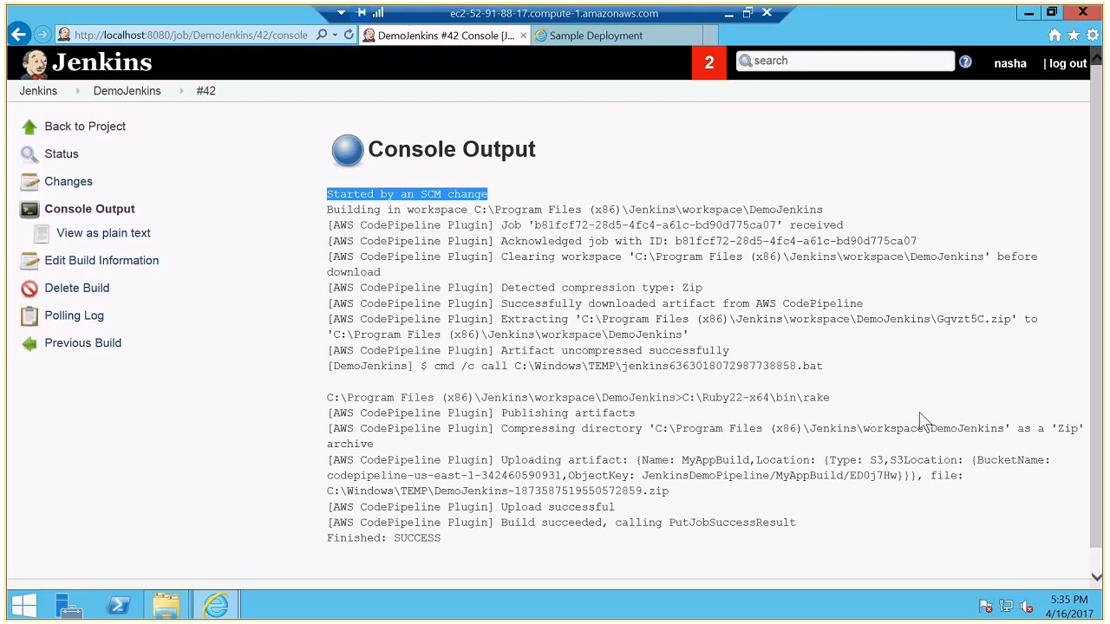
scroll(1097, 424, down, 1)
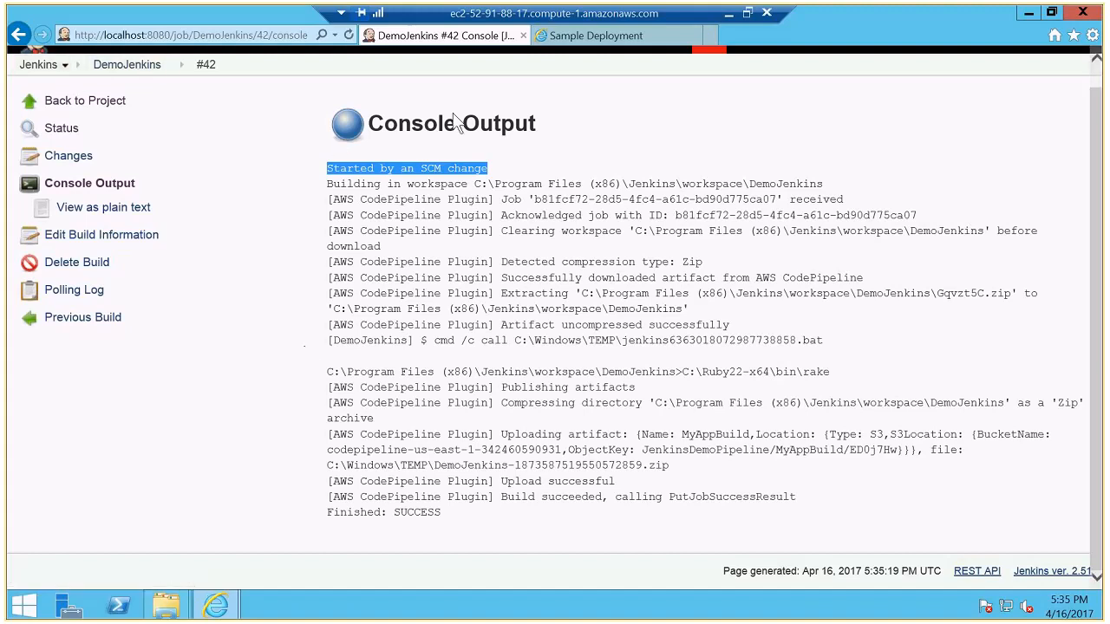
- Switch back to the pipeline in Chrome, try to open the Build stage's details, and return to the pipeline view
click(728, 14)
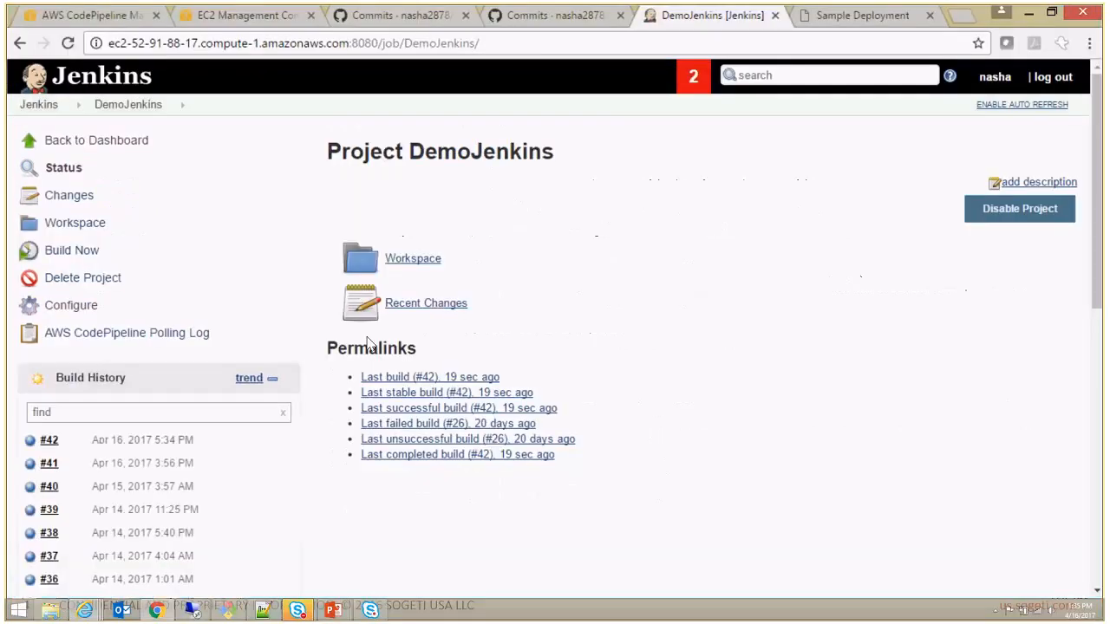
click(109, 18)
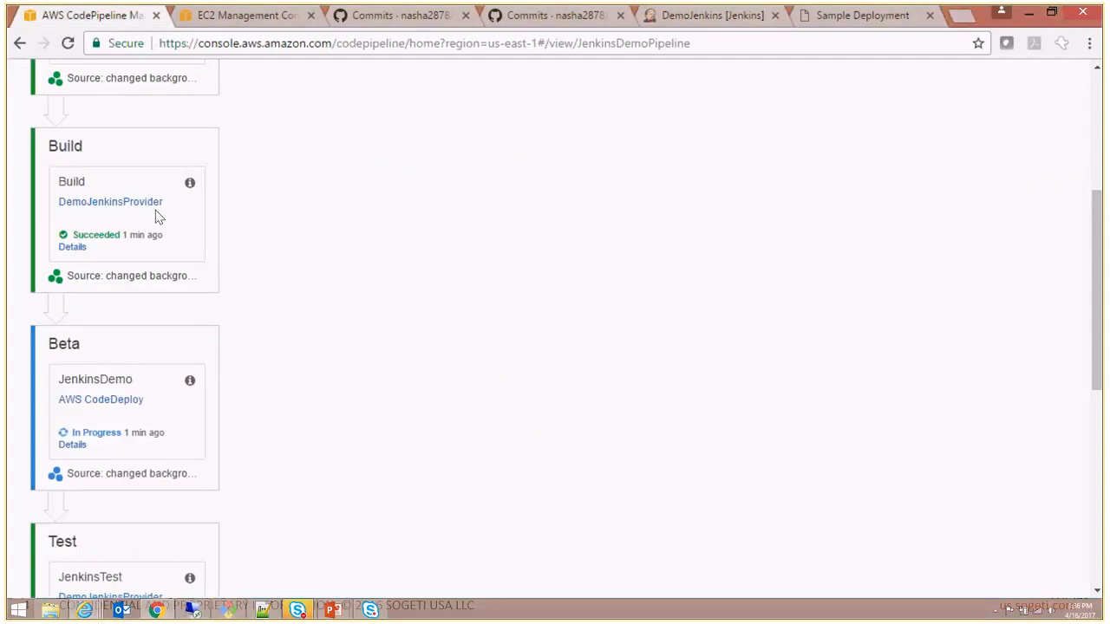
click(75, 248)
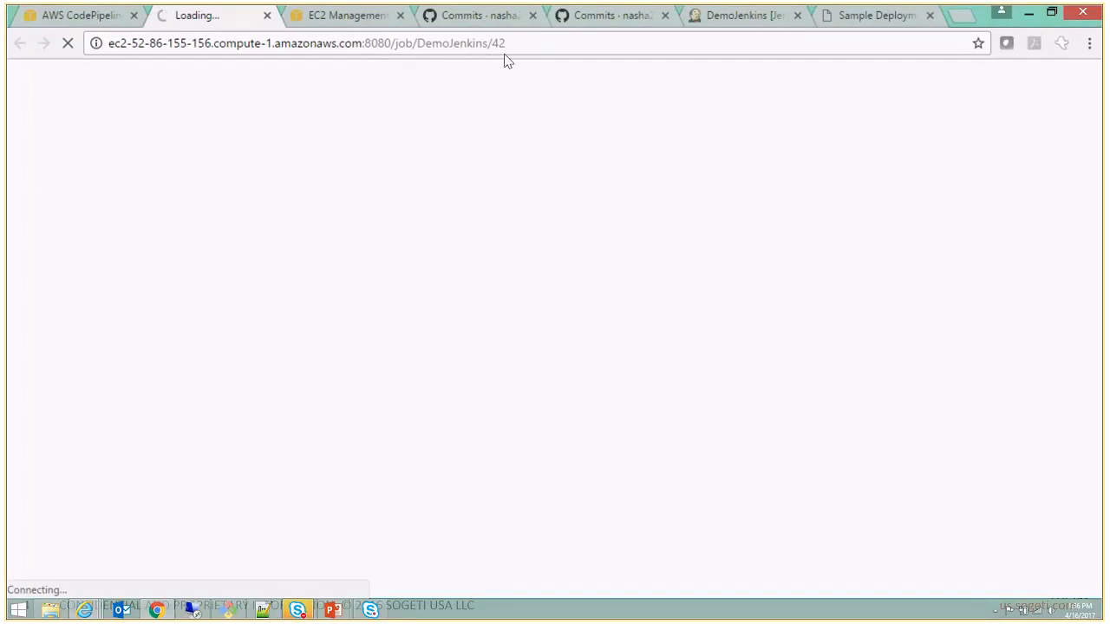
click(71, 17)
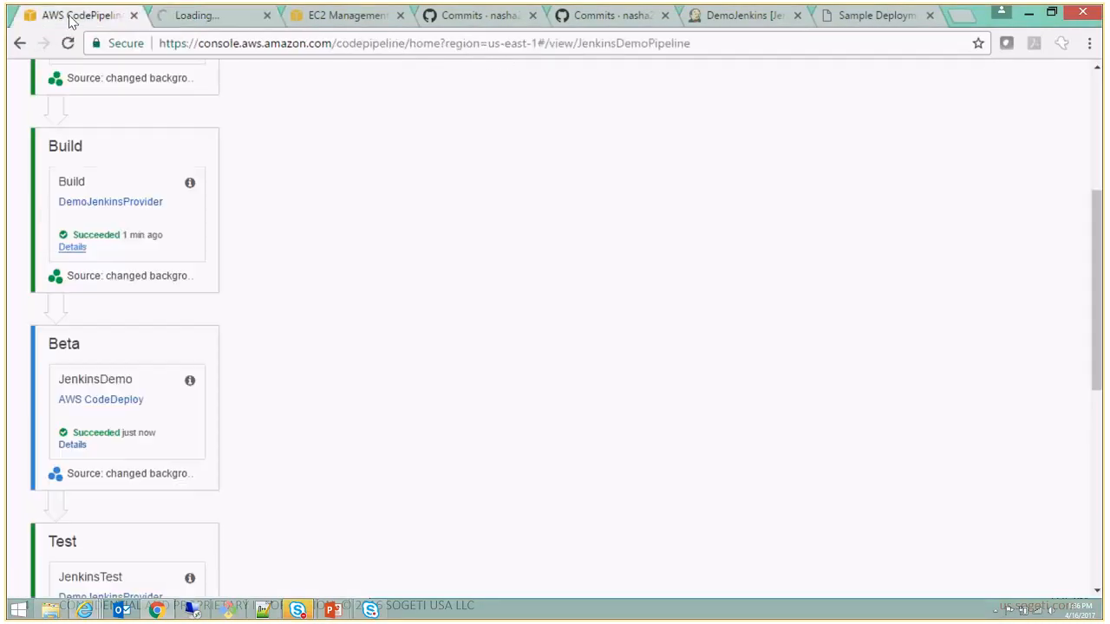
- Open the Beta stage's deployment details in AWS CodeDeploy and review the deployment progress and instance activity
drag(1098, 267, 1097, 333)
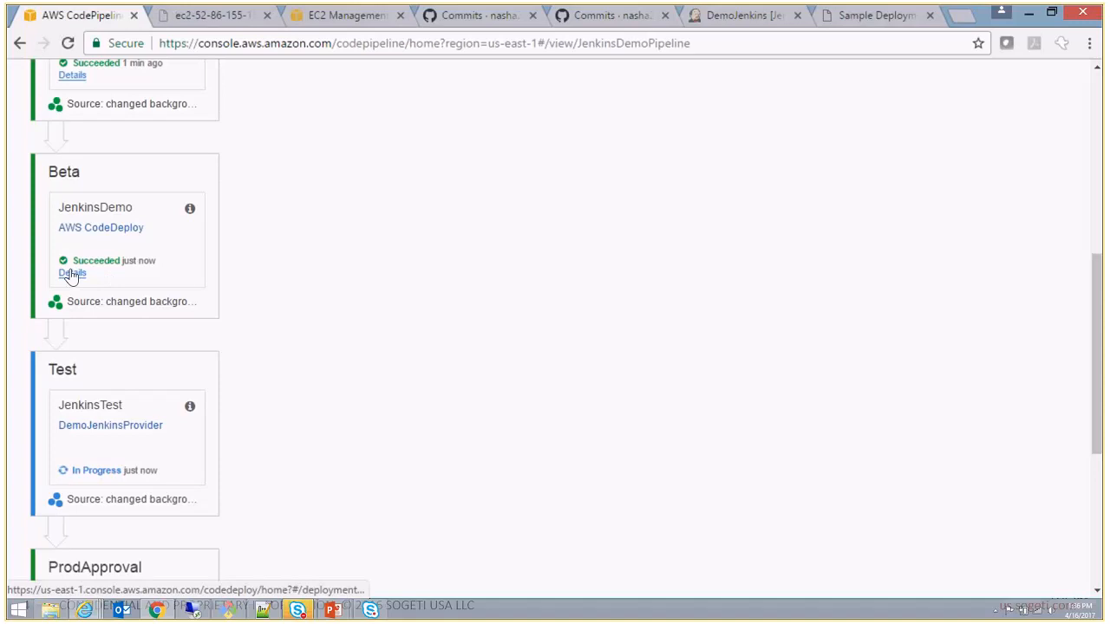
click(71, 273)
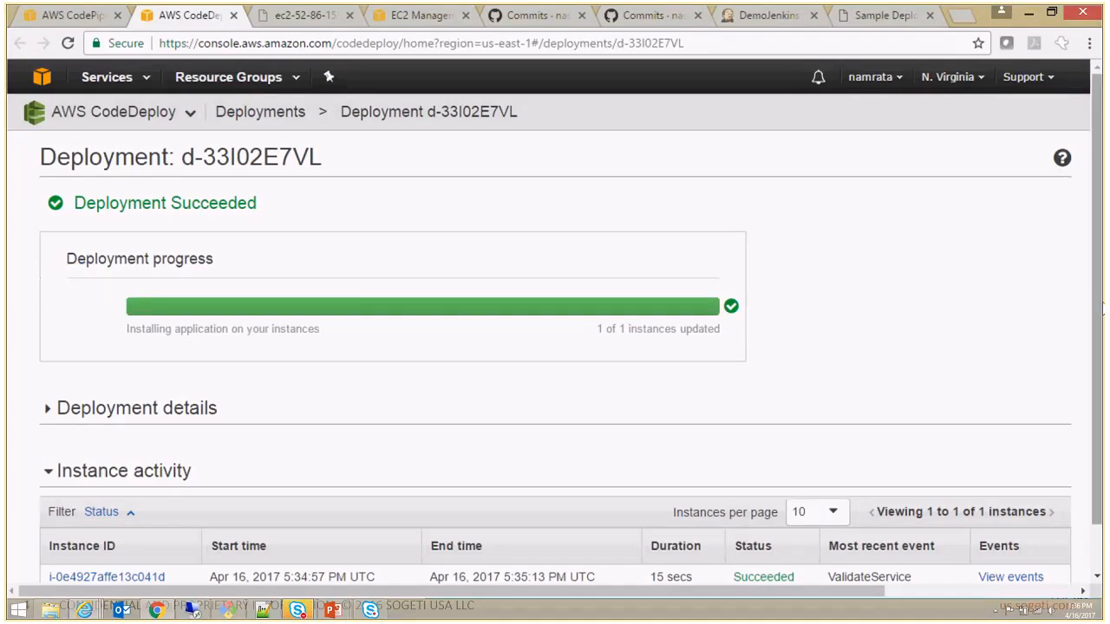
scroll(1101, 313, down, 1)
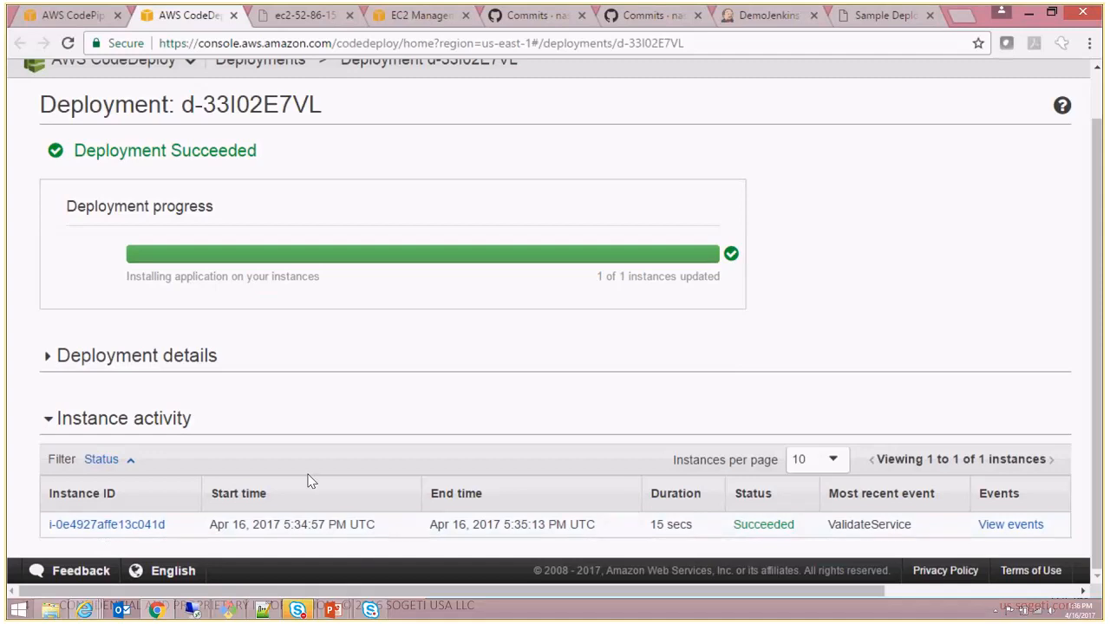
- Switch to the remote desktop session and reload the Sample Deployment page at C:\inetpub\wwwroot\index.html to check its background color
click(208, 611)
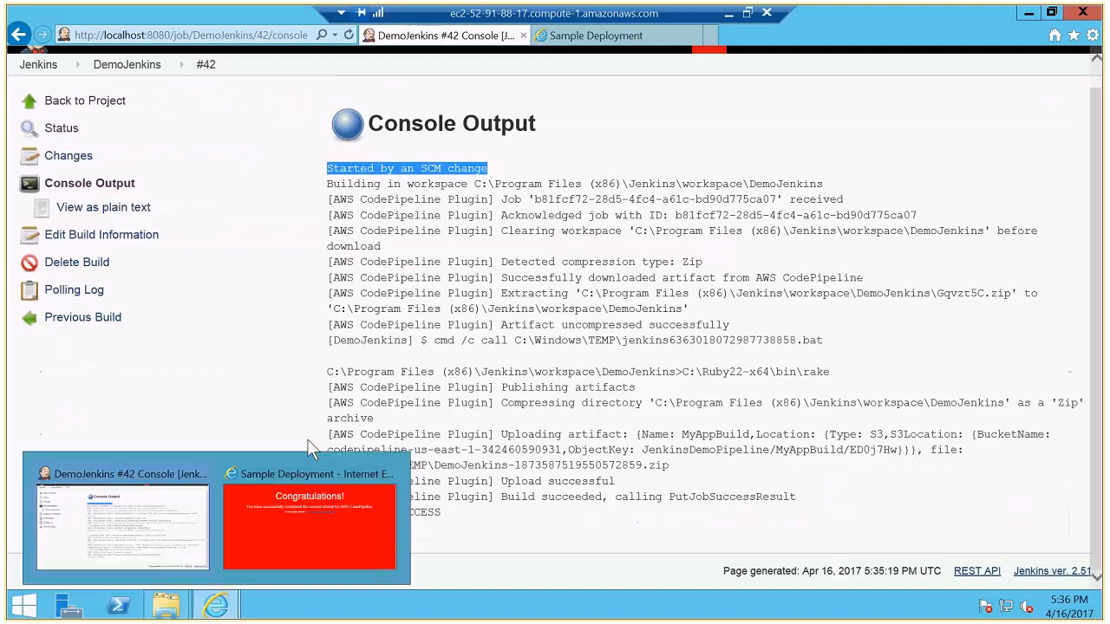
click(614, 264)
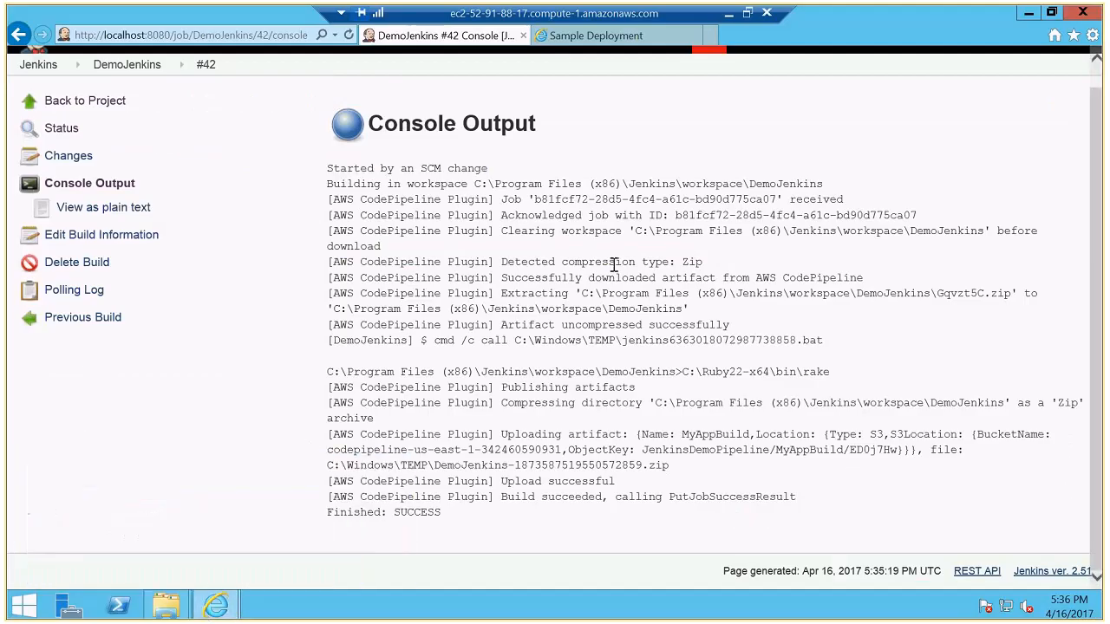
click(638, 39)
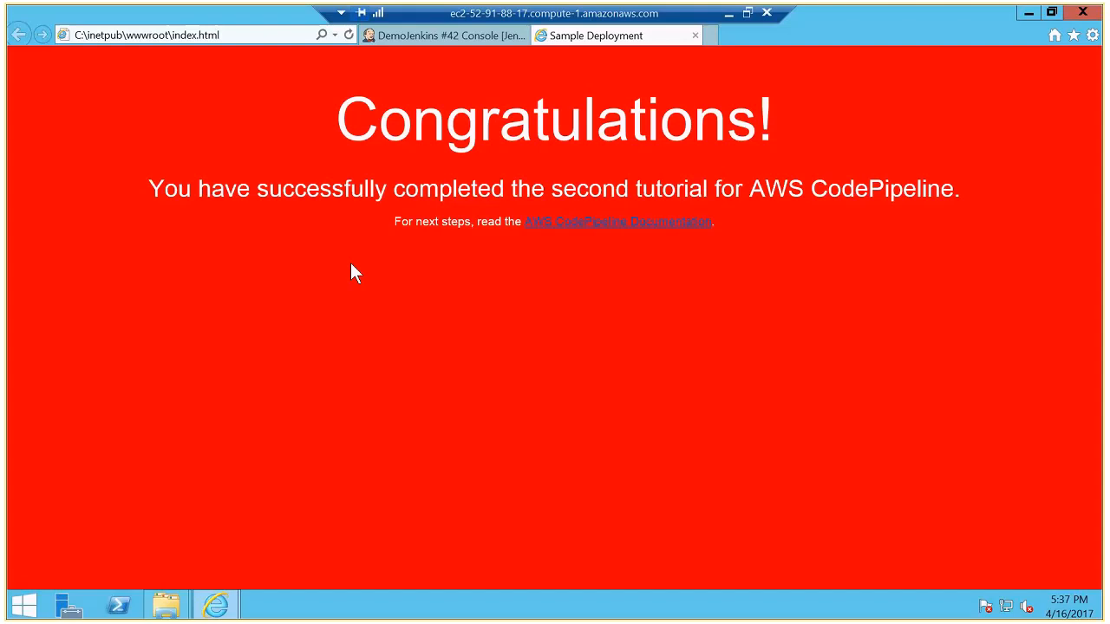
click(348, 39)
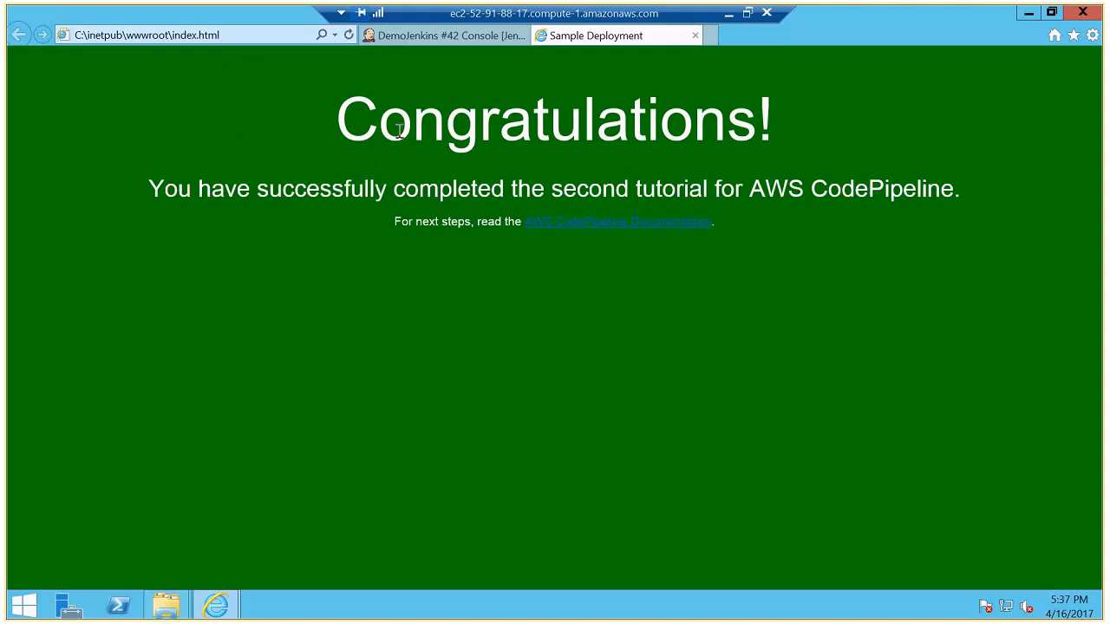
- Switch back to Chrome and open the list of running instances in the EC2 console
click(728, 19)
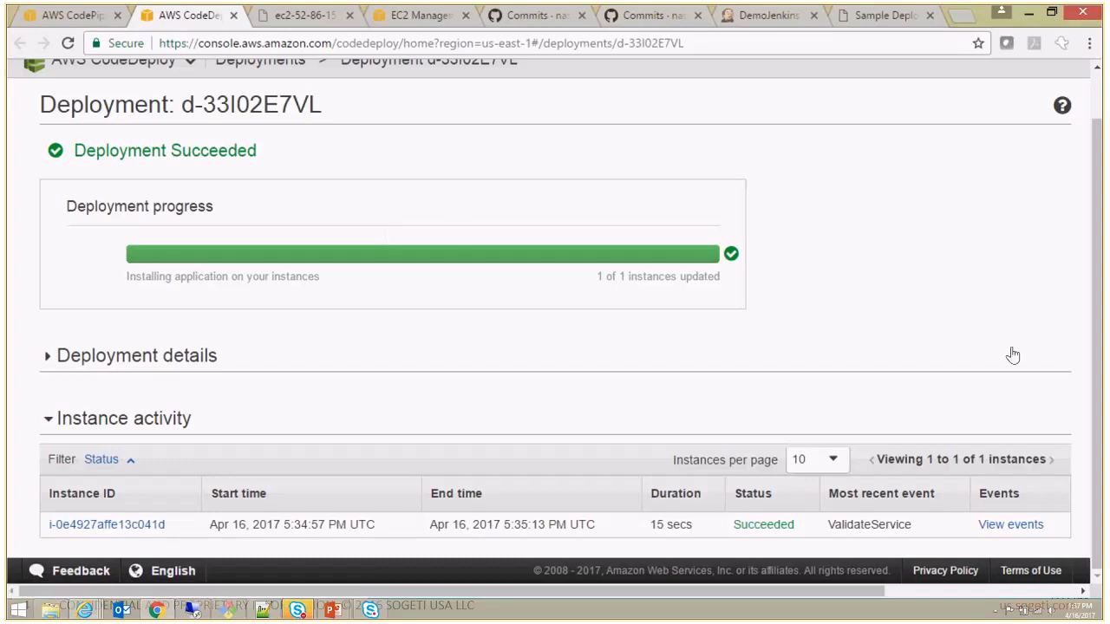
scroll(1098, 223, up, 1)
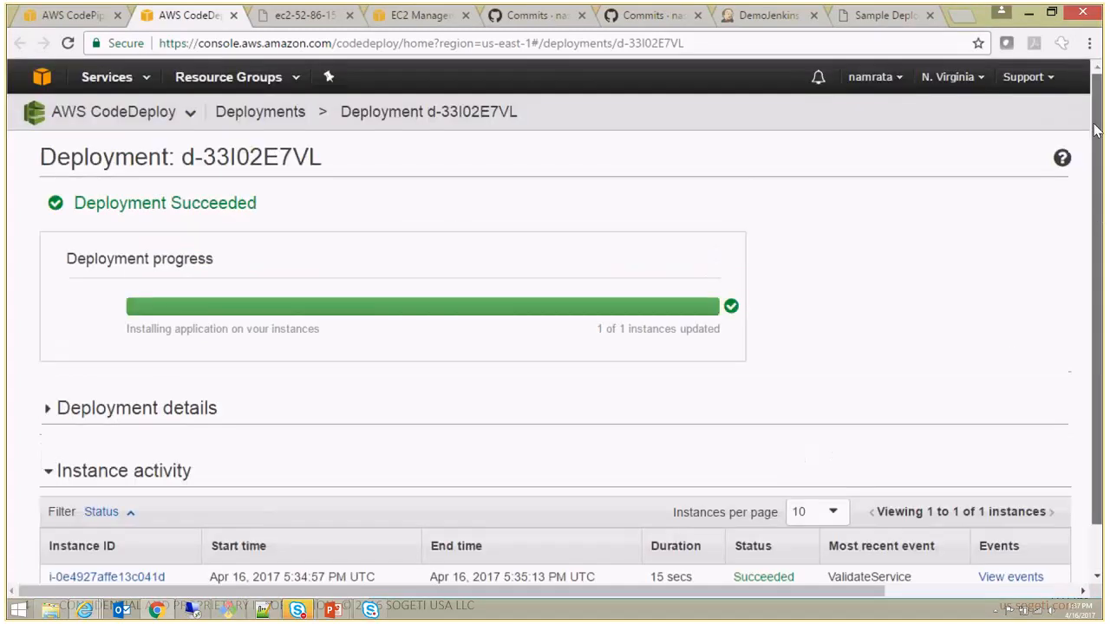
click(147, 82)
click(55, 189)
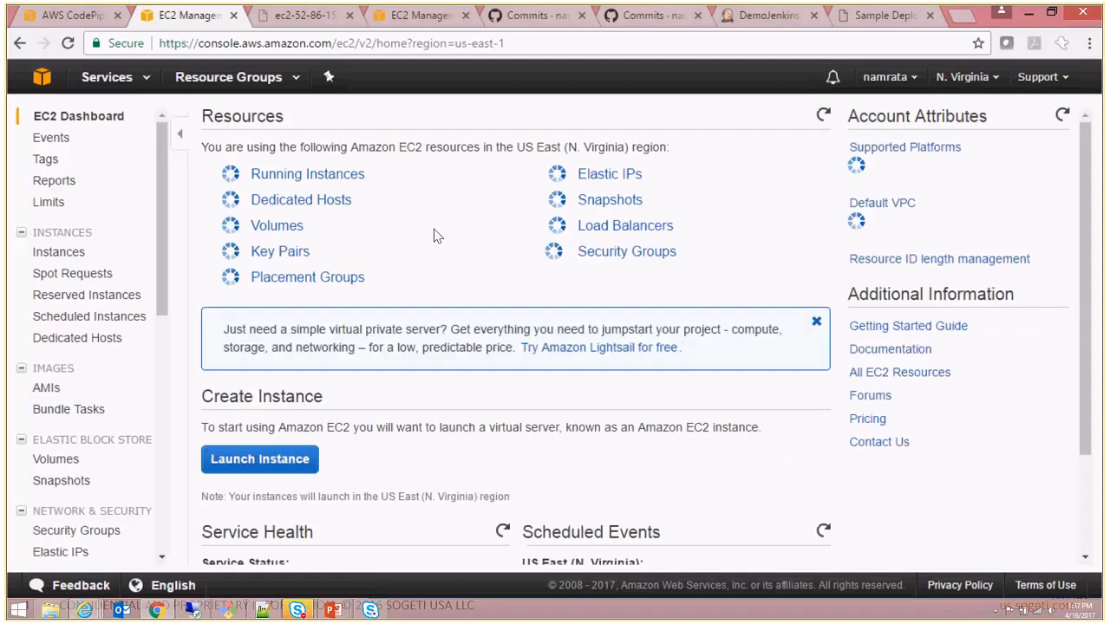
click(271, 178)
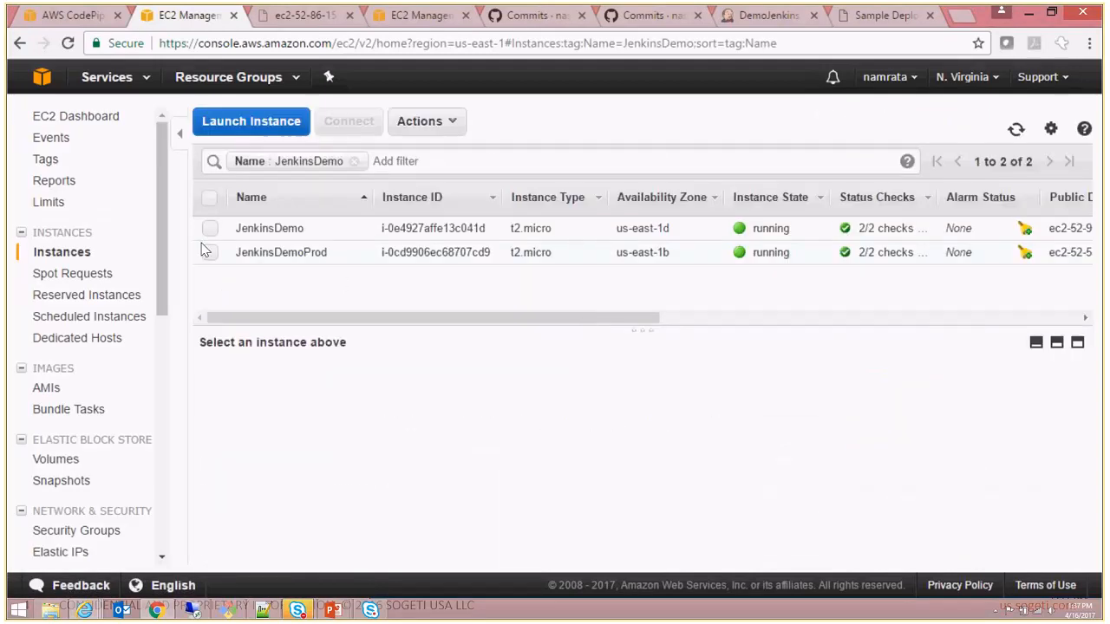
- Copy the JenkinsDemo instance's public DNS and open it in a new browser tab to check the beta page's background color
click(209, 228)
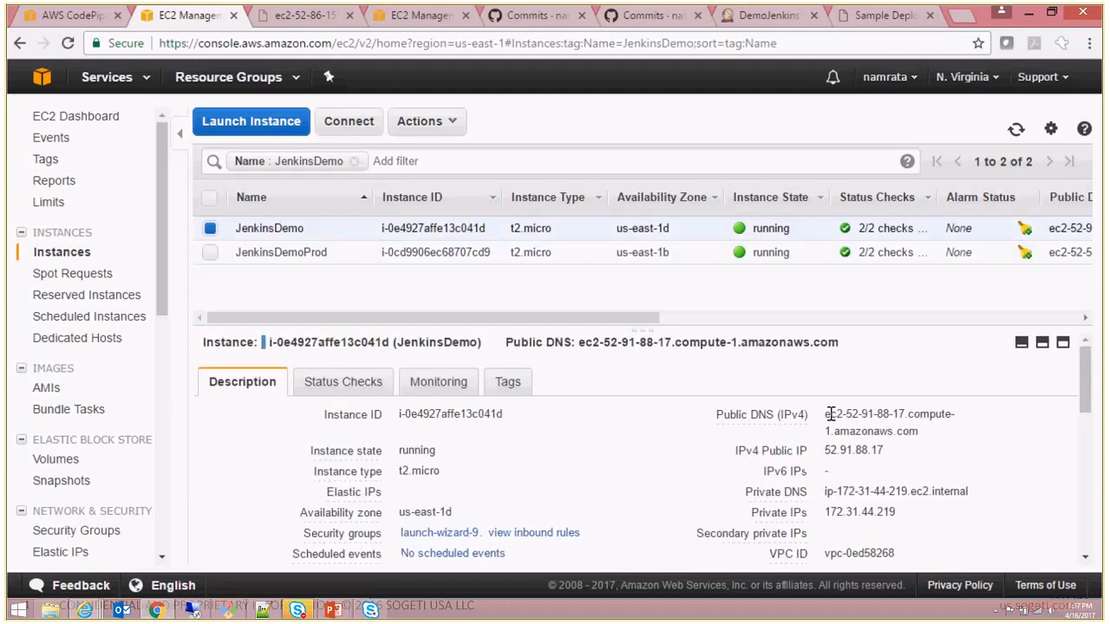
drag(824, 415, 940, 437)
key(ctrl+c)
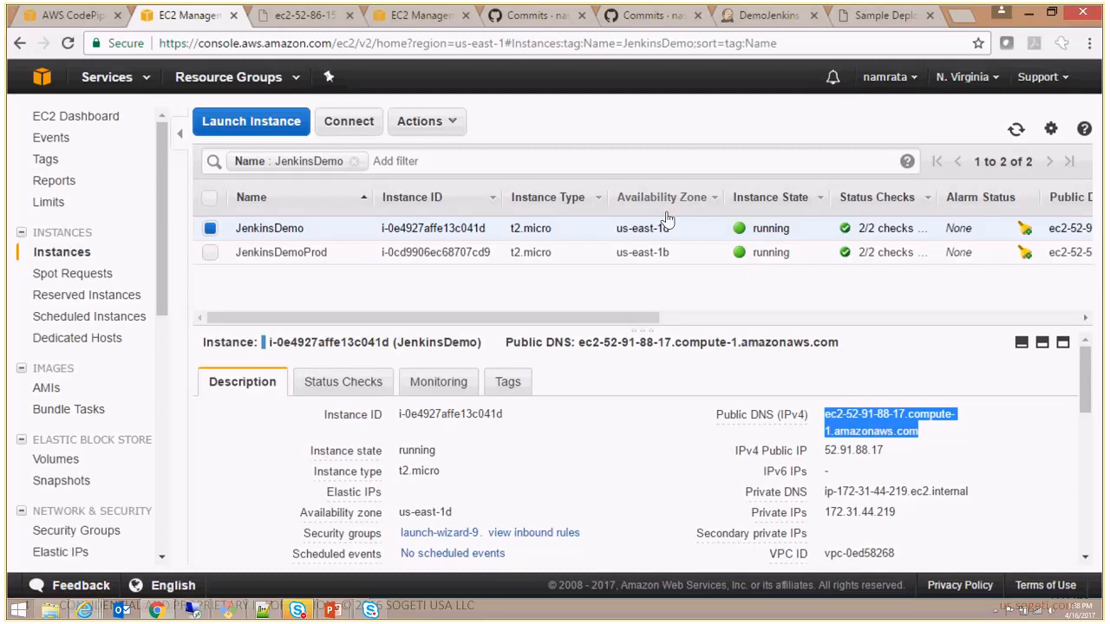
click(960, 15)
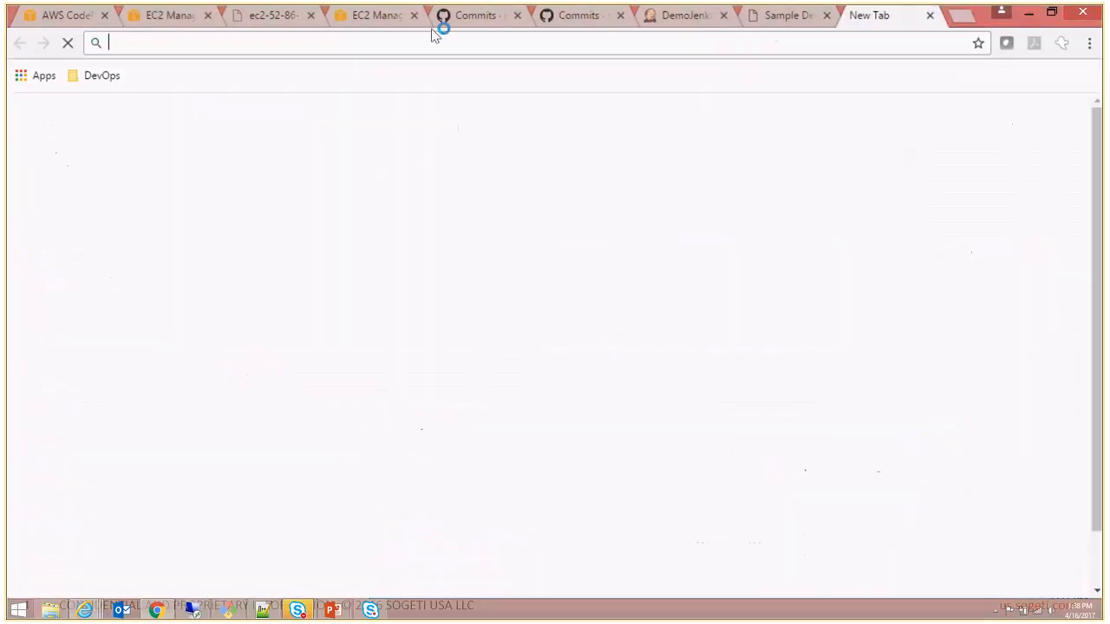
key(ctrl+v)
key(Return)
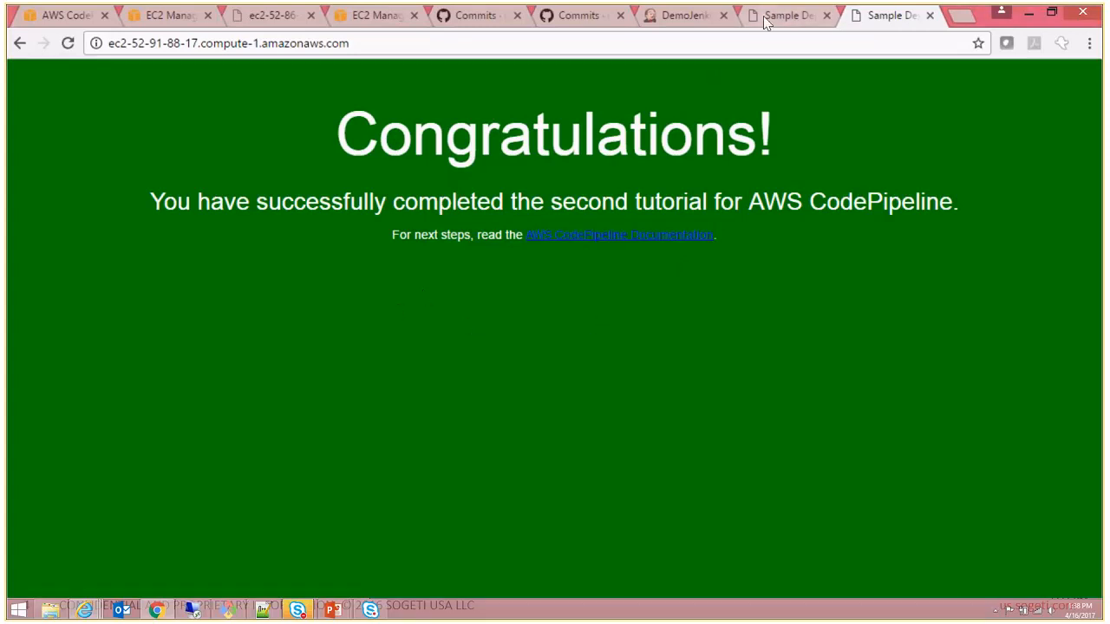
- Return to the pipeline view and try to open the details of the Test stage's JenkinsTest action
click(61, 18)
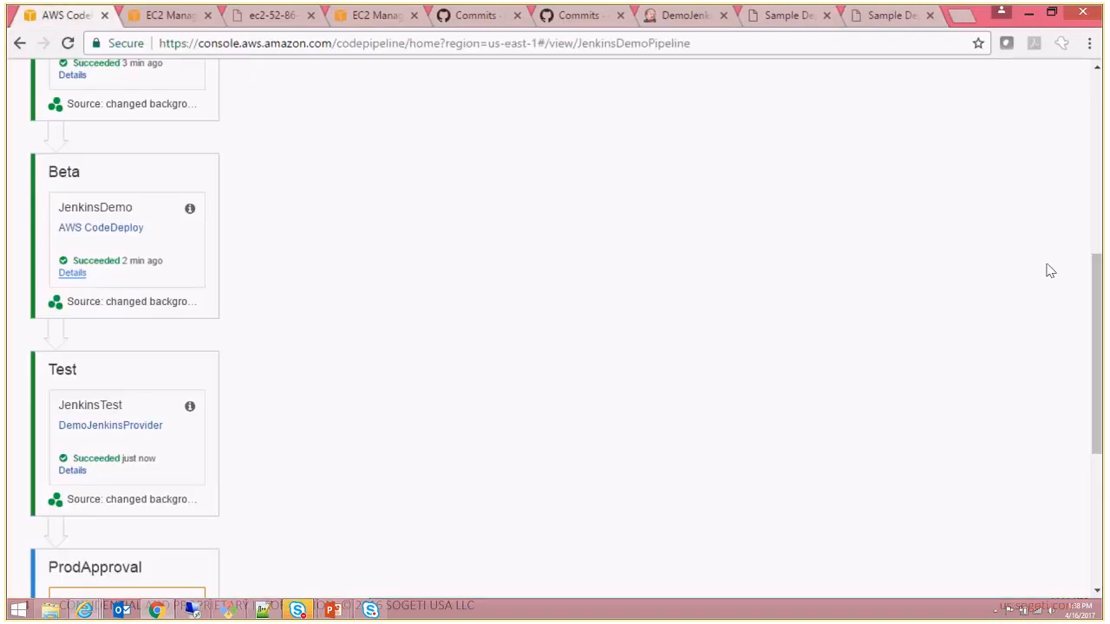
drag(1098, 279, 1100, 348)
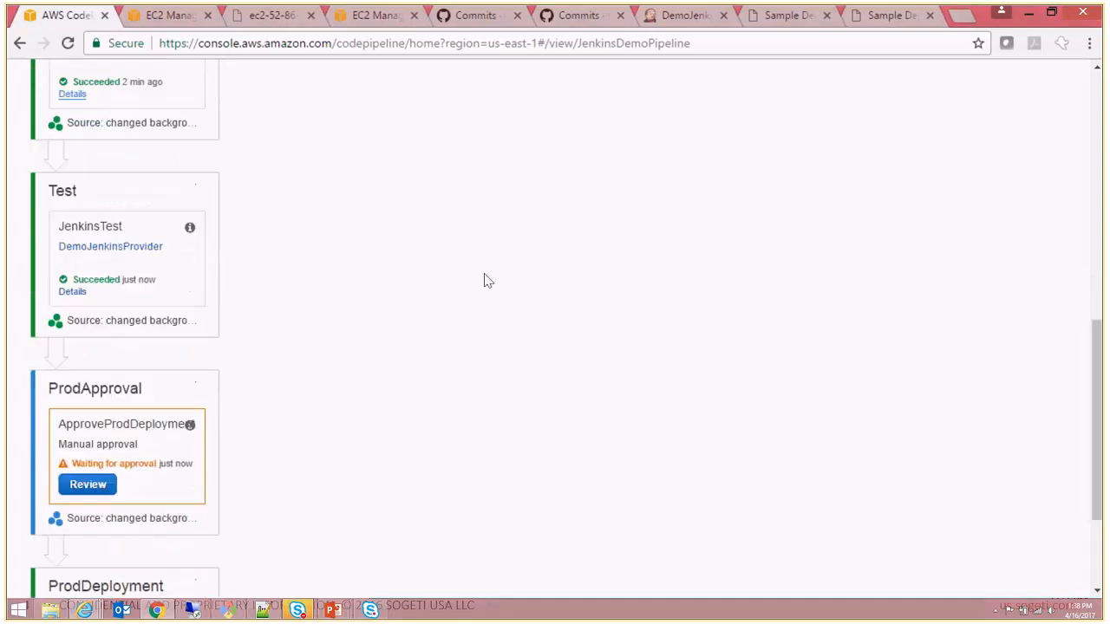
click(73, 294)
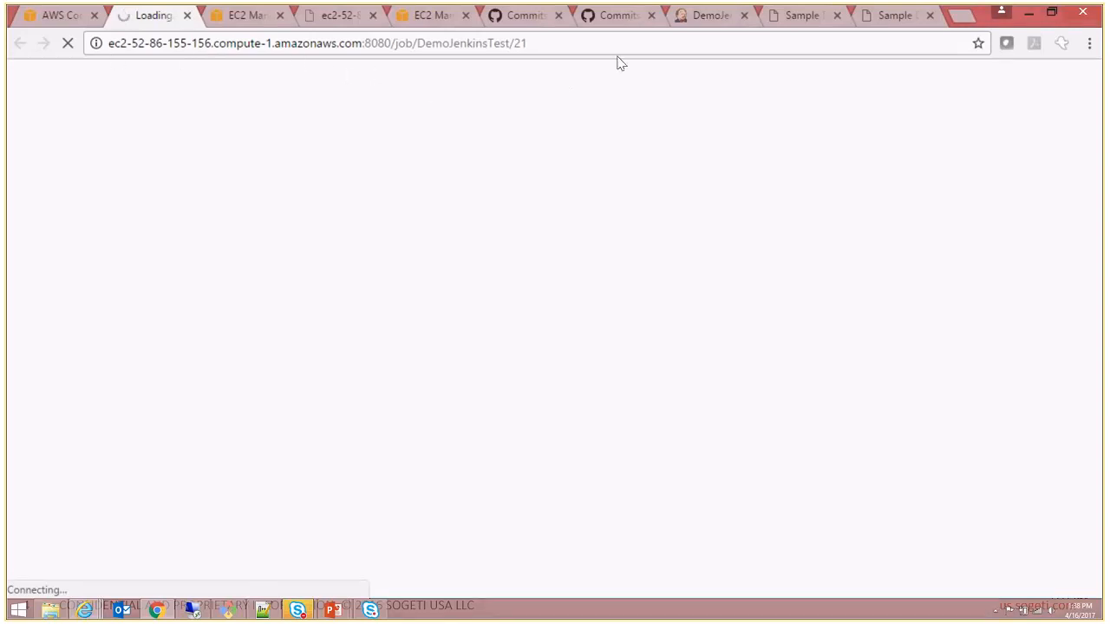
- Switch to the Jenkins page and open build #21 of the DemoJenkinsTest project from the dashboard
click(698, 15)
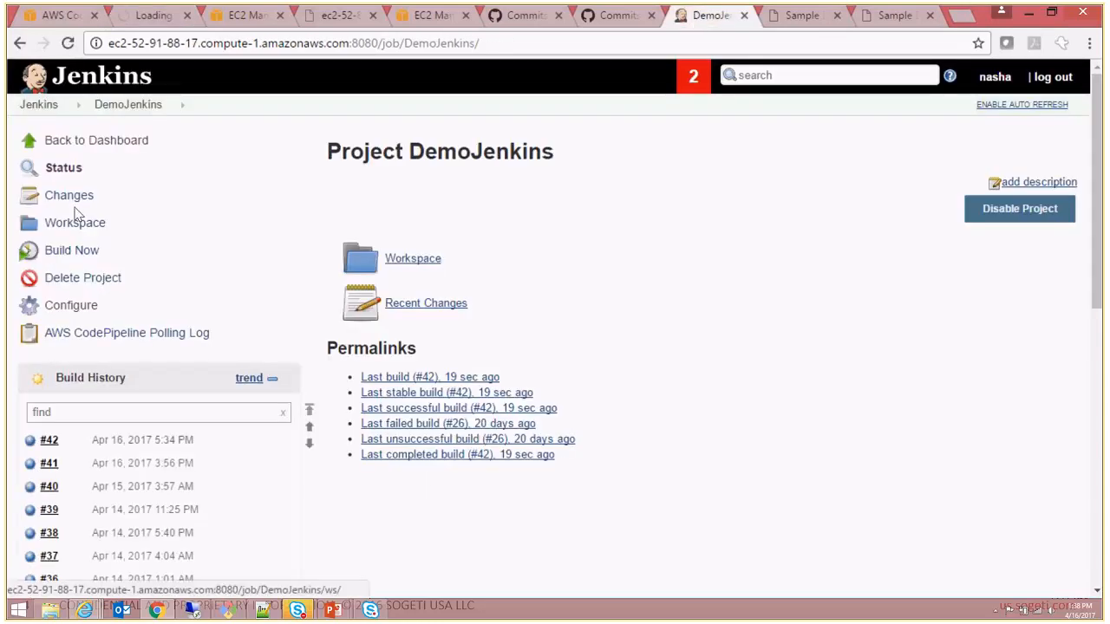
click(39, 104)
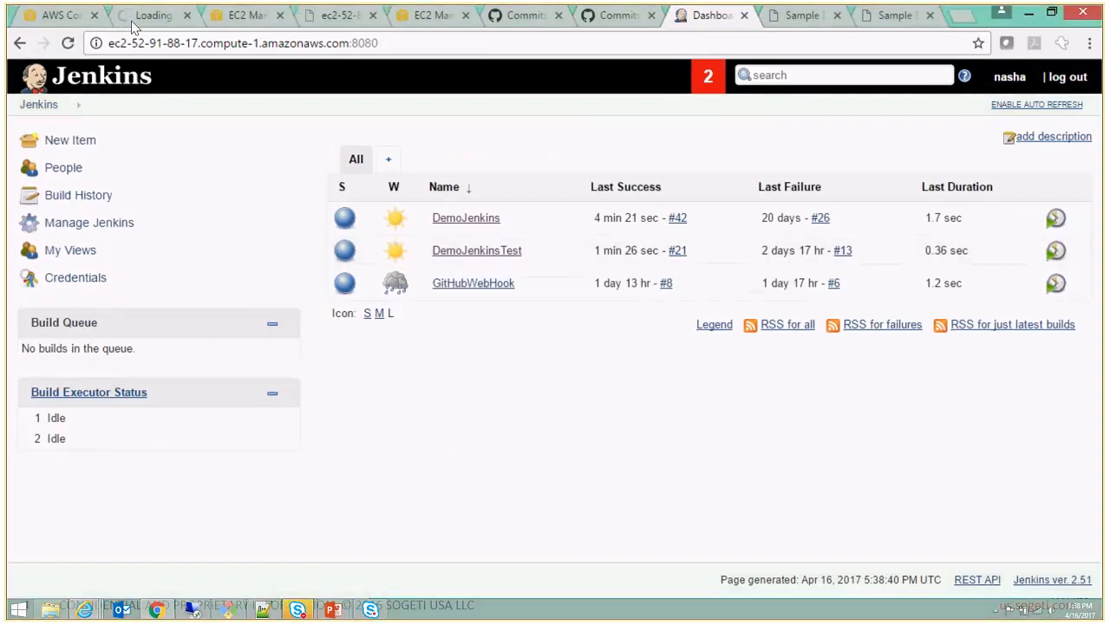
click(476, 252)
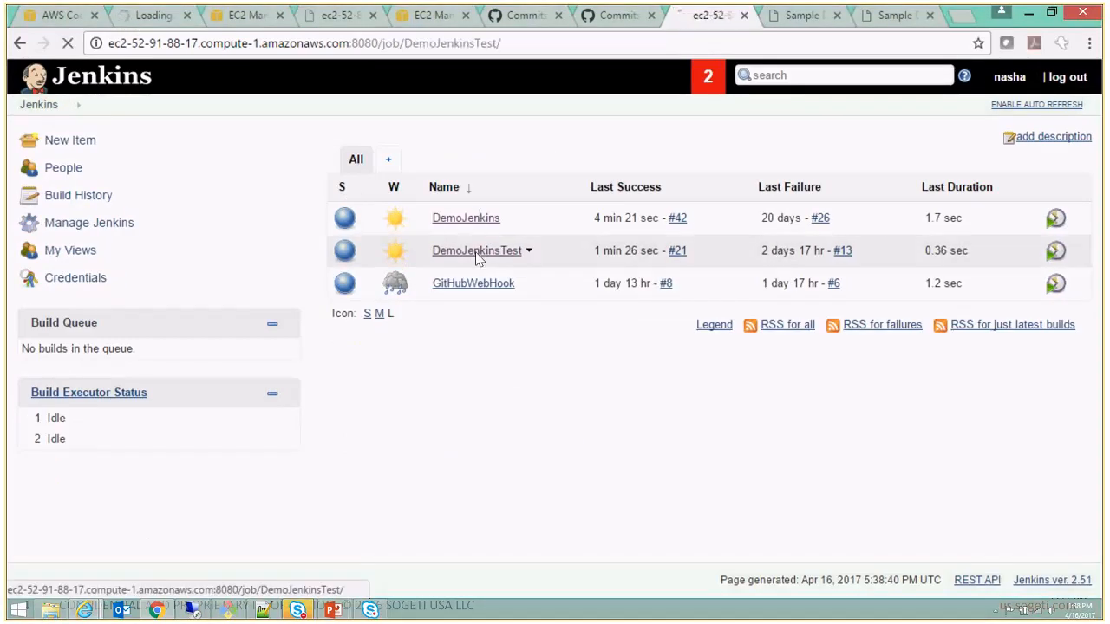
drag(1098, 235, 1103, 333)
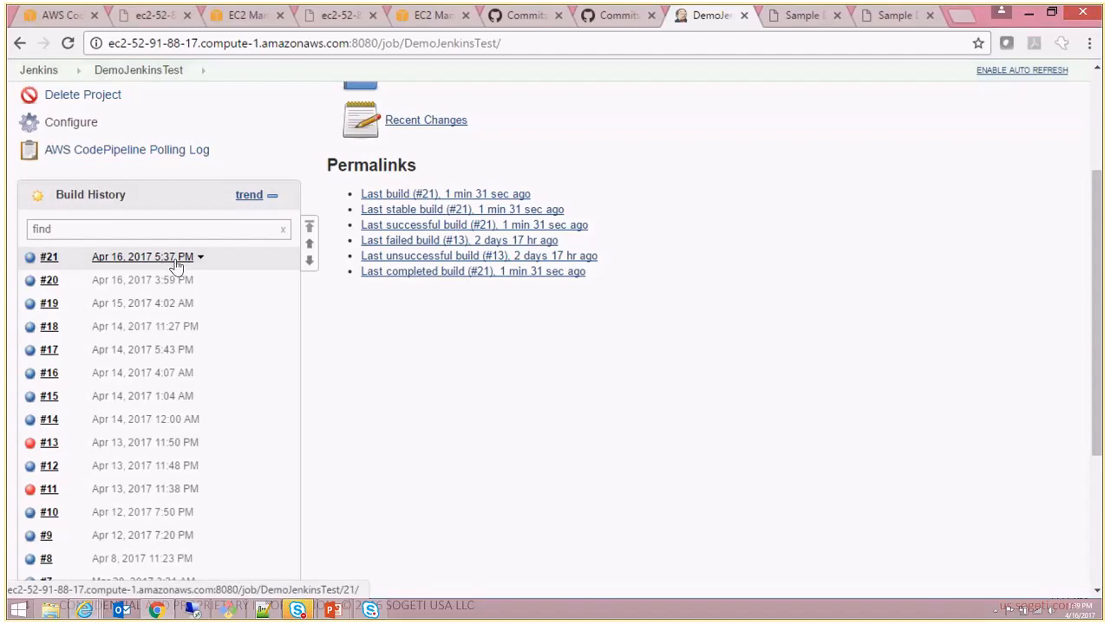
click(49, 264)
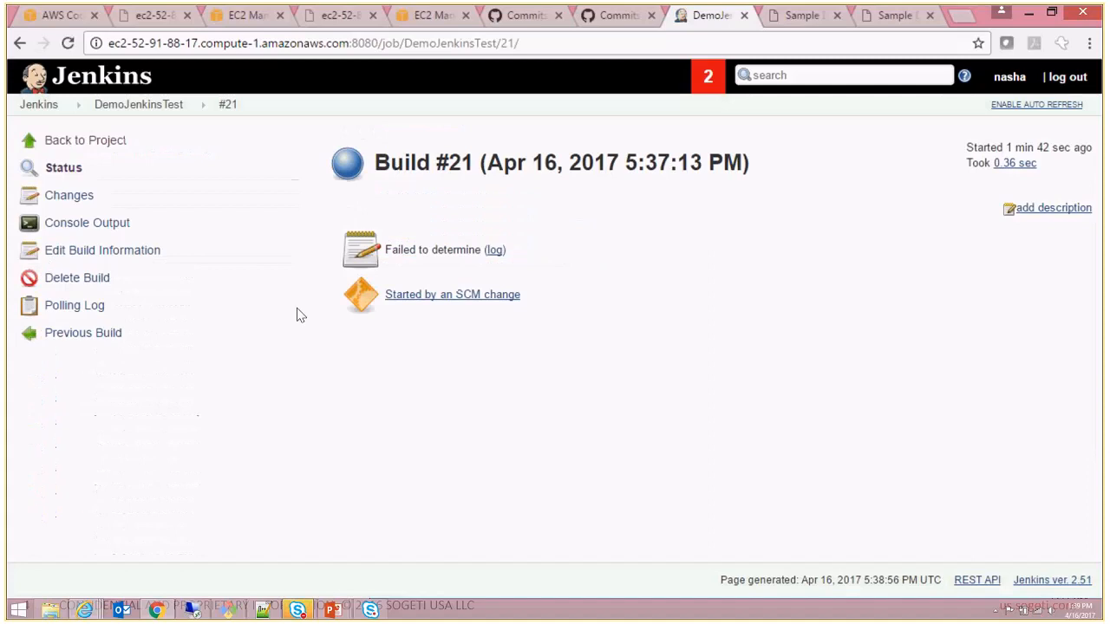
- Open build #21's console output and examine the workspace lines, the rake test command and the final result line
click(495, 250)
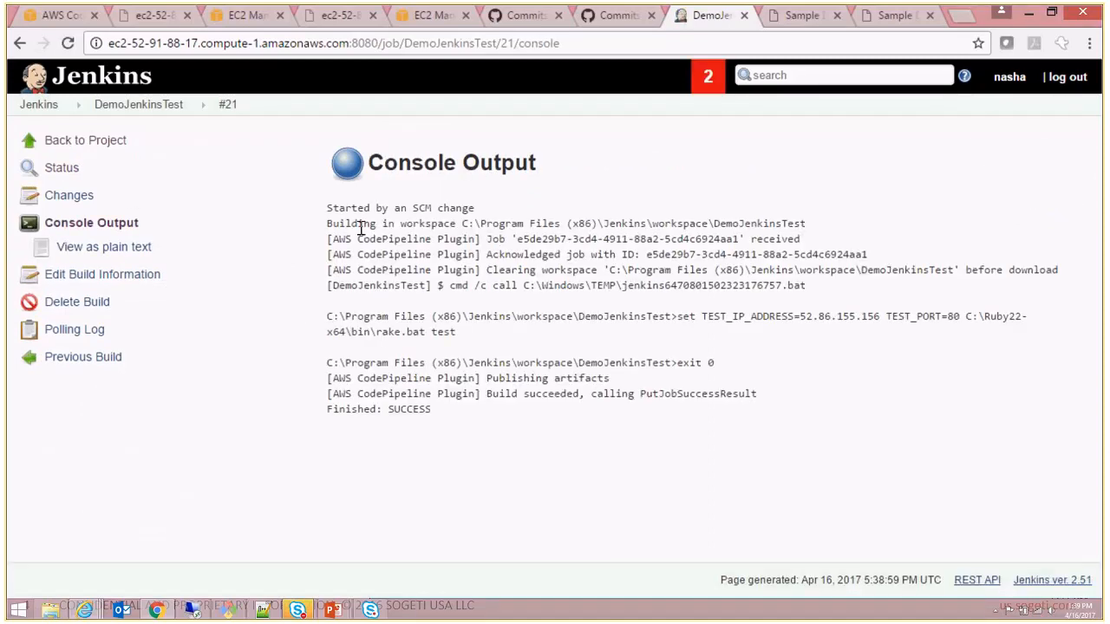
drag(333, 223, 777, 301)
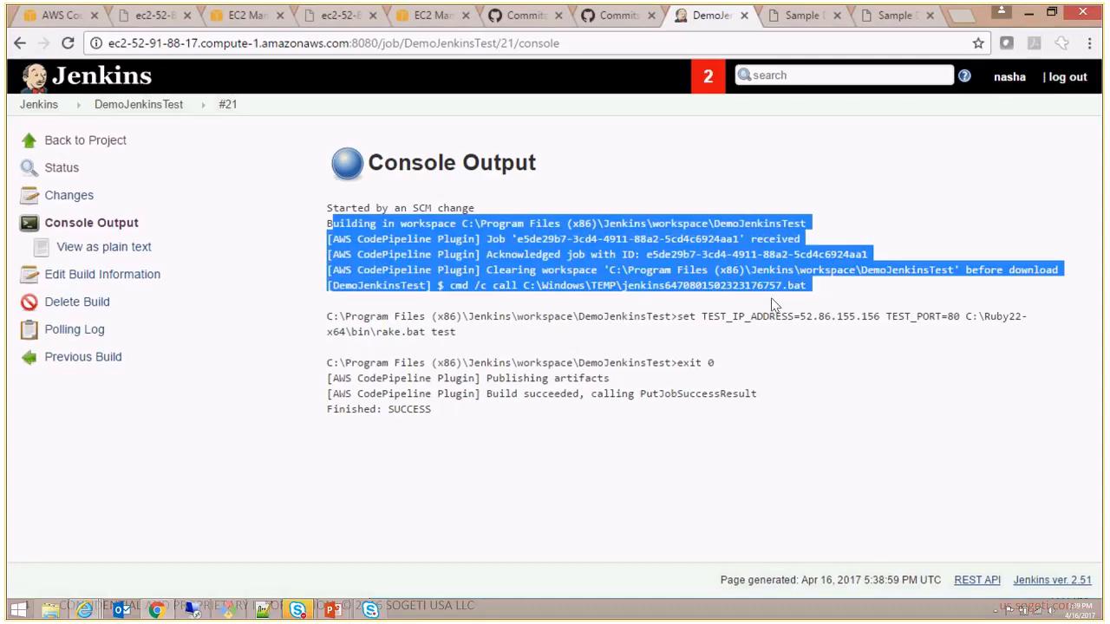
click(644, 331)
drag(332, 320, 468, 338)
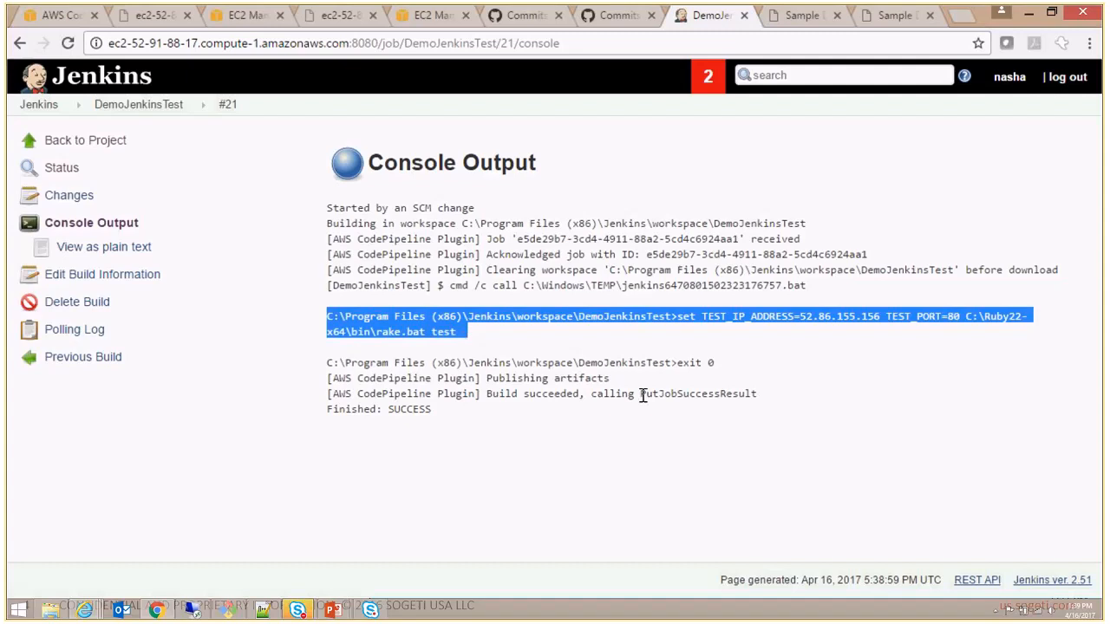
drag(330, 409, 467, 414)
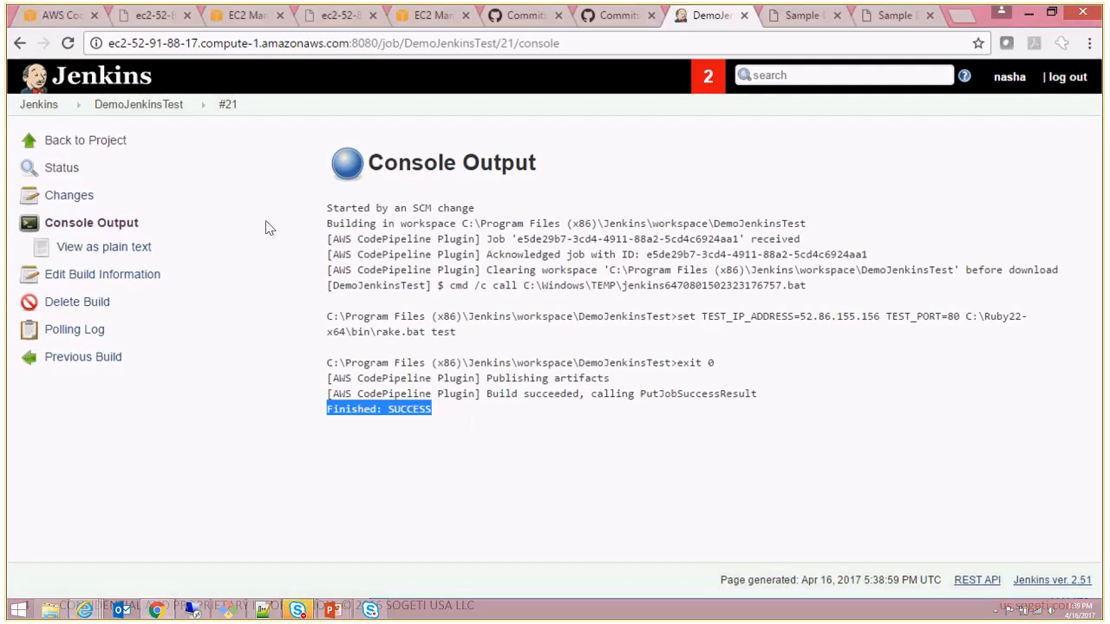
- Return to JenkinsDemoPipeline and review its stages from Source through Build, Beta, Test and ProdApproval to ProdDeployment
click(56, 14)
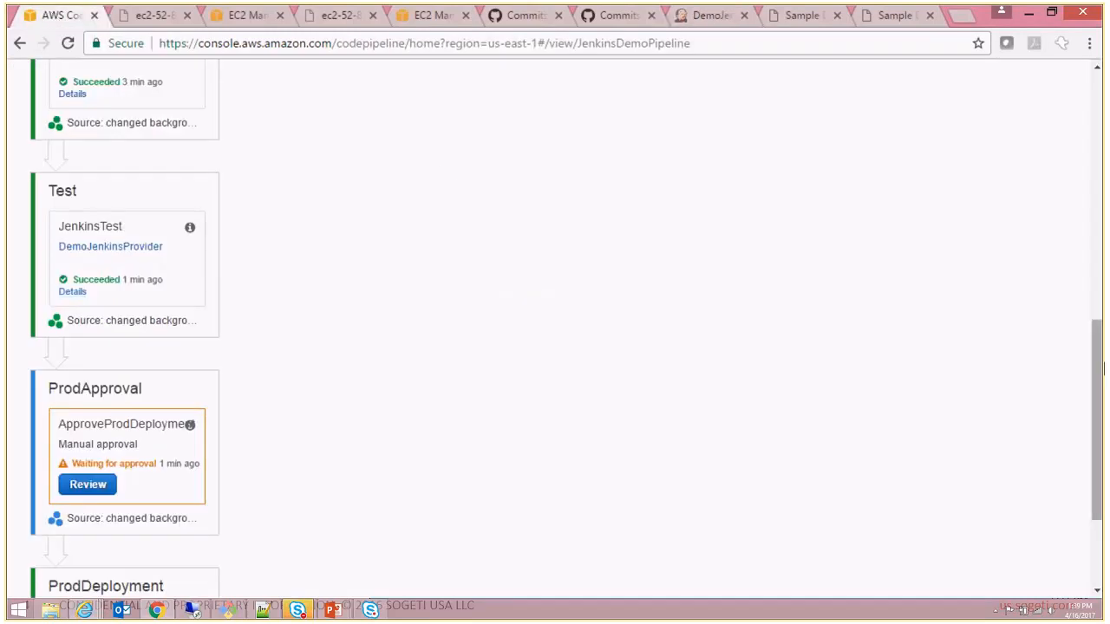
drag(1098, 365, 1075, 130)
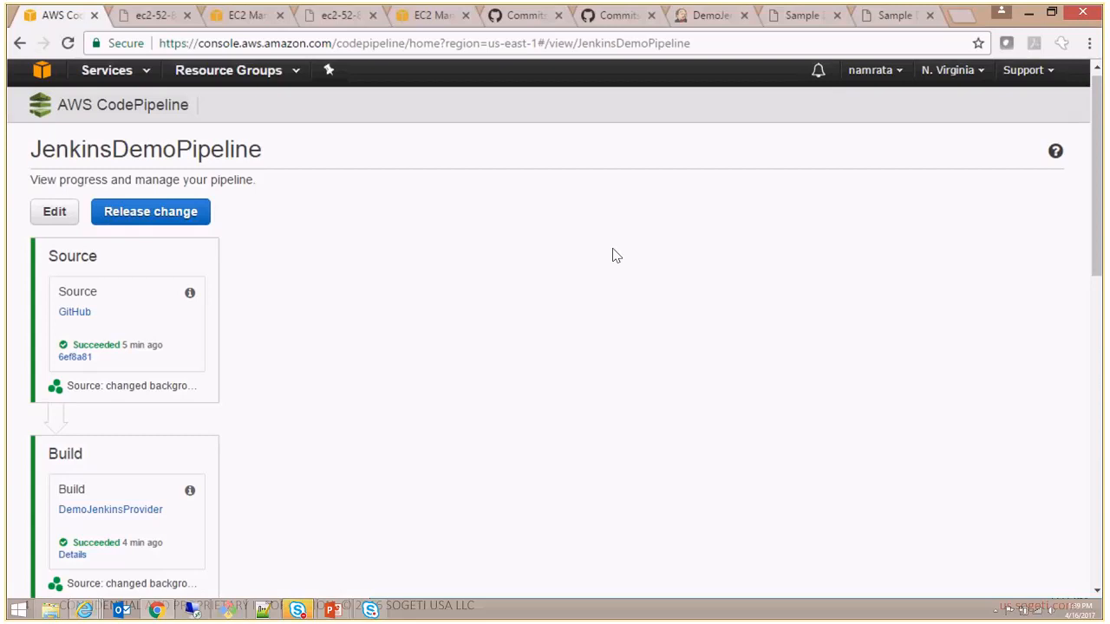
scroll(612, 255, down, 1)
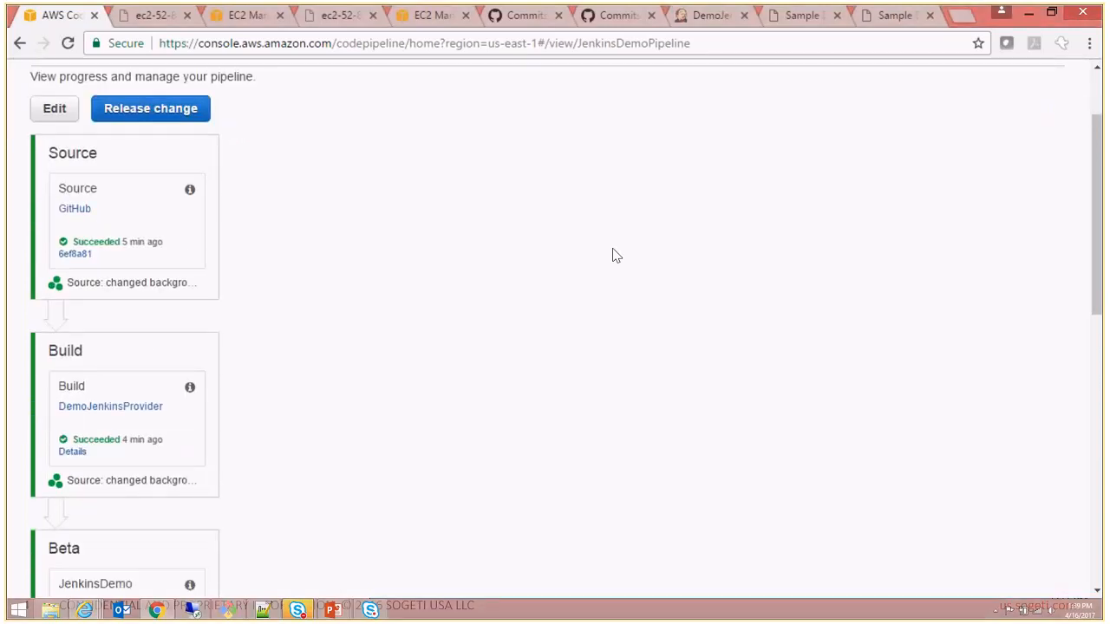
scroll(612, 255, down, 1)
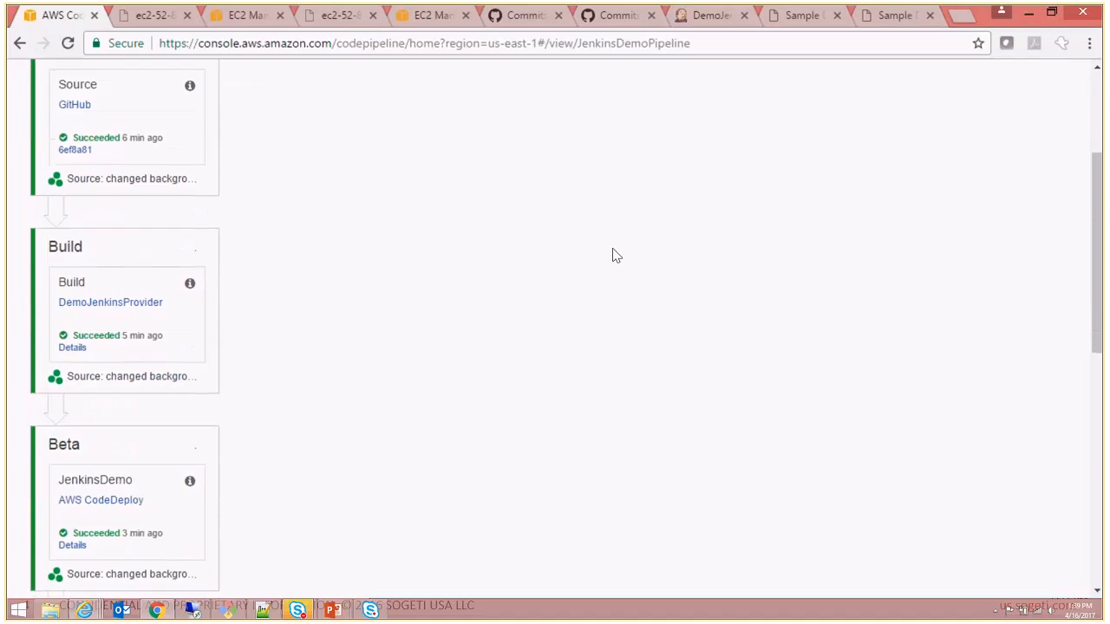
scroll(612, 255, down, 2)
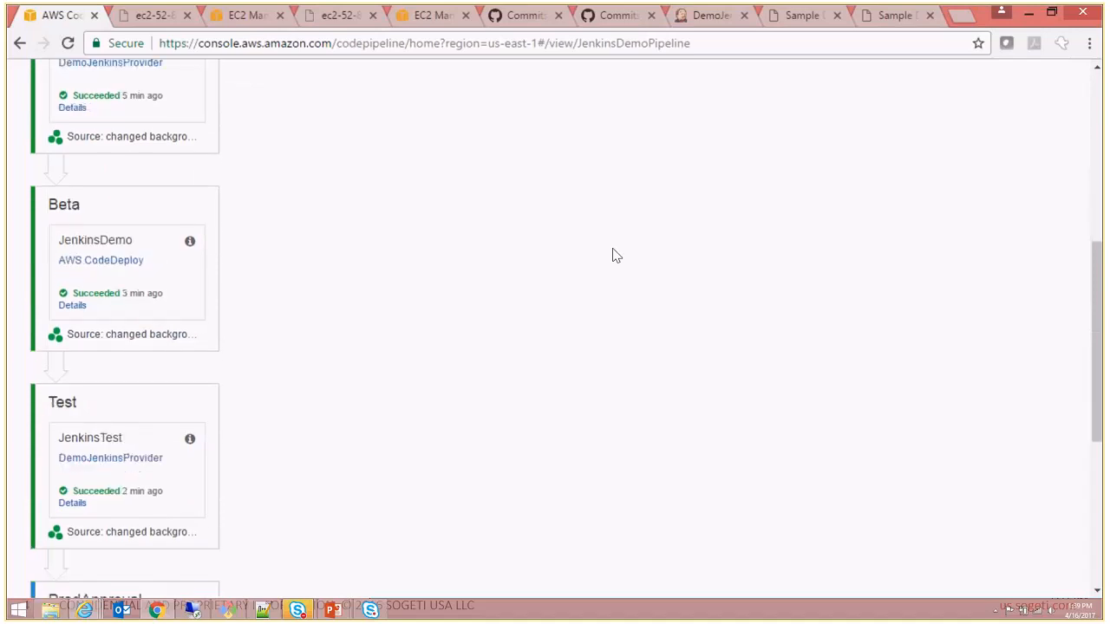
scroll(612, 255, down, 1)
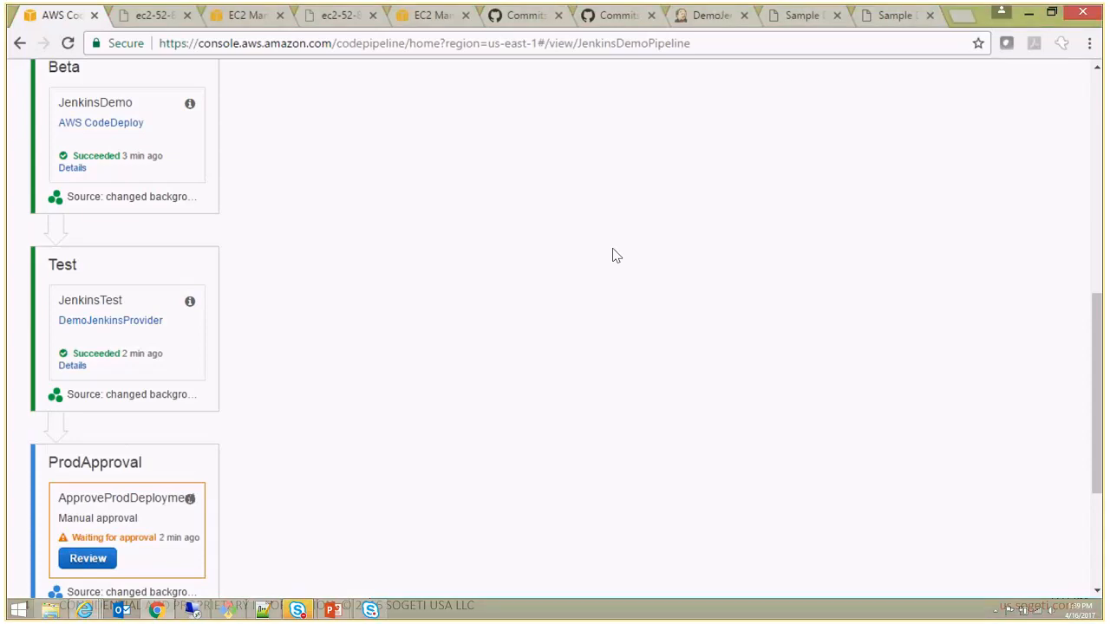
scroll(612, 254, down, 2)
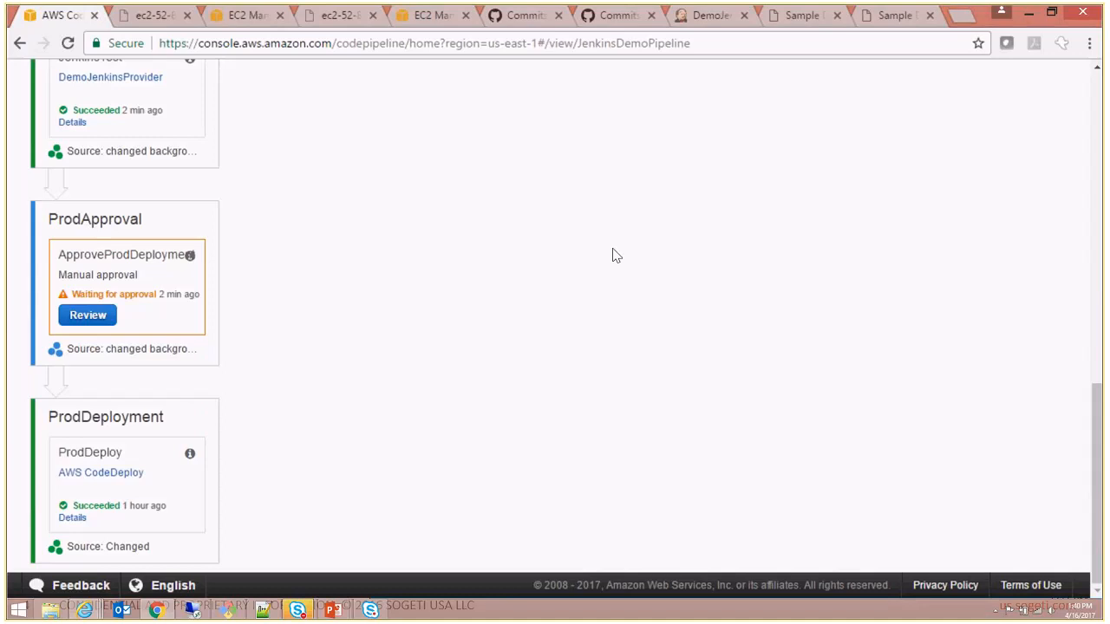
- Review the ApproveProdDeployment action and approve the revision with the comment "Approved"
click(91, 317)
click(442, 221)
text(A)
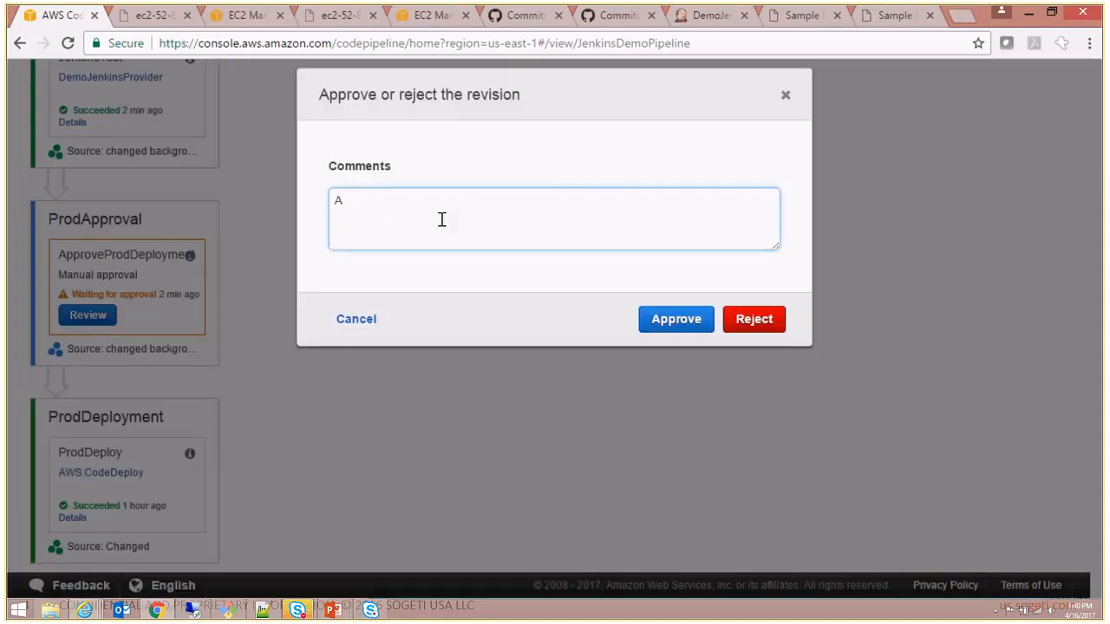
text(pproved)
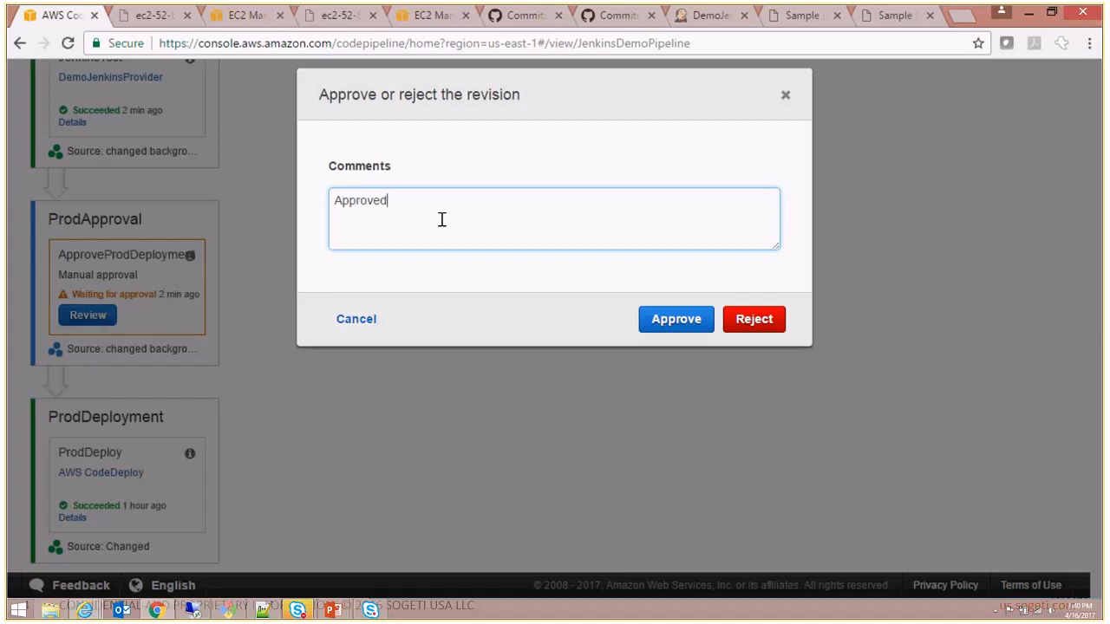
click(664, 318)
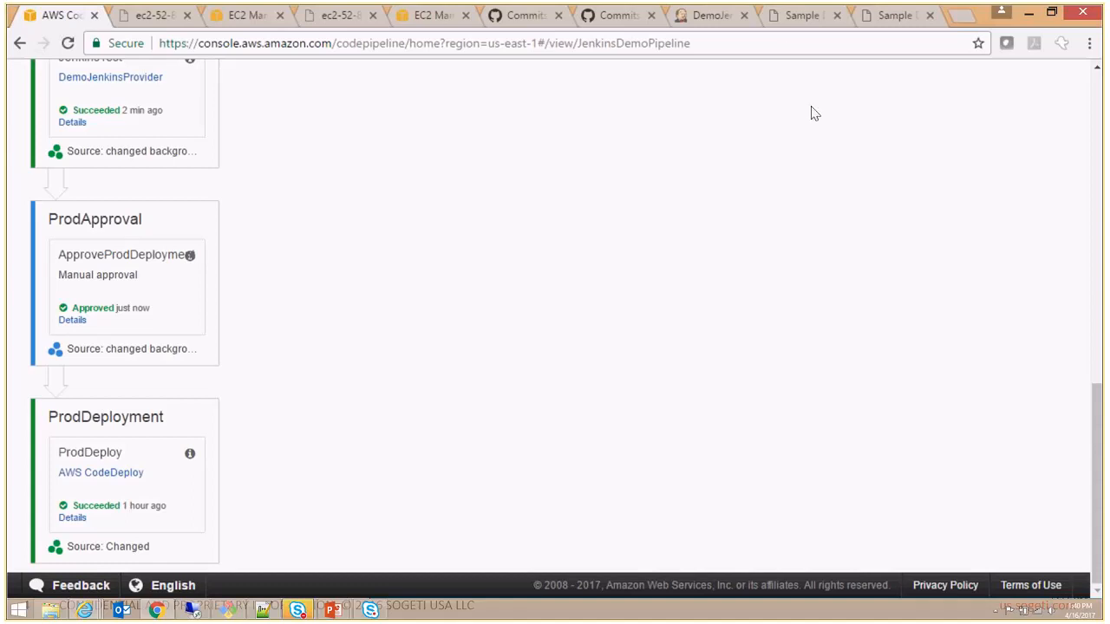
- View the production page at ec2-52-55-78-180.compute-1.amazonaws.com to check its address and current background color
click(781, 18)
click(415, 45)
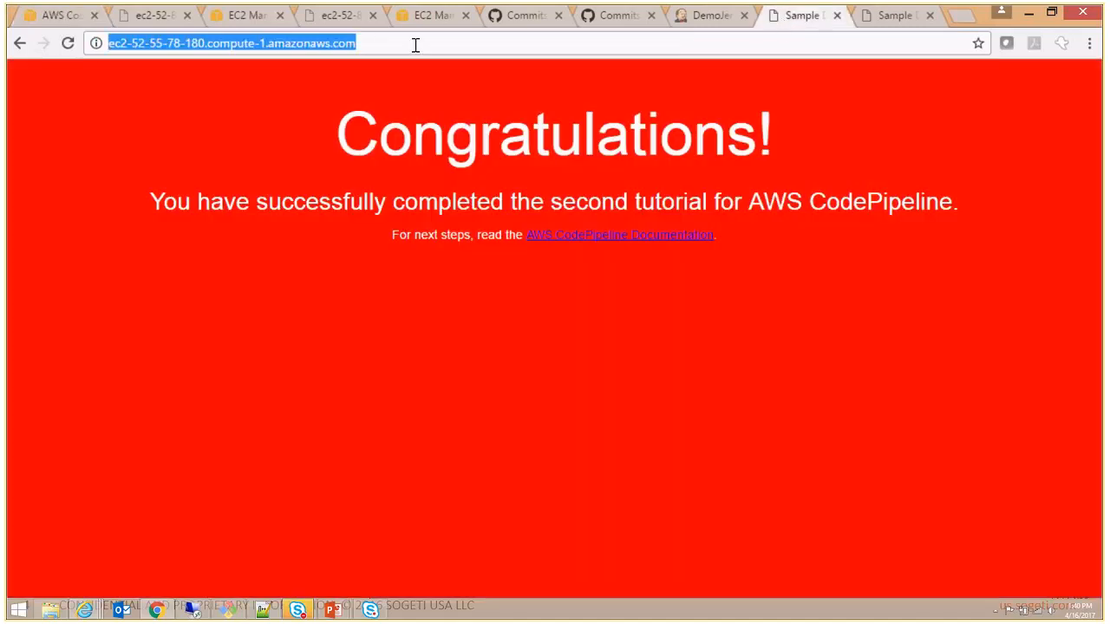
click(416, 45)
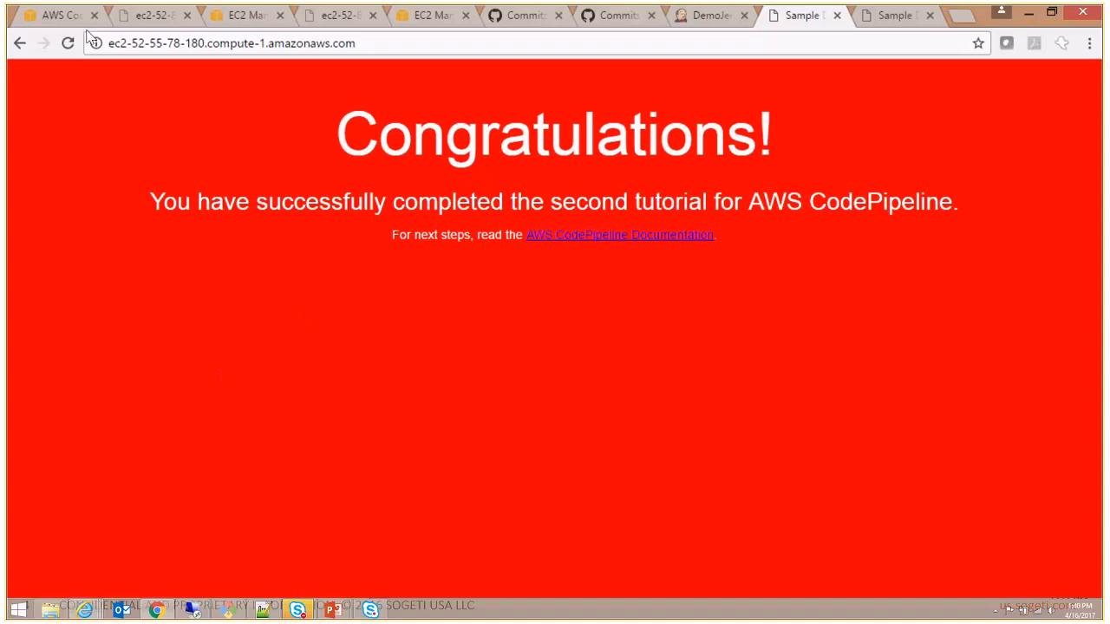
- Return to the pipeline and open the ProdDeployment stage's deployment details in AWS CodeDeploy to check progress
click(55, 16)
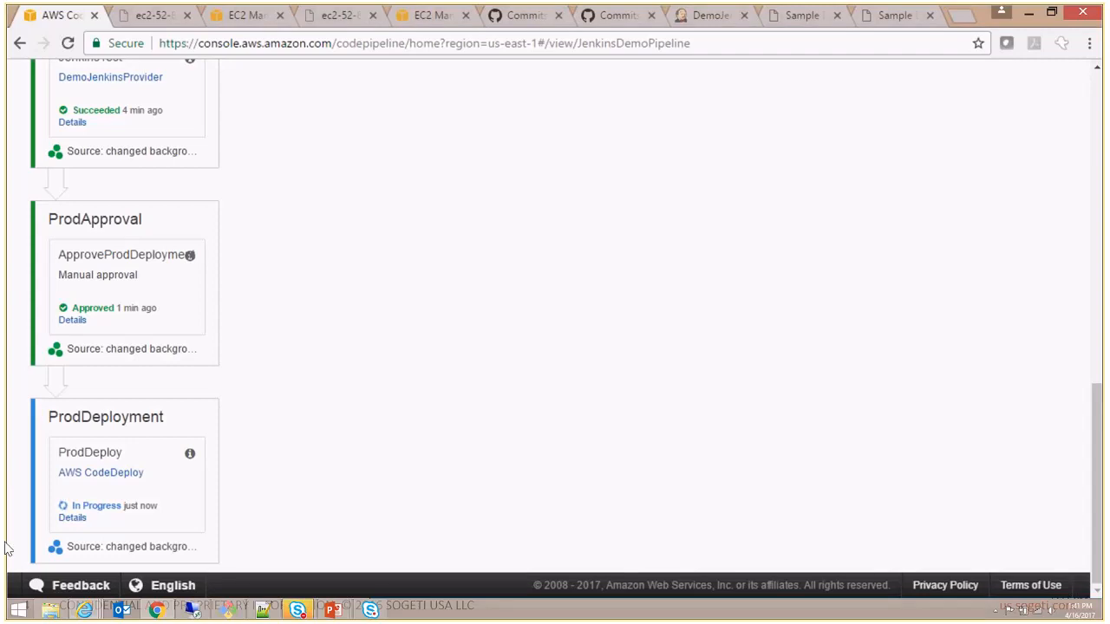
click(72, 519)
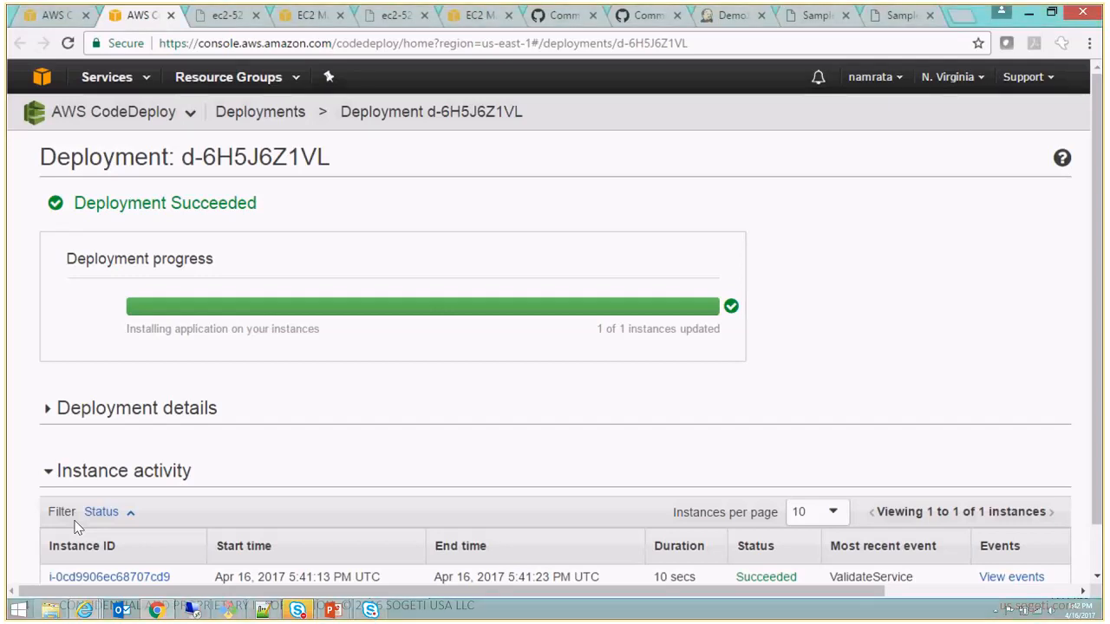
- Reload the production page to check its background color, and return to the pipeline to check the ProdDeployment status
click(814, 17)
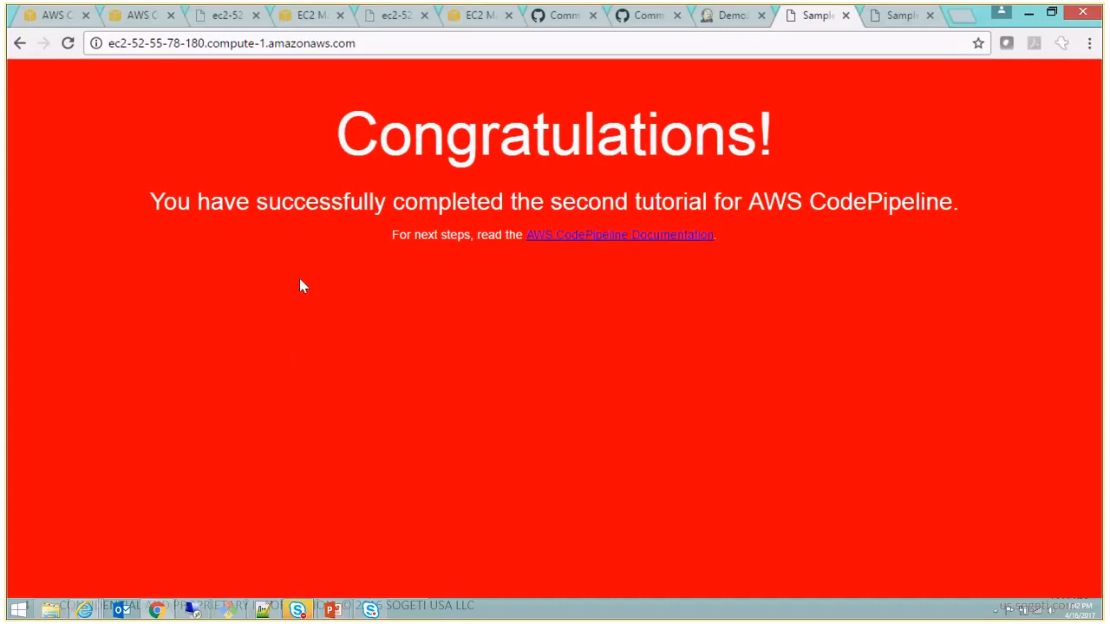
double_click(136, 162)
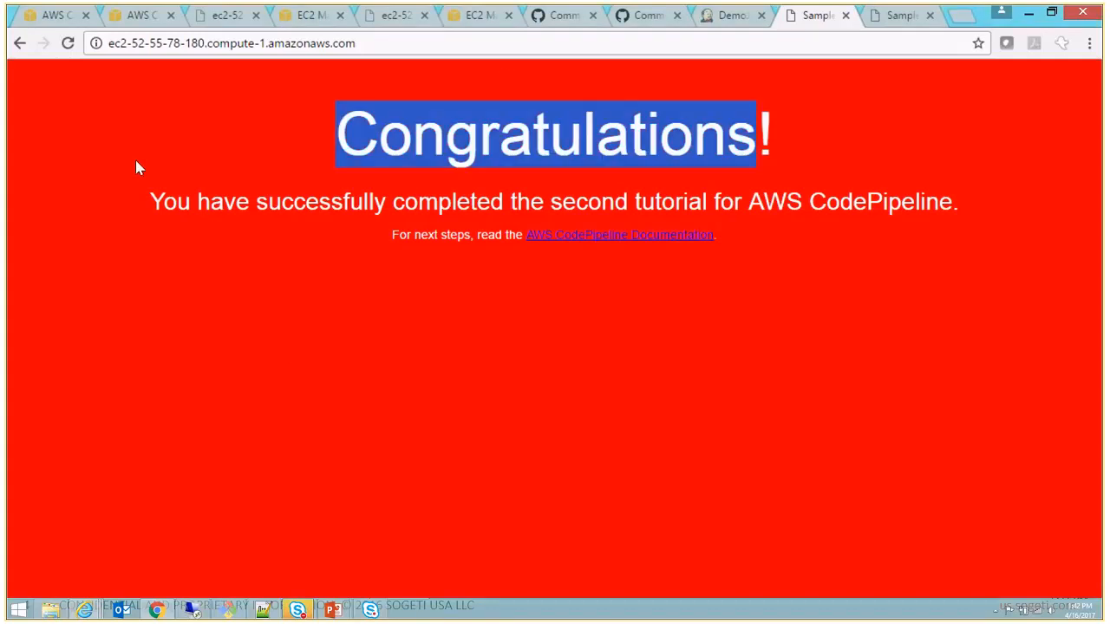
click(136, 167)
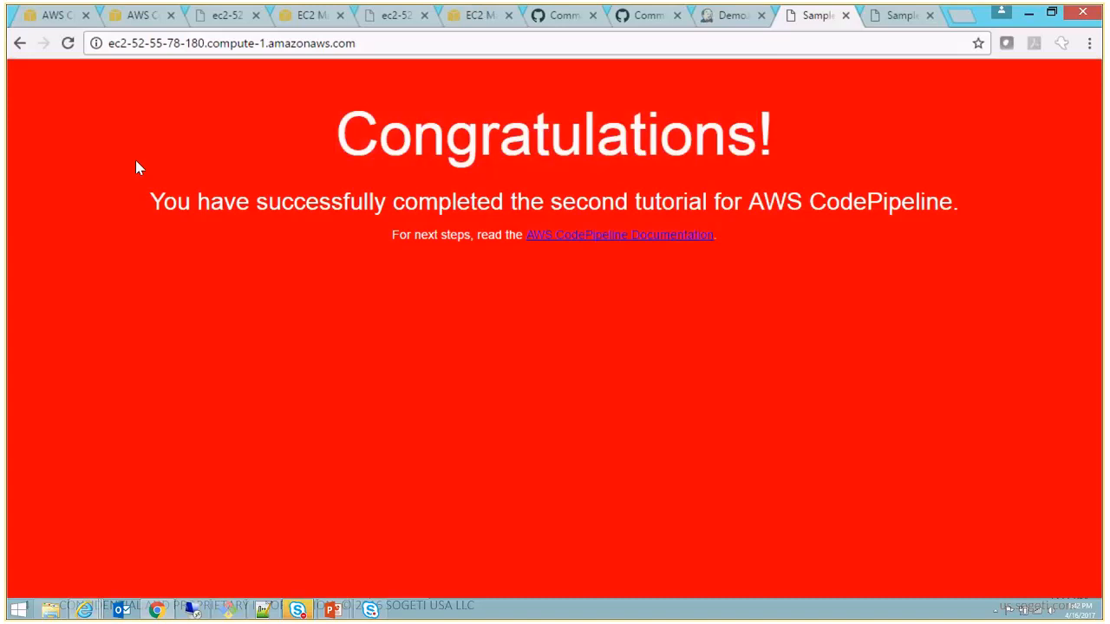
click(69, 52)
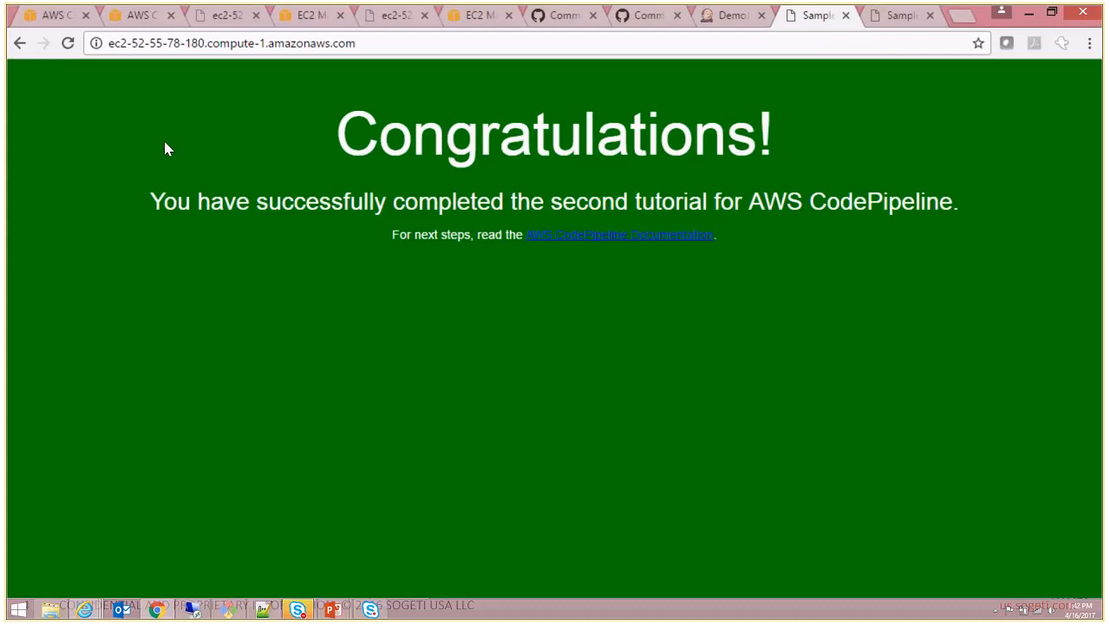
click(58, 17)
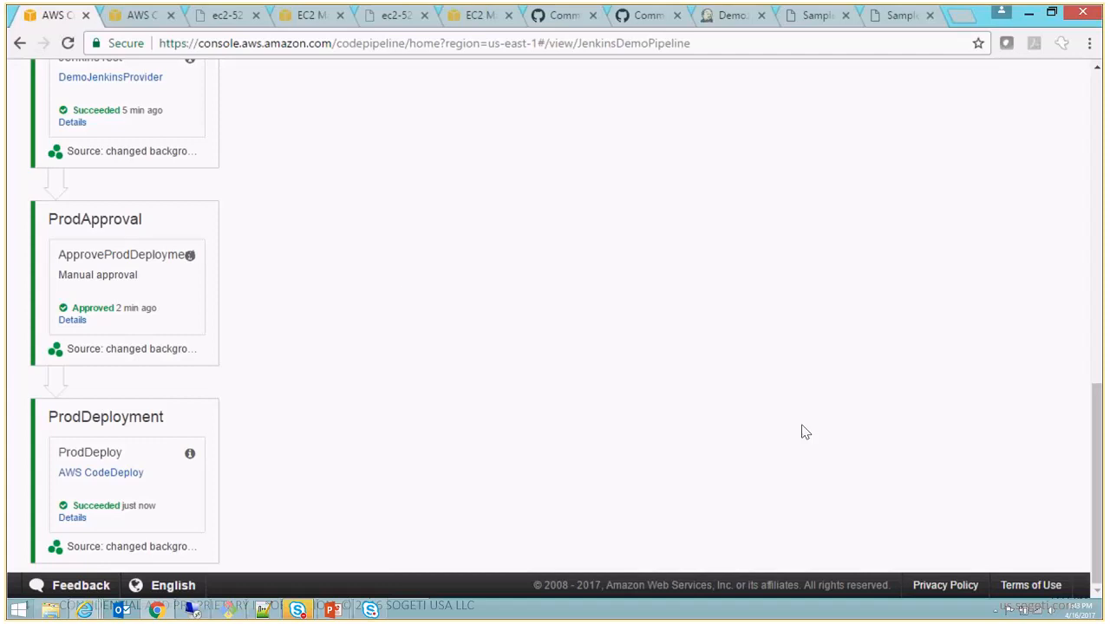
- Open JenkinsDemoPipeline for editing and review the Source action's category and source provider settings
drag(1097, 429, 1098, 69)
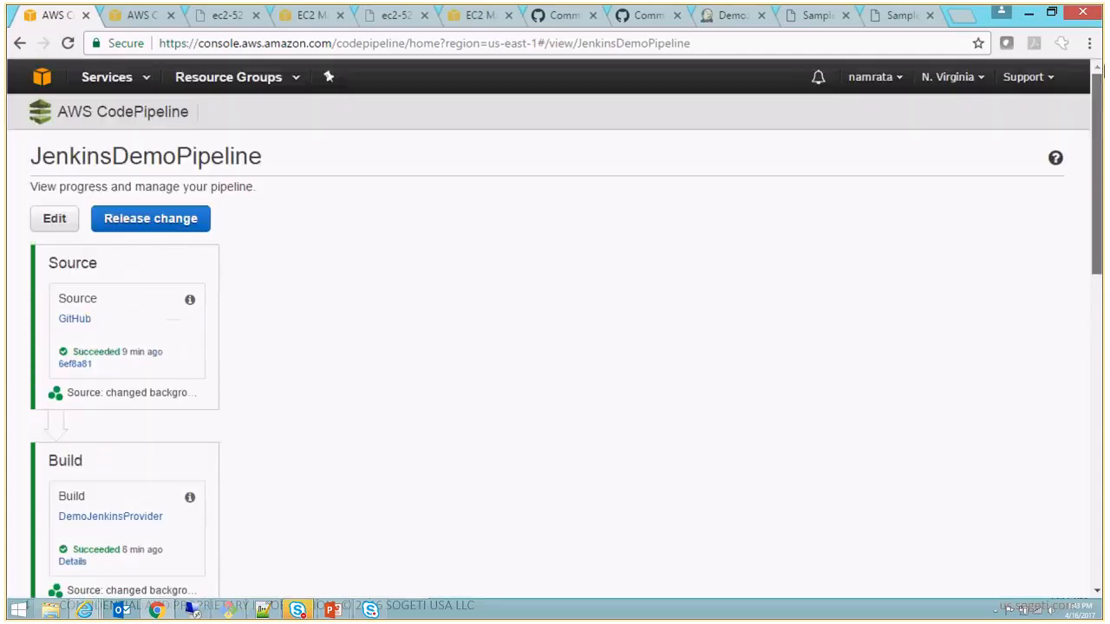
click(49, 221)
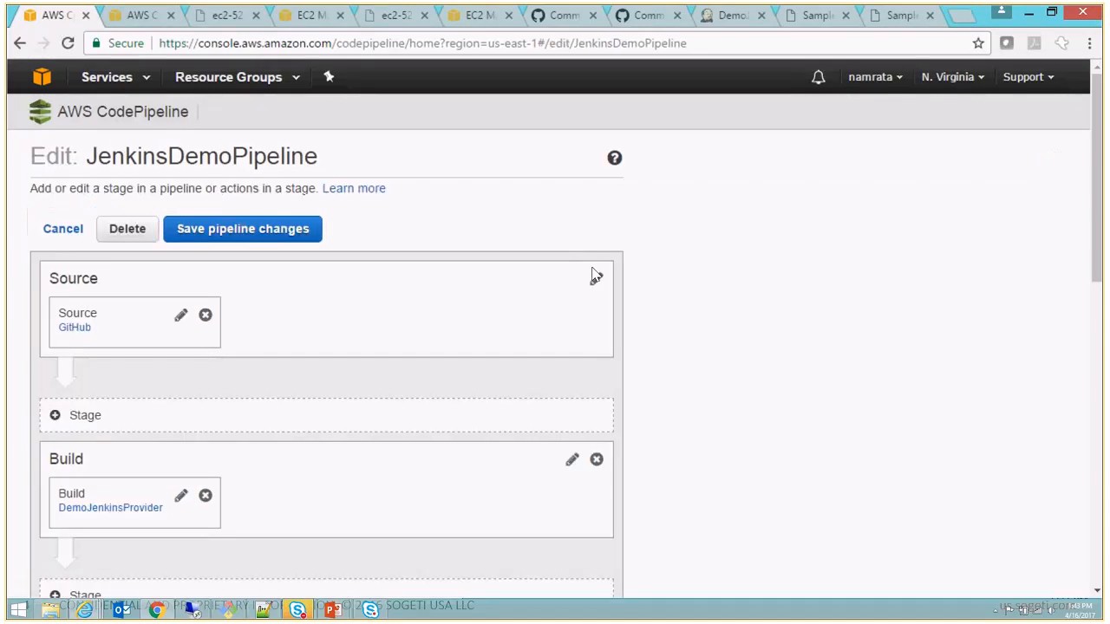
drag(1097, 227, 1097, 279)
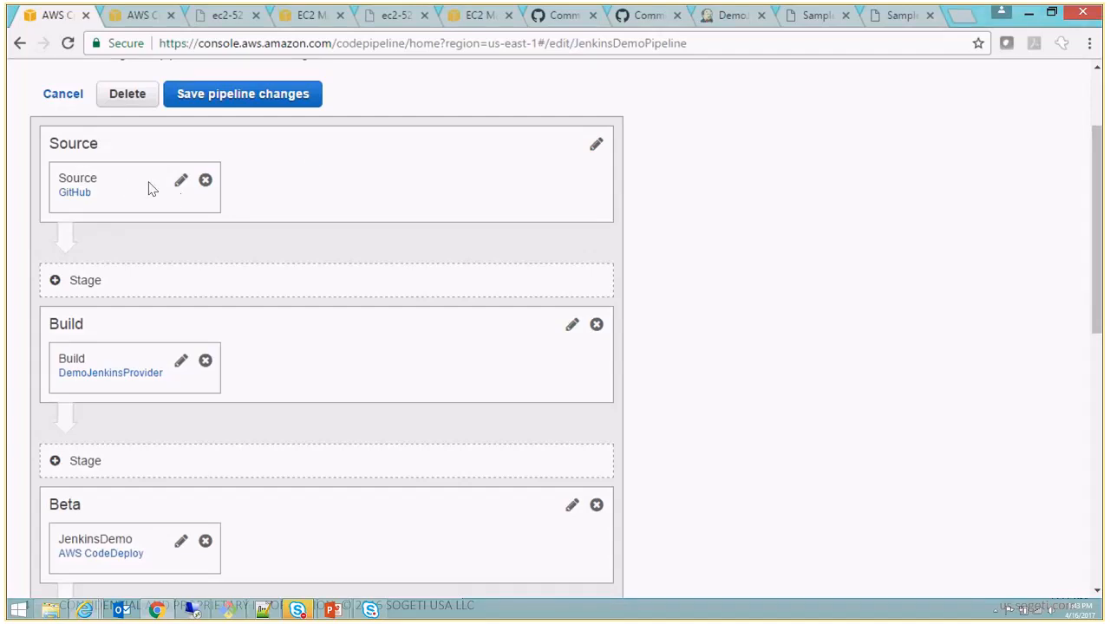
click(182, 180)
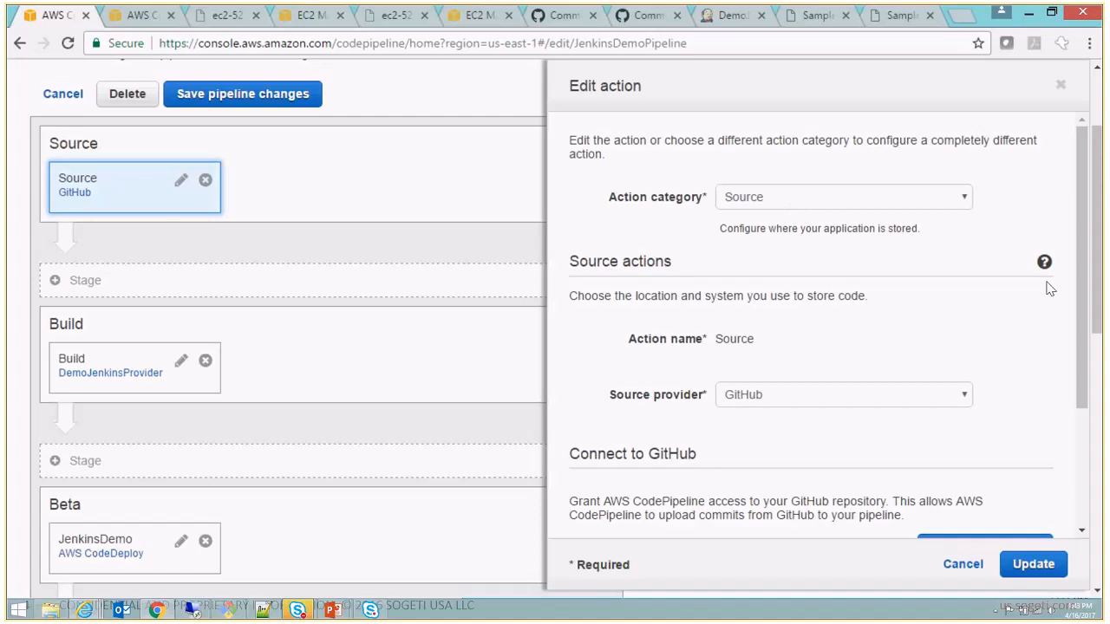
drag(1079, 263, 1089, 331)
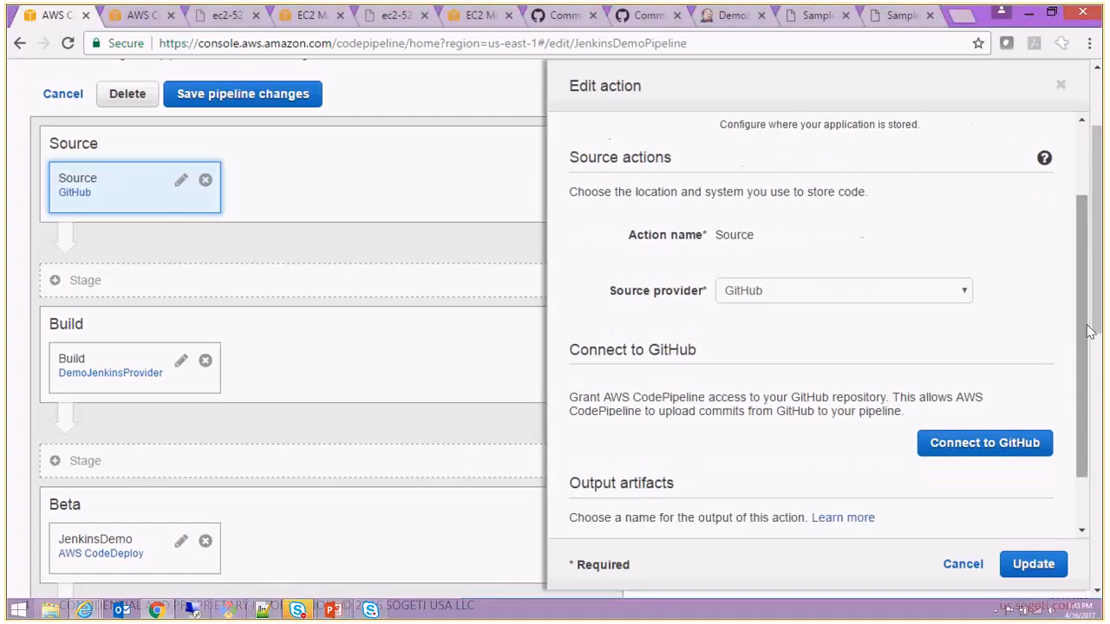
- Connect the Source action to GitHub with the AWSCodePipeline-Jenkins-AWSCodeDeploy_Windows repository and the master branch
click(982, 446)
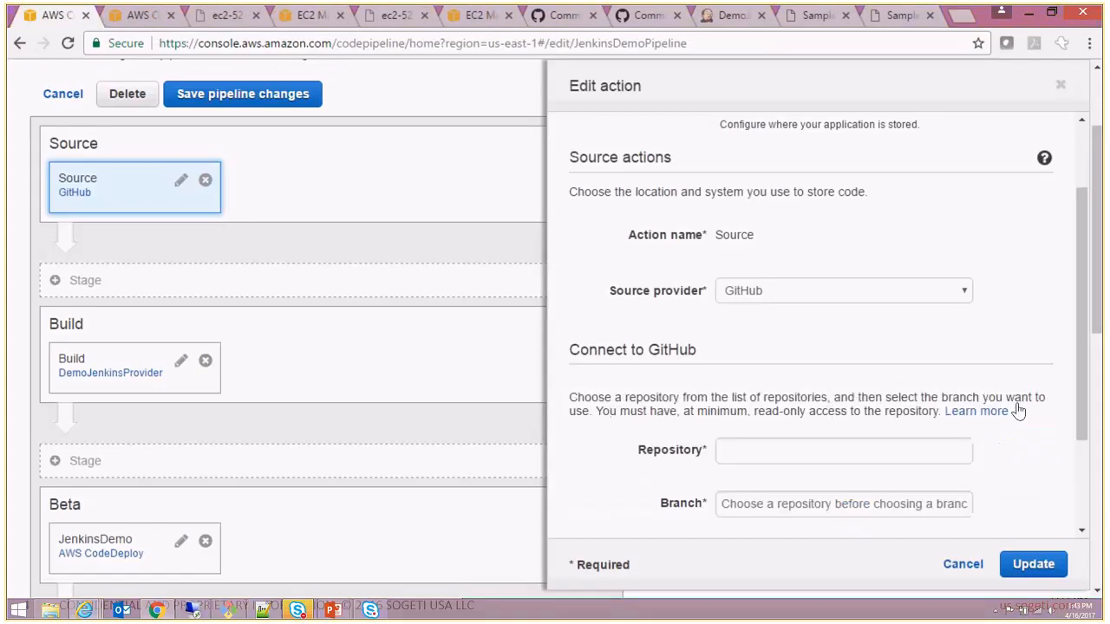
drag(1080, 377, 1097, 454)
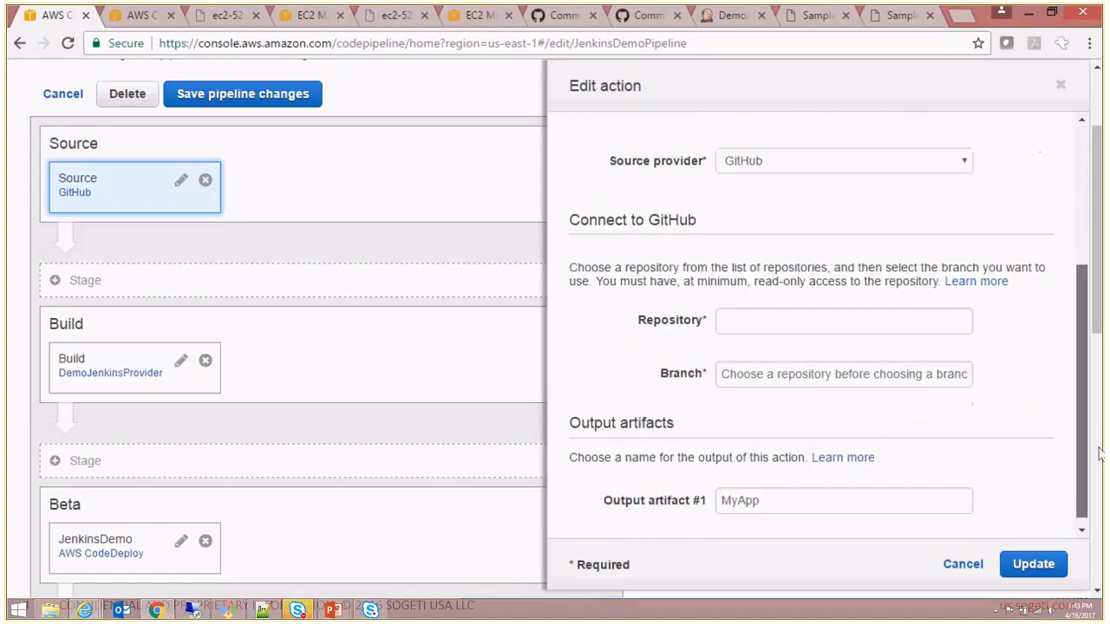
click(909, 324)
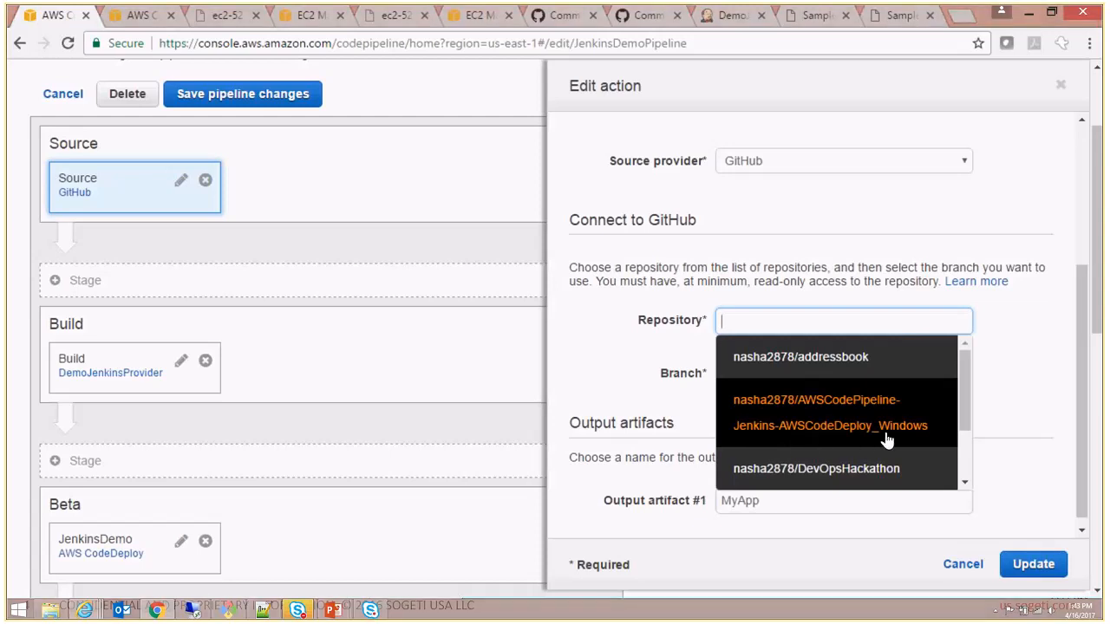
click(1025, 409)
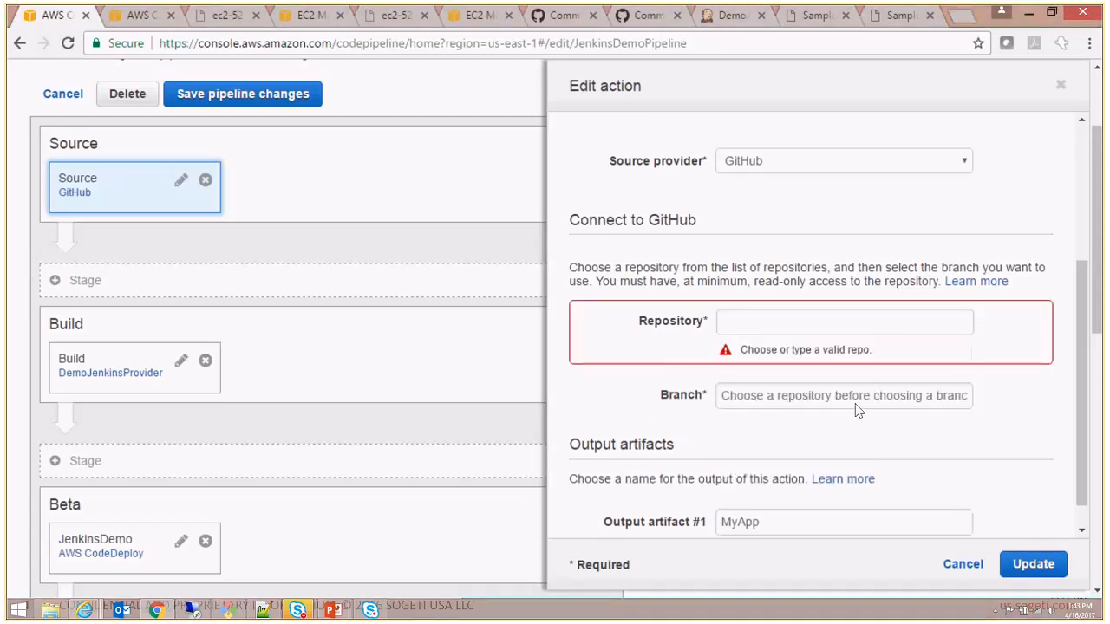
click(850, 319)
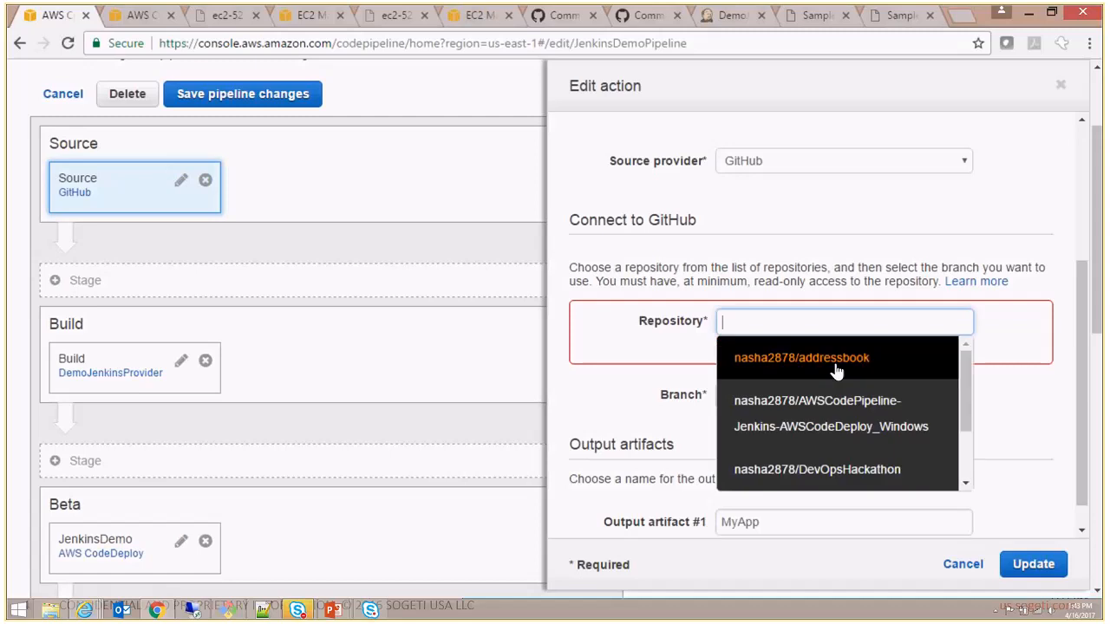
click(837, 418)
click(824, 371)
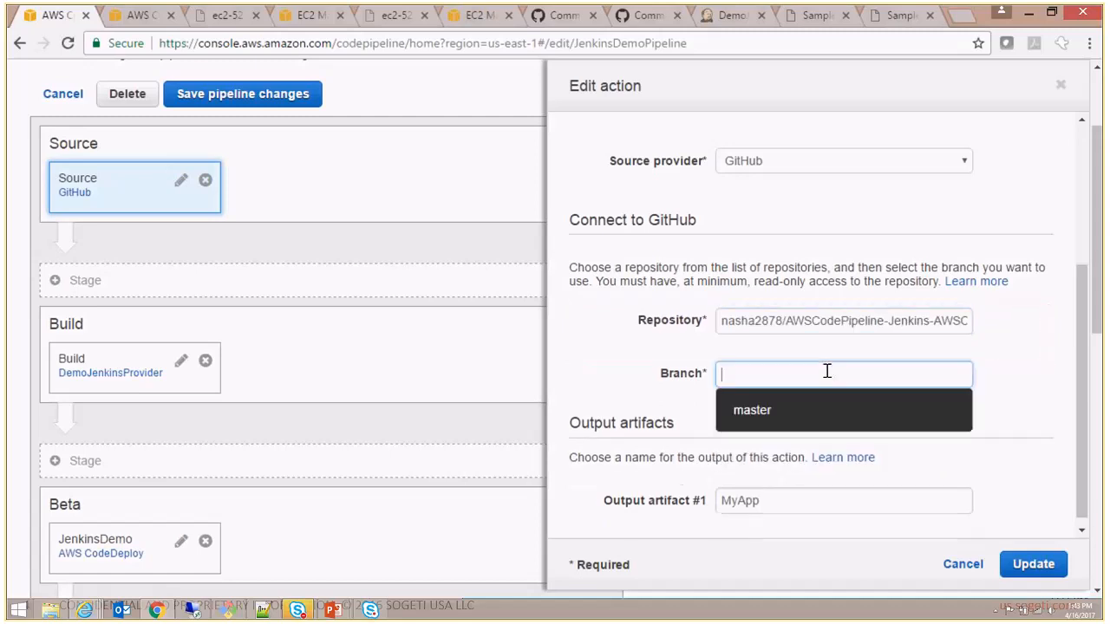
click(768, 411)
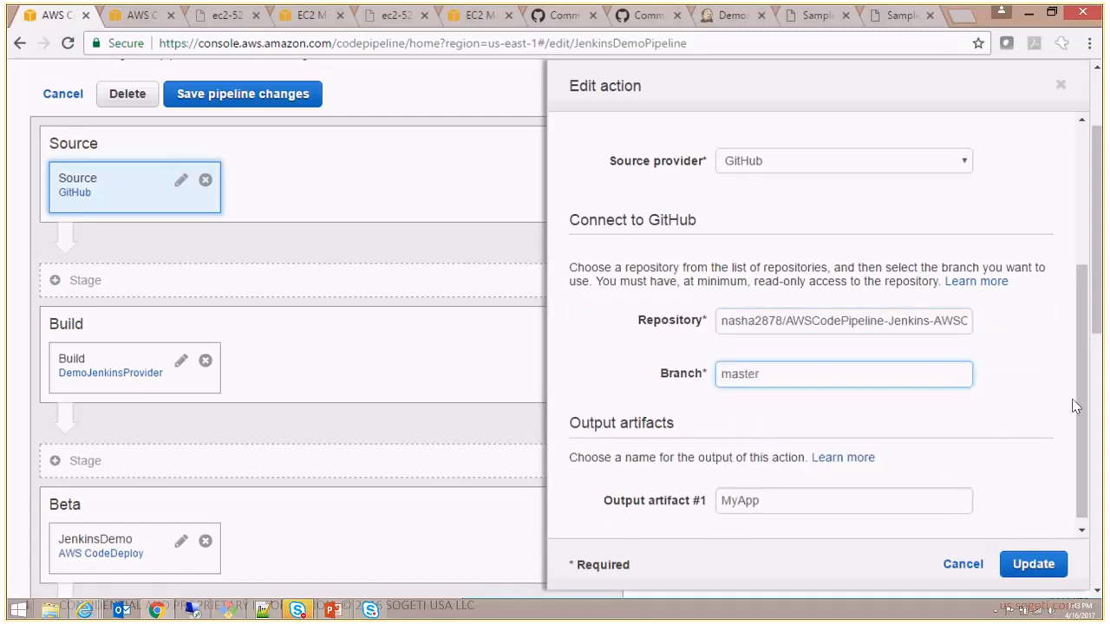
- Check the Source action's output artifact name and leave the action without updating it
scroll(1084, 425, down, 1)
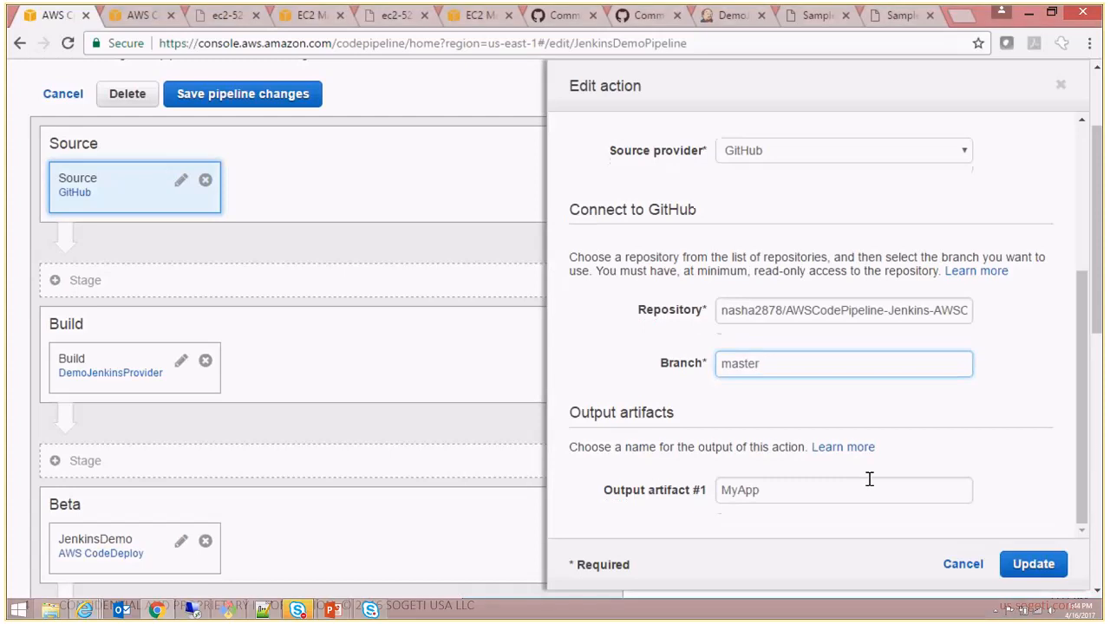
key(Tab)
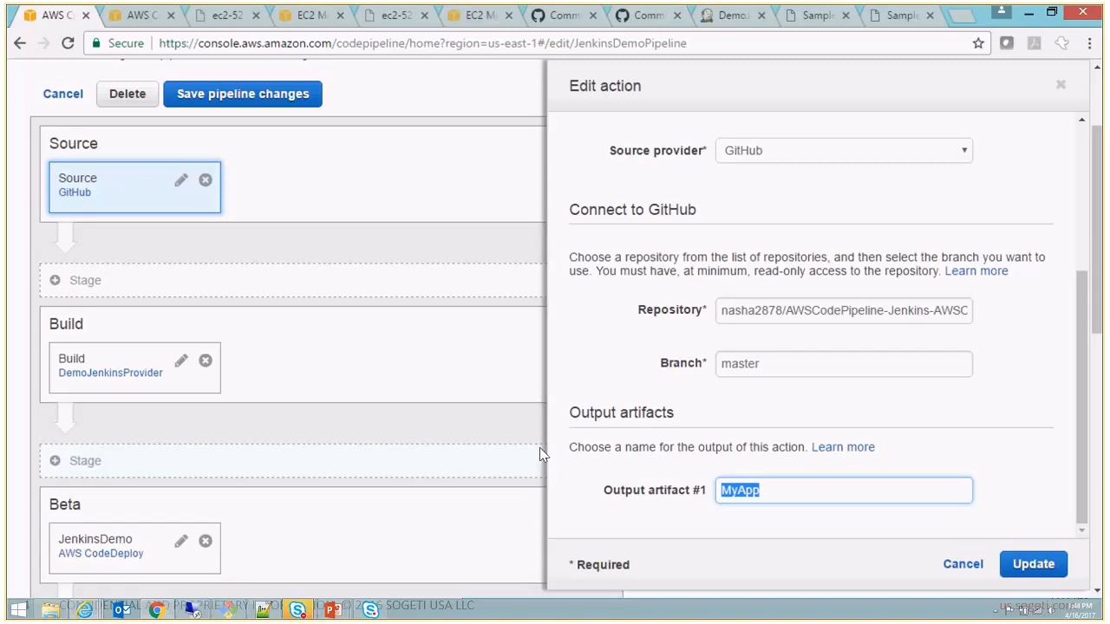
click(962, 563)
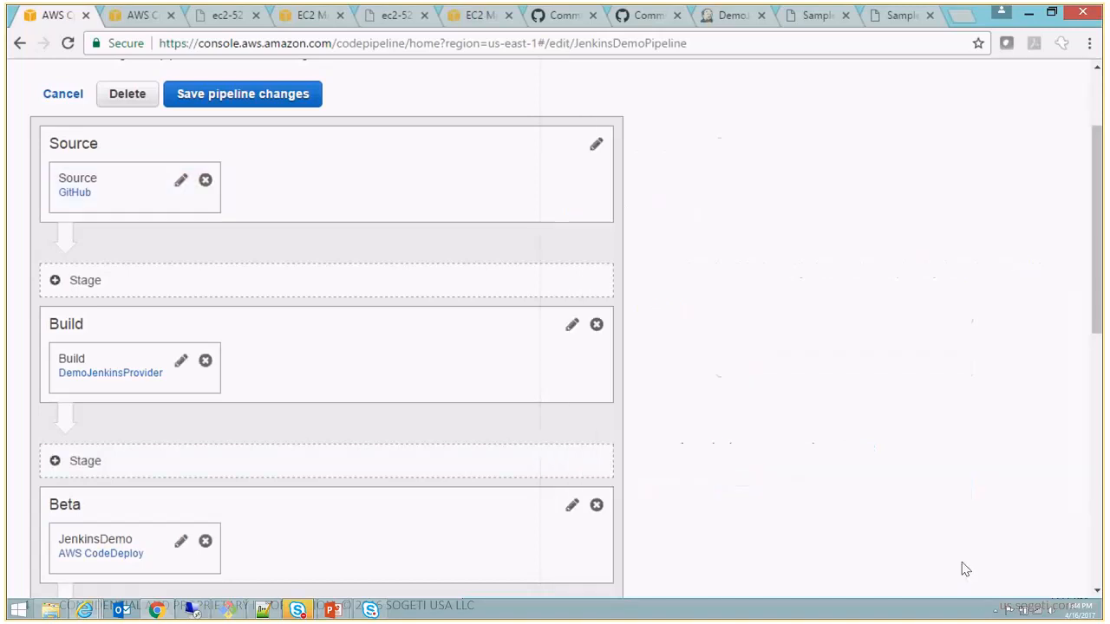
- Open the Build action for editing and review its action category, build provider and project name
click(180, 368)
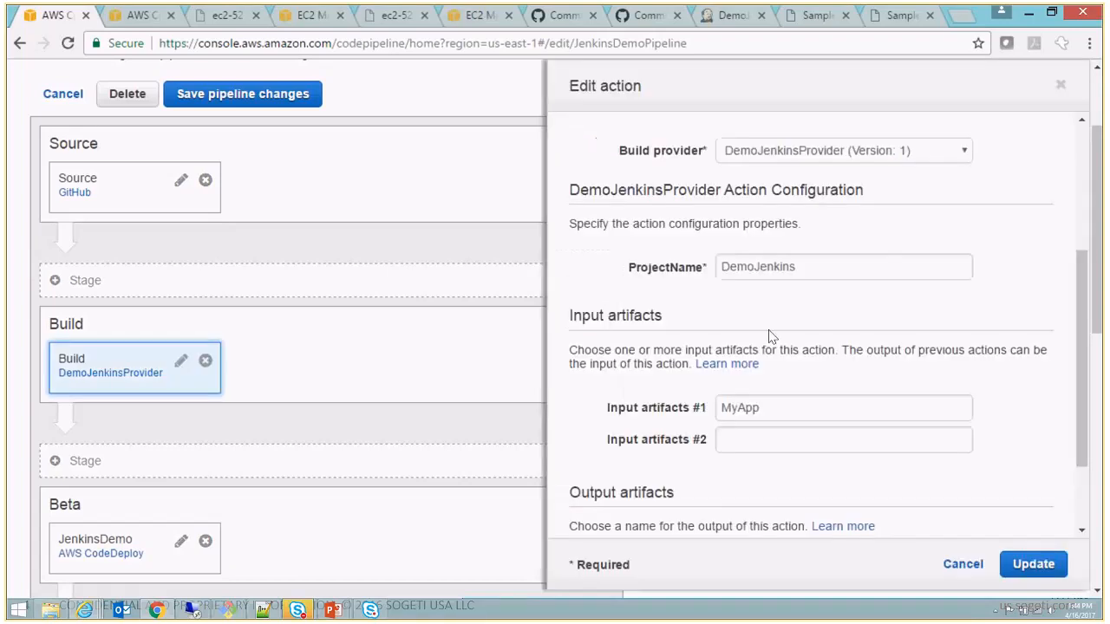
scroll(954, 242, up, 1)
scroll(767, 227, up, 3)
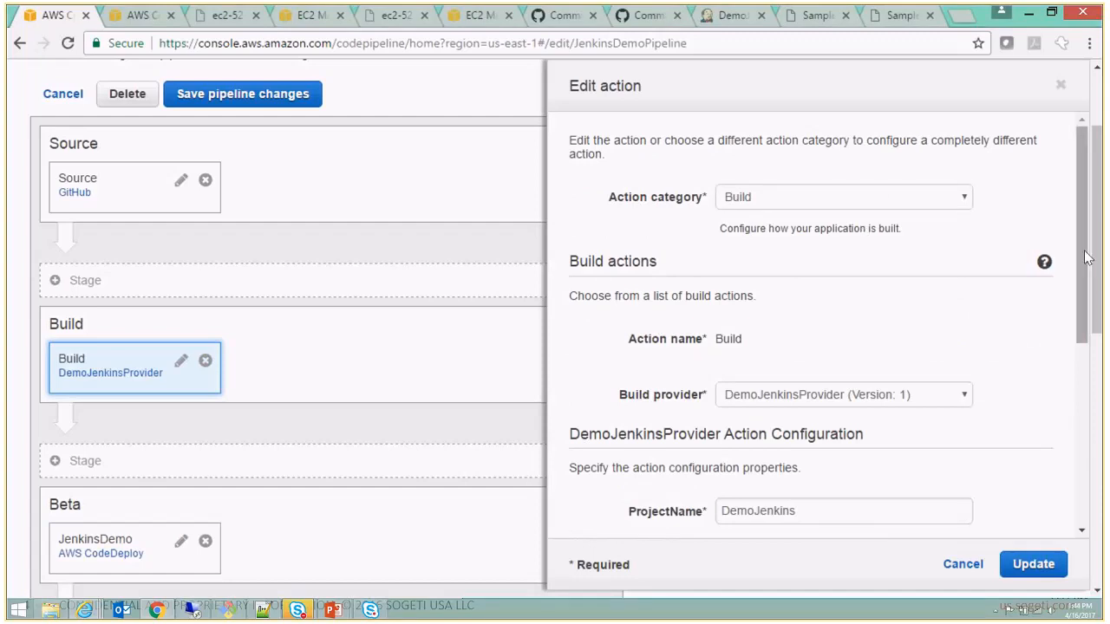
drag(1086, 259, 1086, 309)
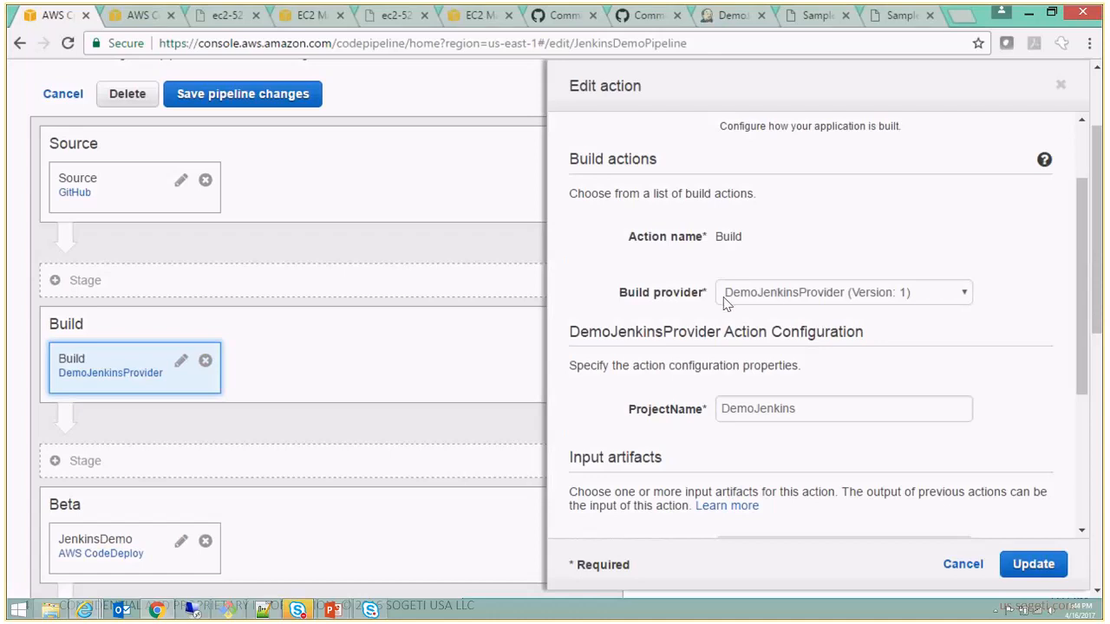
- Choose Add Jenkins as the build provider to inspect its provider name, server URL and project name fields, and cancel the edit
click(838, 295)
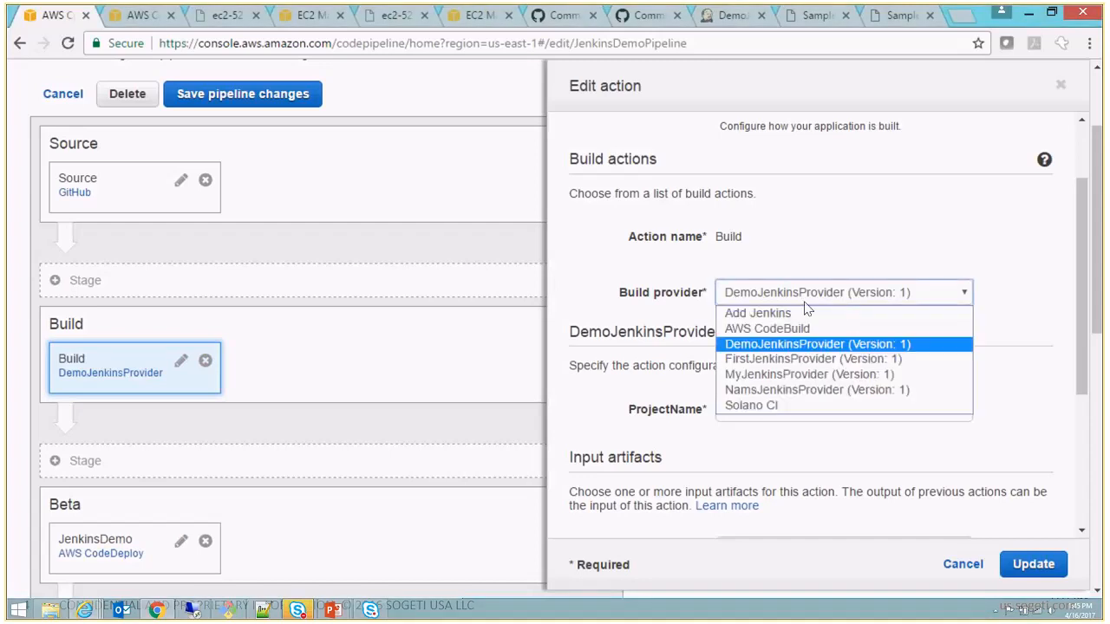
click(754, 313)
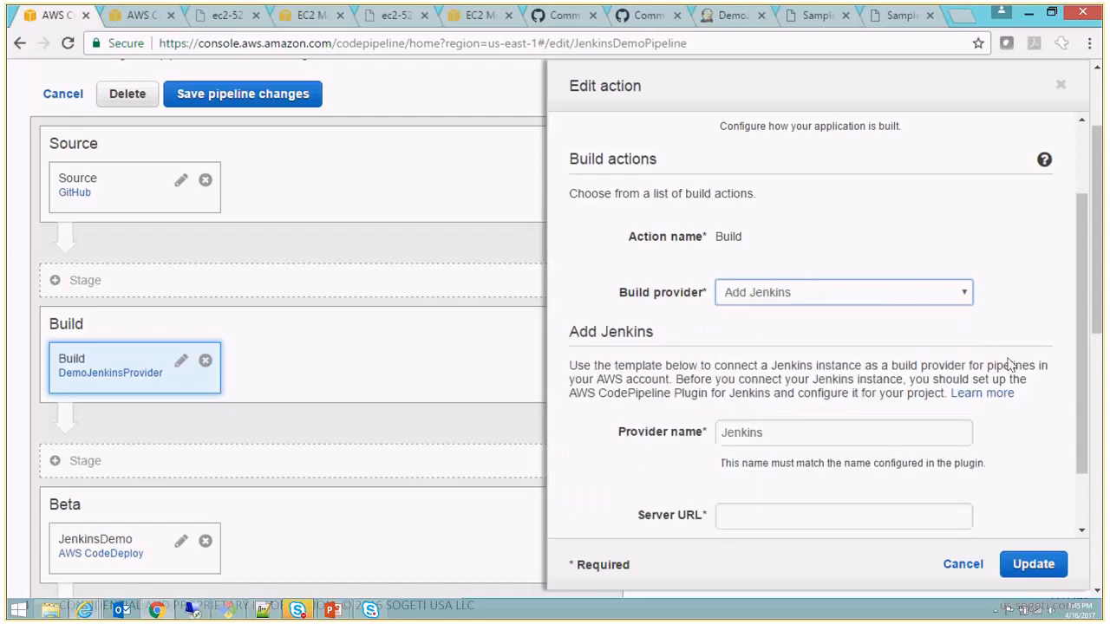
scroll(1089, 371, down, 1)
drag(803, 362, 585, 362)
click(749, 444)
click(751, 493)
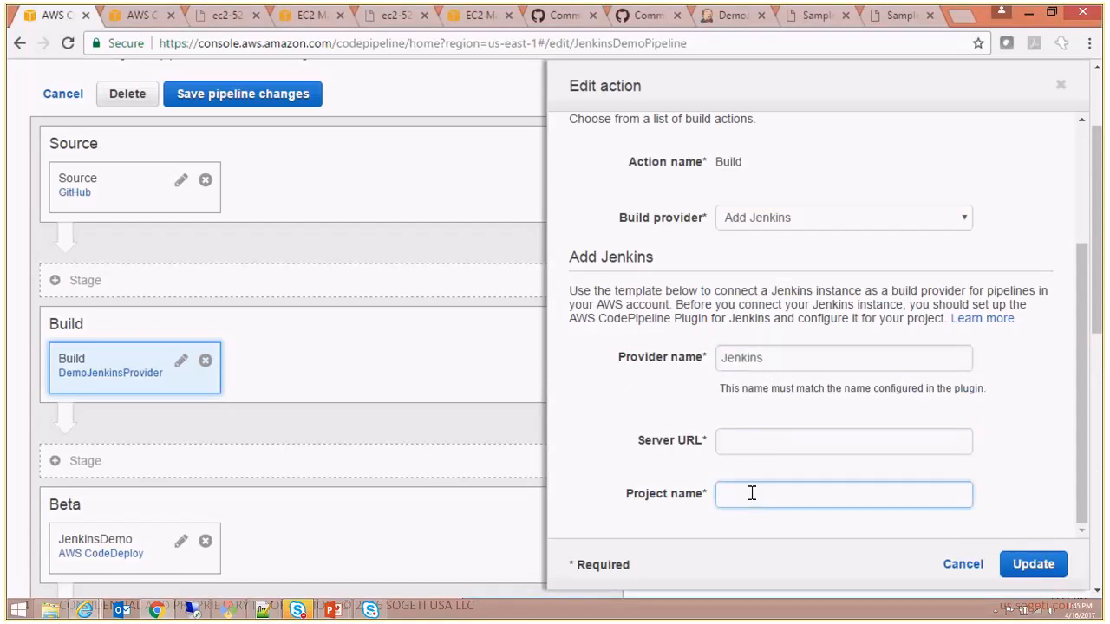
click(960, 565)
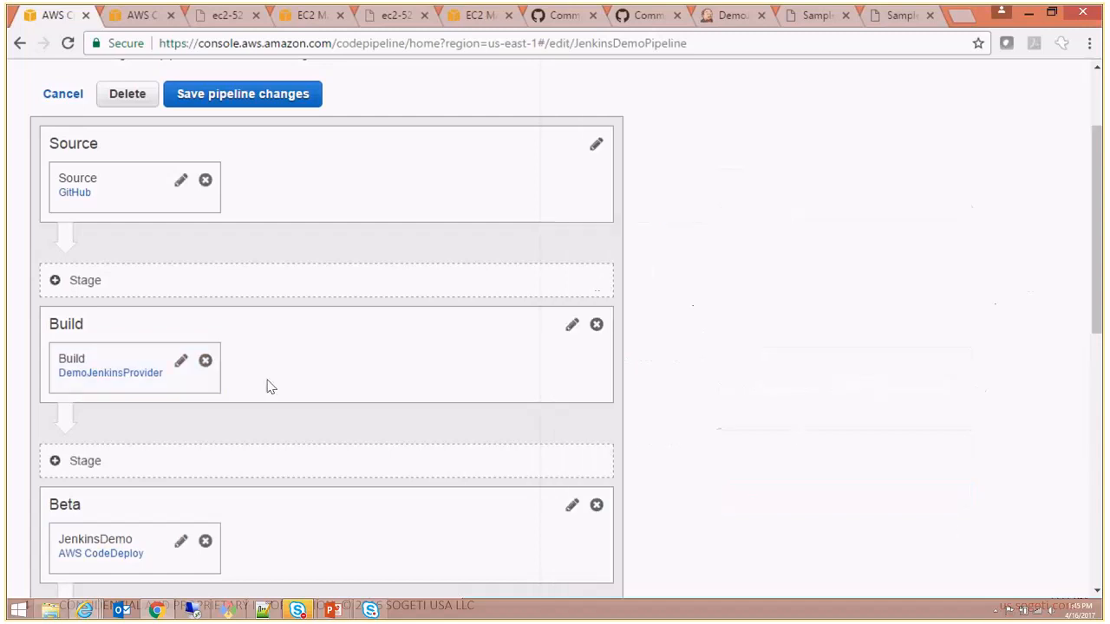
- Reopen the Build action, examine its Jenkins project name plus input and output artifacts, and leave it without updating
click(180, 361)
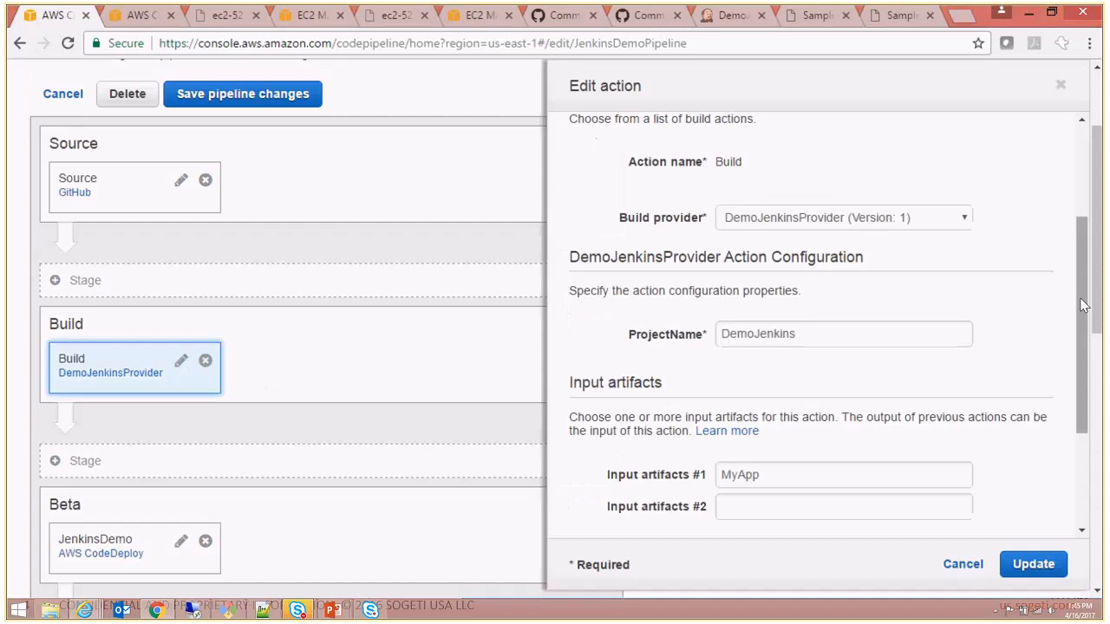
scroll(1089, 361, down, 1)
scroll(1089, 361, up, 2)
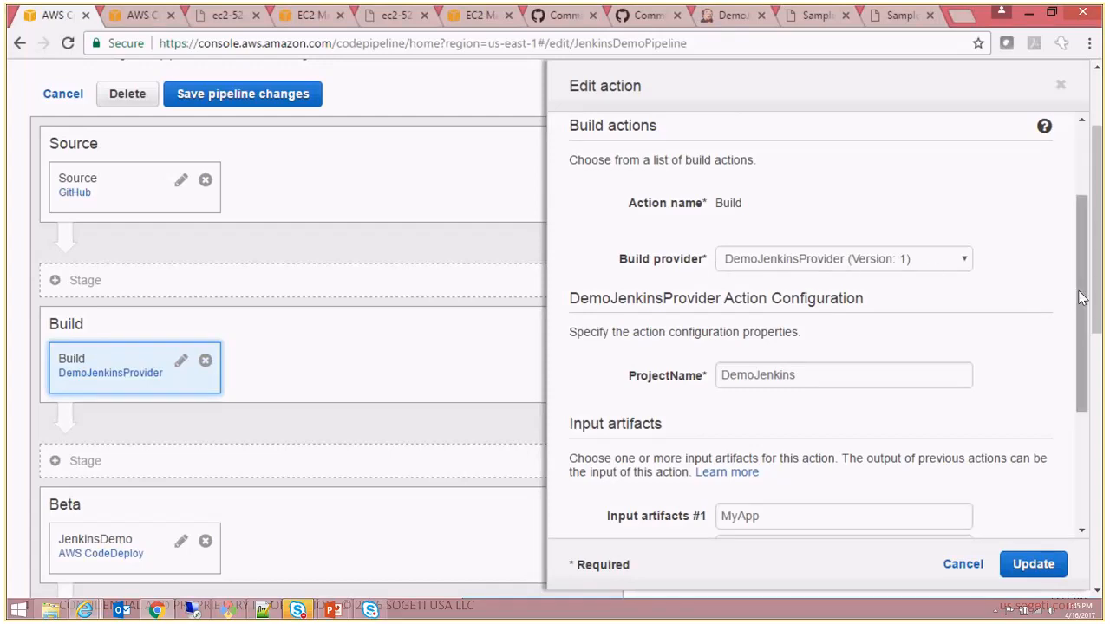
scroll(1070, 381, down, 4)
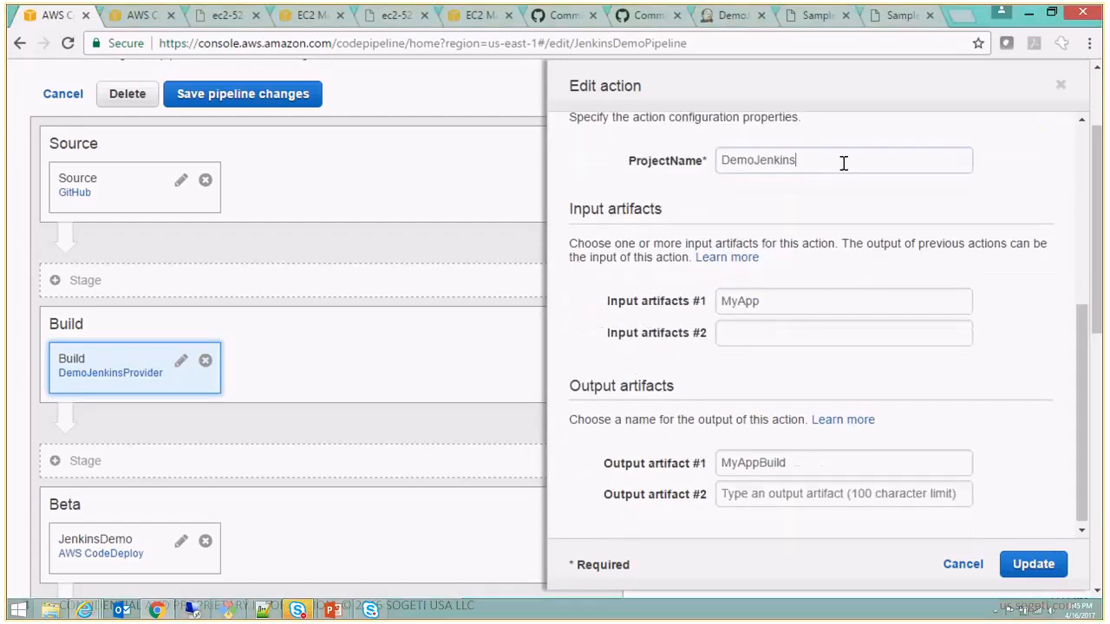
drag(841, 162, 518, 164)
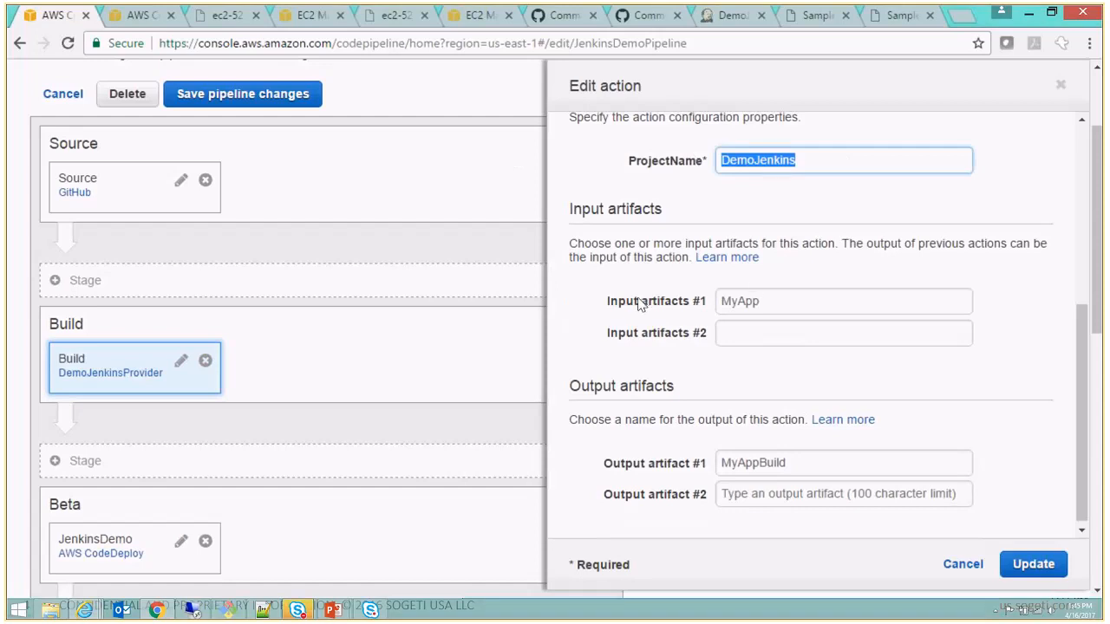
click(797, 310)
drag(796, 310, 538, 274)
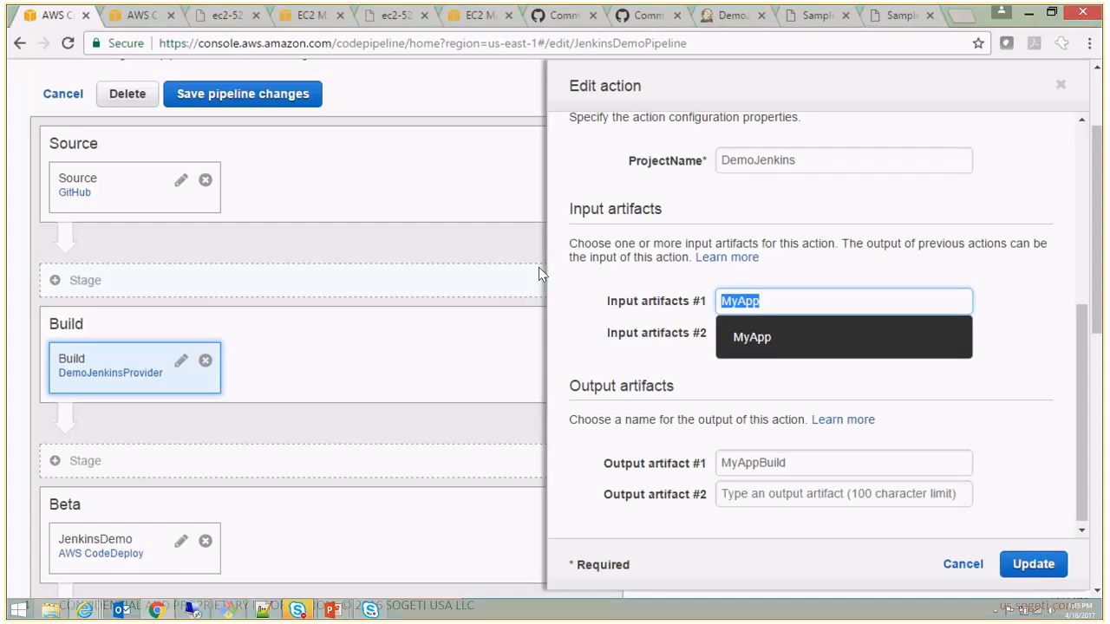
click(601, 474)
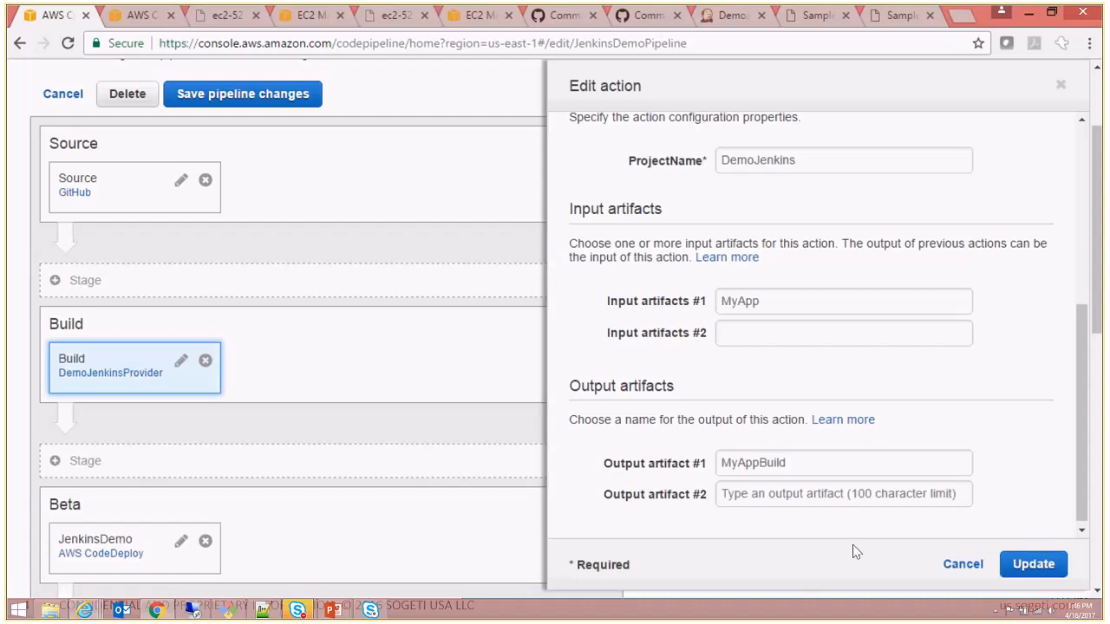
click(963, 564)
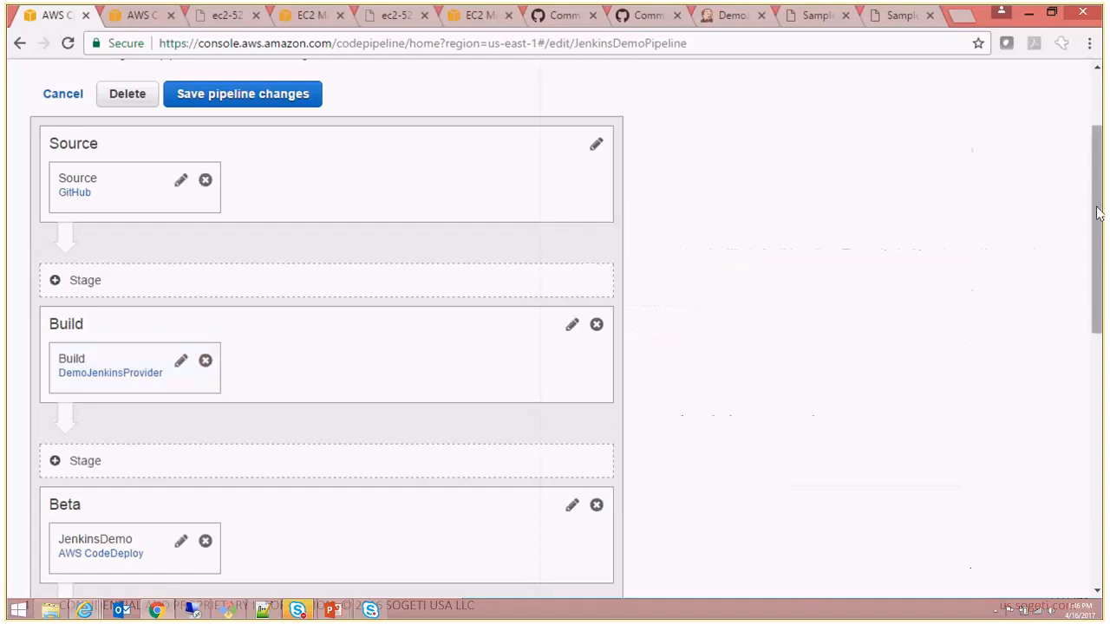
- Open the Beta stage's JenkinsDemo action for editing and review its action category and deployment provider
drag(1099, 214, 1098, 324)
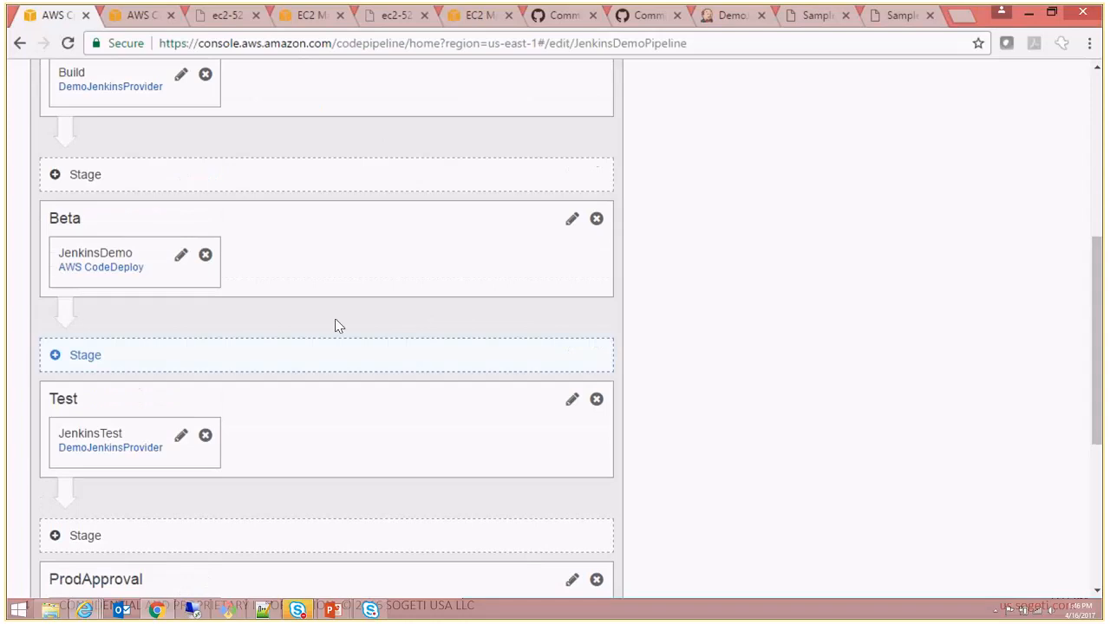
click(181, 257)
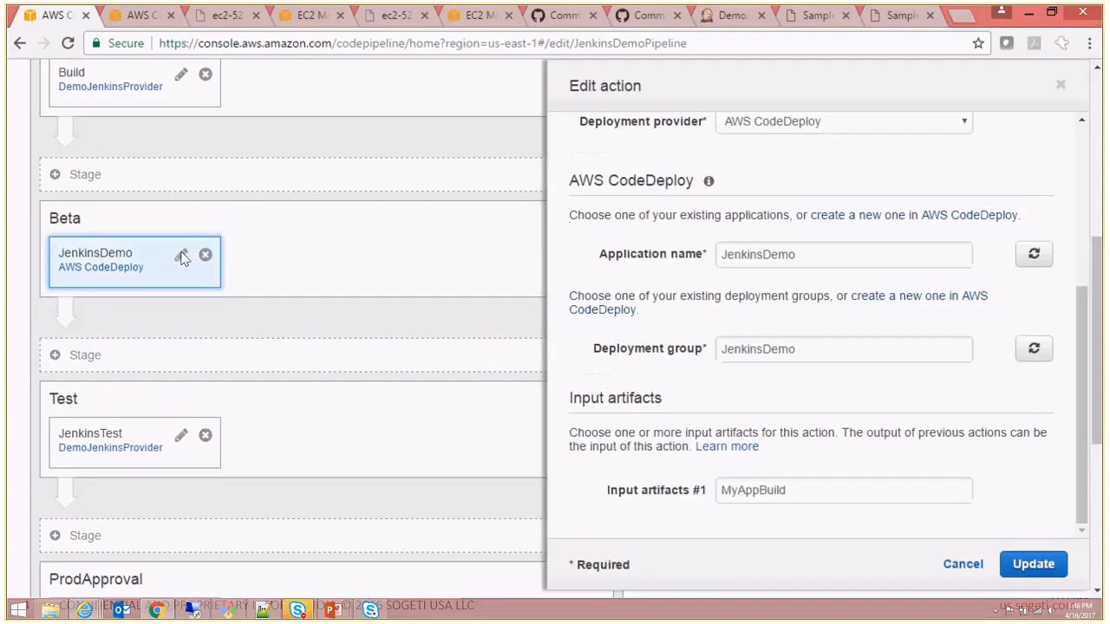
drag(1087, 345, 1087, 161)
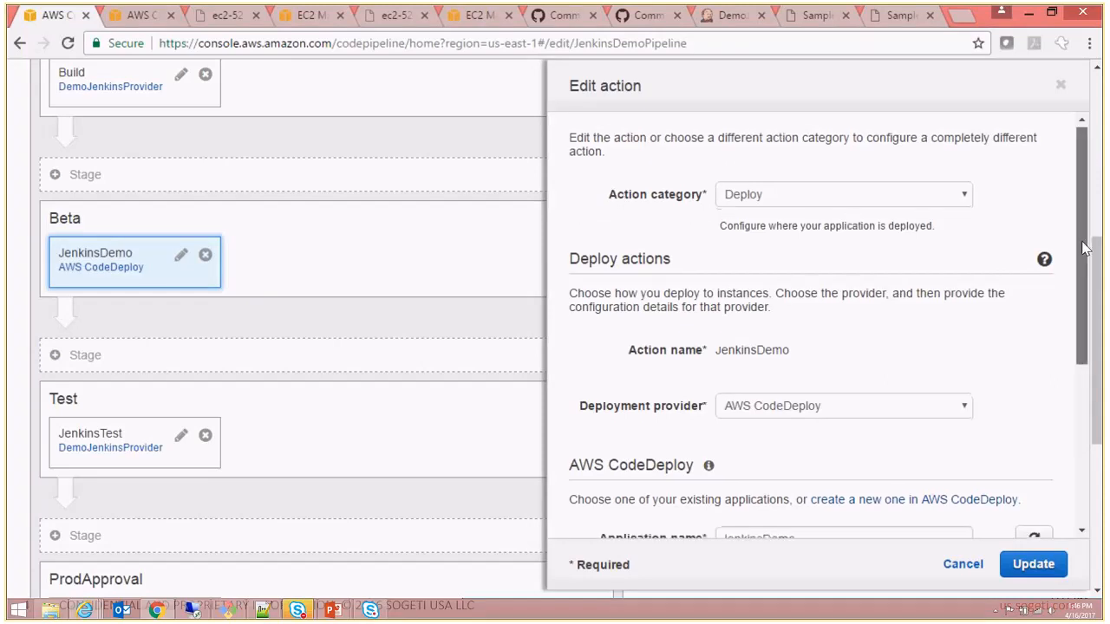
drag(1083, 246, 1072, 339)
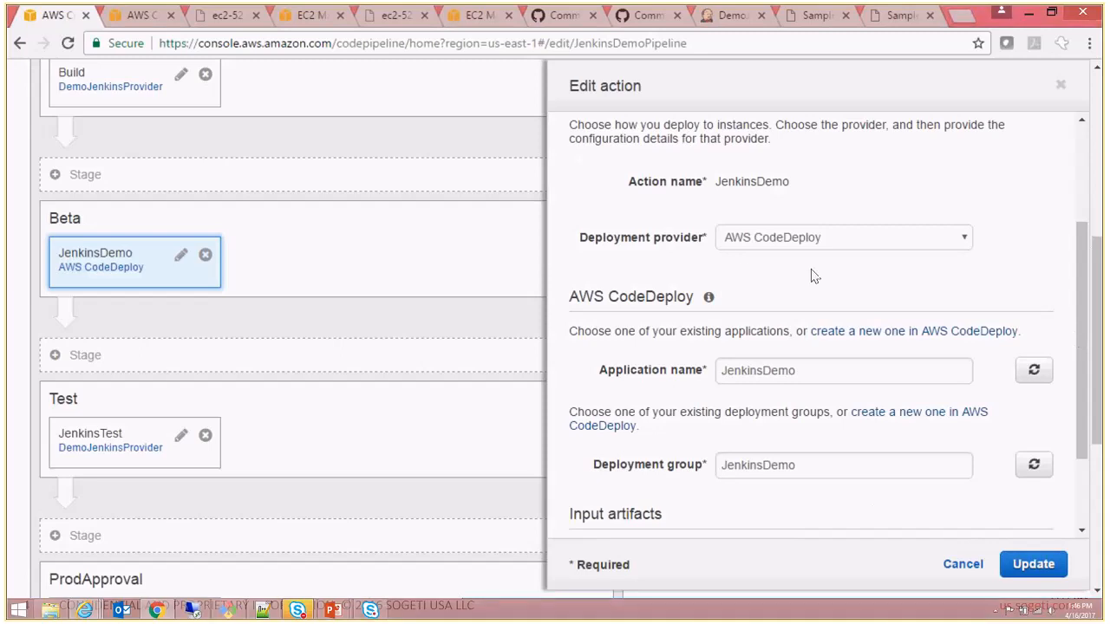
scroll(815, 275, down, 2)
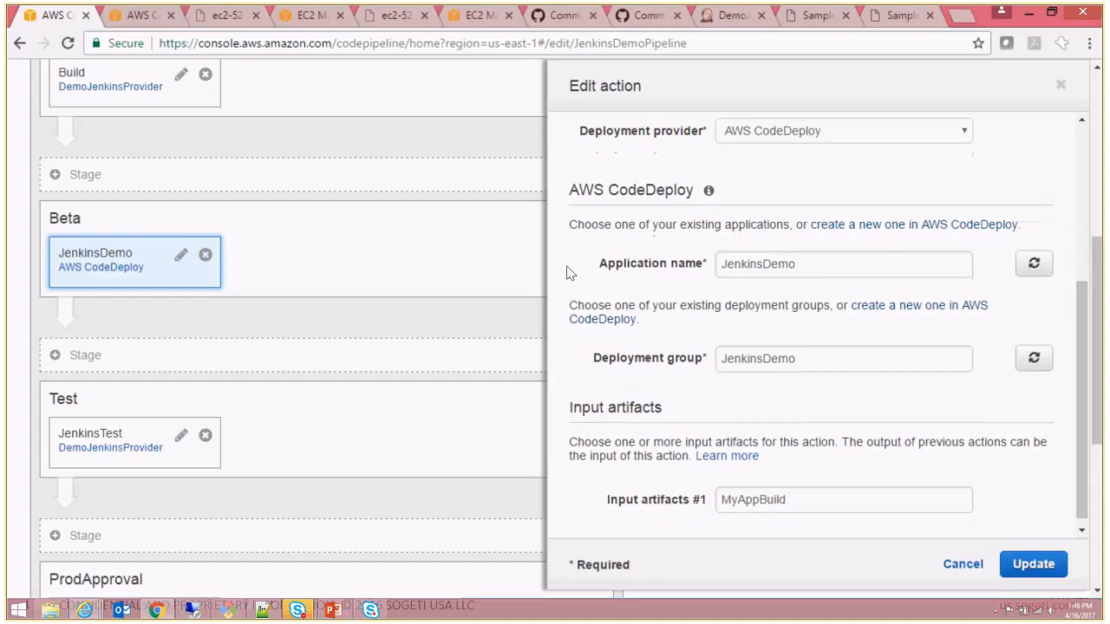
- Inspect the JenkinsDemo action's available application names, deployment groups and input artifact, and leave the action without updating it
double_click(805, 263)
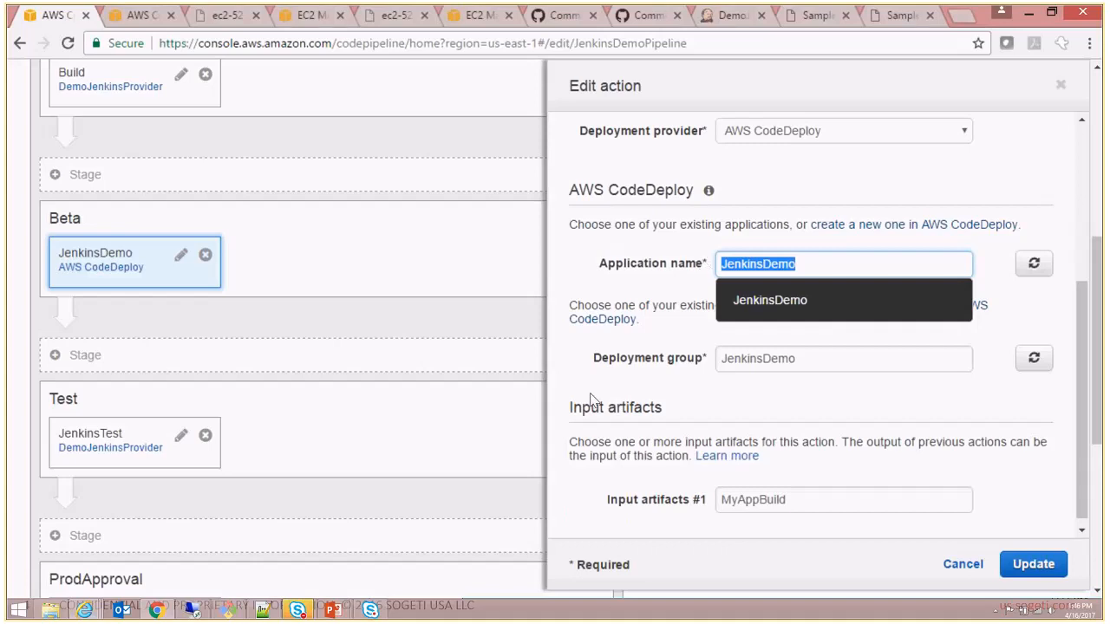
click(645, 366)
click(646, 366)
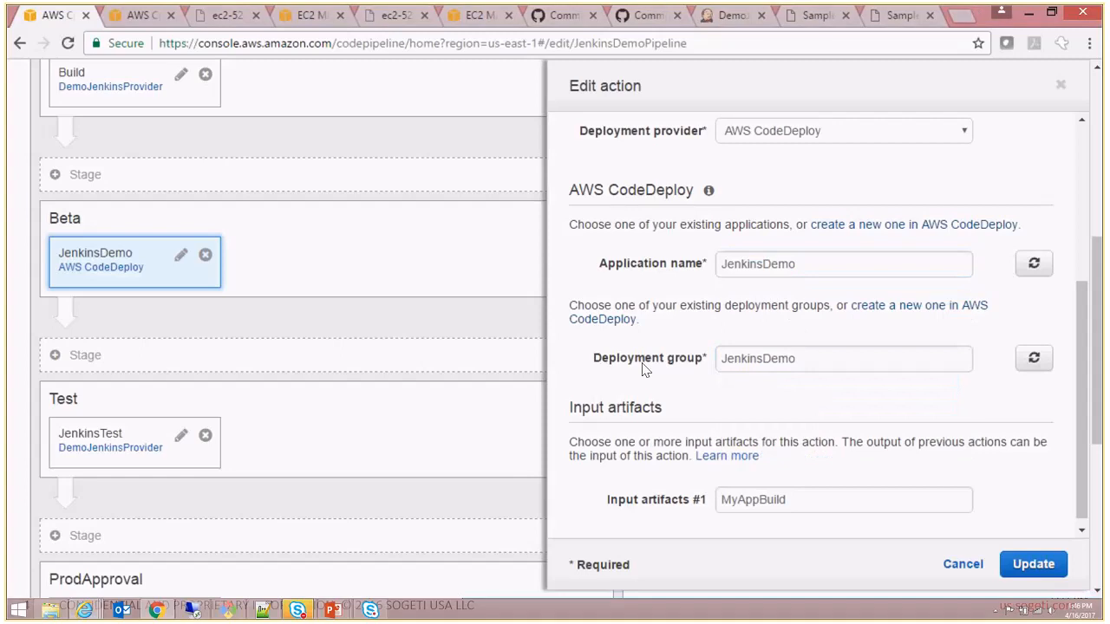
click(772, 364)
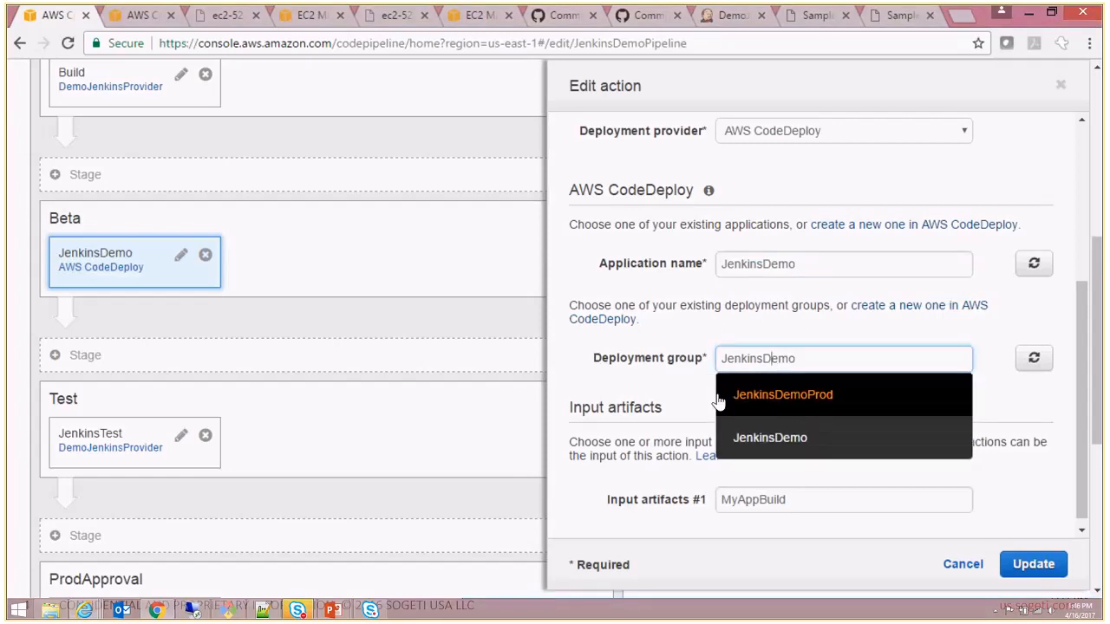
click(652, 364)
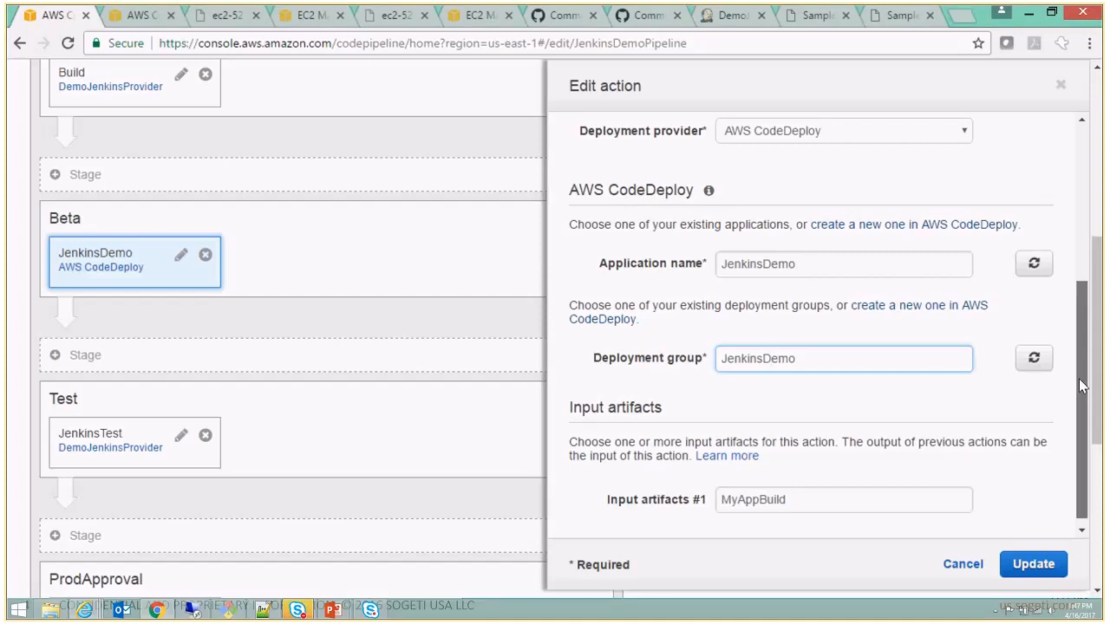
drag(1082, 385, 1080, 413)
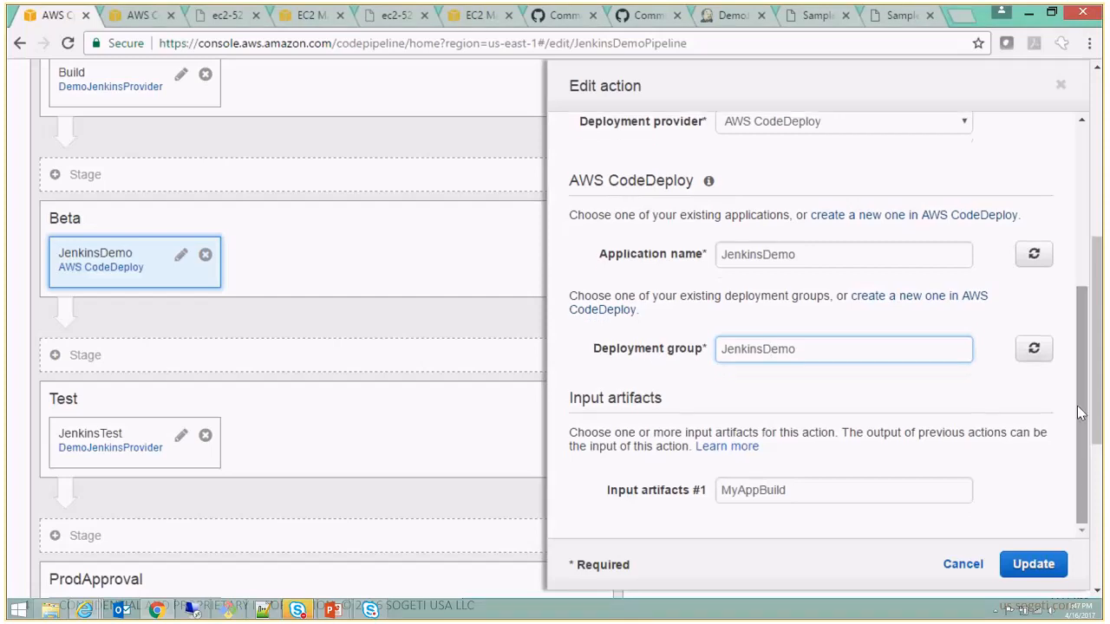
click(940, 393)
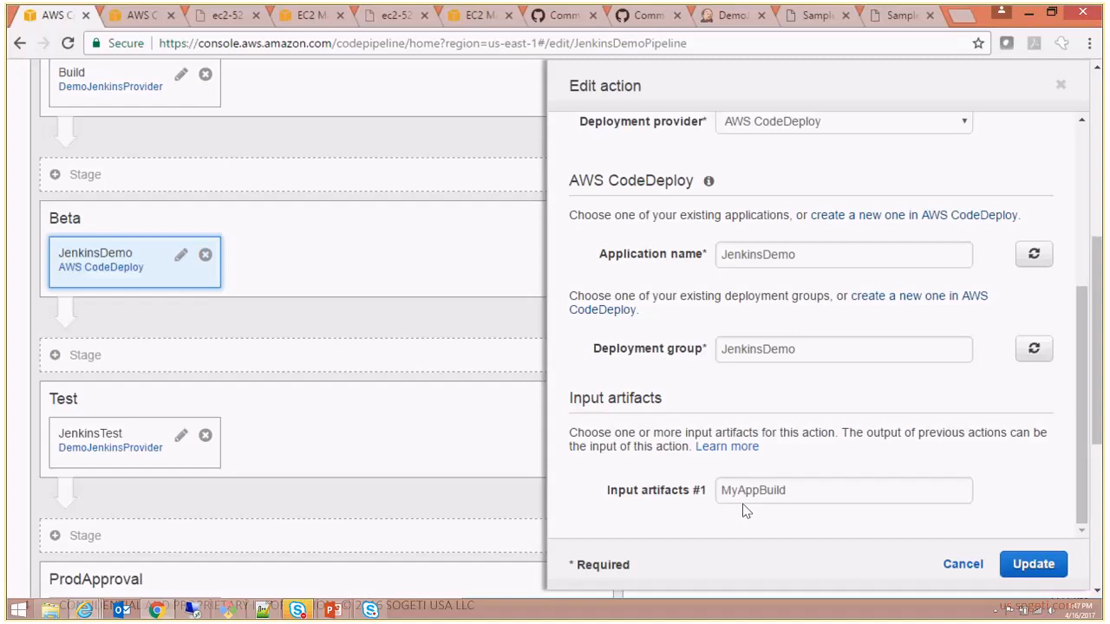
click(959, 565)
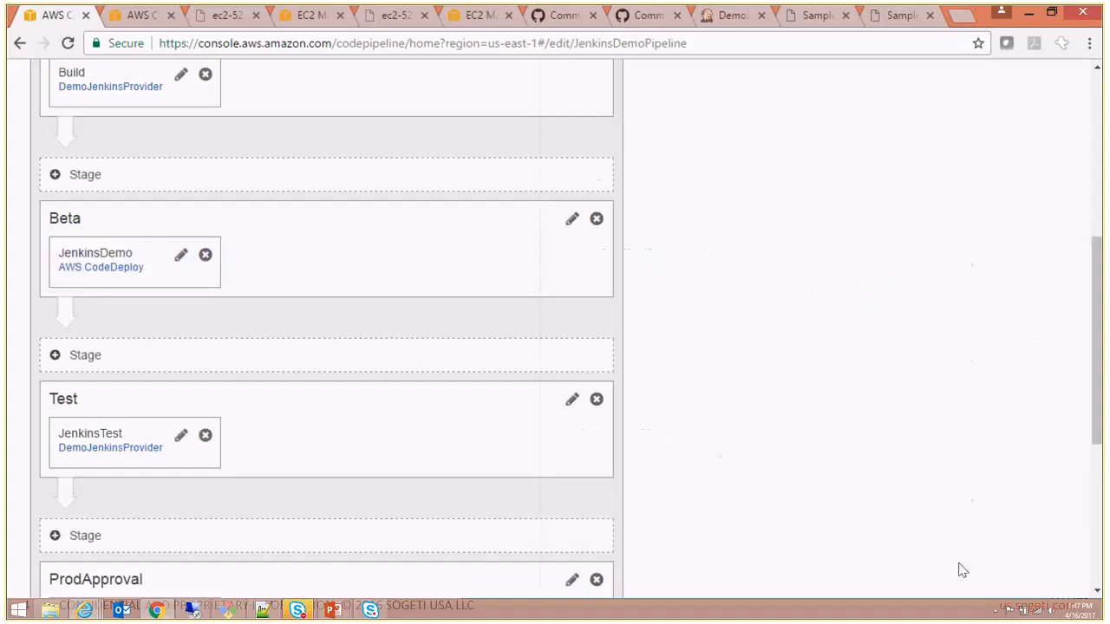
- Open the Test stage's JenkinsTest action, review its category, test provider, project name and artifact fields, and leave without updating
drag(1102, 384, 1101, 501)
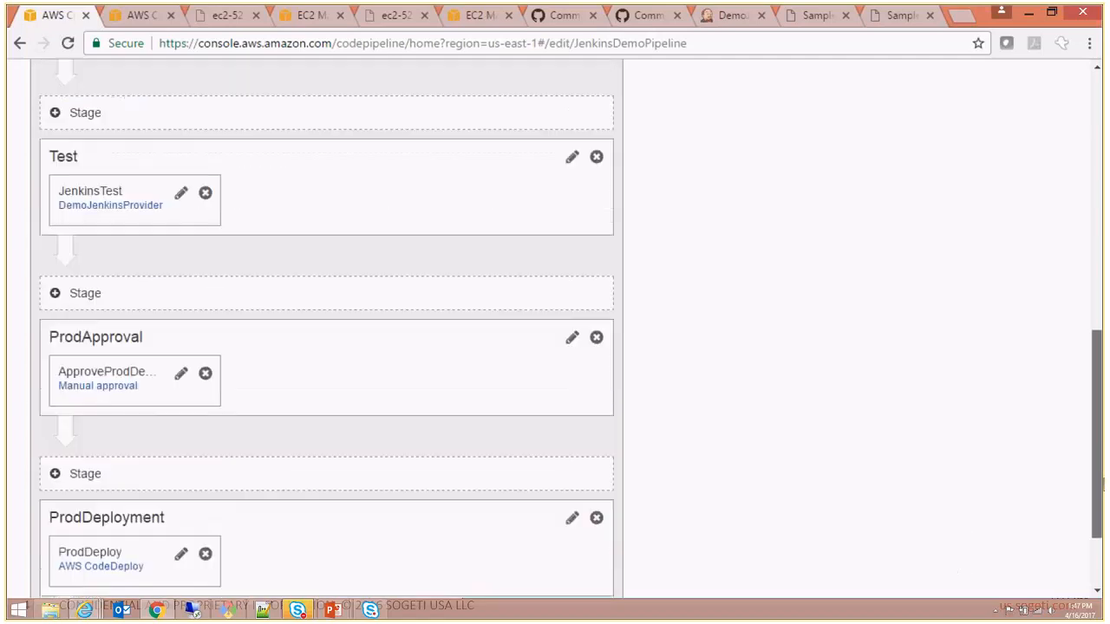
click(182, 193)
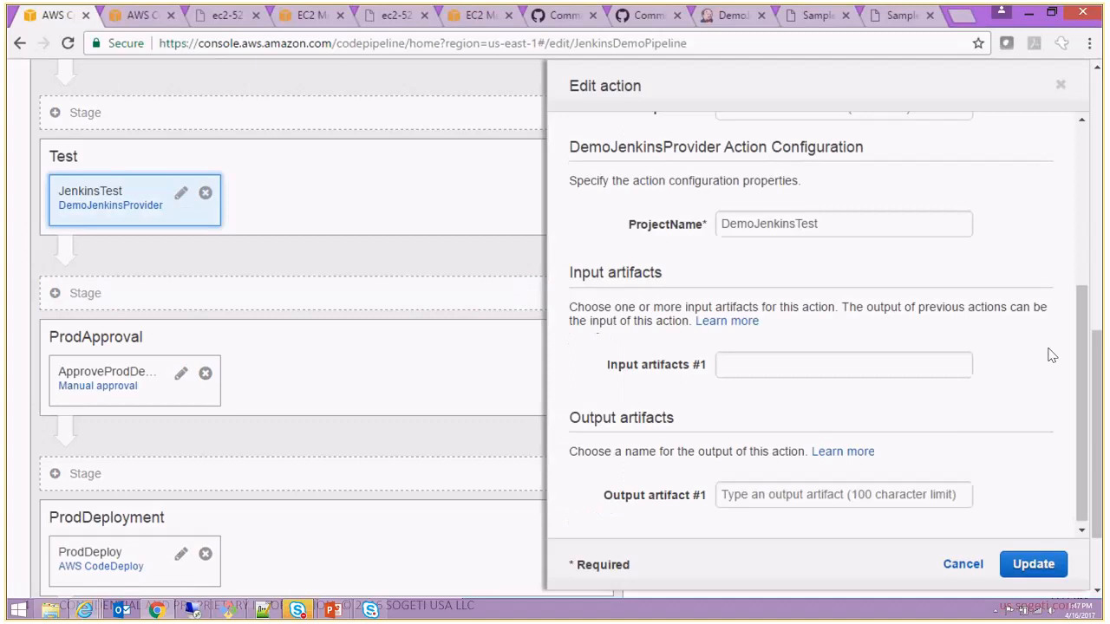
scroll(1051, 356, up, 4)
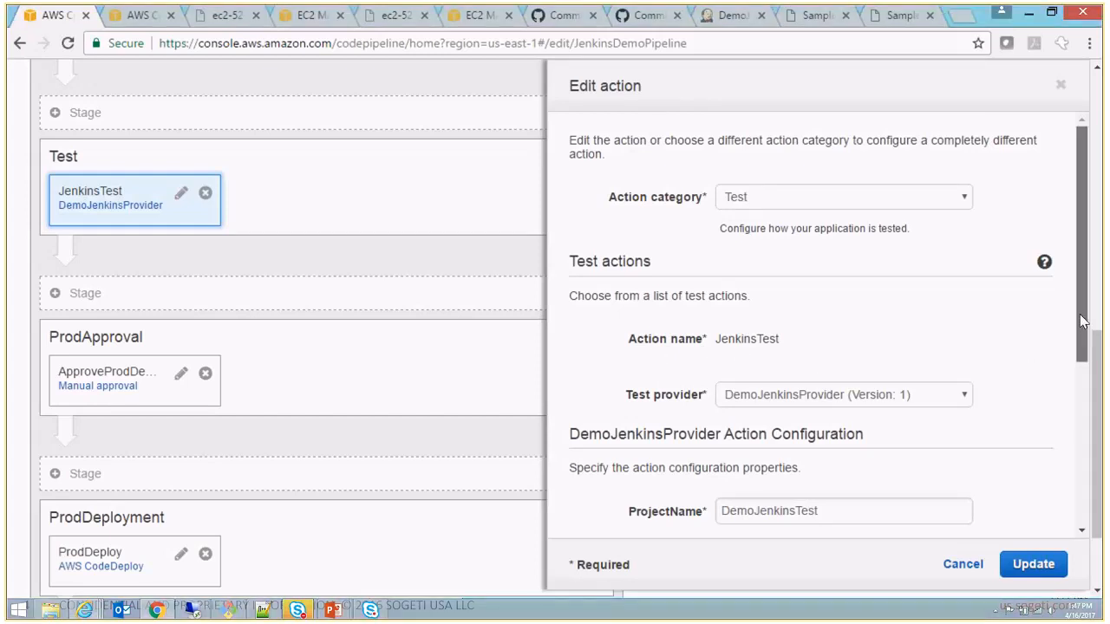
drag(1082, 321, 1072, 432)
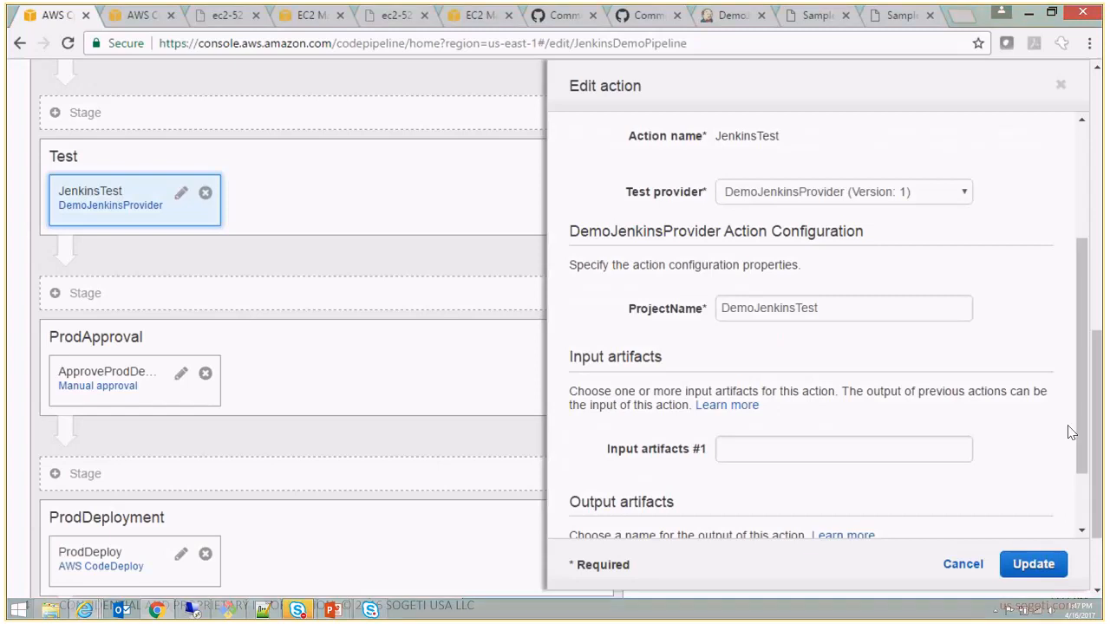
drag(1080, 422, 1088, 477)
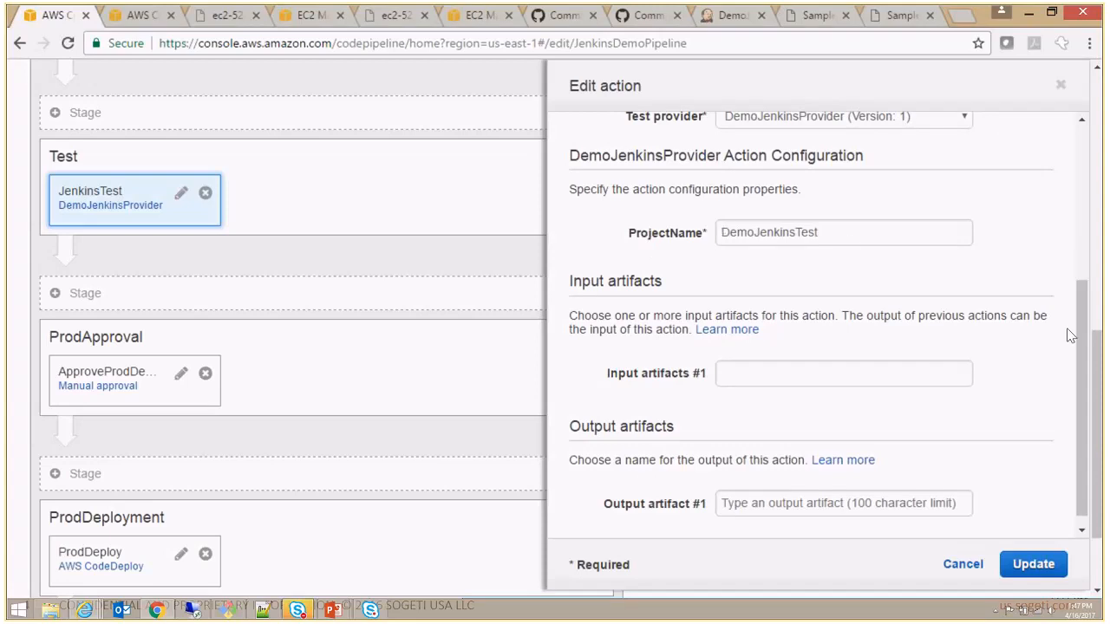
scroll(1082, 314, down, 1)
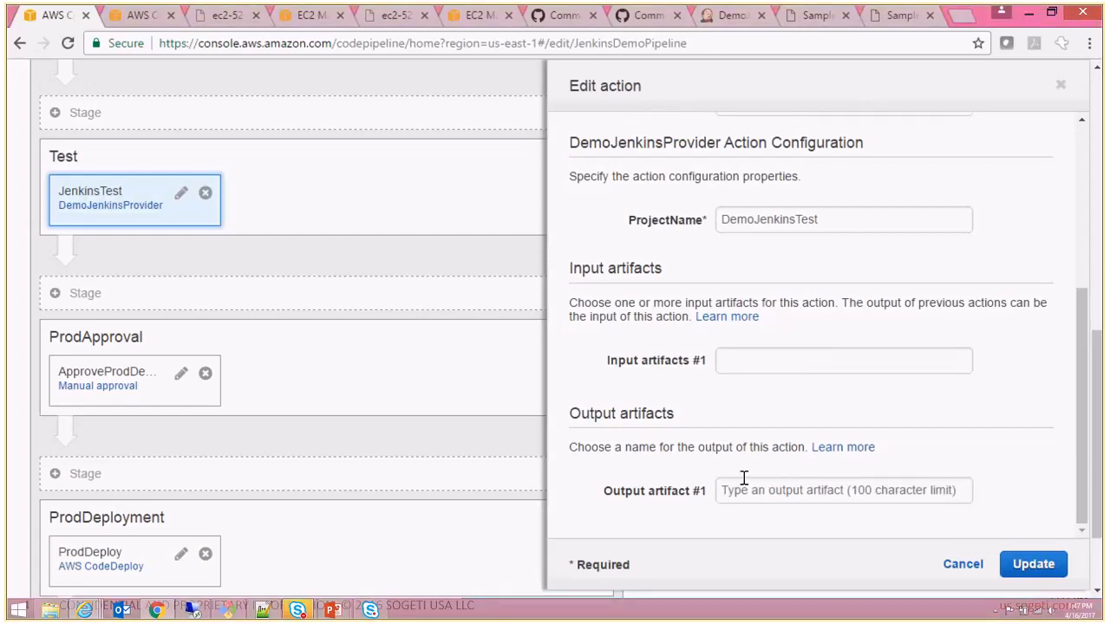
drag(1075, 466, 1086, 310)
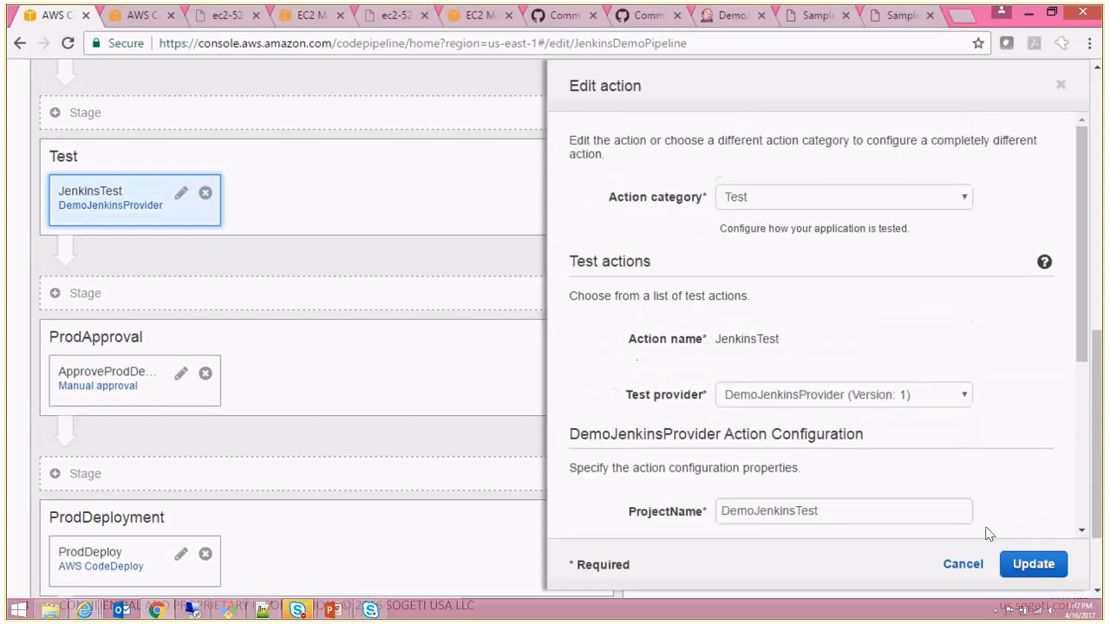
click(963, 570)
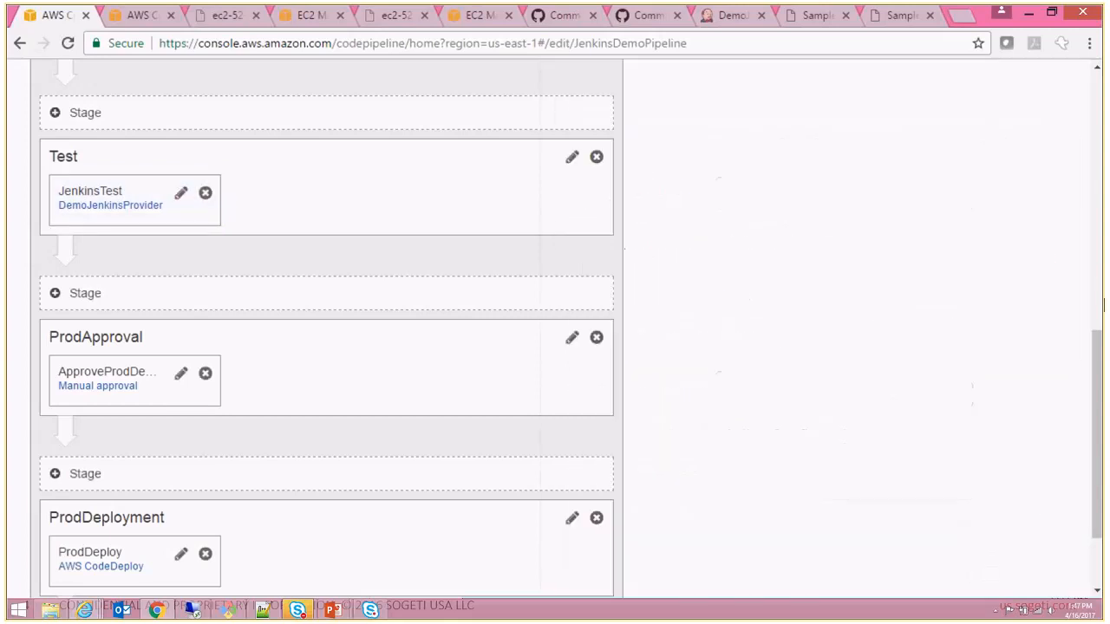
- Open the ProdApproval stage's manual approval action, review its approval type, SNS topic, review URL and comments fields, and cancel the edit
drag(1097, 343, 1102, 439)
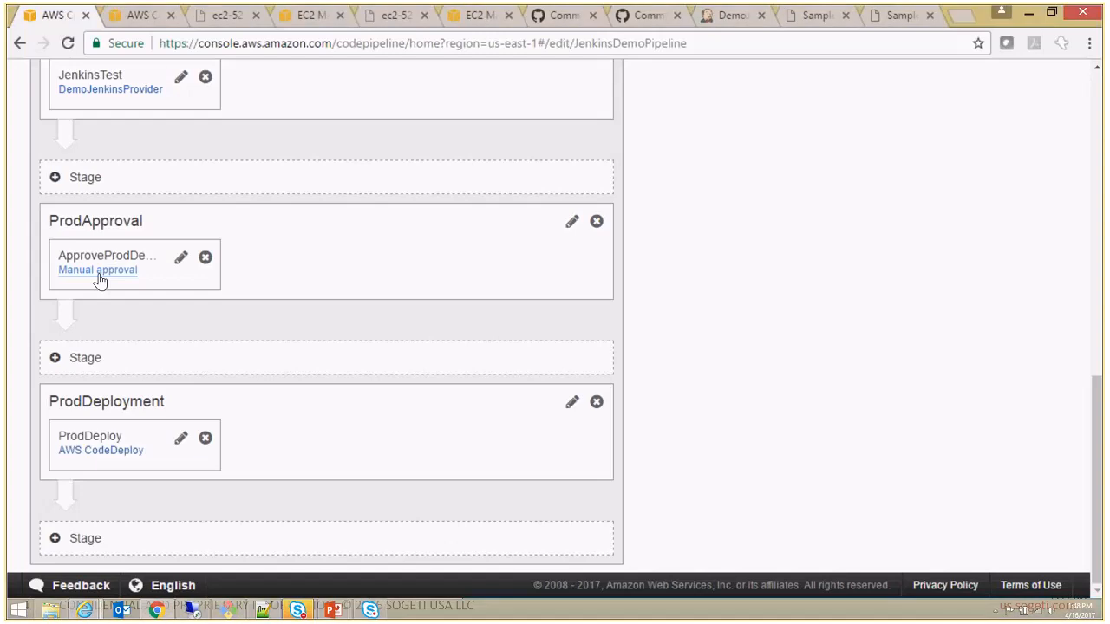
click(182, 260)
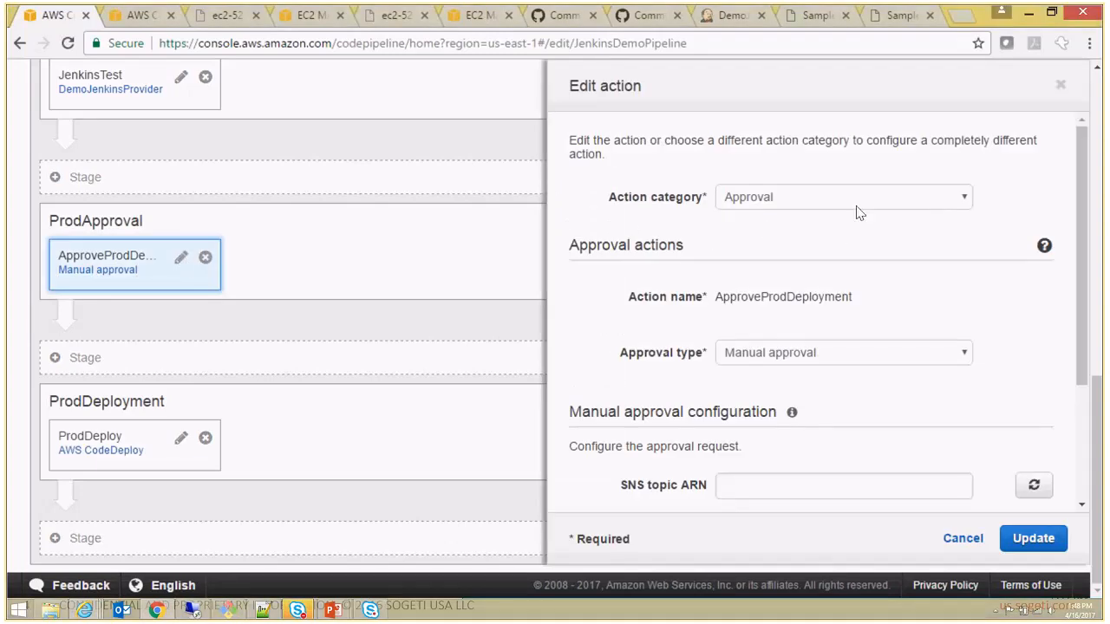
scroll(1077, 290, down, 3)
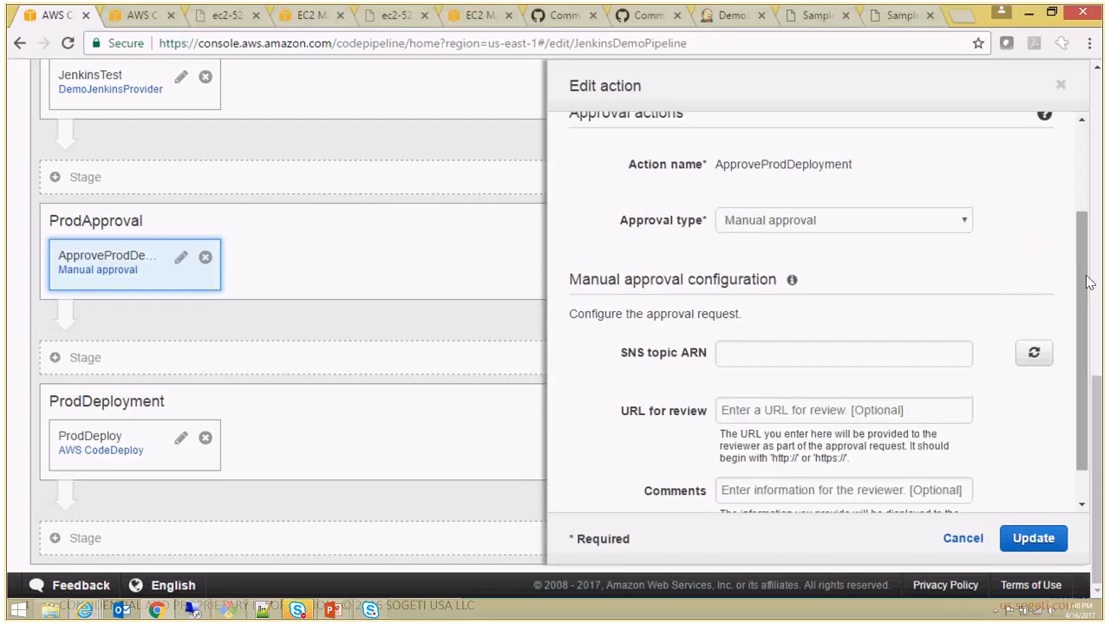
scroll(1081, 329, down, 1)
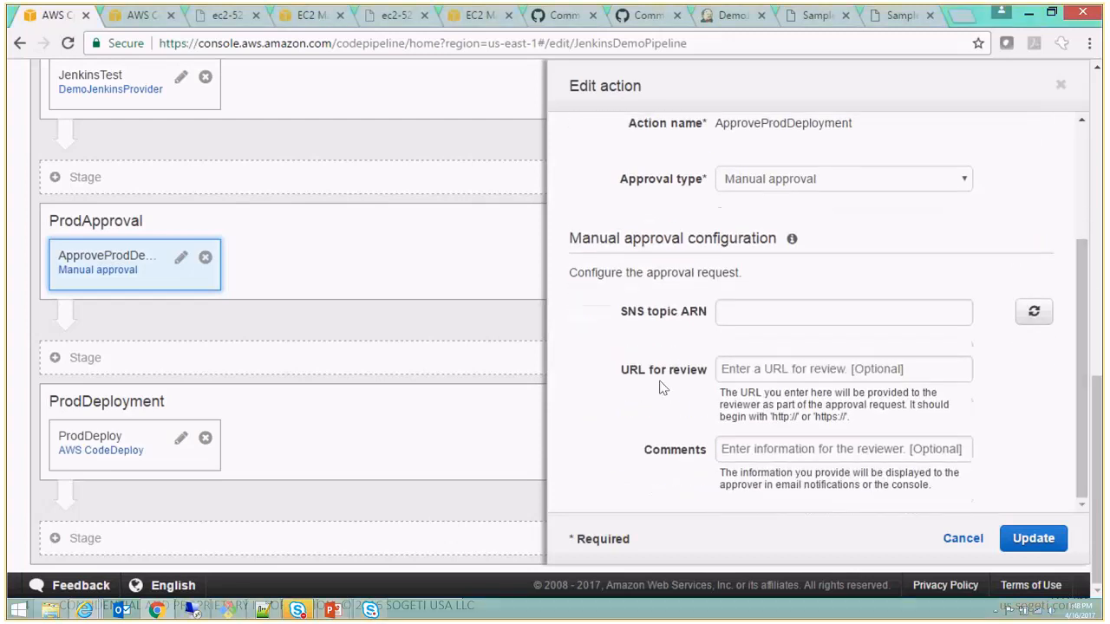
click(952, 544)
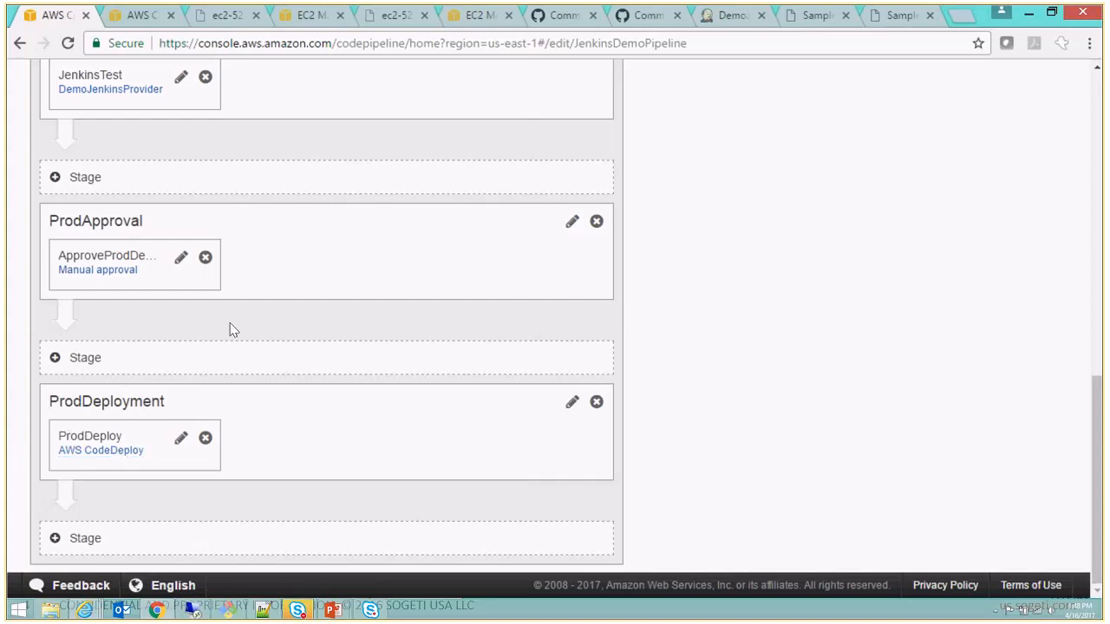
- Open the ProdDeployment stage's ProdDeploy action for editing and review its action category and deployment provider
click(181, 440)
scroll(1073, 273, up, 2)
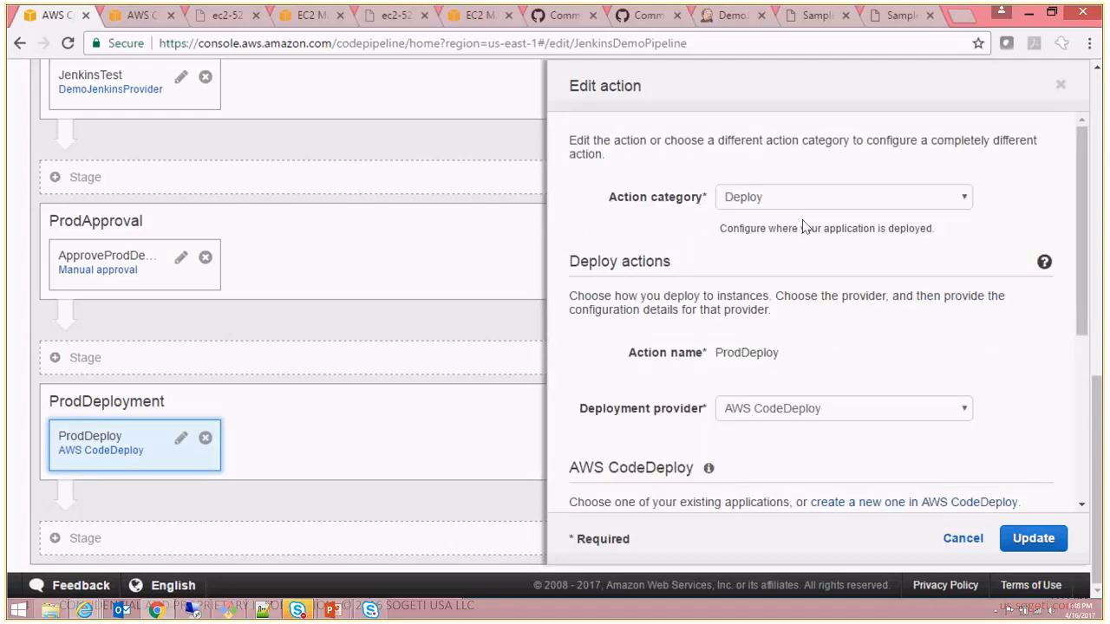
scroll(802, 226, down, 2)
drag(1089, 280, 1090, 346)
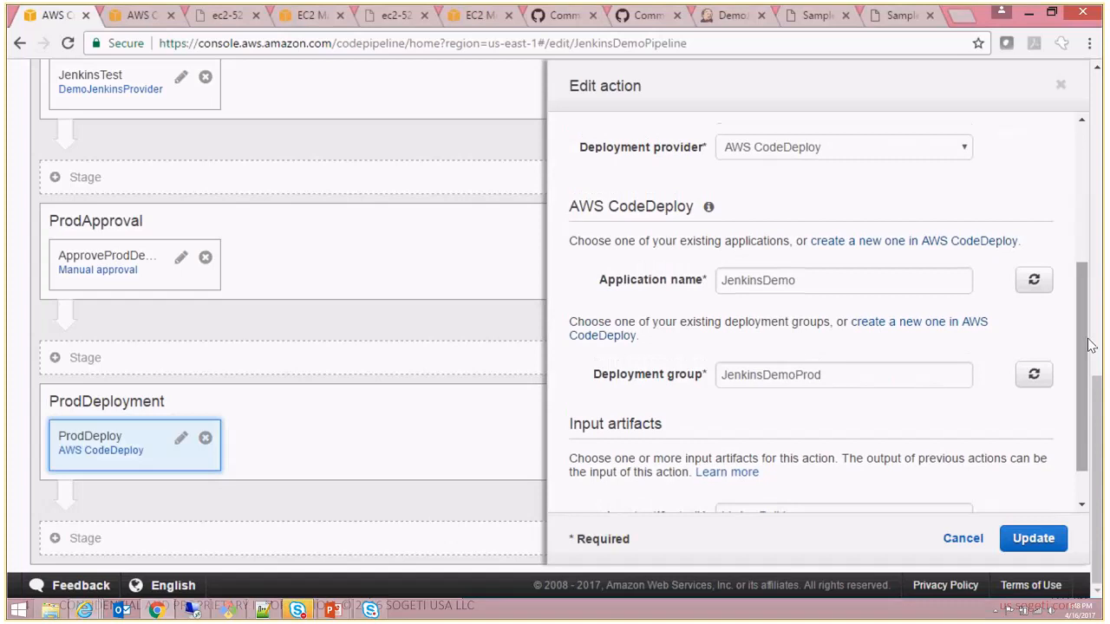
- Check the ProdDeploy action's application name, deployment group and input artifact, and leave the action without updating it
click(826, 275)
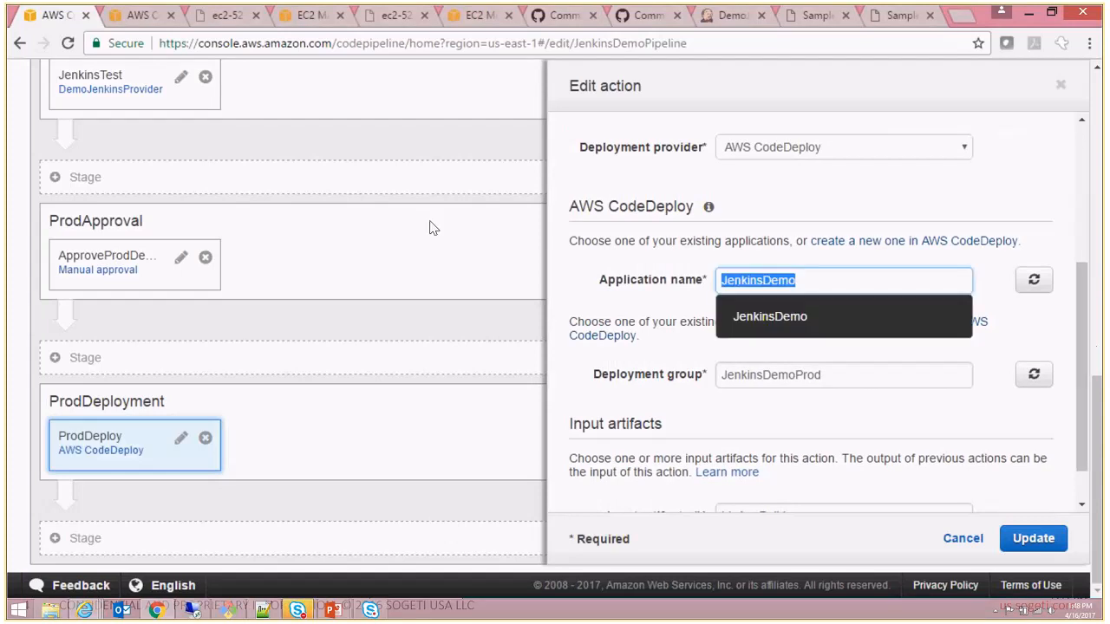
click(644, 342)
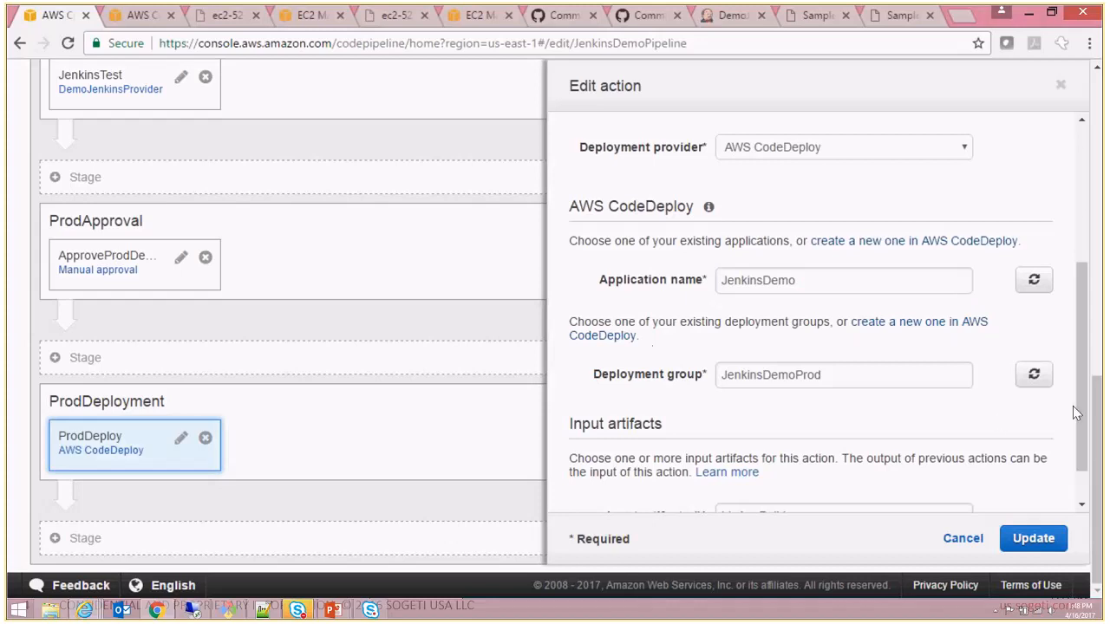
drag(1080, 412, 1081, 471)
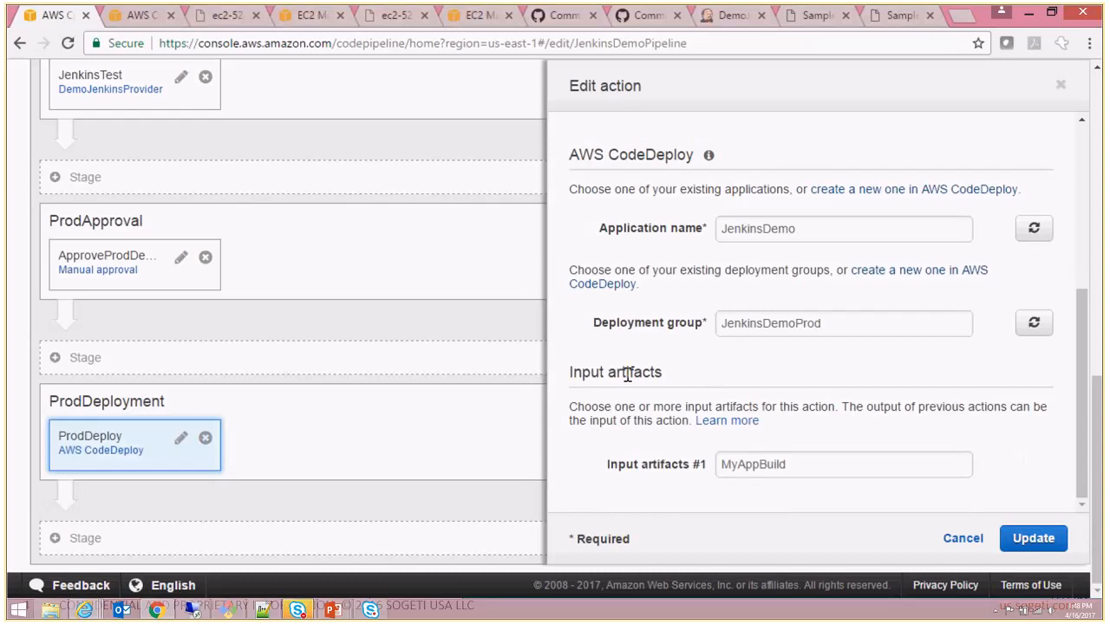
click(825, 474)
click(665, 379)
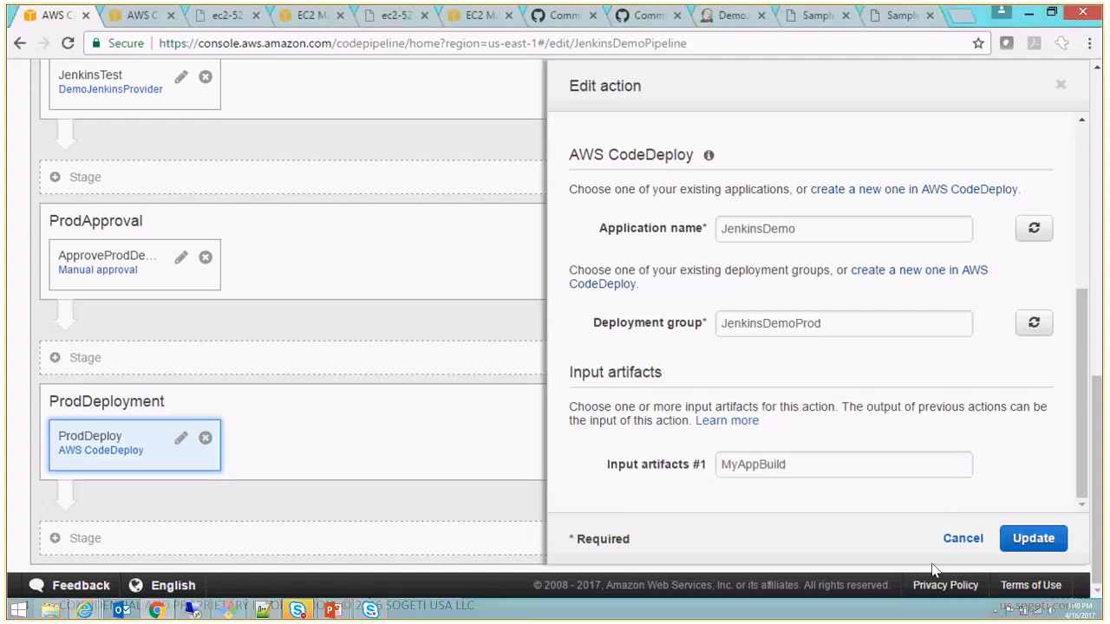
click(957, 539)
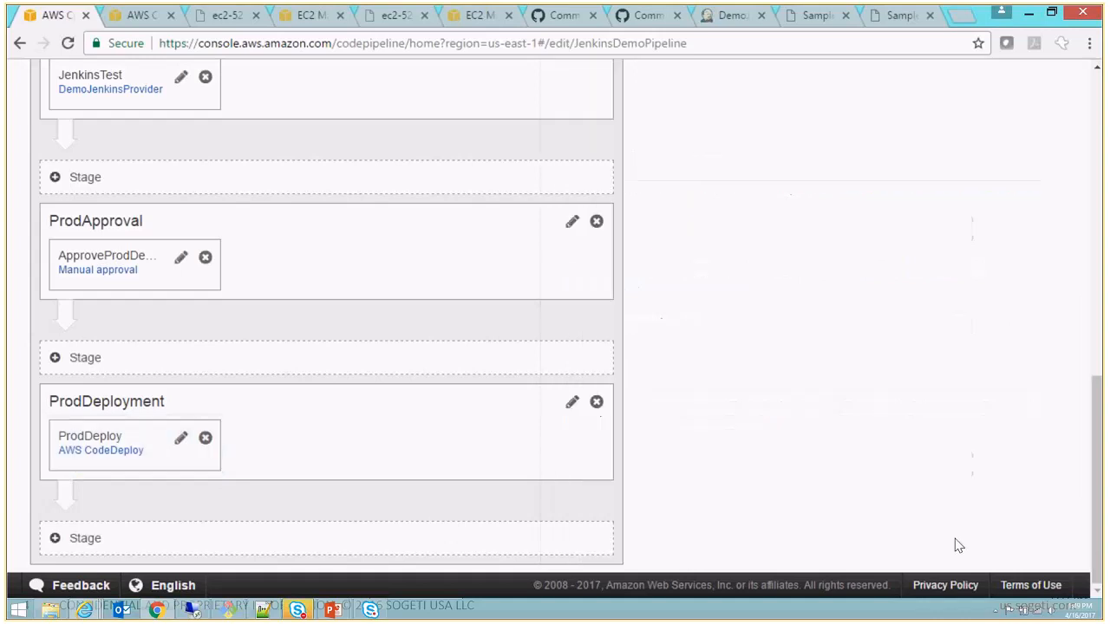
- Cancel editing JenkinsDemoPipeline and discard the unsaved changes to return to the pipeline's progress view
drag(1096, 469, 1083, 100)
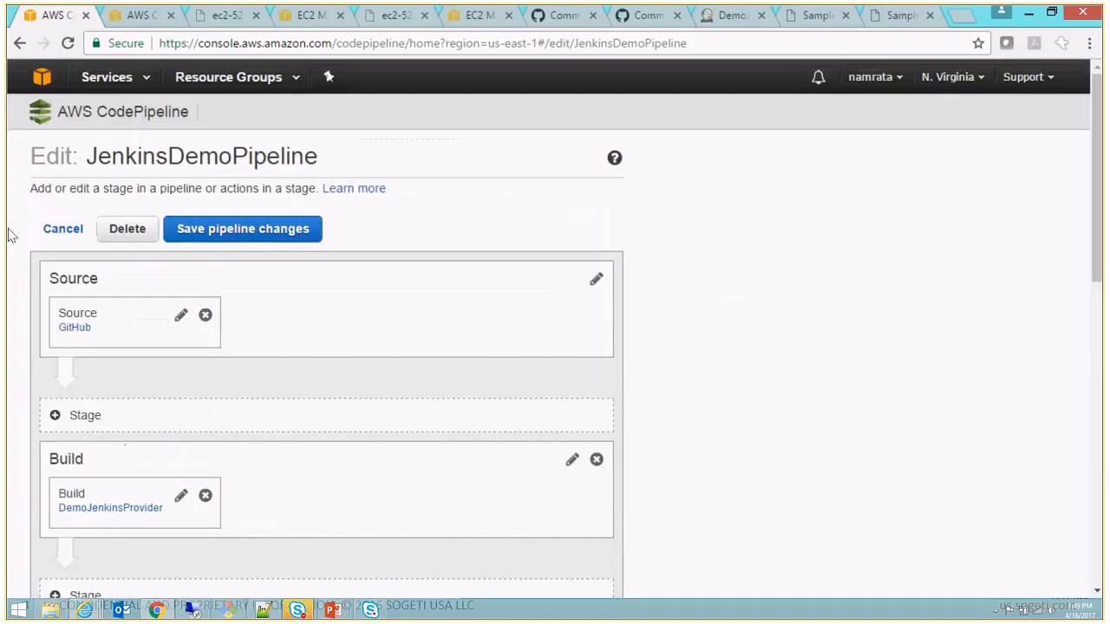
click(60, 230)
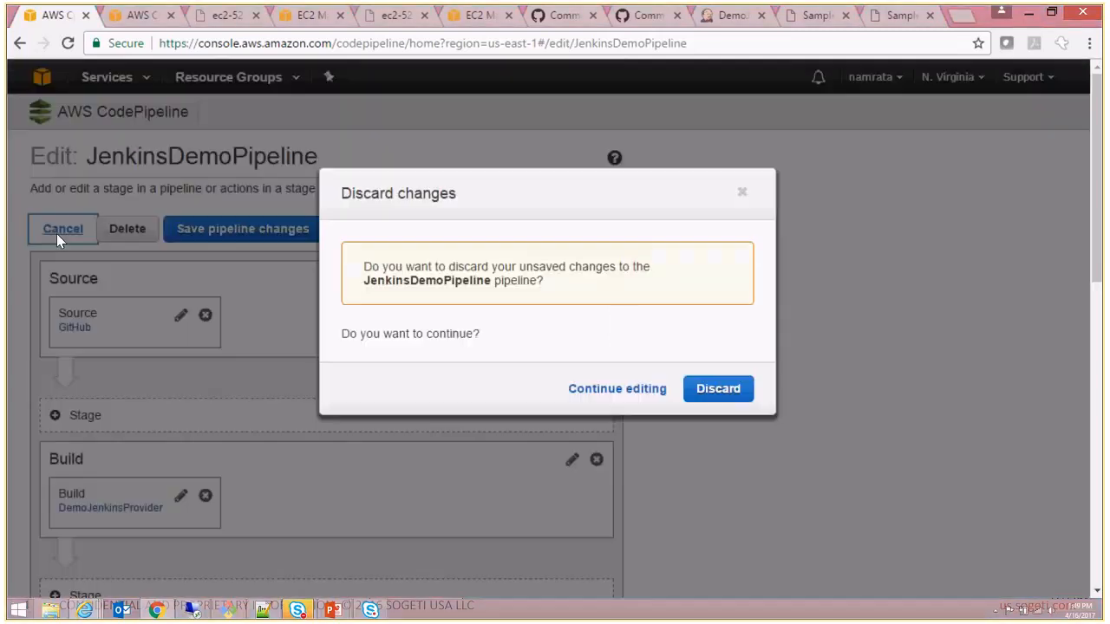
click(707, 397)
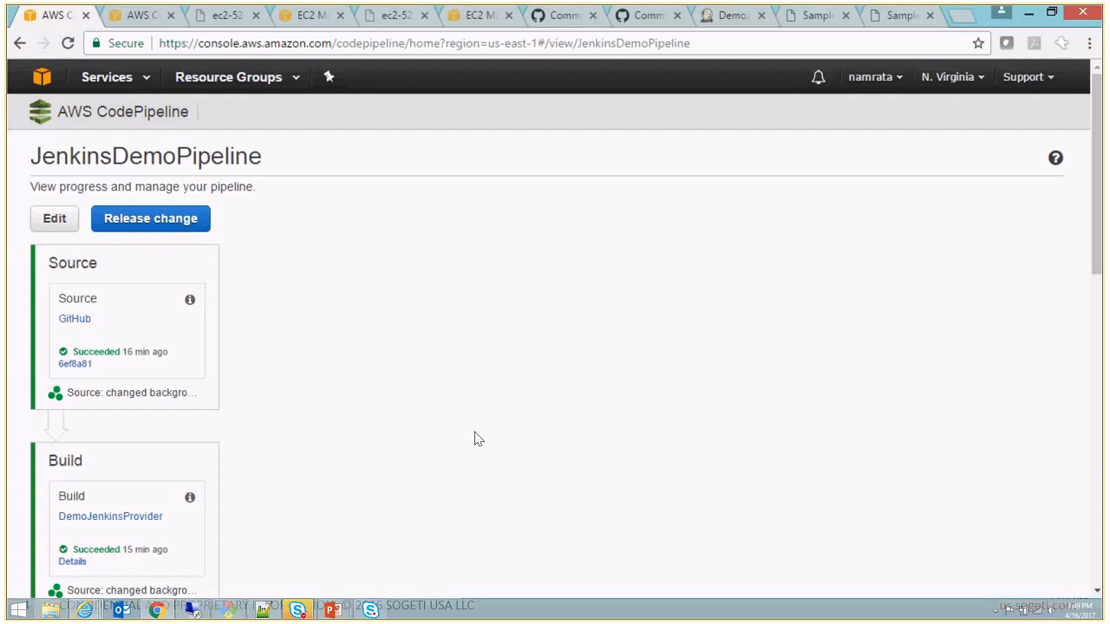
- Switch to the running PowerPoint slide show and advance from the Key Steps slide to the closing Thank You slide
mouse_move(333, 609)
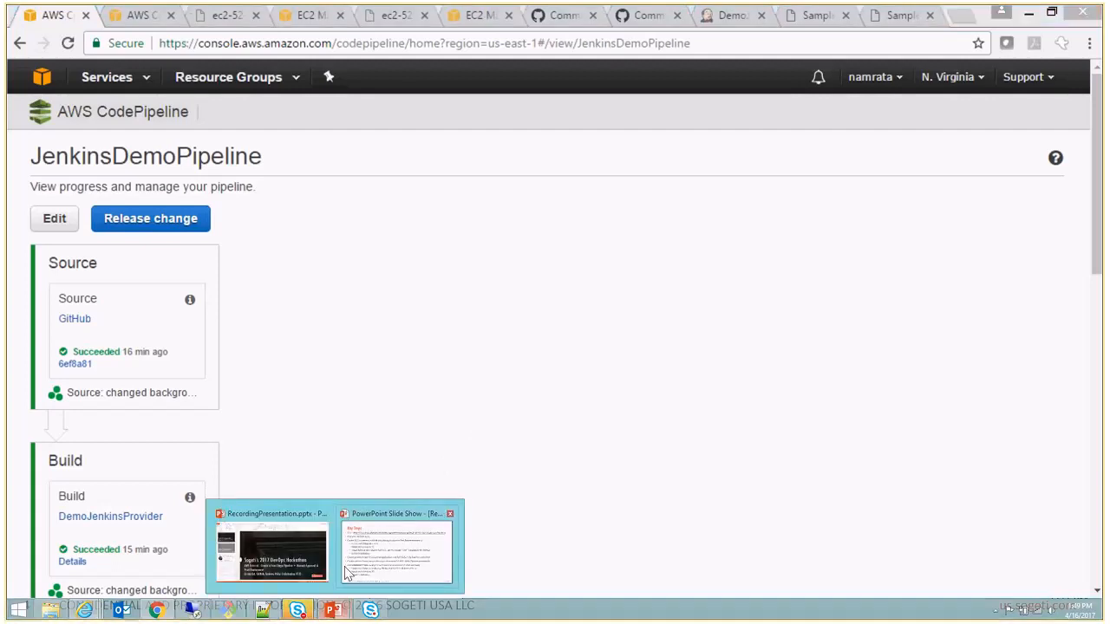
click(371, 572)
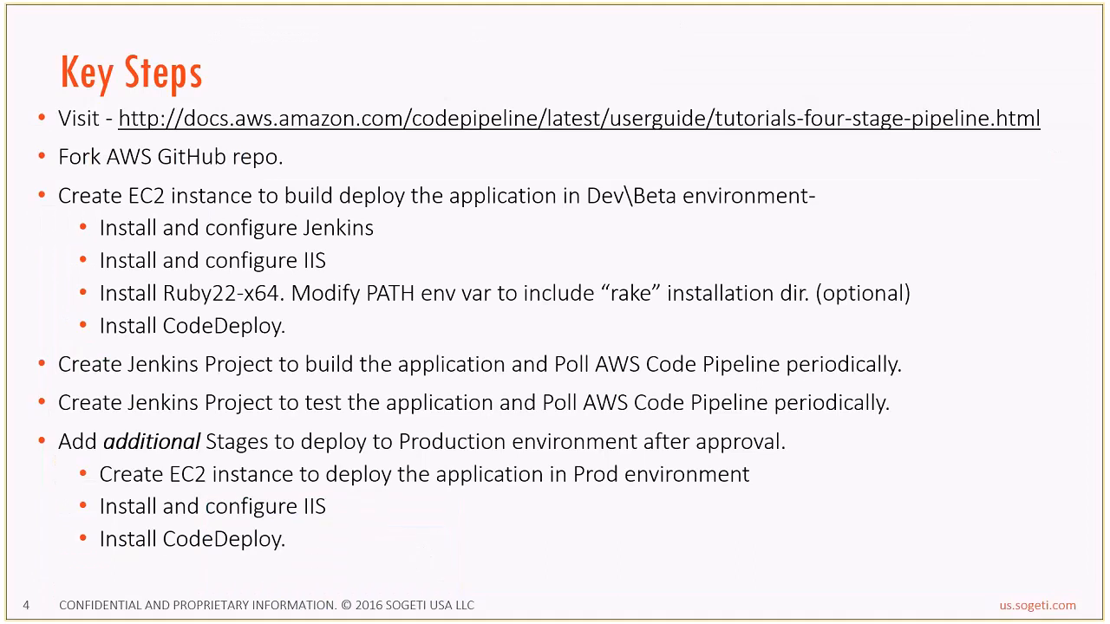
key(Right)
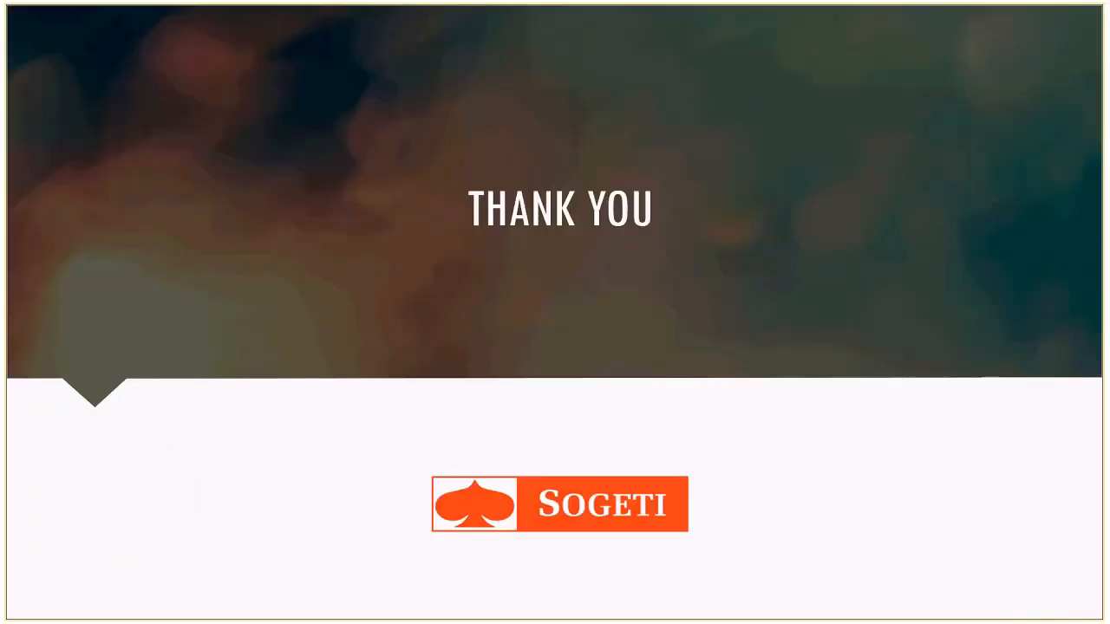
- Switch to the Skype for Business conversation window and stop the meeting recording
key(alt+Tab)
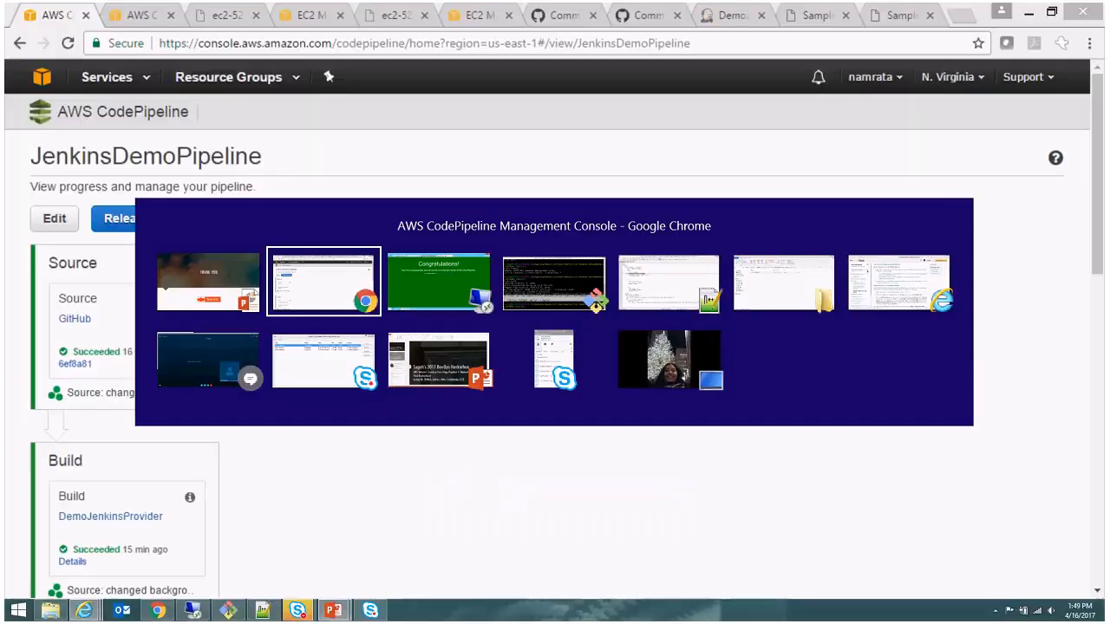
key(alt+Tab)
key(alt+Tab)
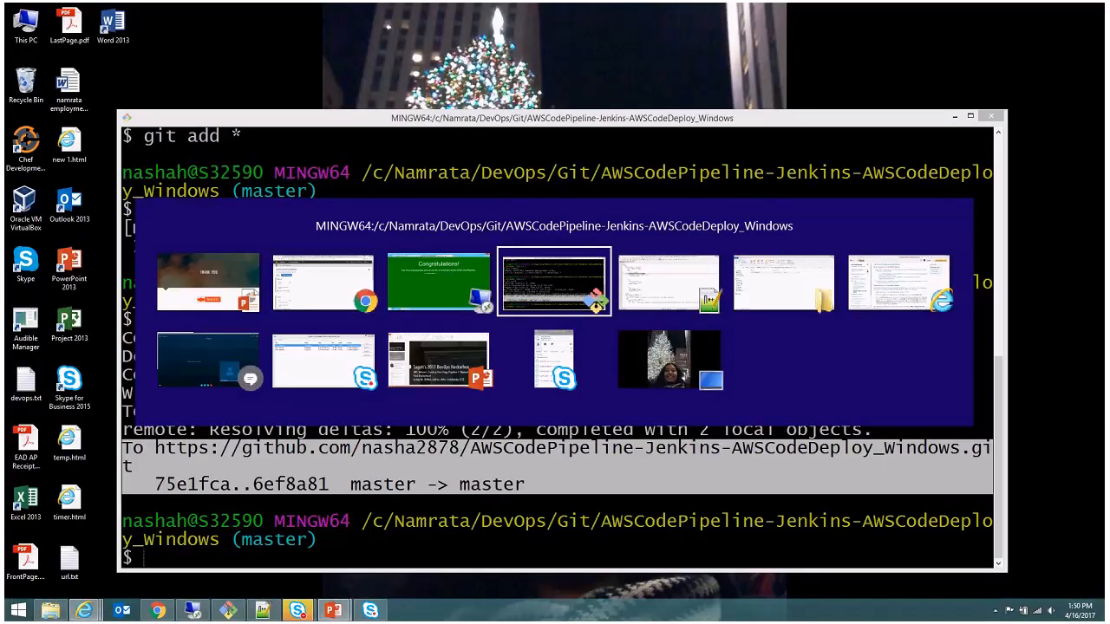
key(alt+Tab)
key(alt+Tab)
key(alt+Tab)
key(alt+Tab)
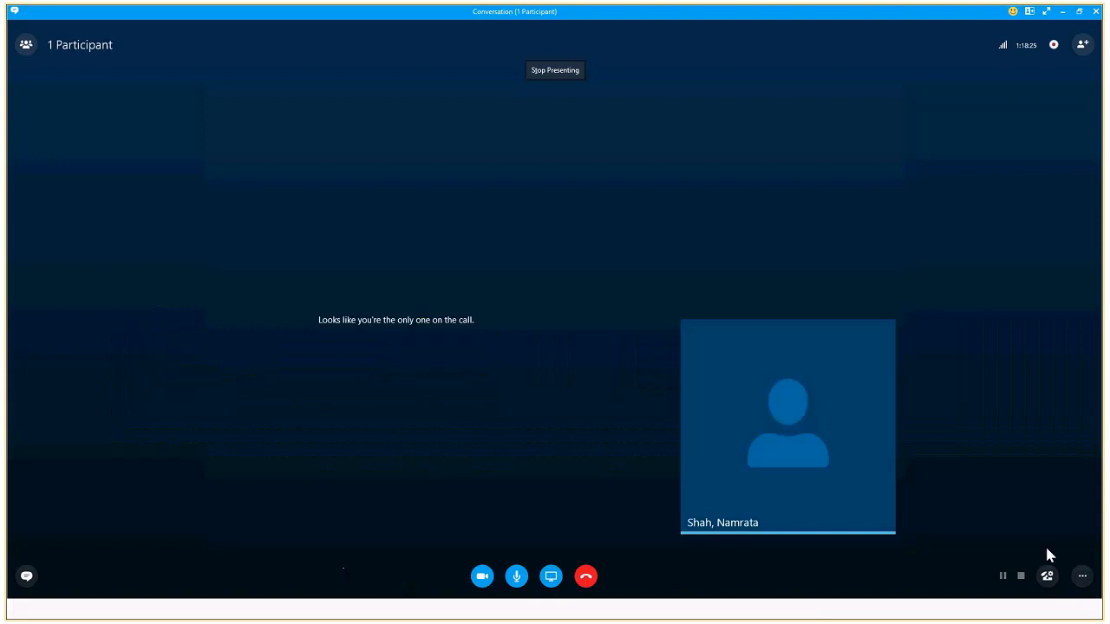
click(1083, 578)
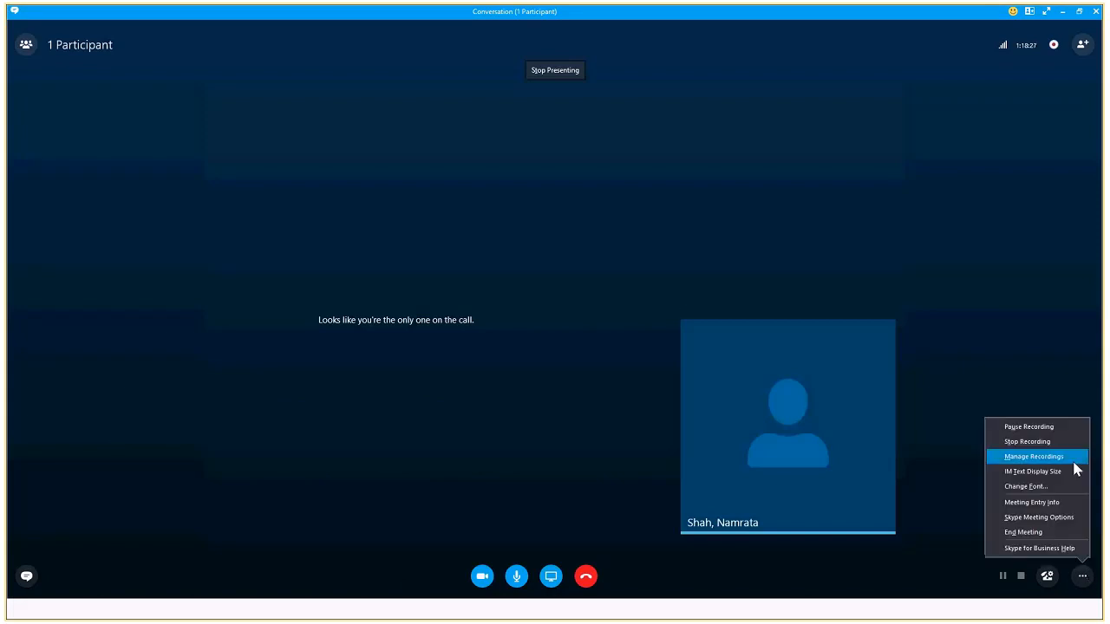
click(1054, 442)
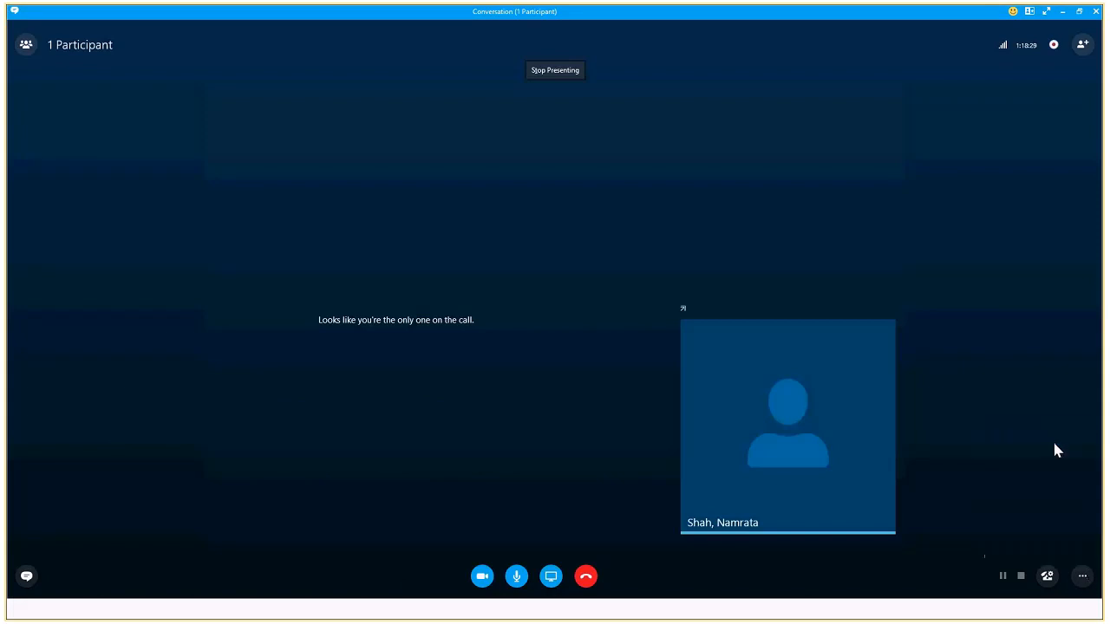